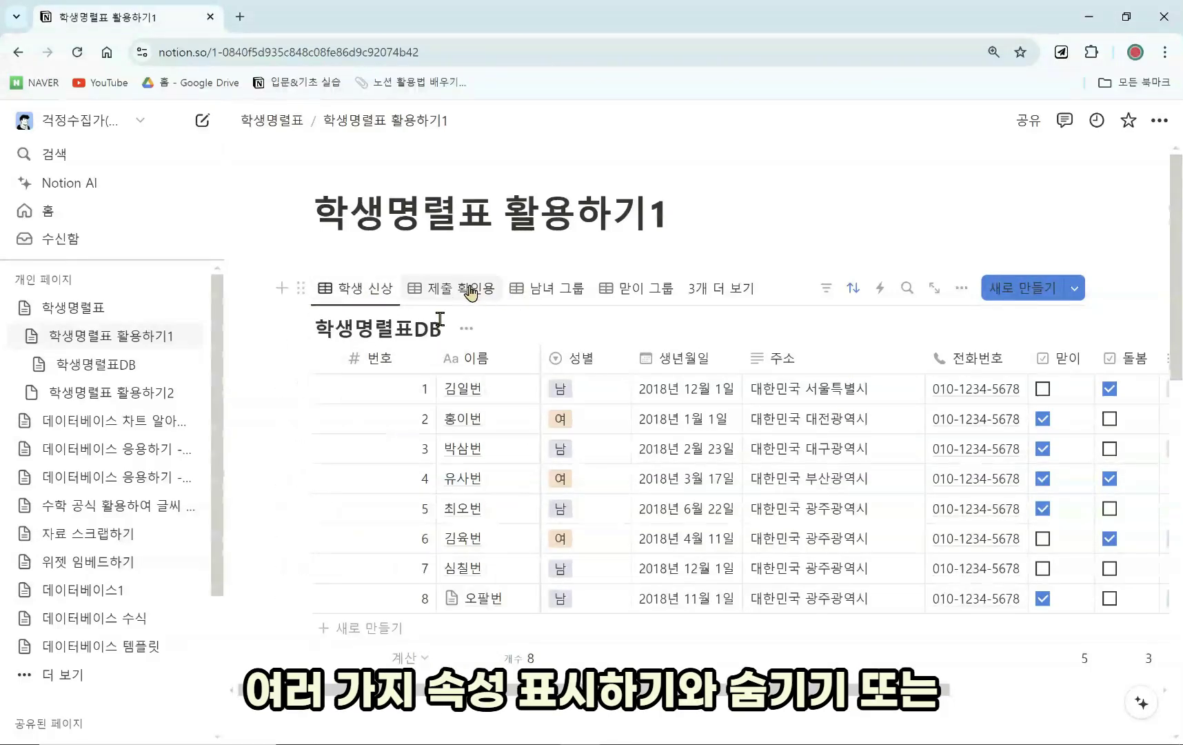
Cycle through the 제출 확인용, 남녀 그룹, 맏이 그룹 and 맏이 보드 views, ending on 갤러리.
click(455, 288)
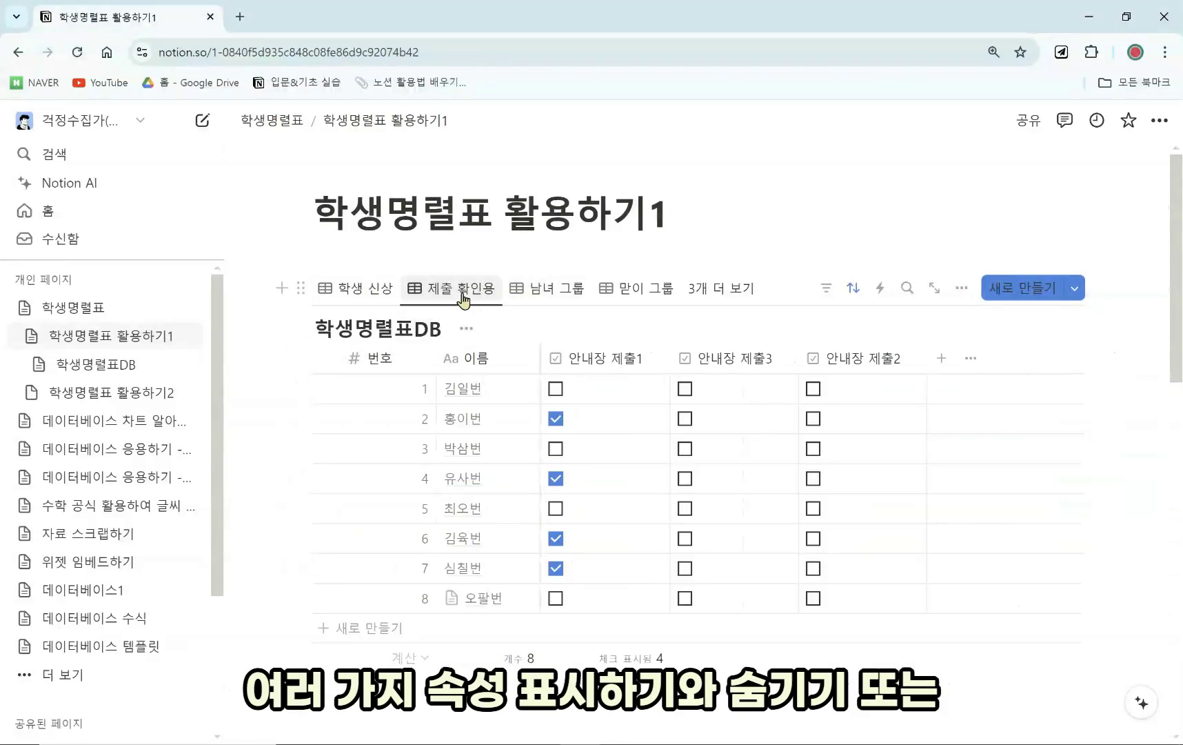
click(548, 293)
click(627, 290)
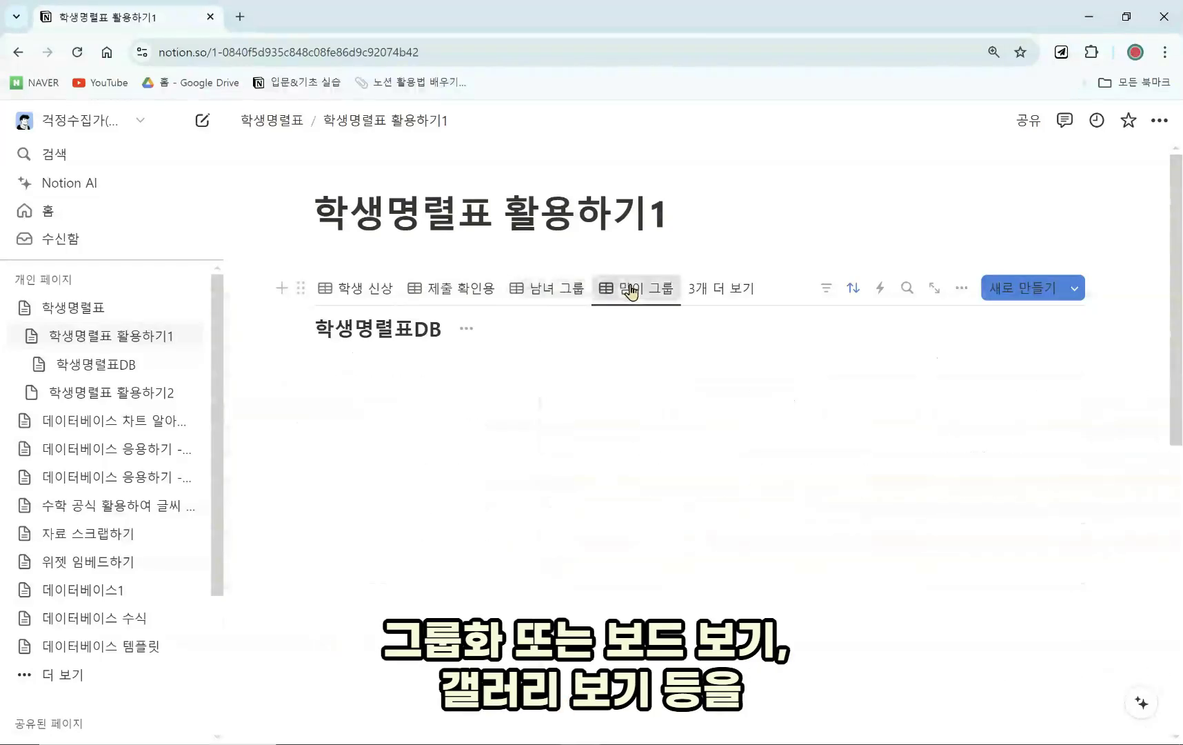
click(718, 293)
click(628, 455)
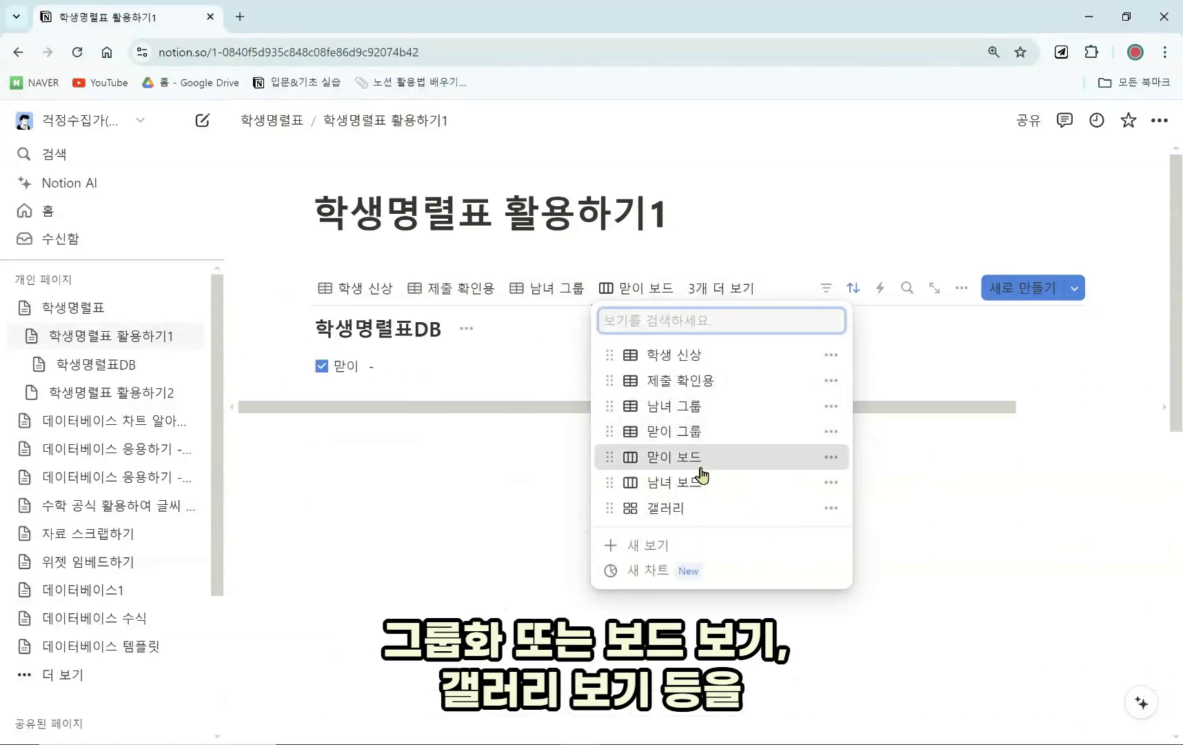
click(720, 293)
click(680, 504)
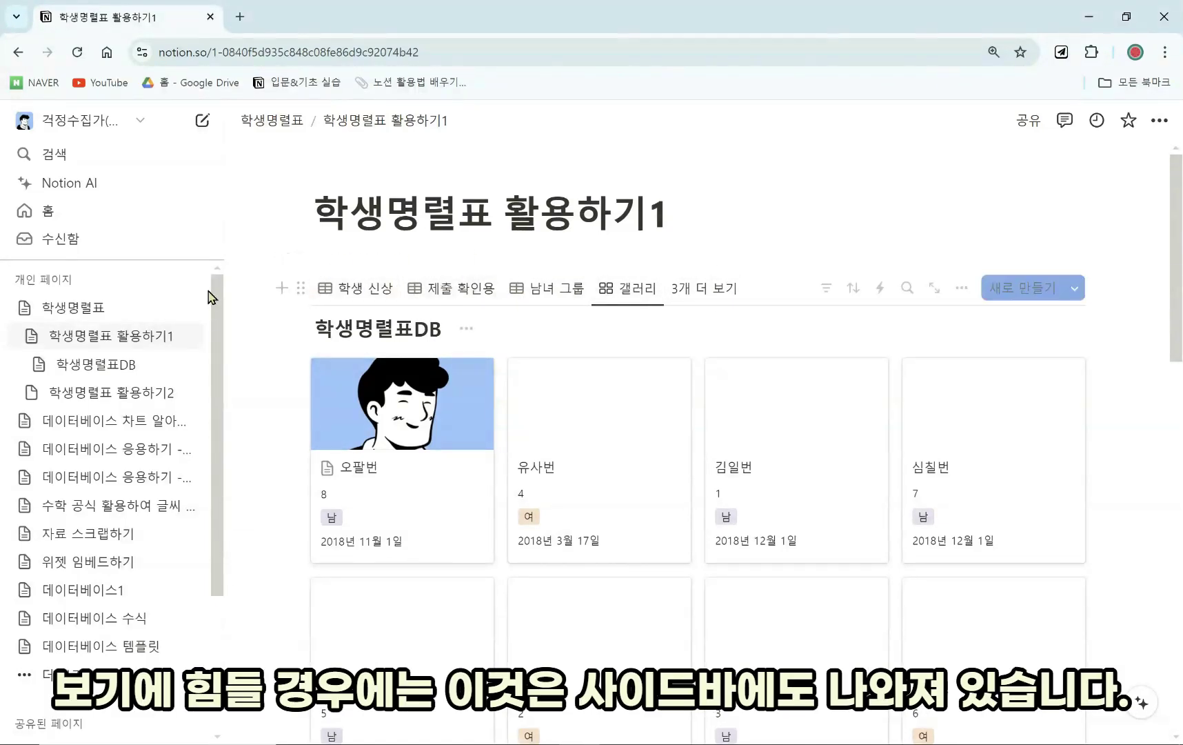
Expand the sidebar tree under 학생명렬표 활용하기1 to list the 학생명렬표DB views.
click(24, 308)
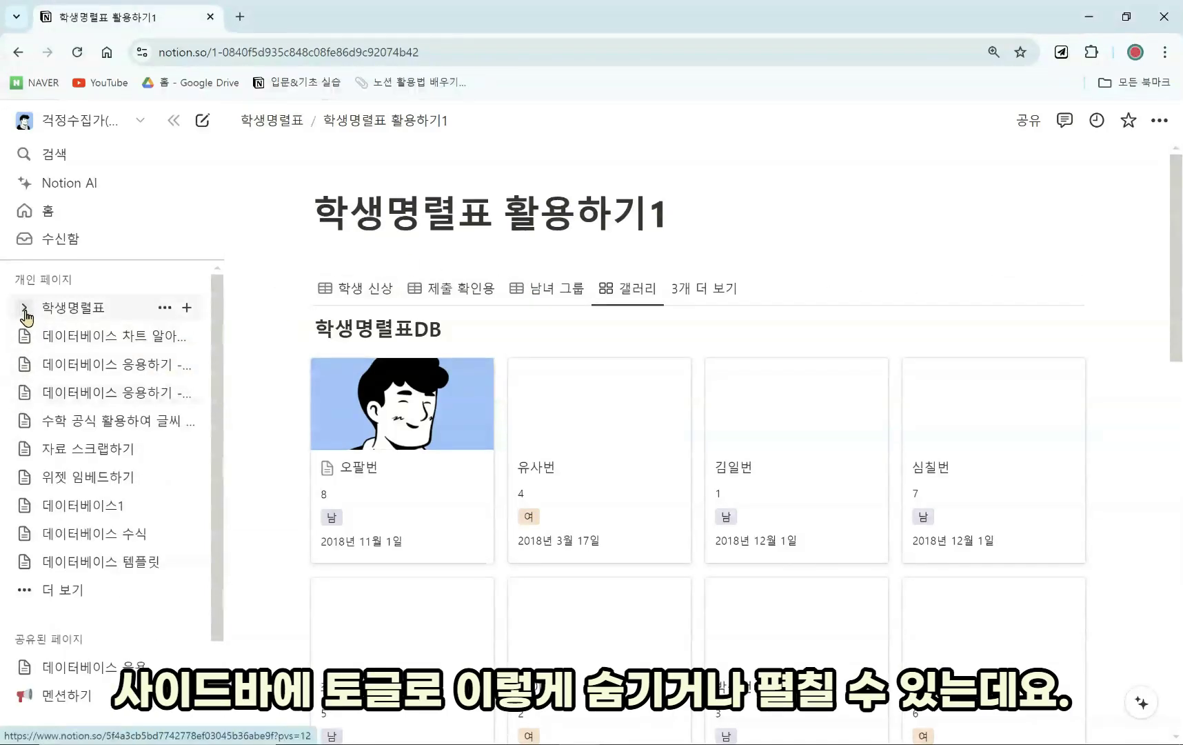
click(25, 308)
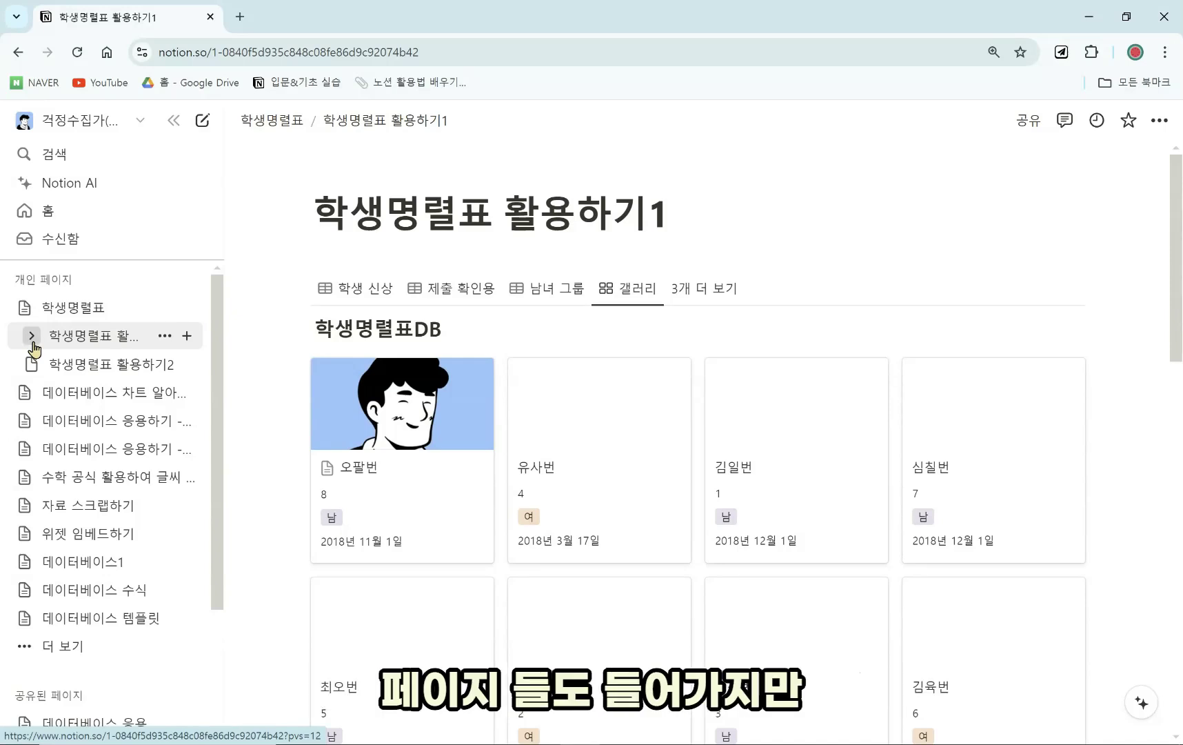
click(31, 336)
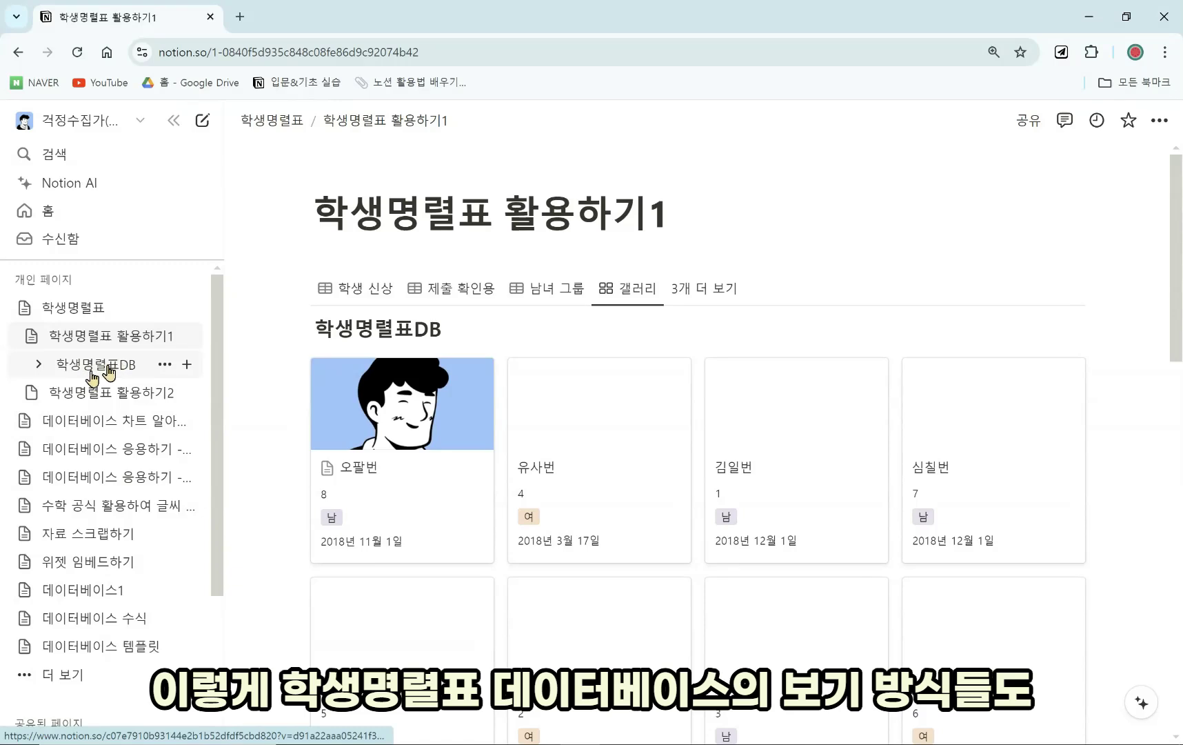
click(40, 364)
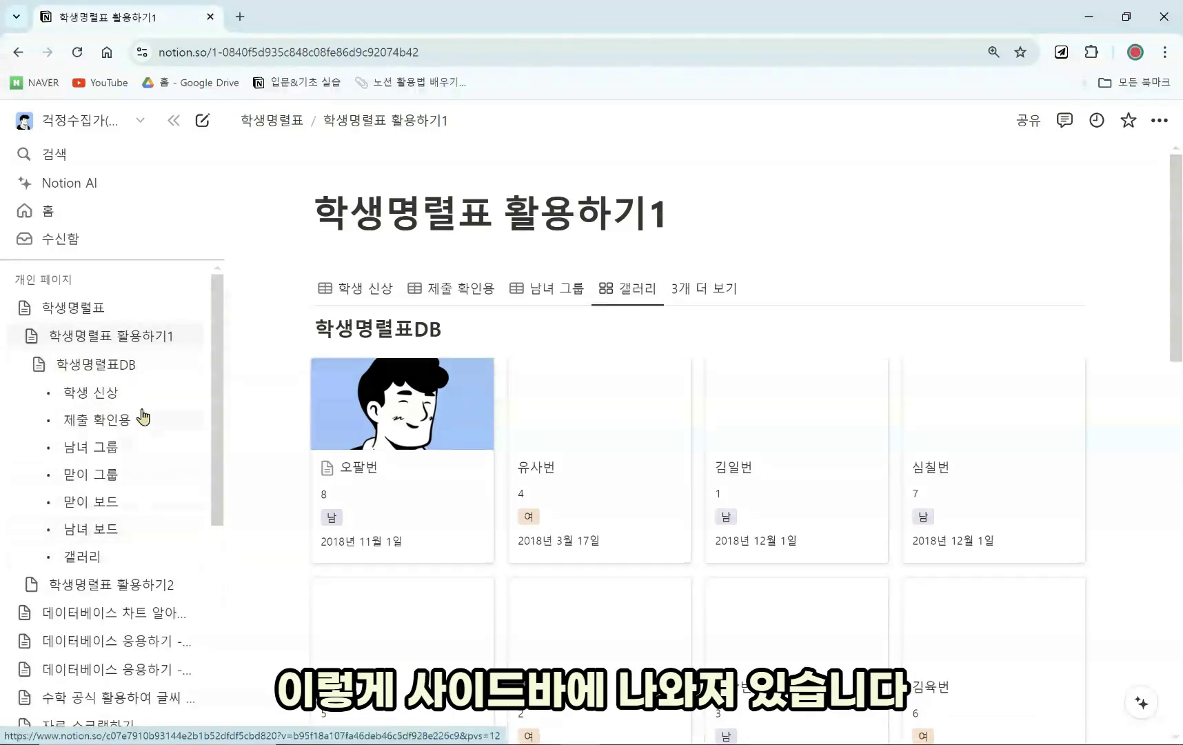
Switch through the 제출 확인용, 남녀 그룹, 맏이 그룹 and 남녀 보드 views, then return to 학생명렬표.
click(107, 413)
click(109, 447)
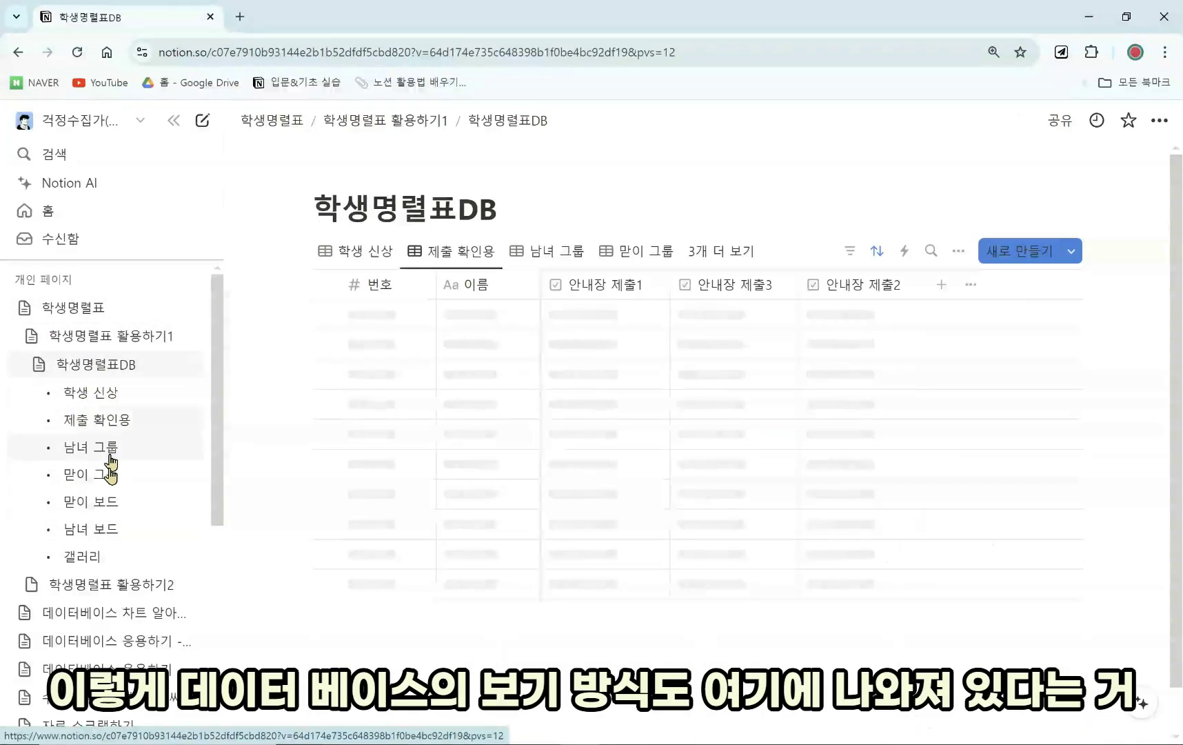
click(109, 475)
click(74, 531)
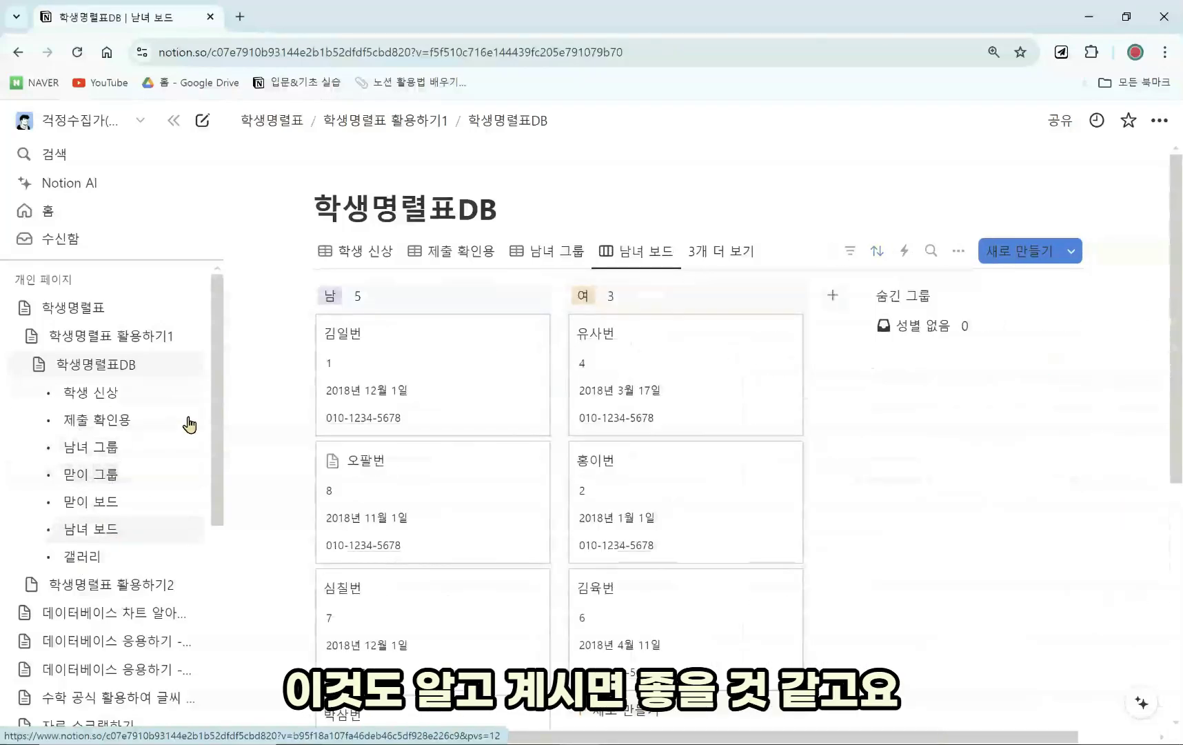
click(428, 120)
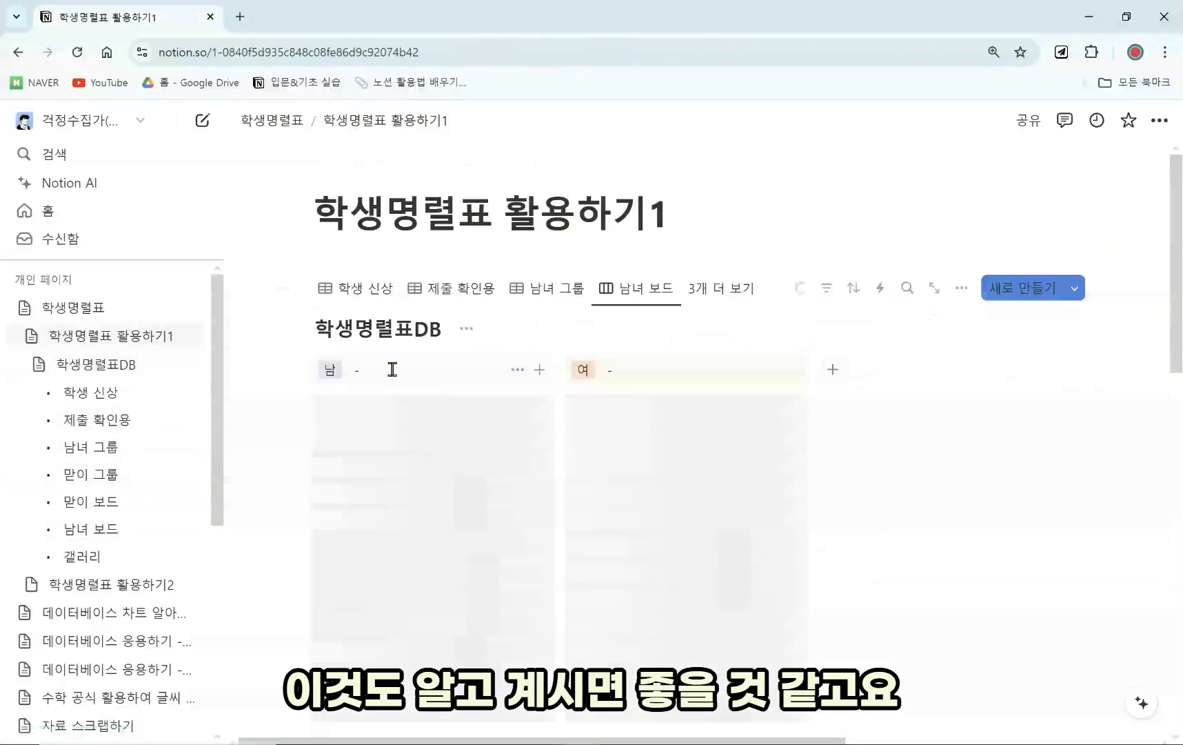
click(286, 121)
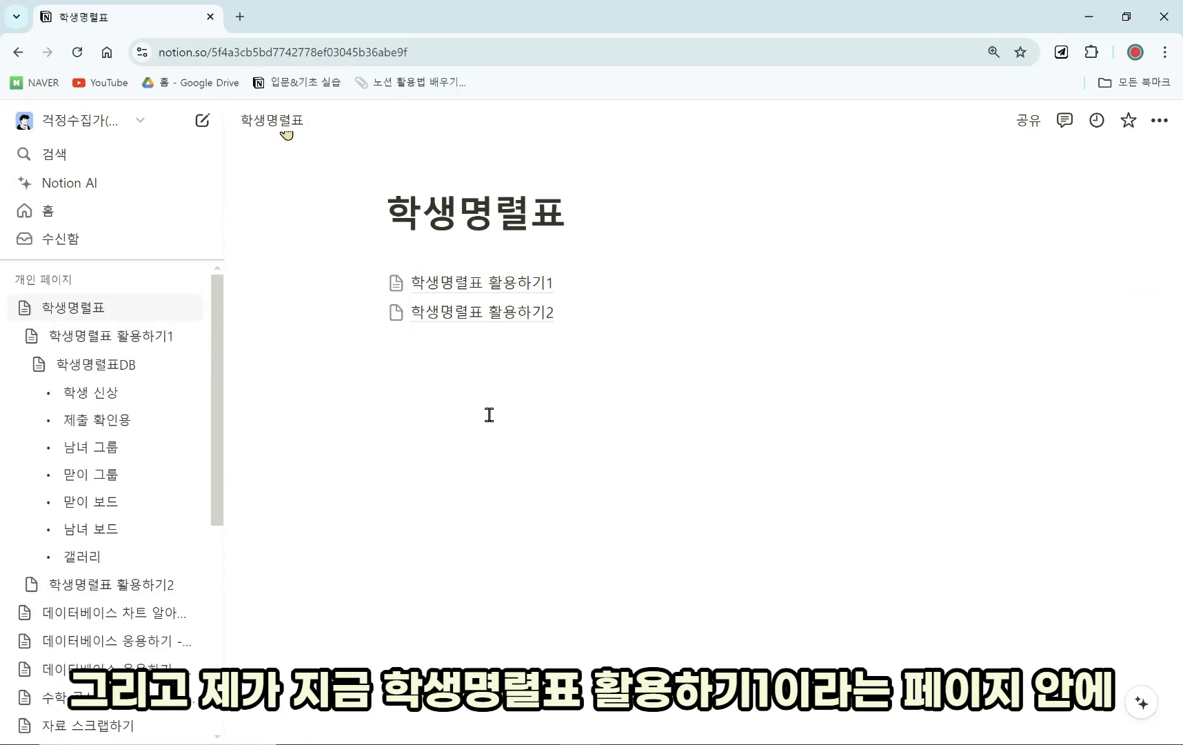
Check 활용하기1's 학생 신상 table, then go up and open the empty 학생명렬표 활용하기2.
click(544, 284)
click(352, 290)
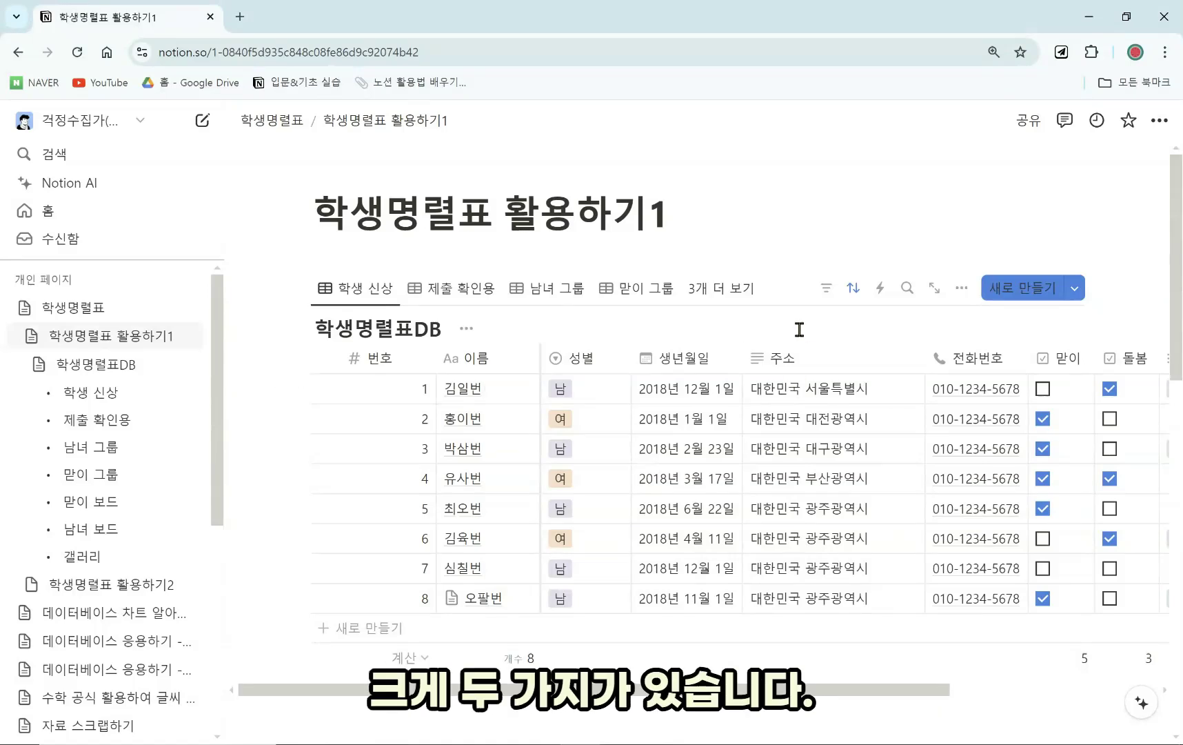
click(274, 120)
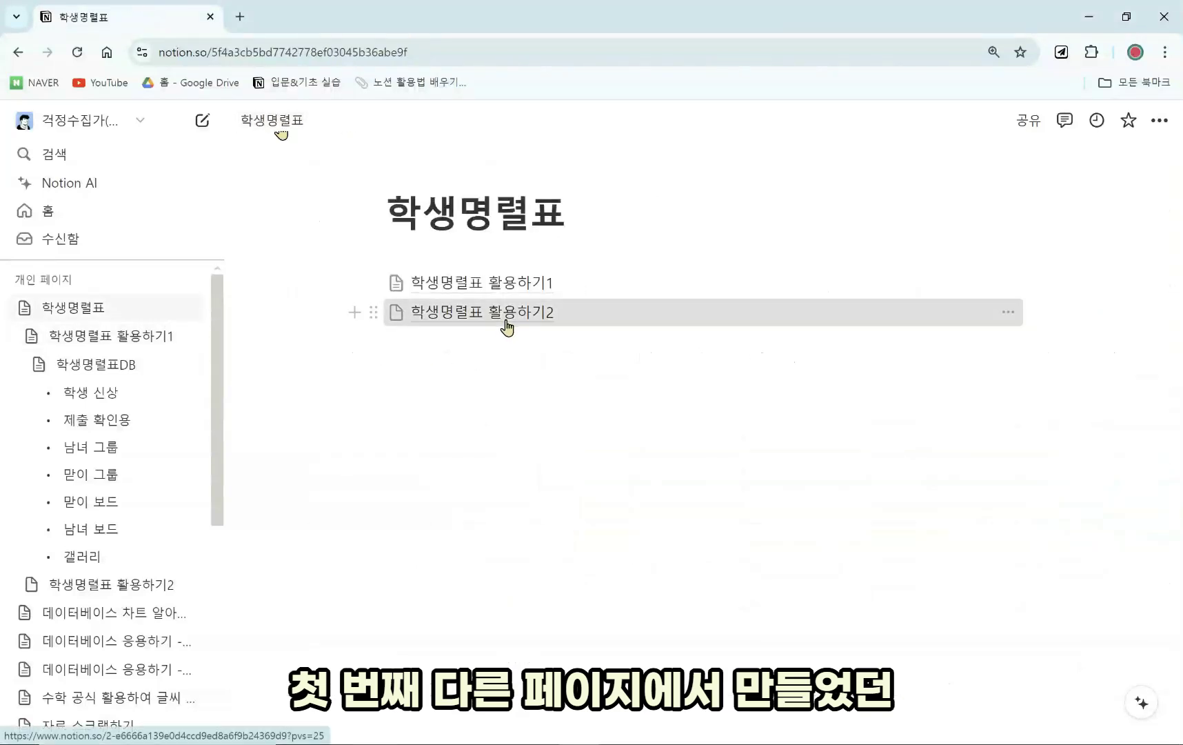
click(458, 321)
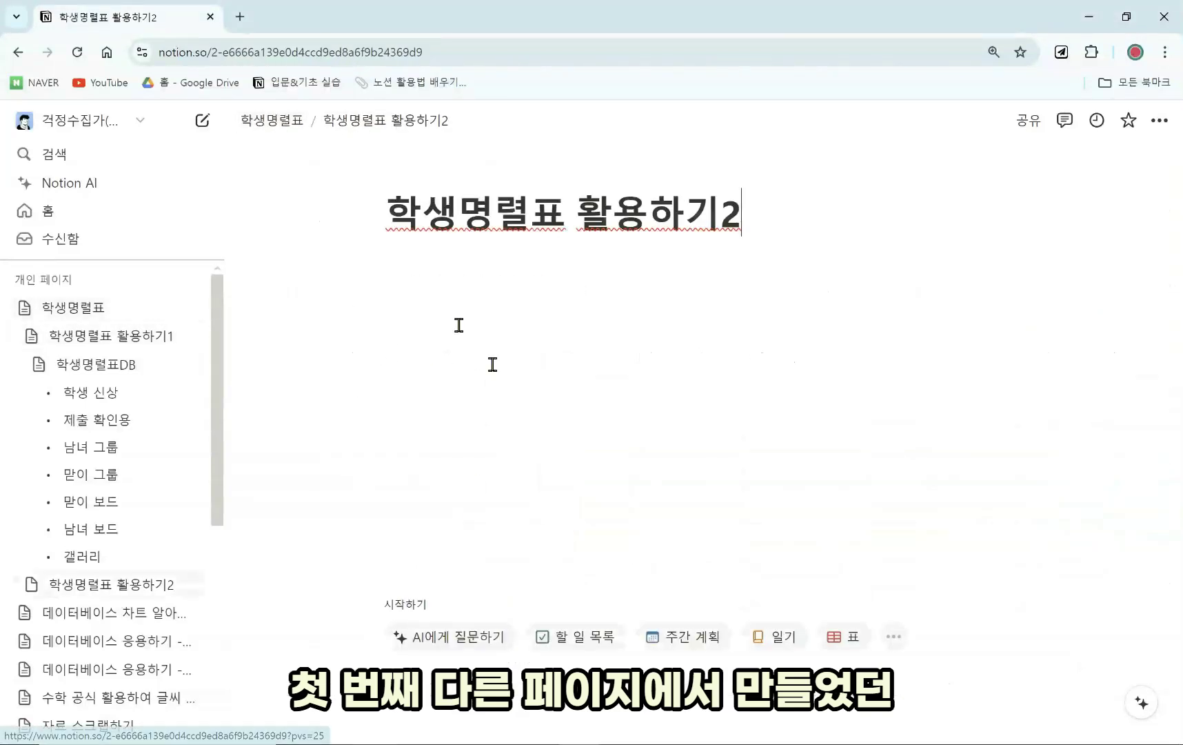
Insert a 표 보기 table database on 학생명렬표 활용하기2 using /데이터베이스.
click(769, 269)
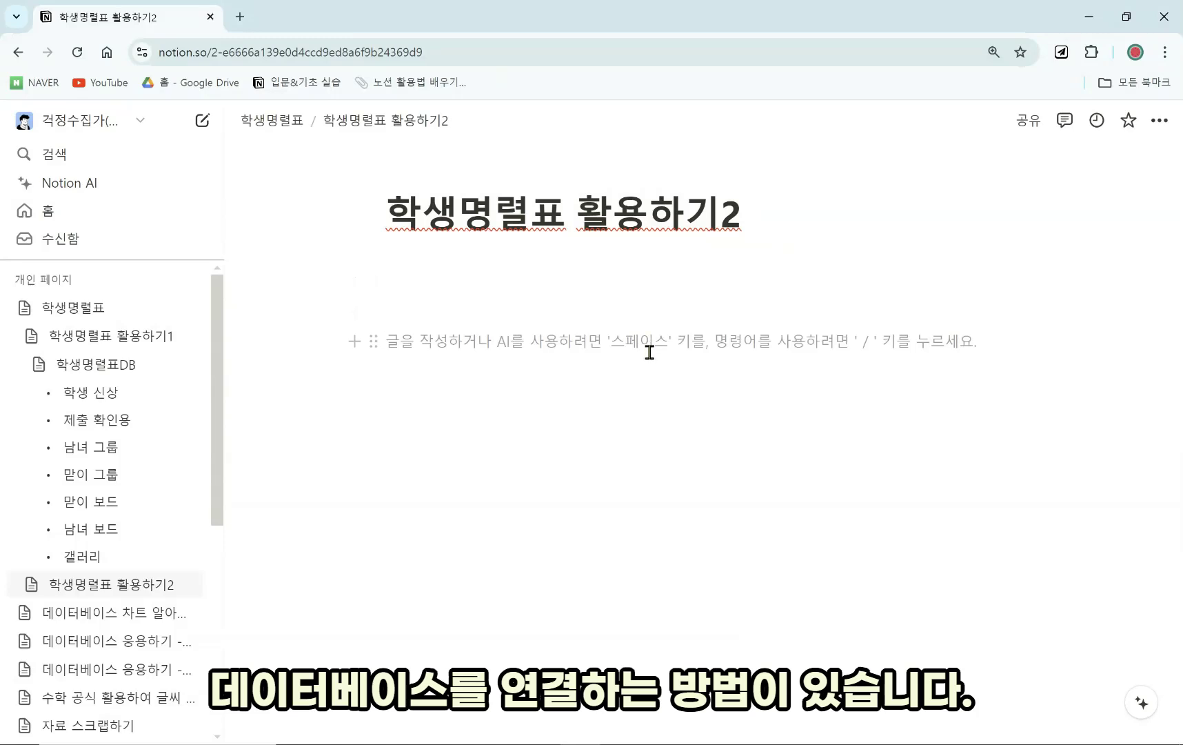
text(/)
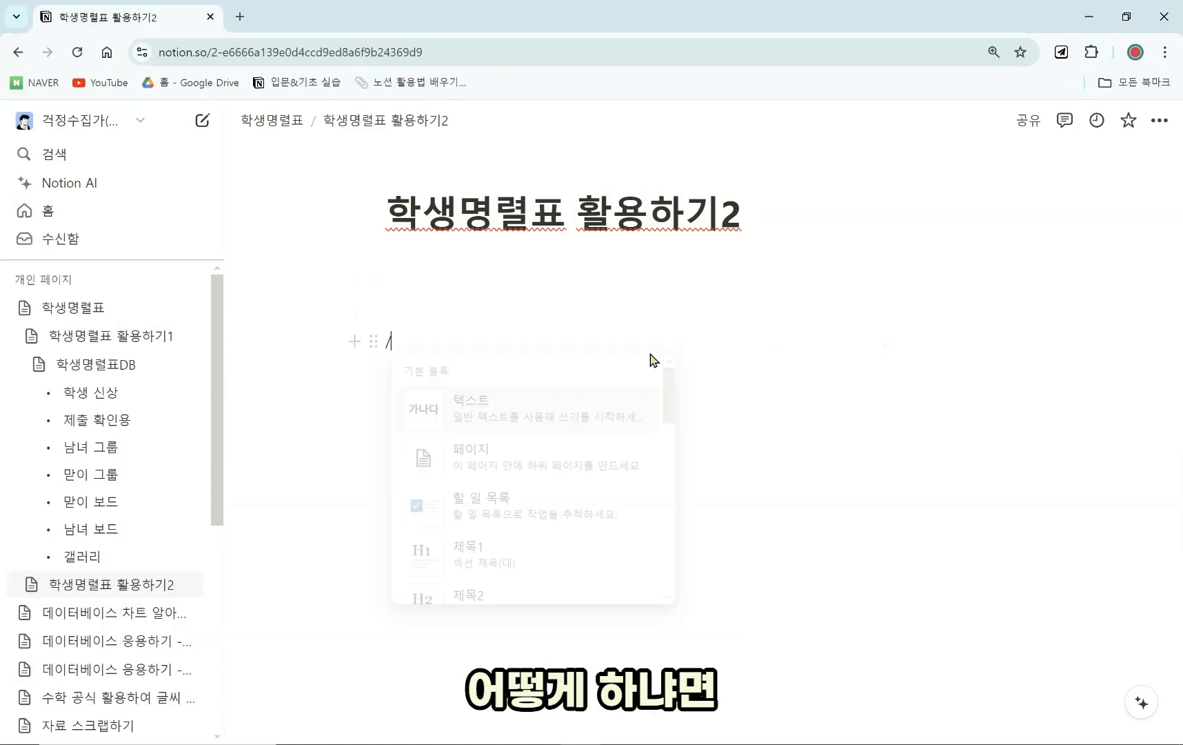
text(데이터)
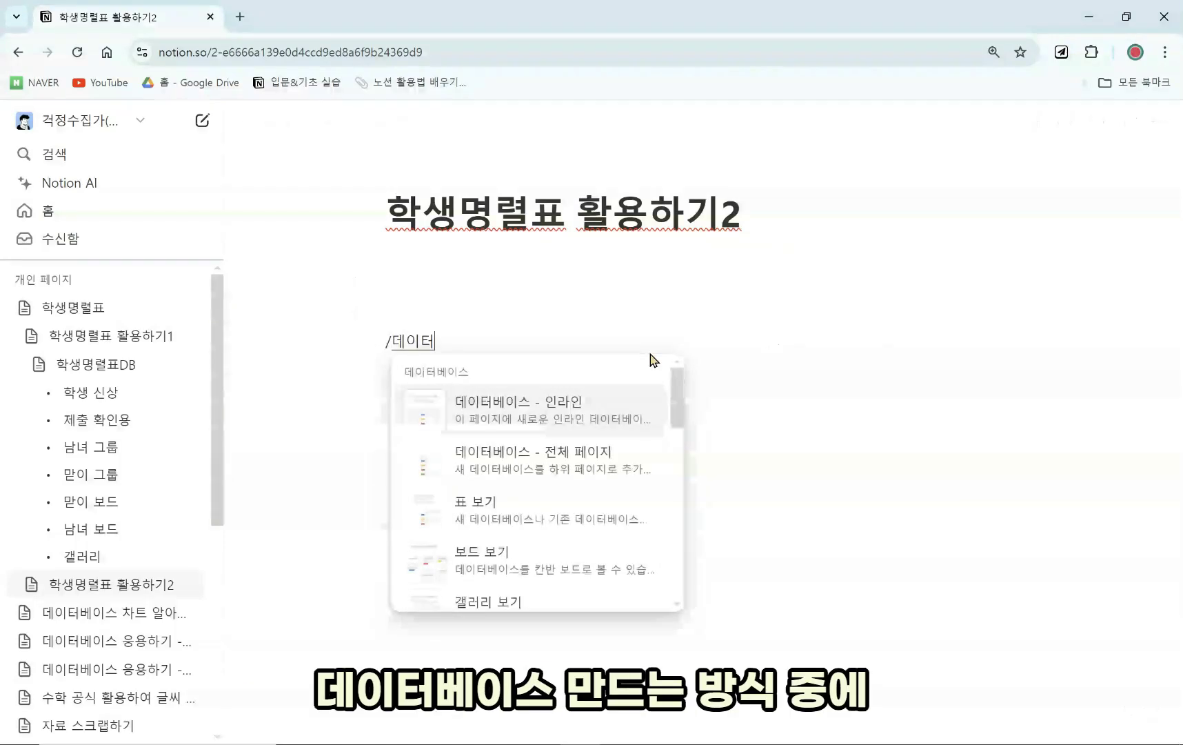
text(베이스)
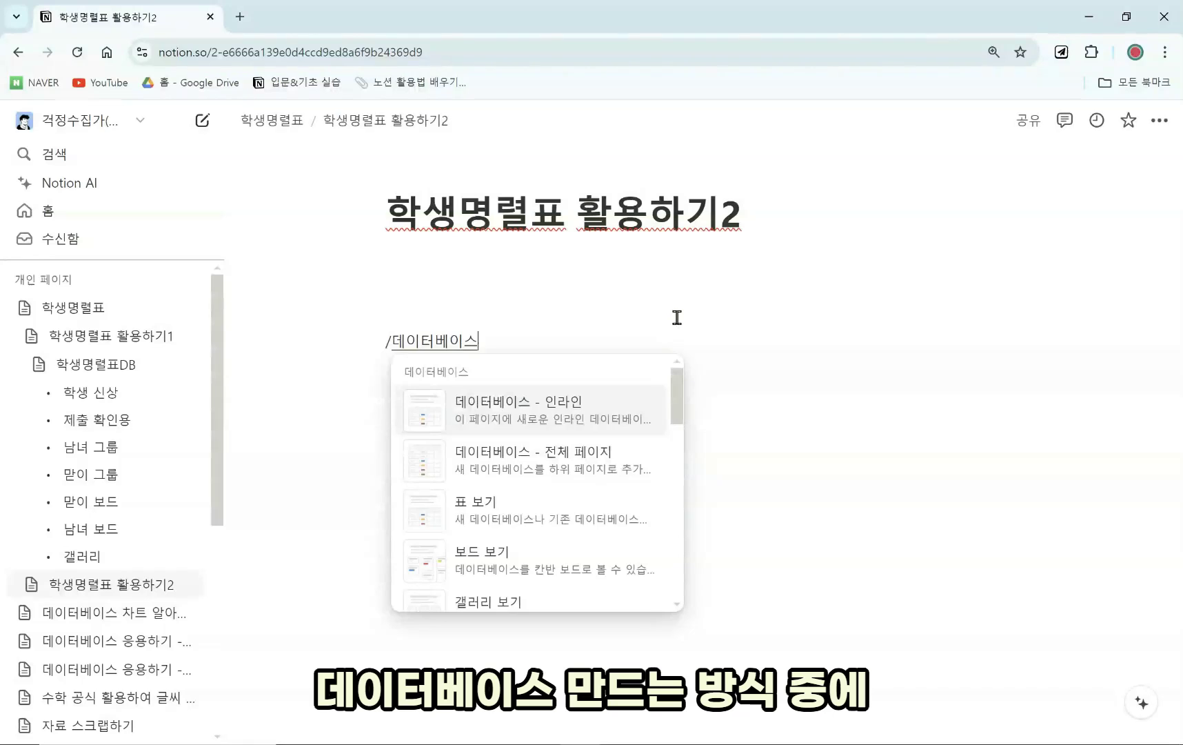
scroll(579, 468, down, 1)
scroll(511, 517, down, 1)
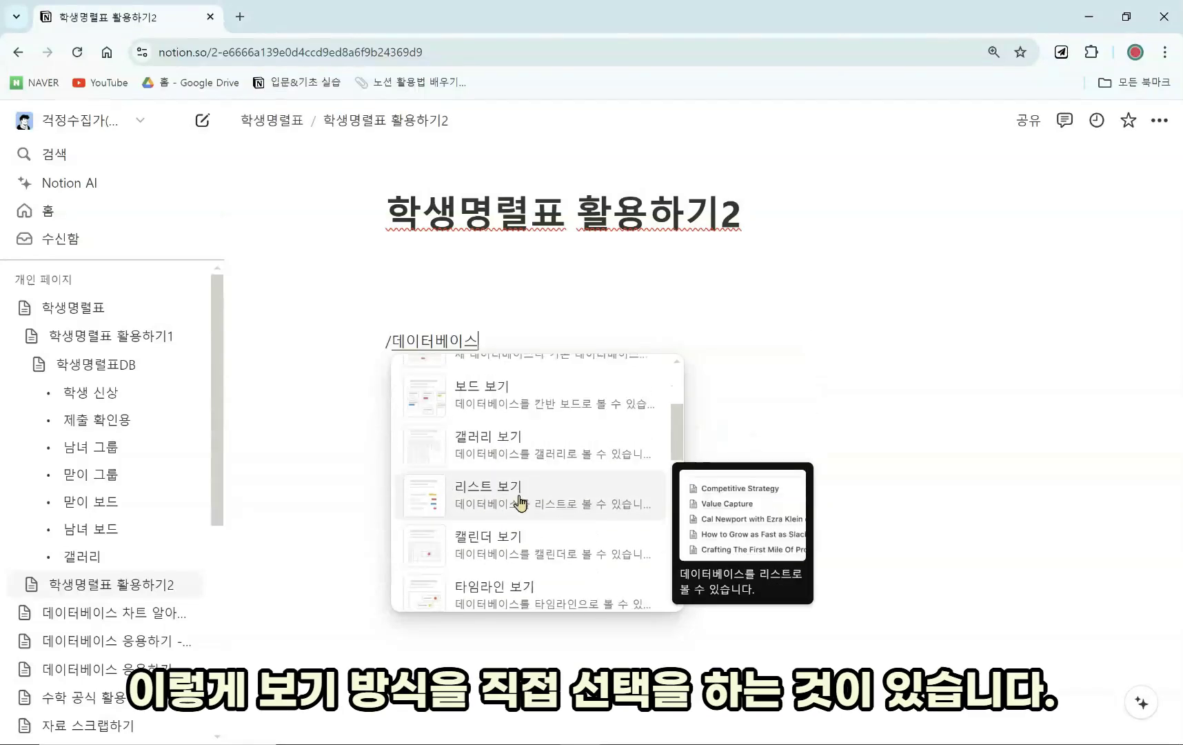
scroll(528, 449, up, 1)
scroll(530, 483, down, 3)
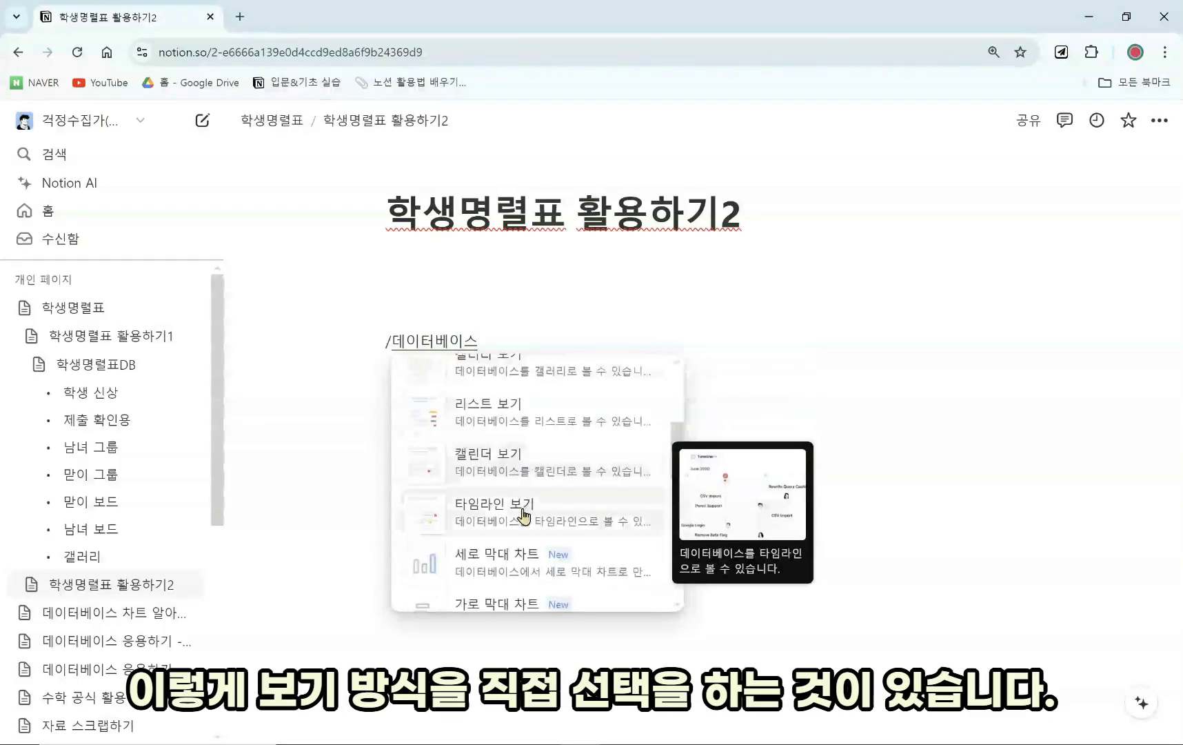
scroll(571, 388, up, 3)
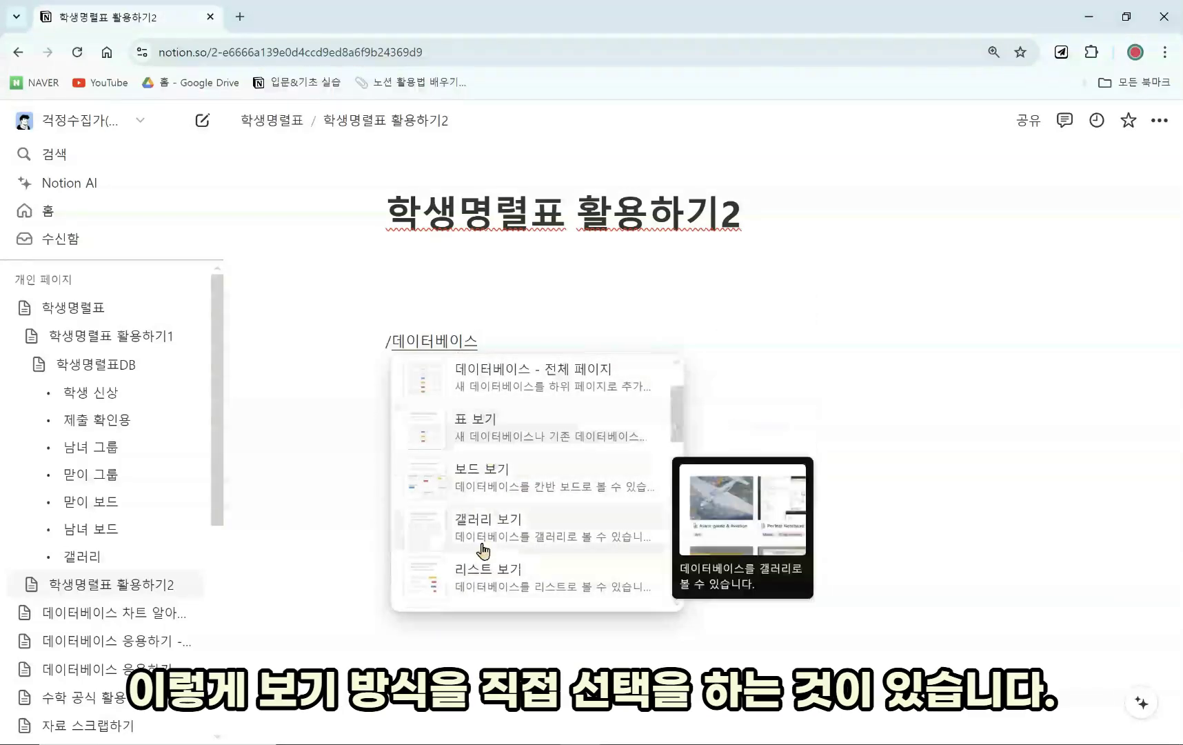
click(564, 447)
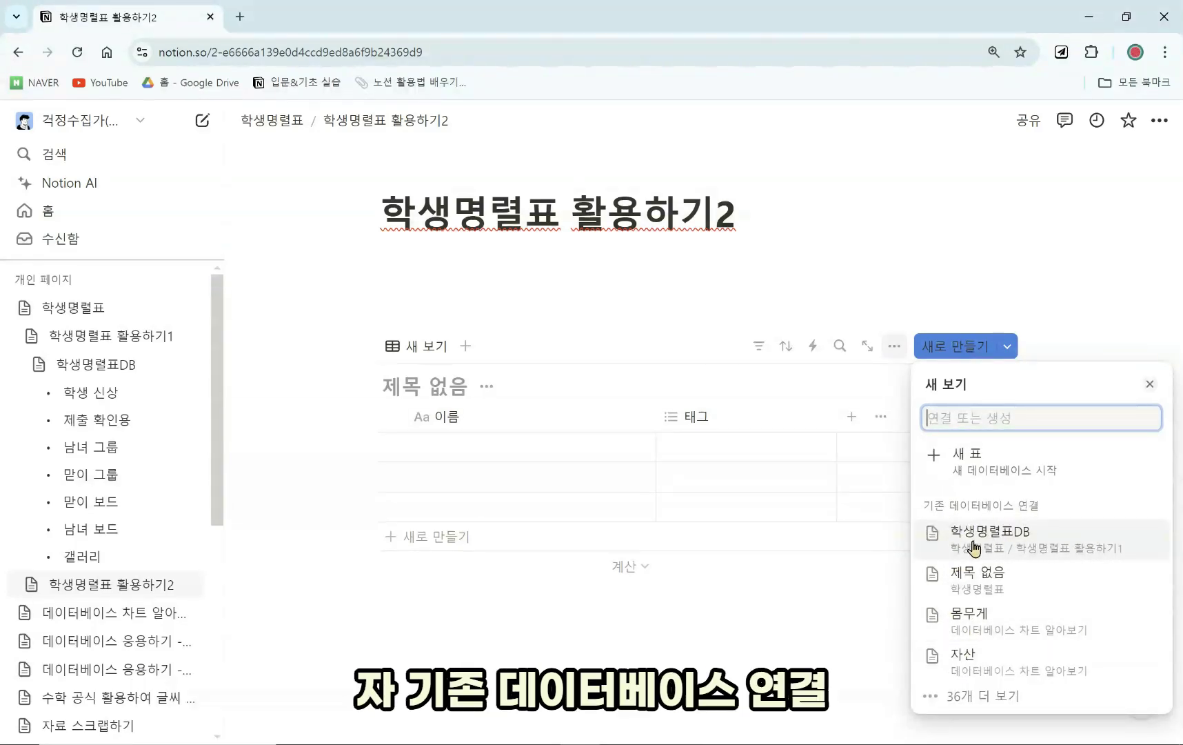
click(1013, 548)
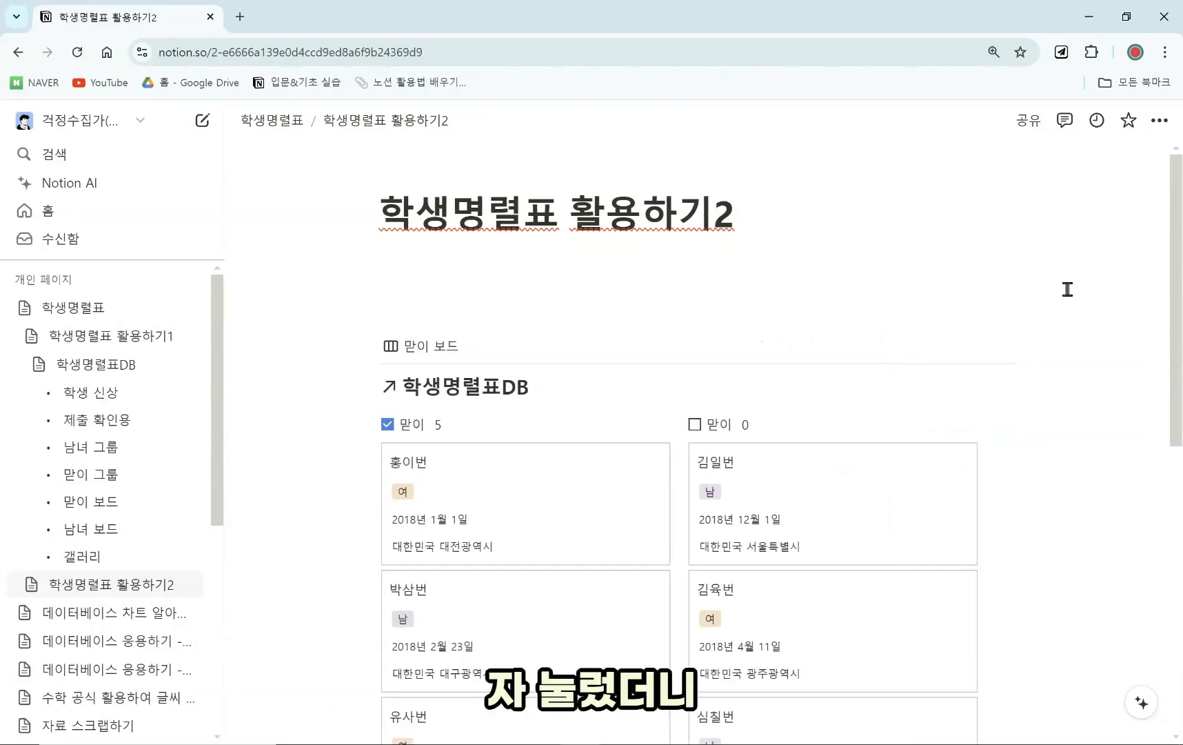
scroll(544, 563, down, 1)
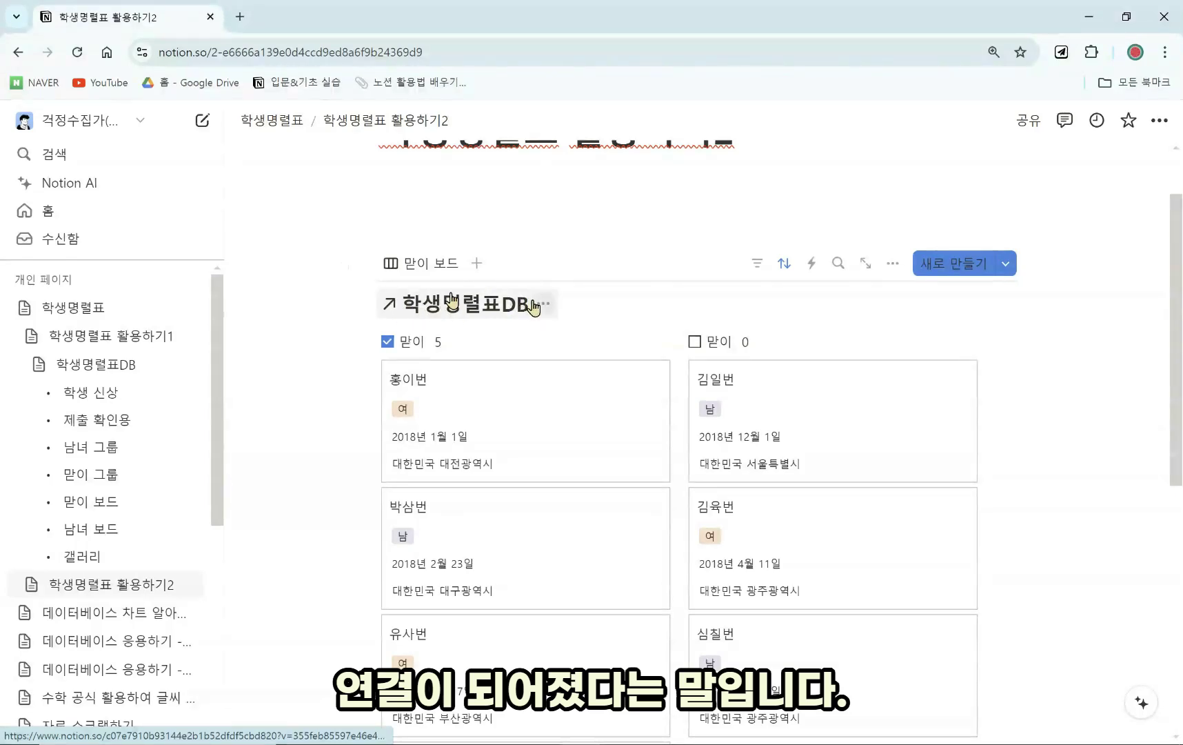
click(544, 304)
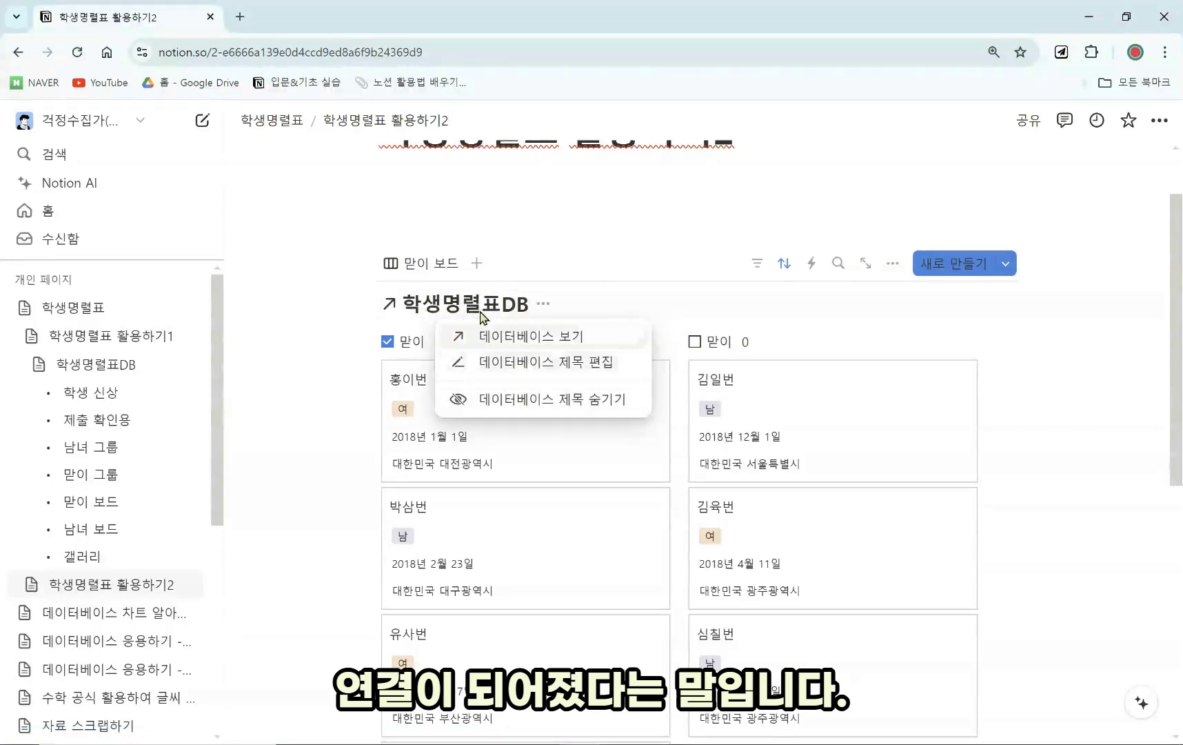
click(481, 317)
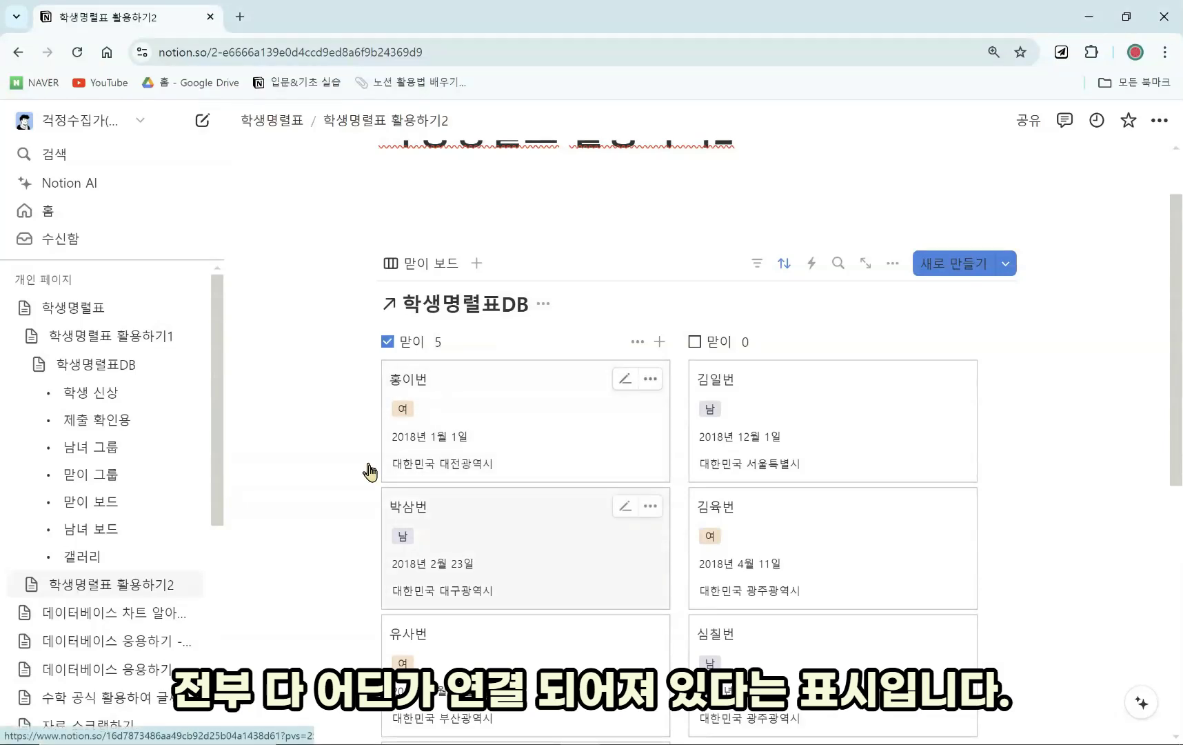
Change the 맏이 보드 view's layout from board to 표 (table).
click(892, 264)
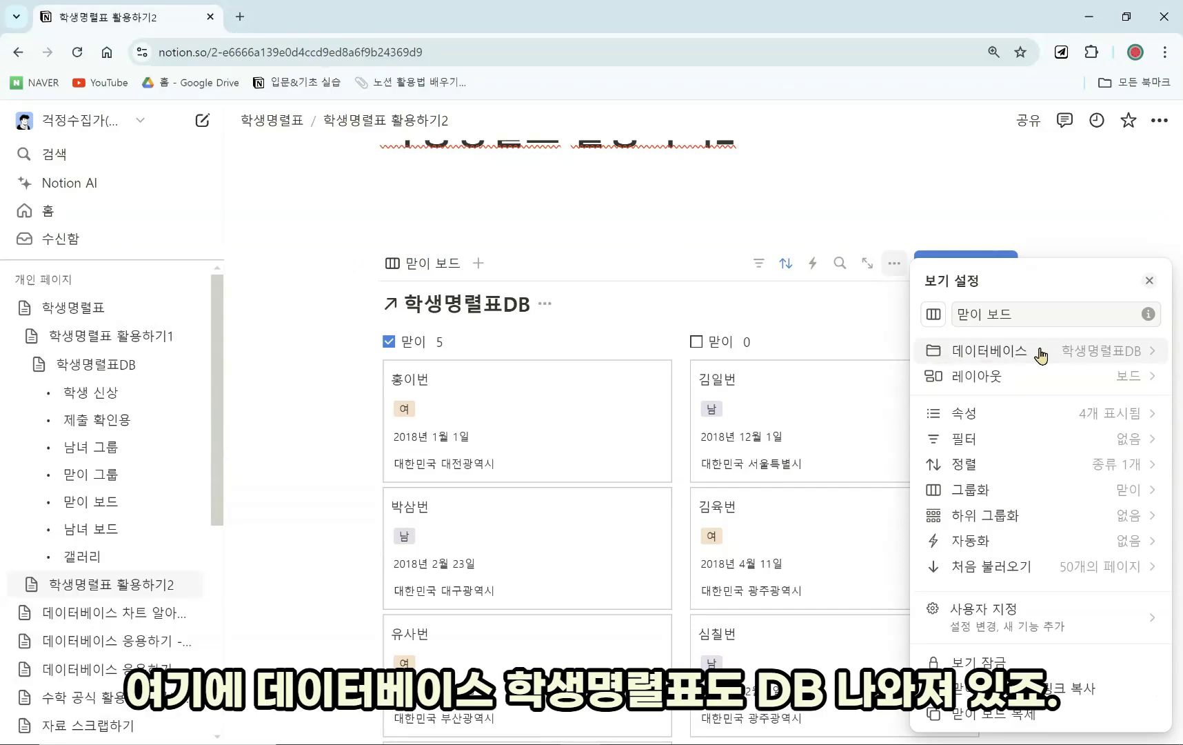
click(1131, 377)
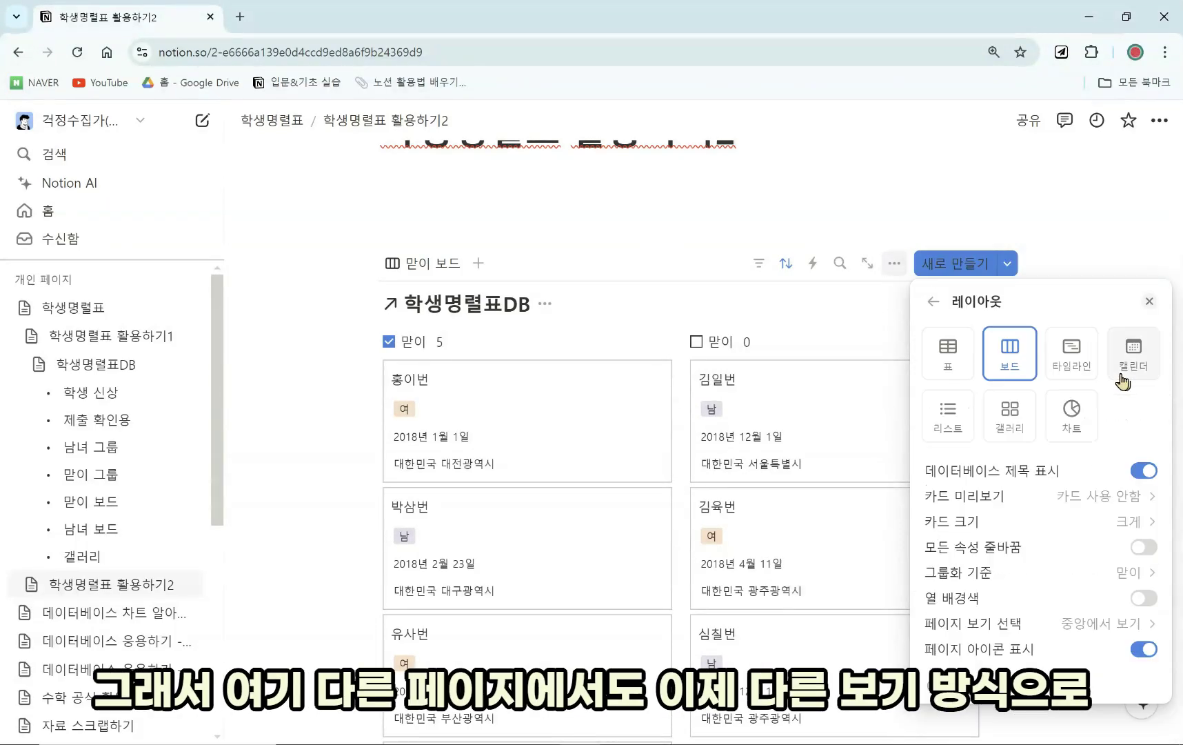
click(946, 355)
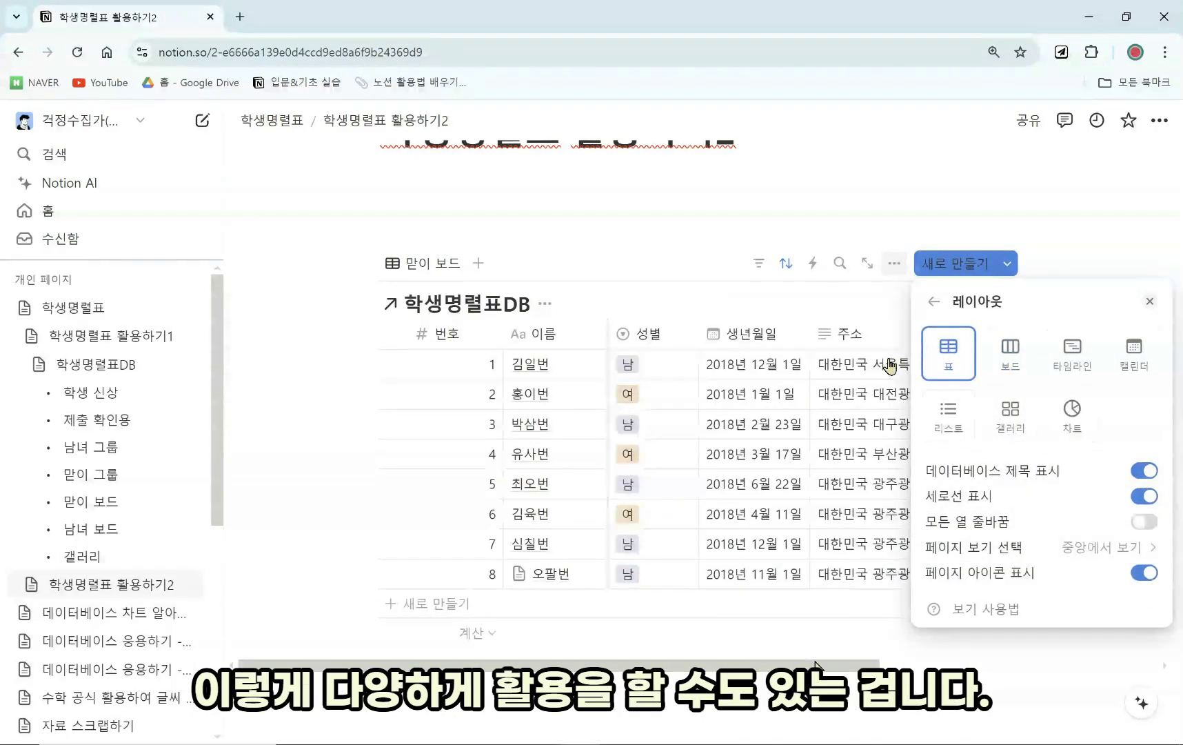
click(869, 655)
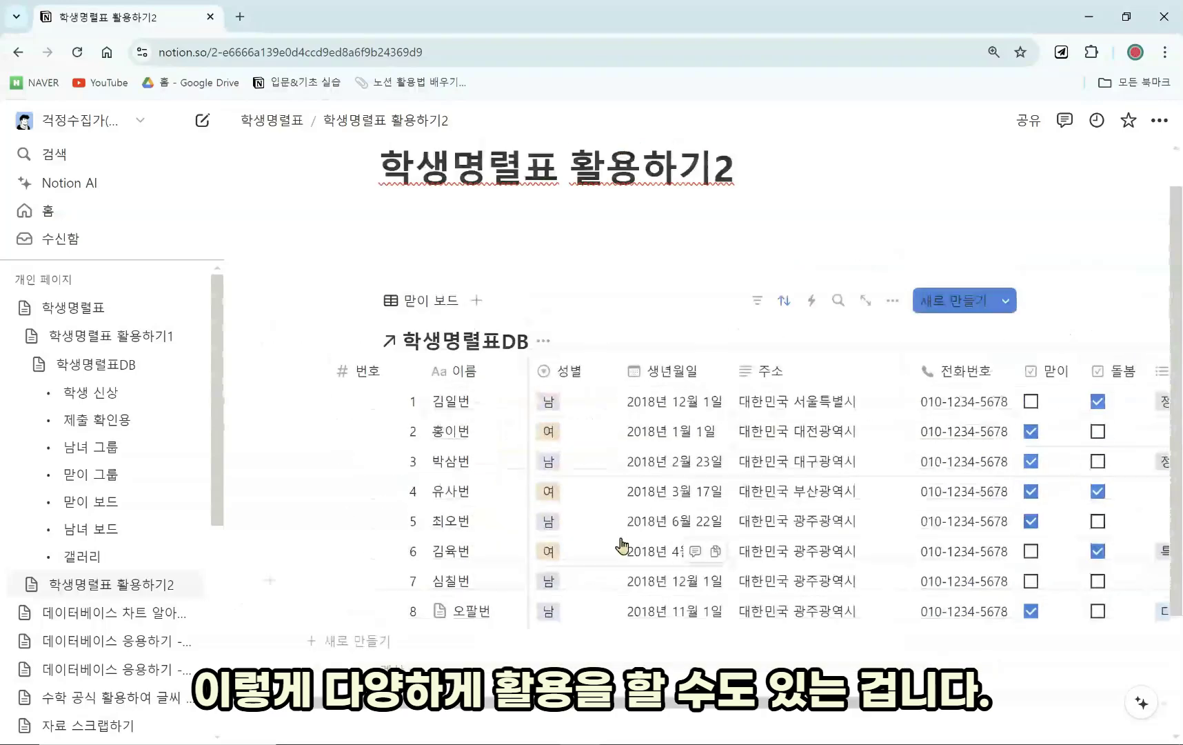
scroll(622, 546, up, 1)
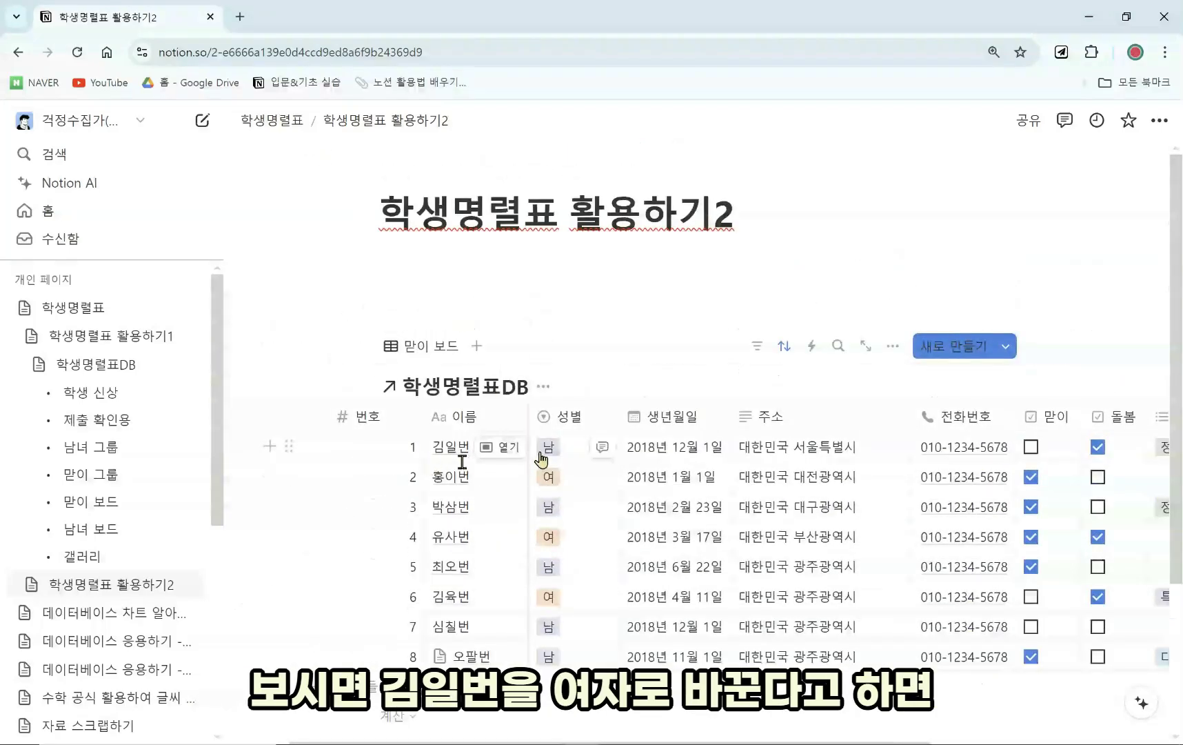
Set 김일번's 성별 to 여 and confirm the change on 학생명렬표 활용하기1.
click(558, 464)
click(576, 532)
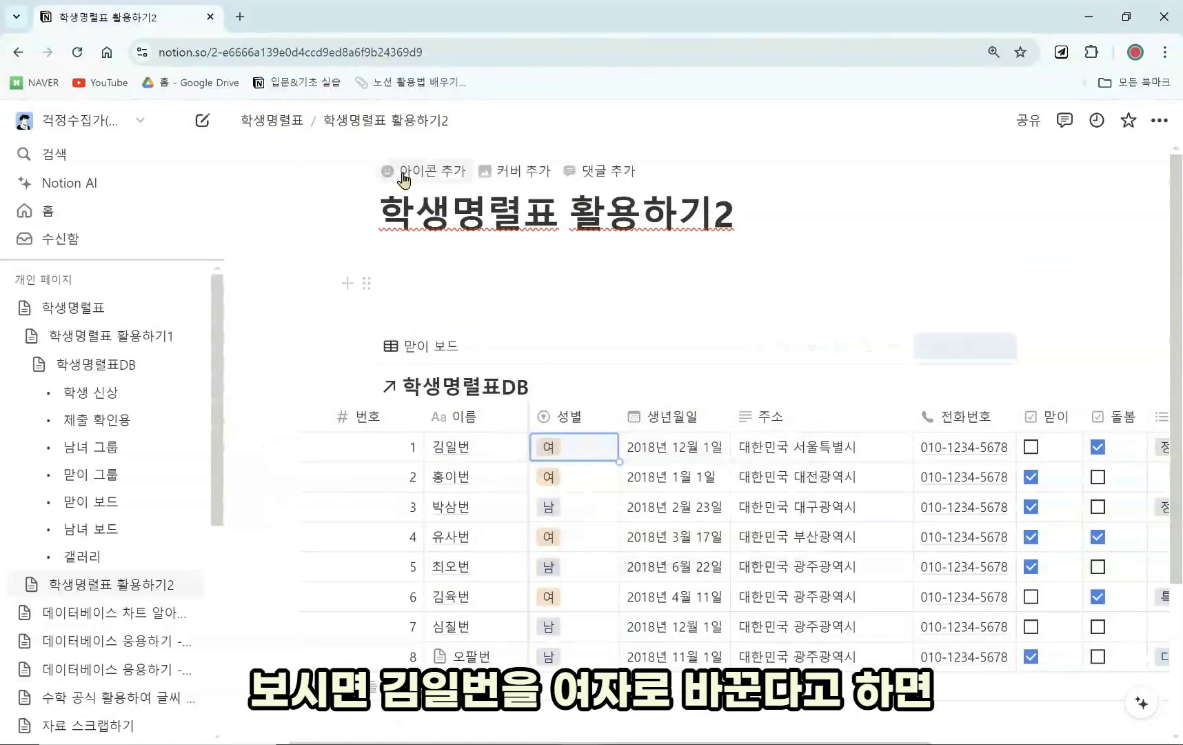
click(280, 121)
click(494, 283)
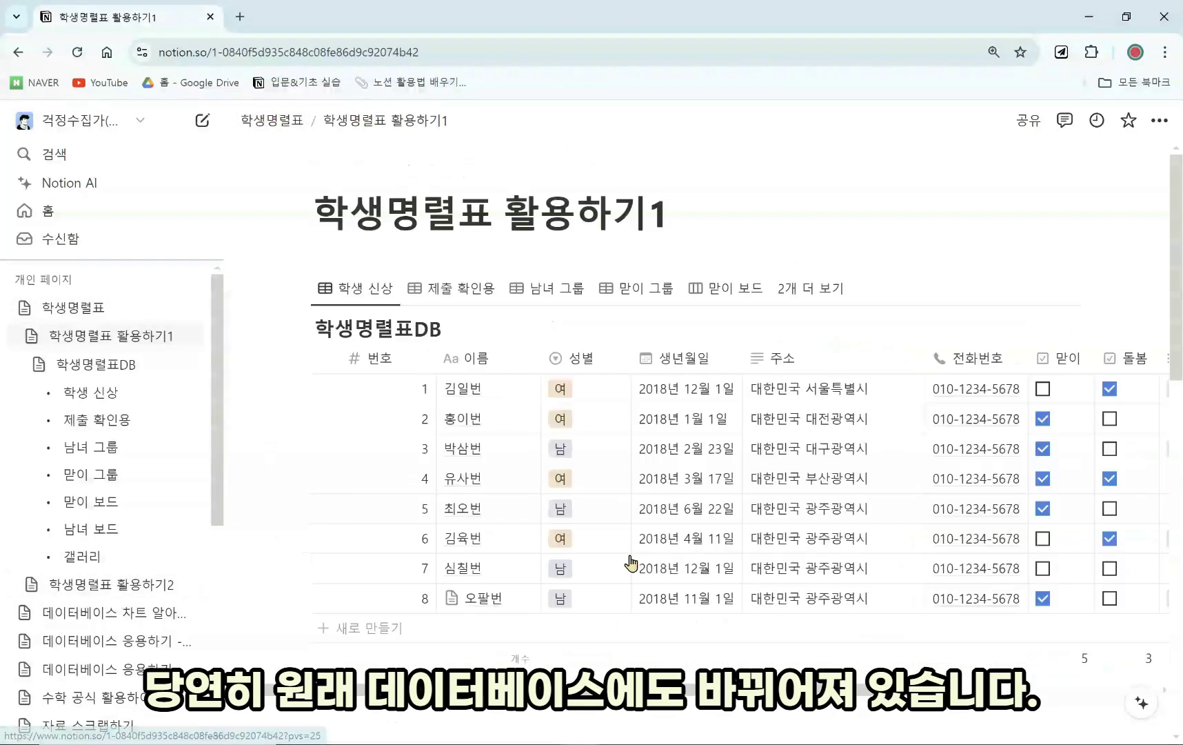
scroll(629, 562, down, 1)
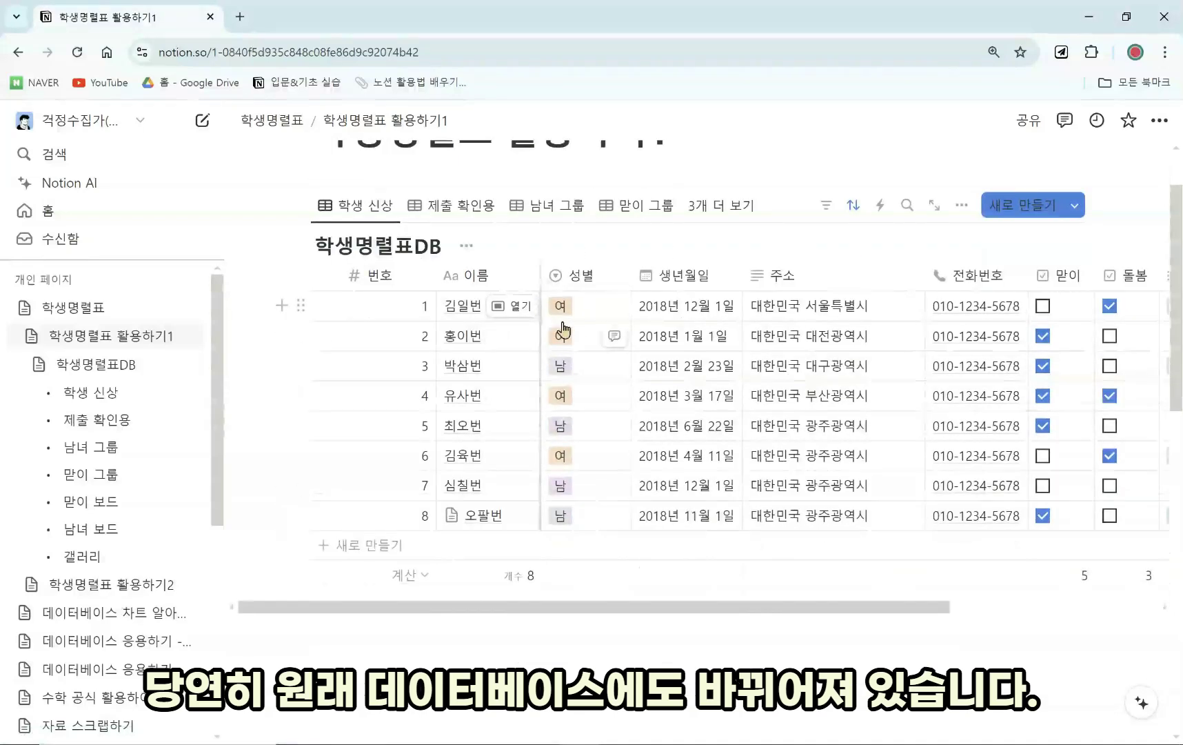
Rename the linked 맏이 보드 view on the 학생명렬표DB 보기 page to 학생명렬표.
click(39, 364)
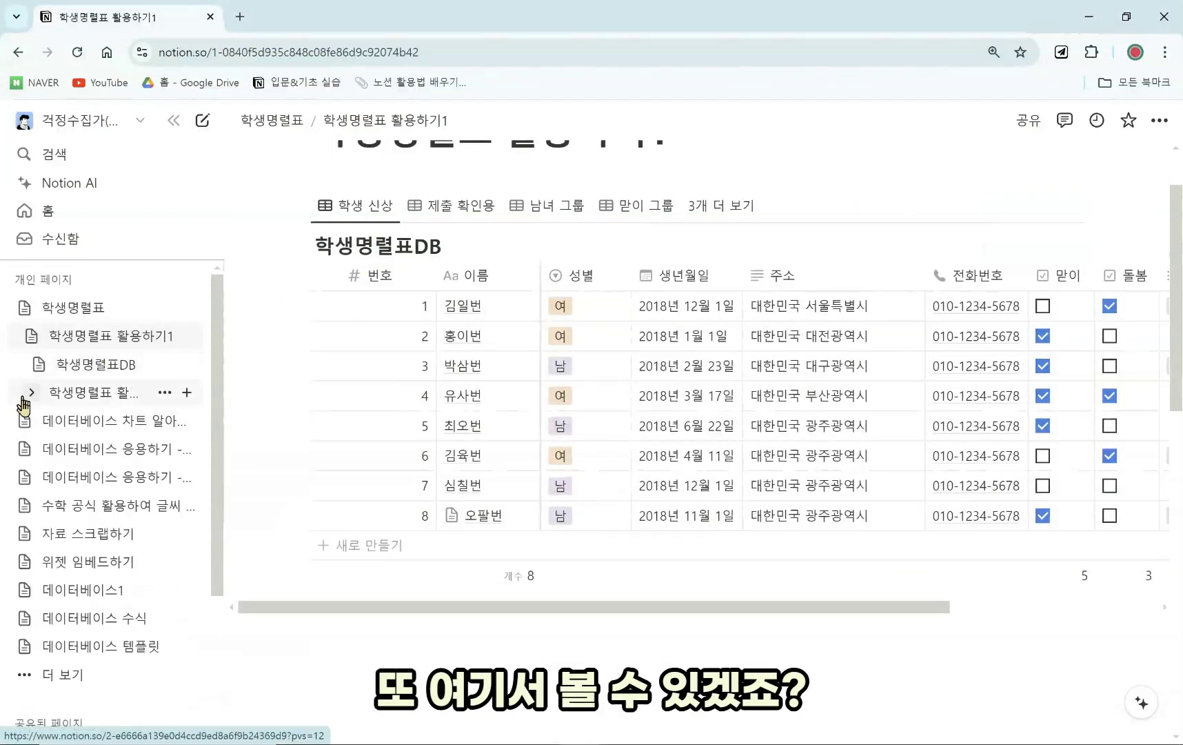
click(28, 394)
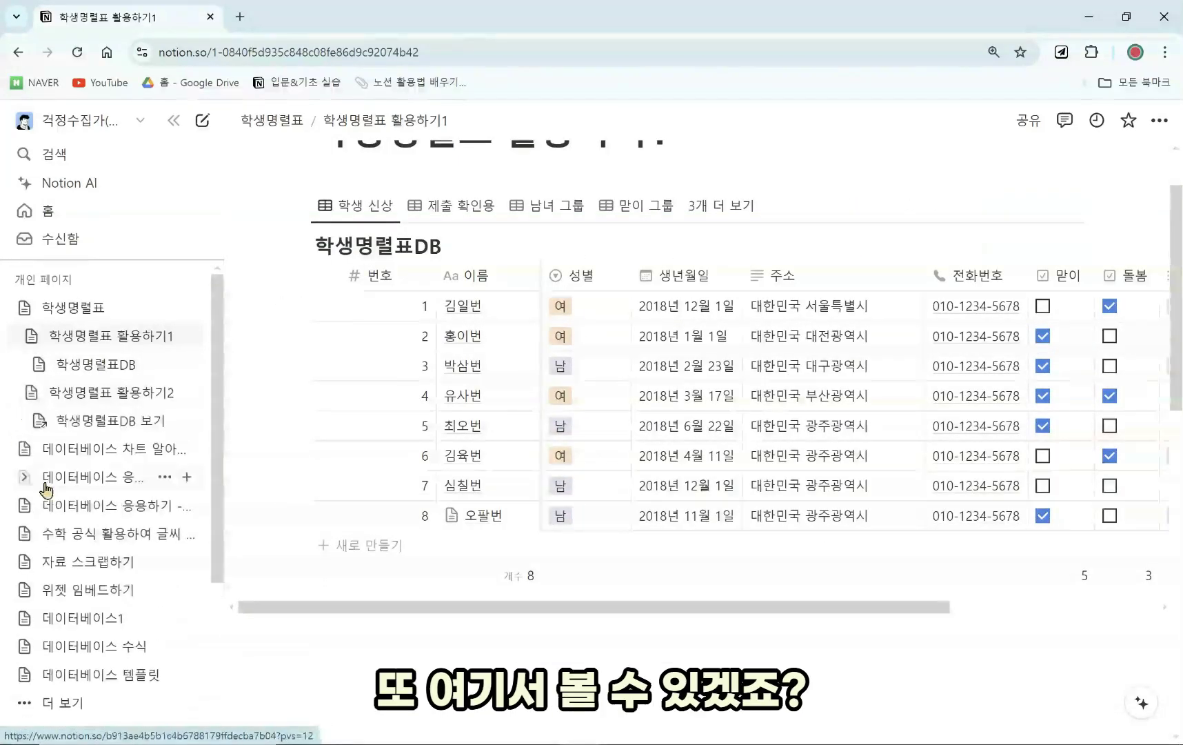
click(96, 420)
click(370, 218)
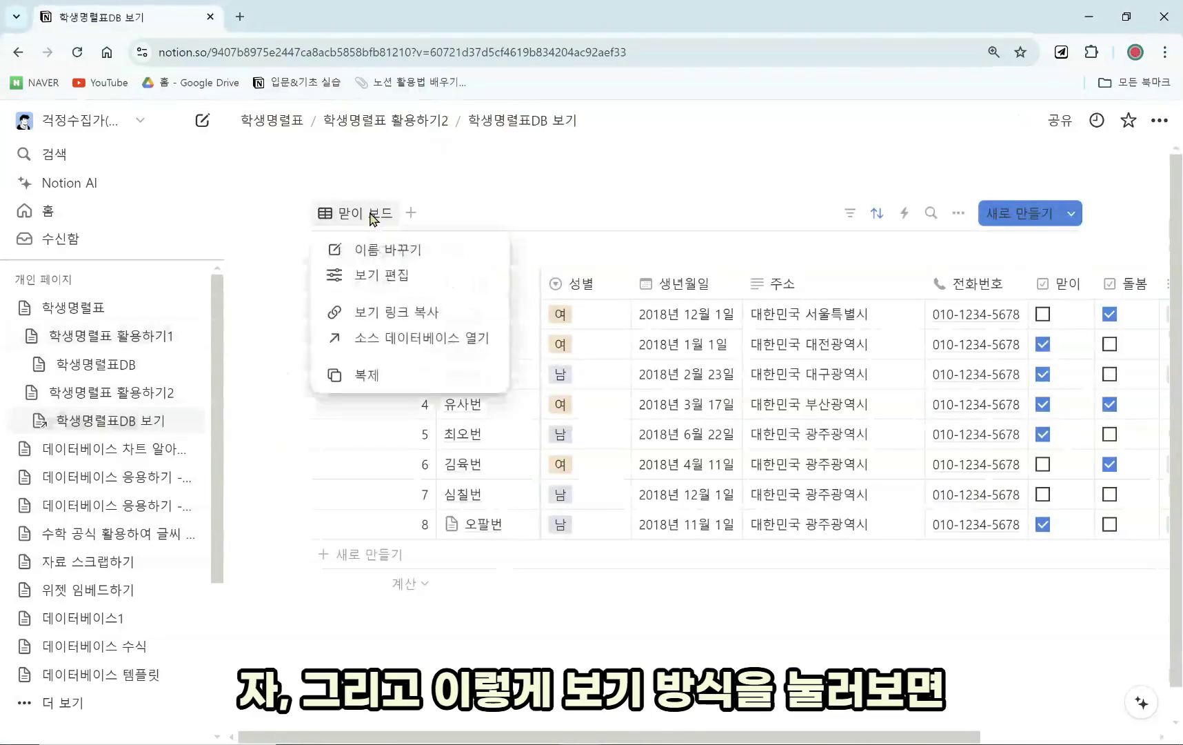
click(373, 219)
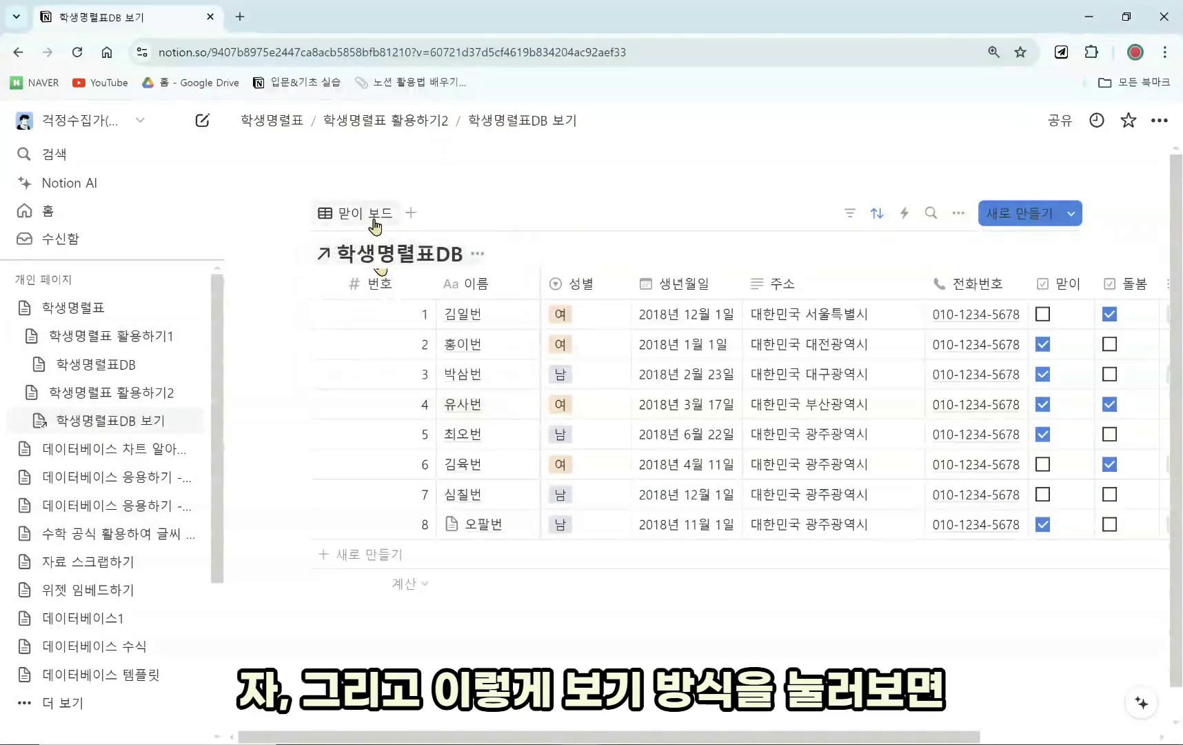
click(375, 219)
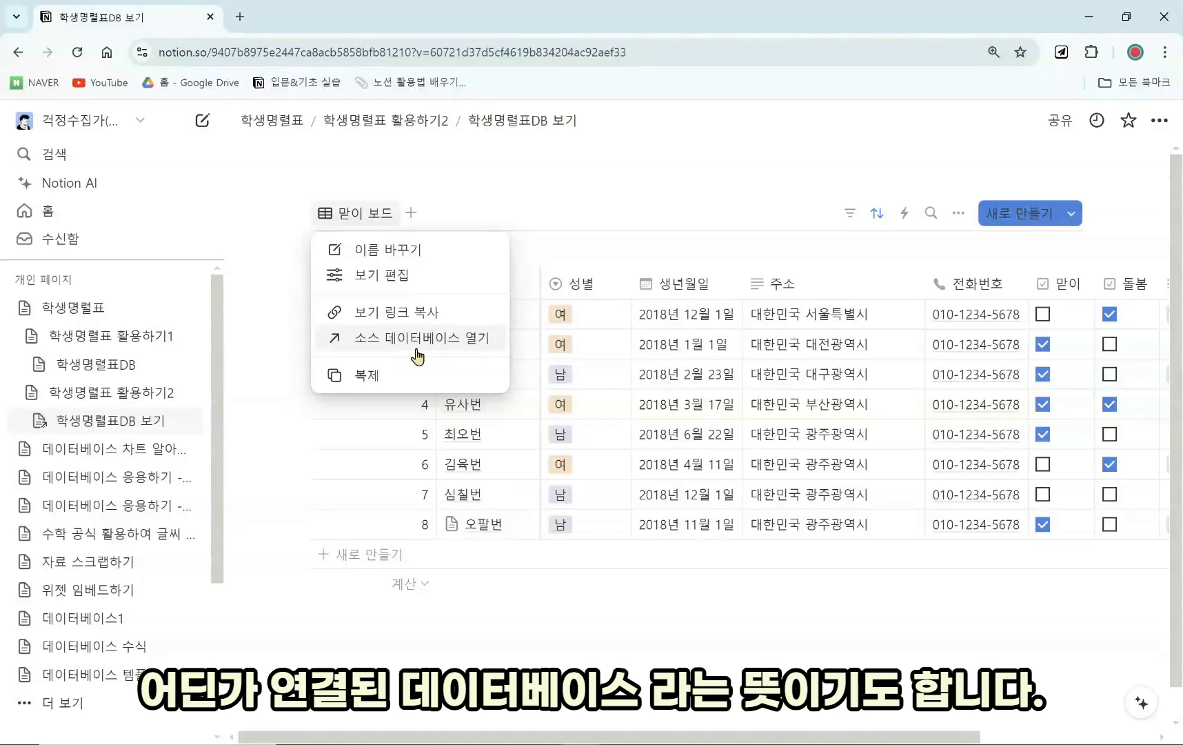
click(516, 206)
click(364, 214)
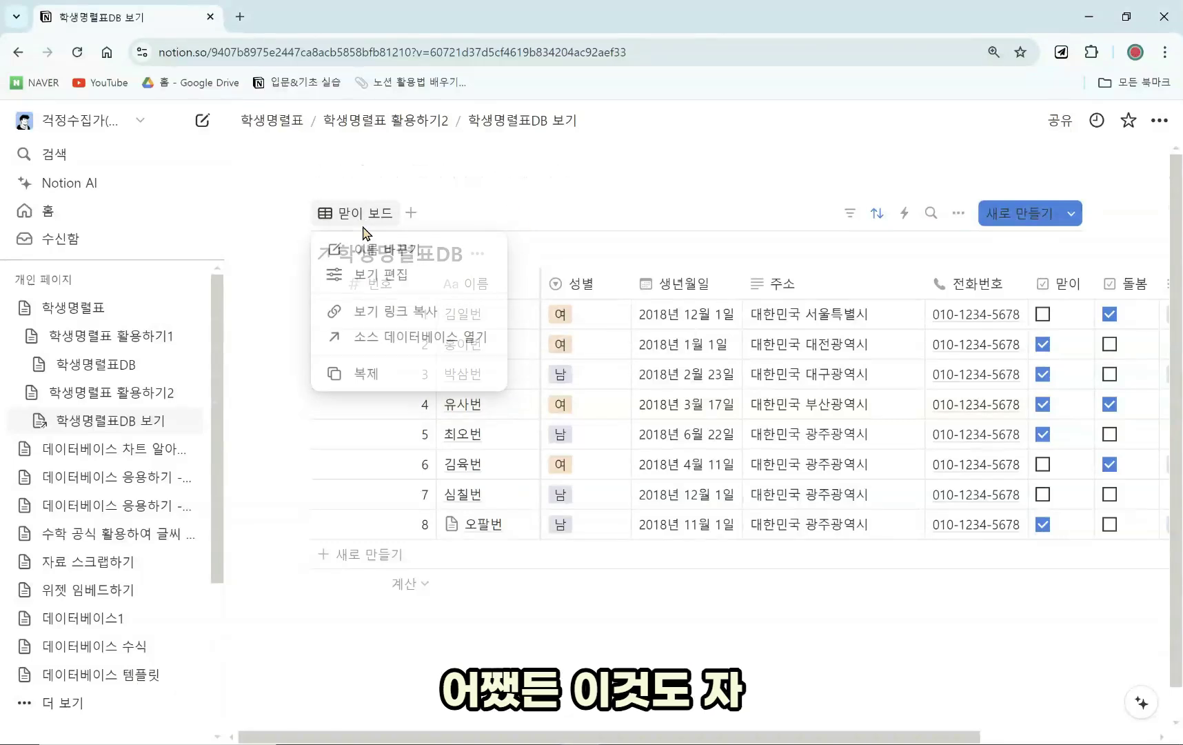
click(383, 217)
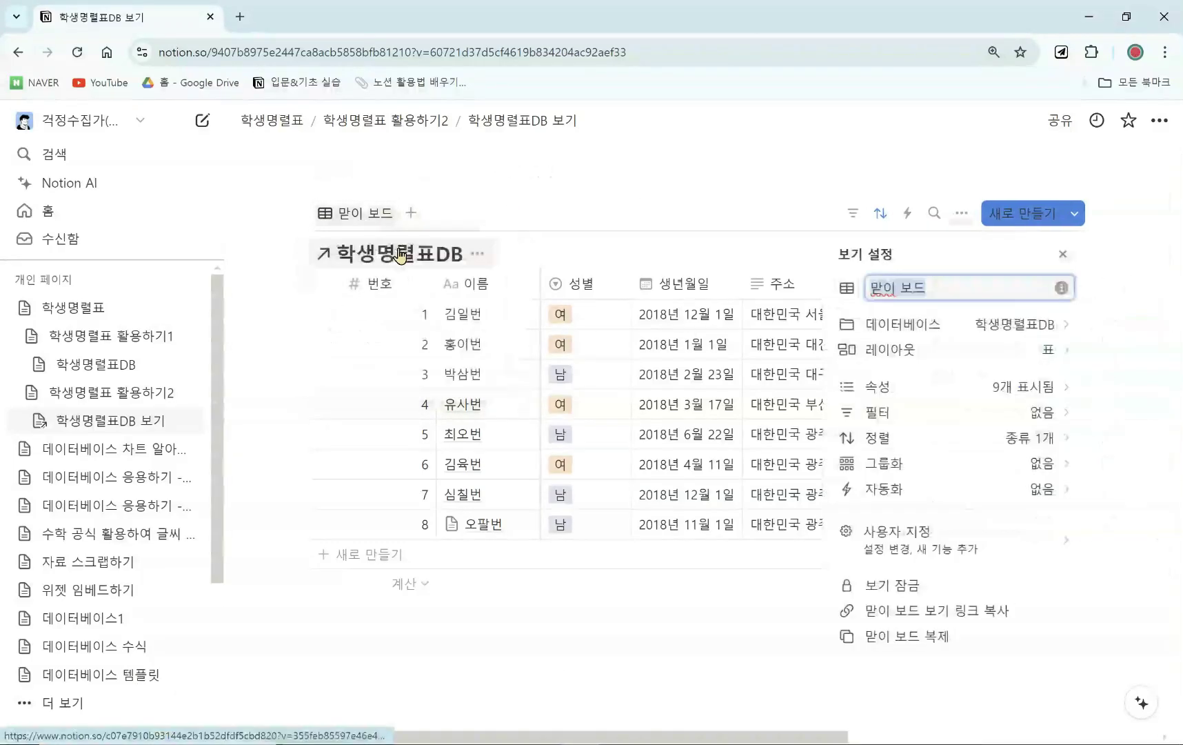
text(ㅍ학새)
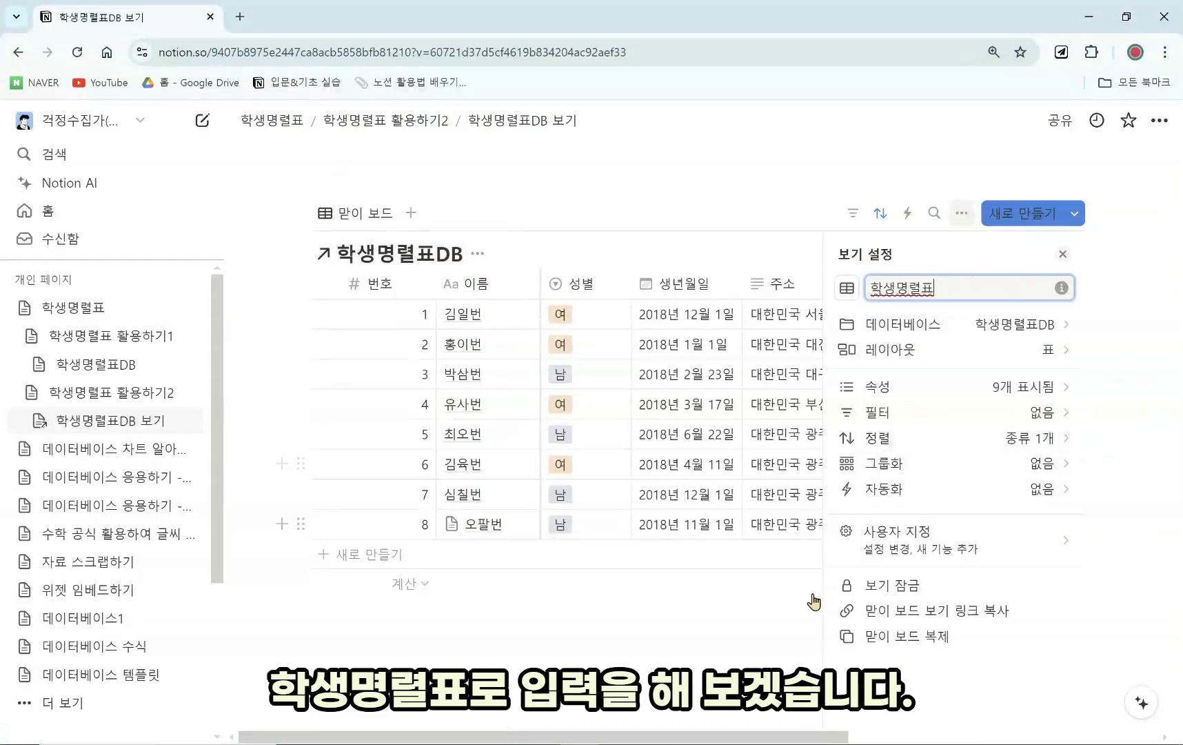
click(1062, 259)
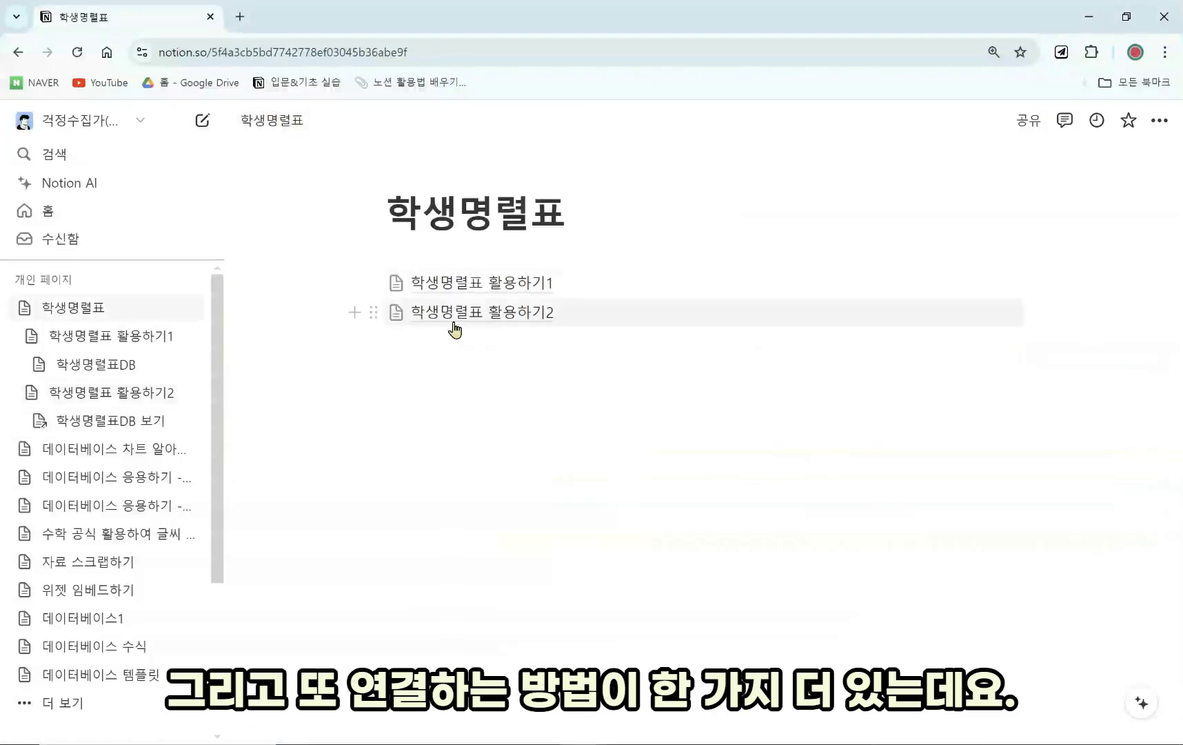
Review 학생명렬표 활용하기2, then return to the parent 학생명렬표 page.
click(479, 310)
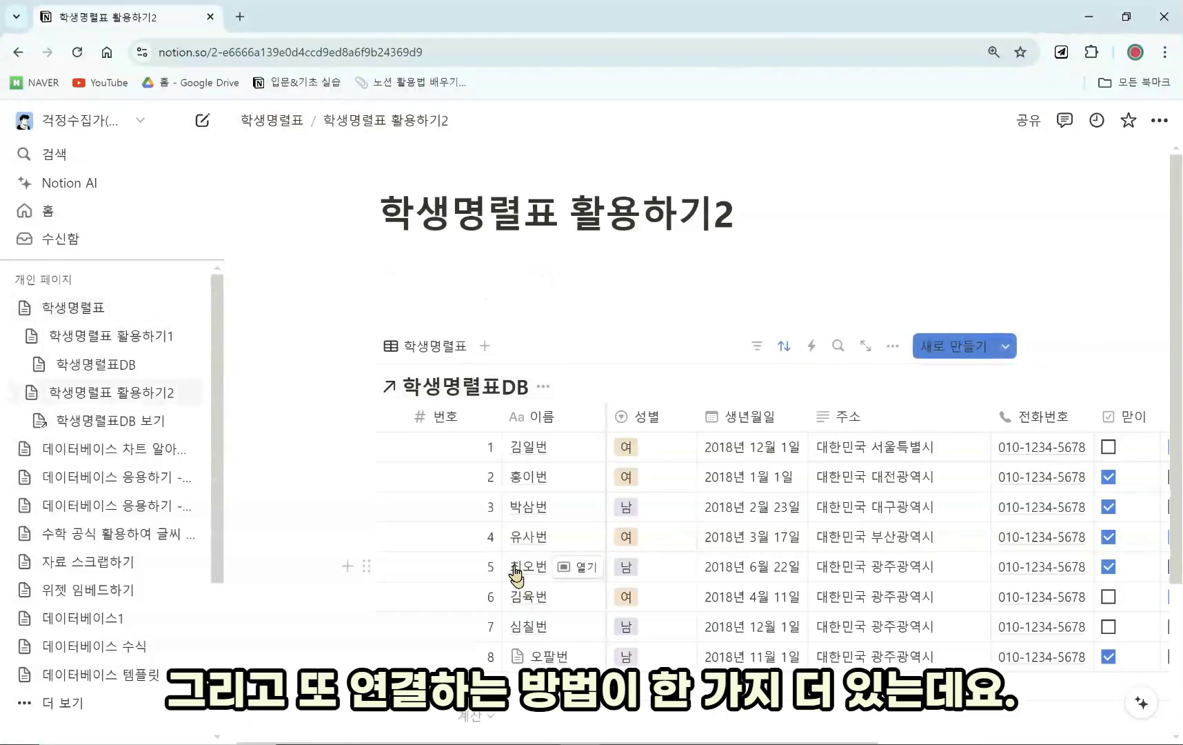
scroll(492, 369, down, 1)
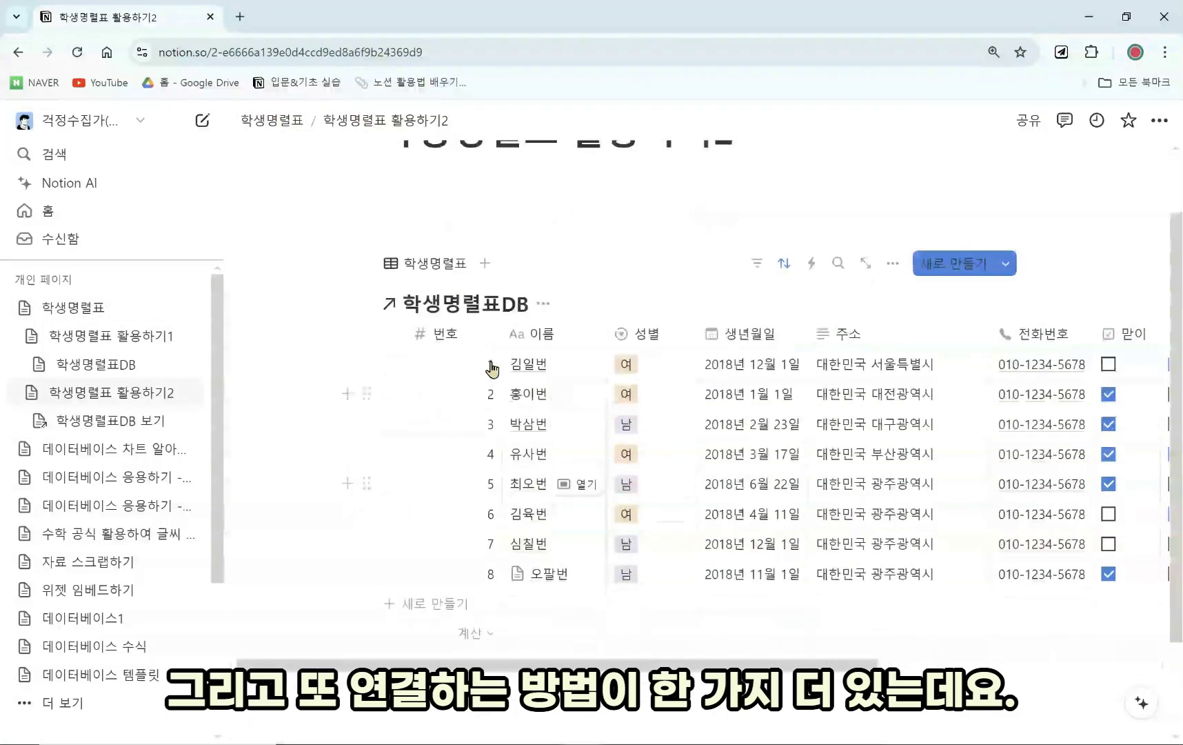
click(288, 124)
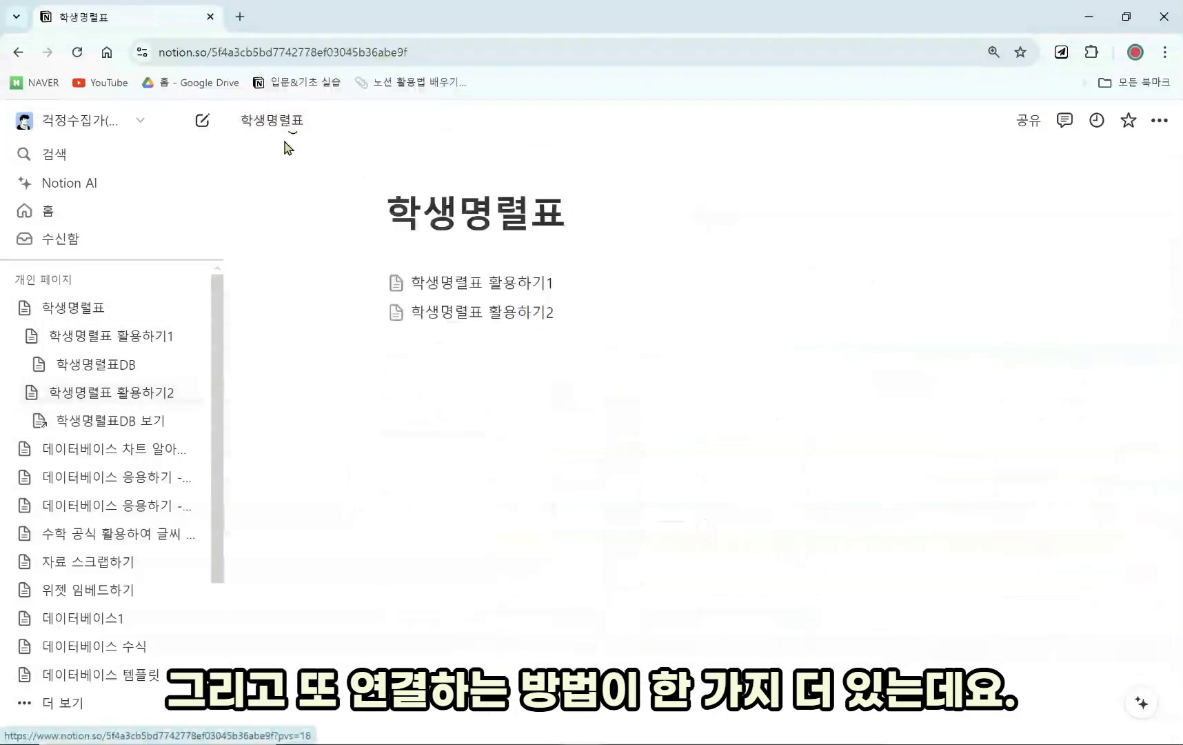
Copy a link to the 학생명렬표DB block on 활용하기1 via 링크 복사, then return to 학생명렬표.
click(508, 283)
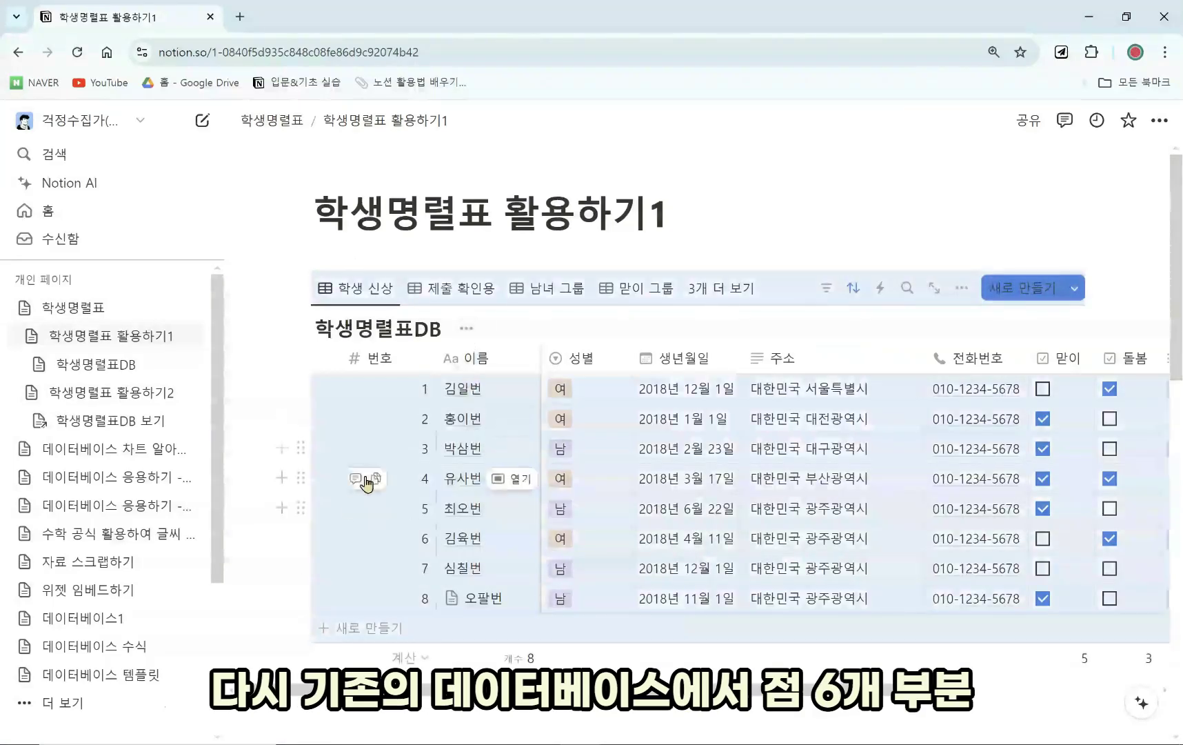
click(395, 331)
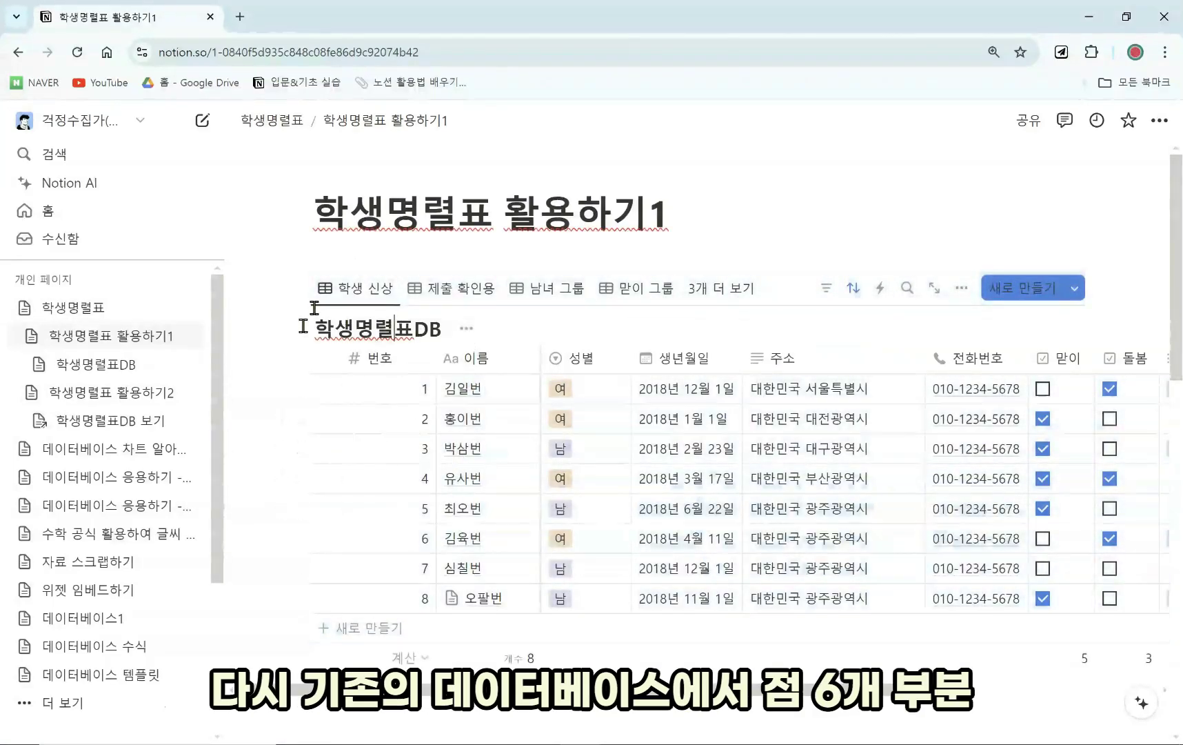
click(303, 288)
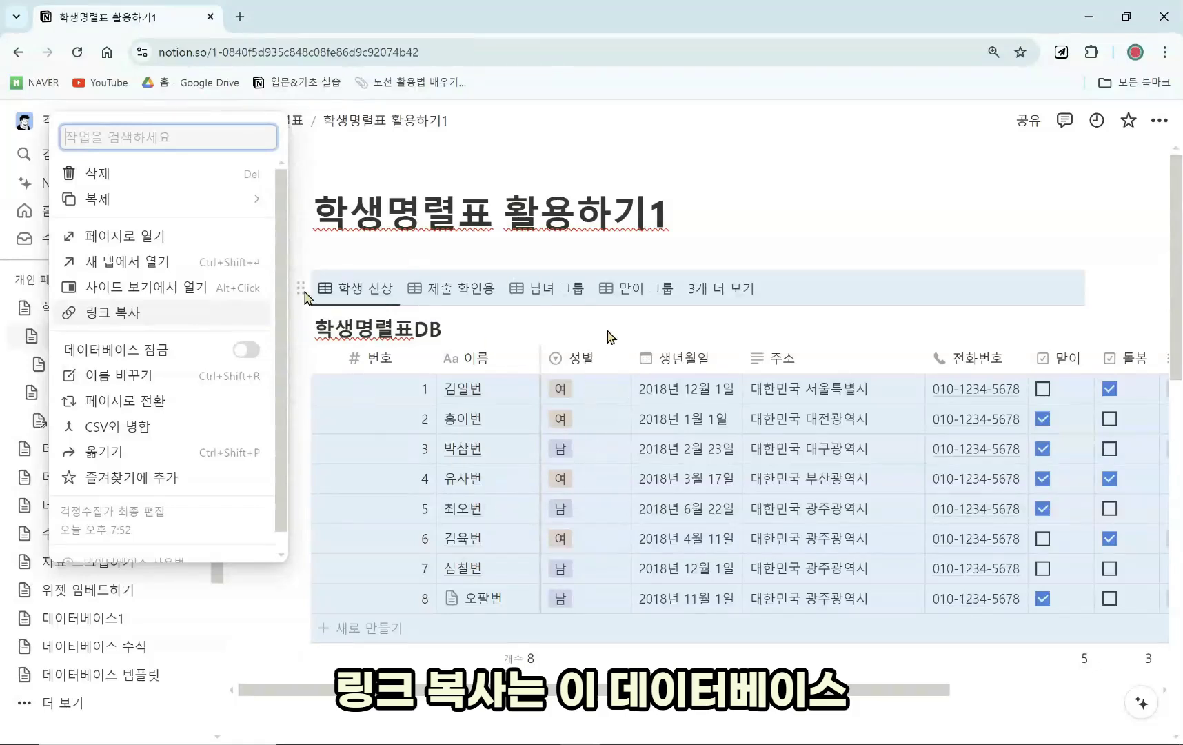
click(225, 321)
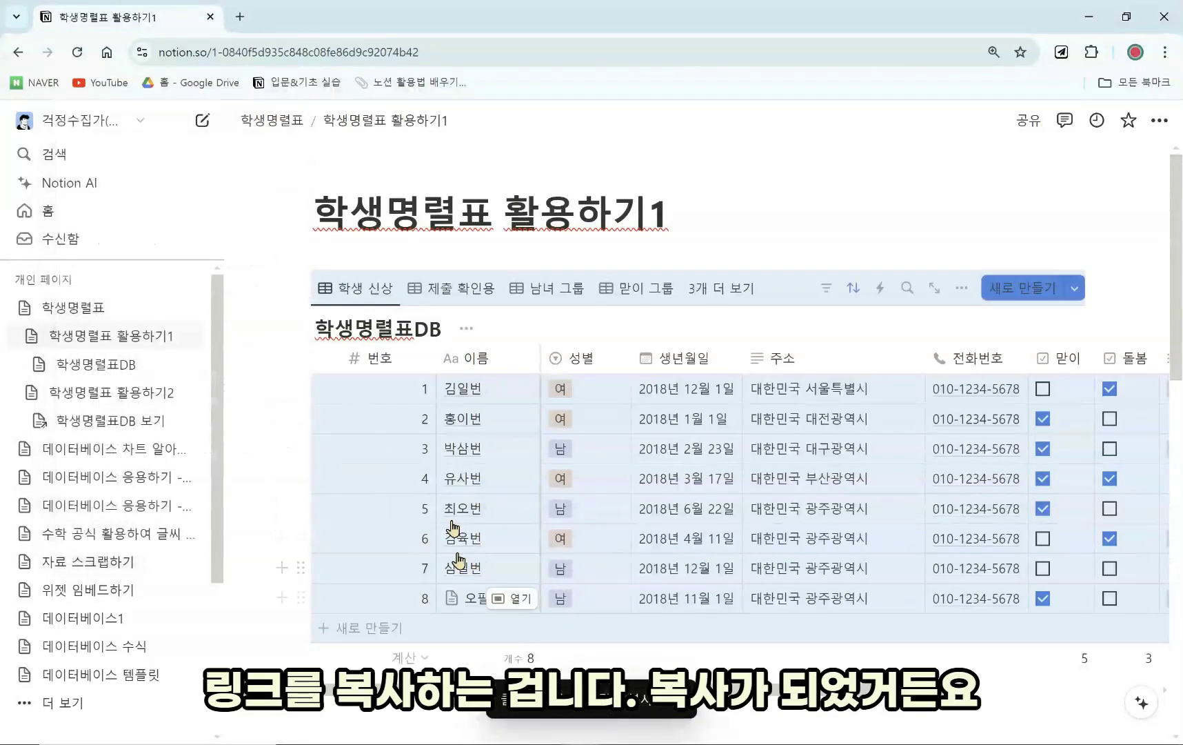
click(292, 121)
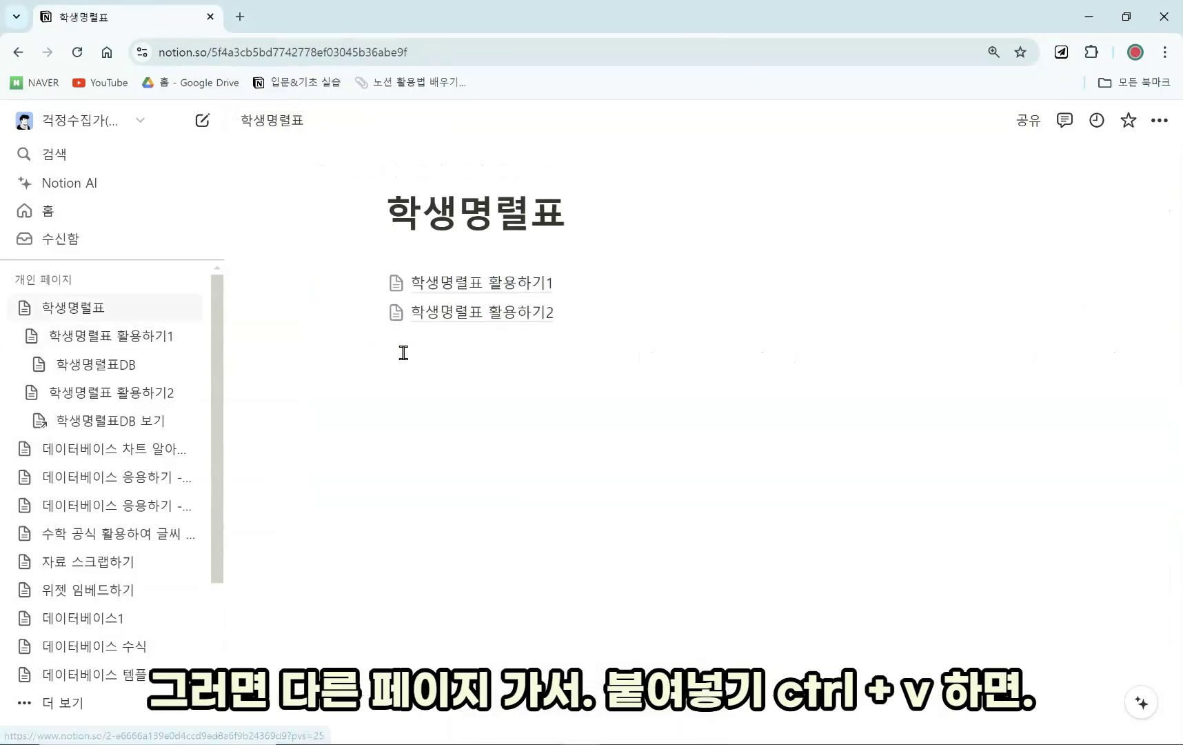
Paste the copied link below the first table on 활용하기2 as a linked 학생 신상 view.
click(478, 316)
scroll(490, 587, down, 3)
click(489, 588)
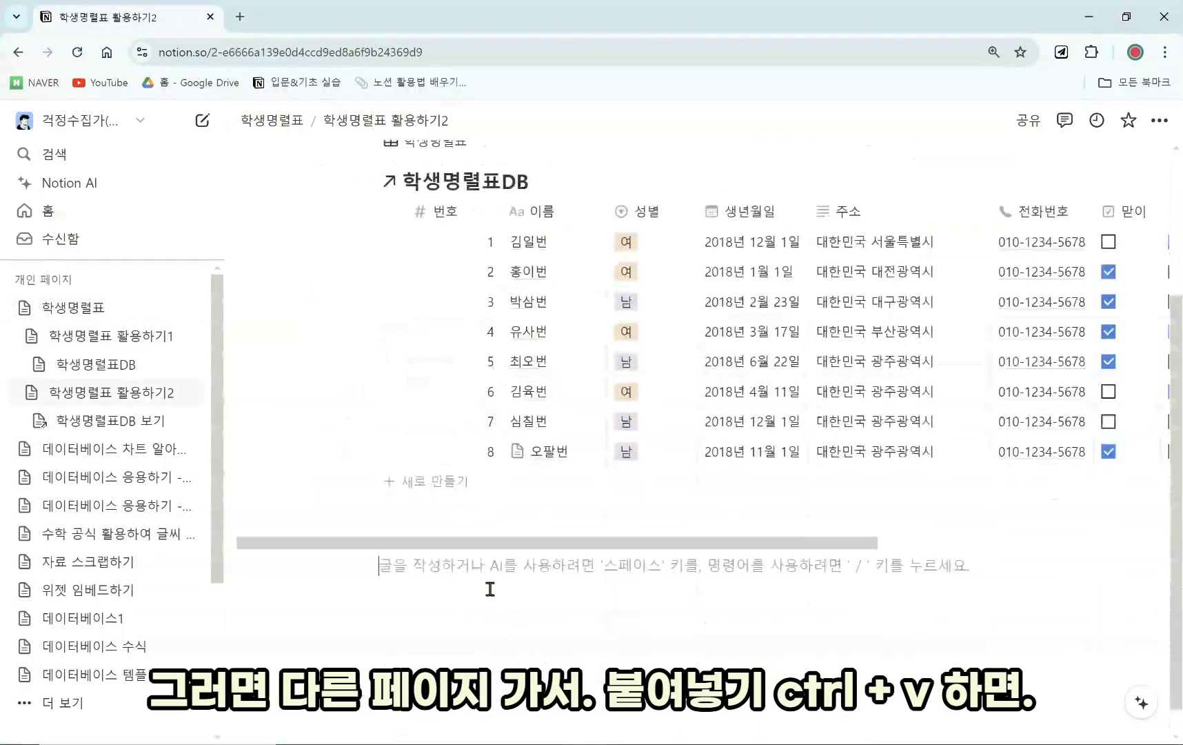
key(Return)
key(Return)
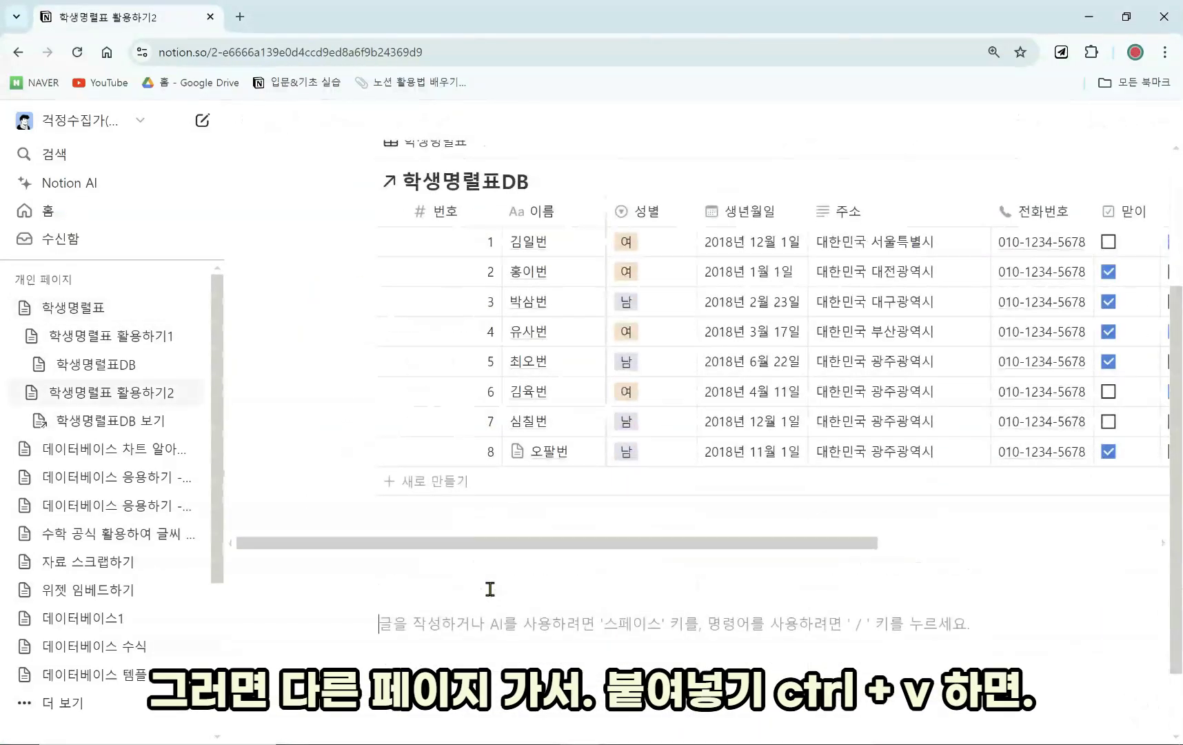
key(ctrl+v)
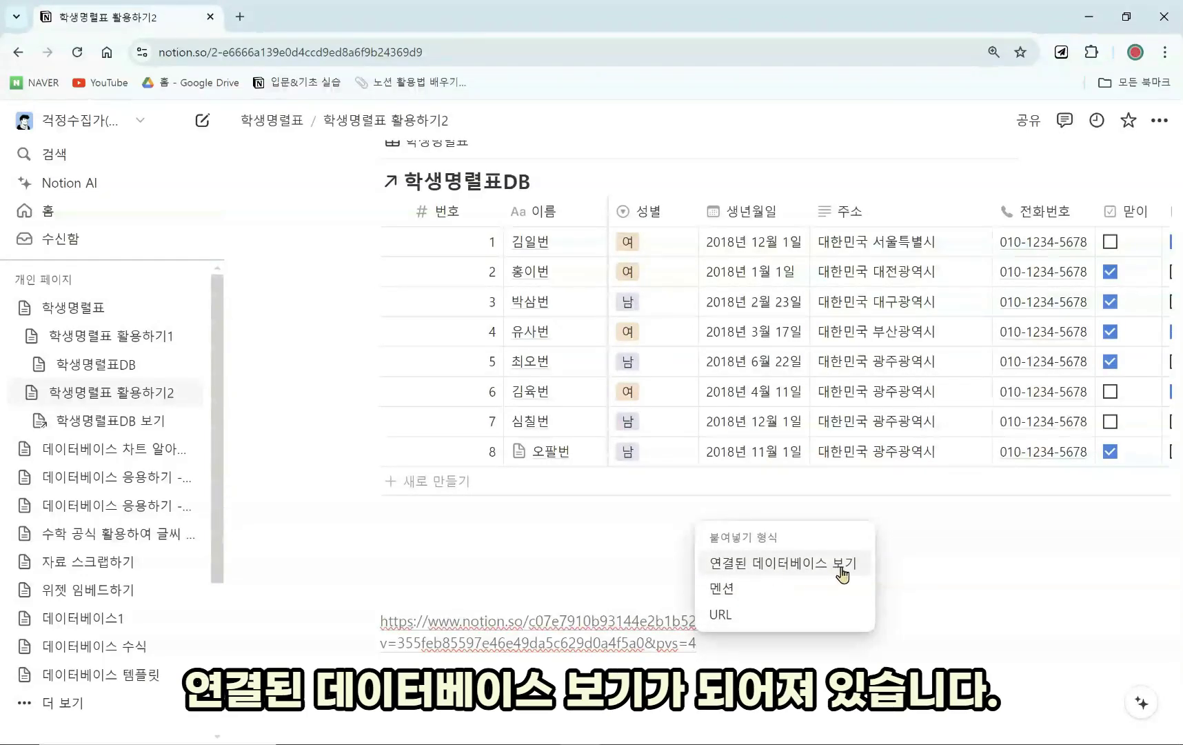
click(845, 574)
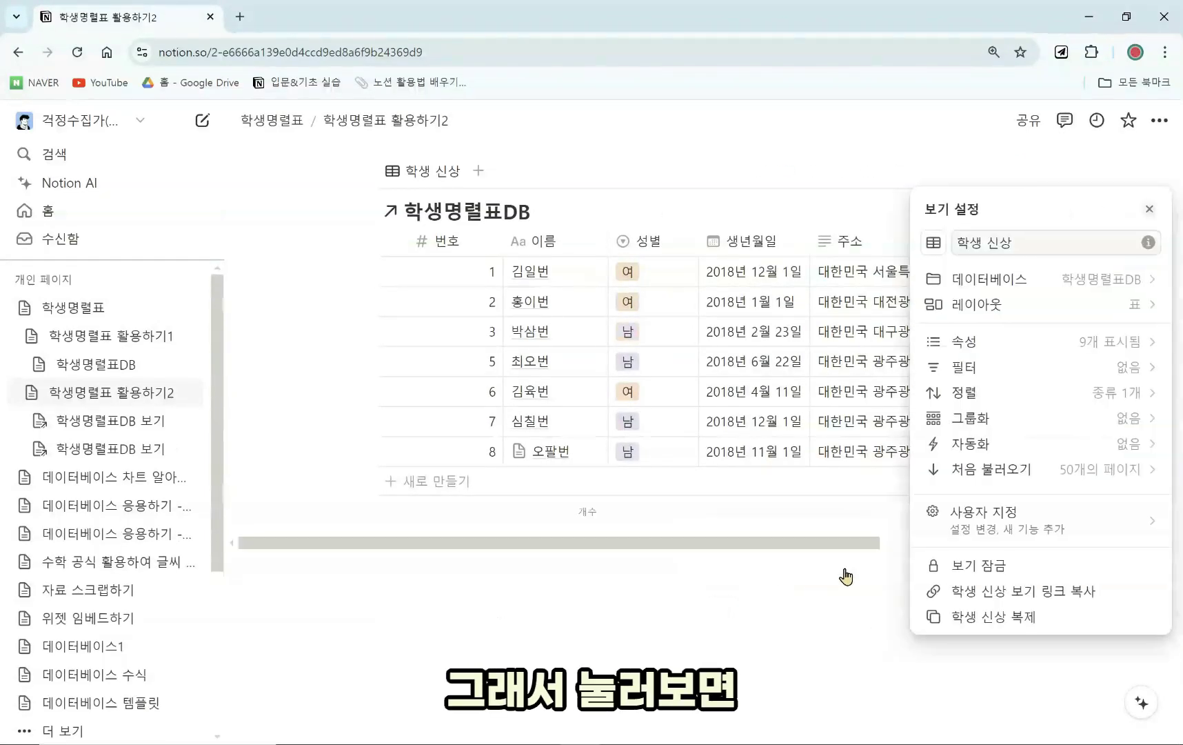
key(Escape)
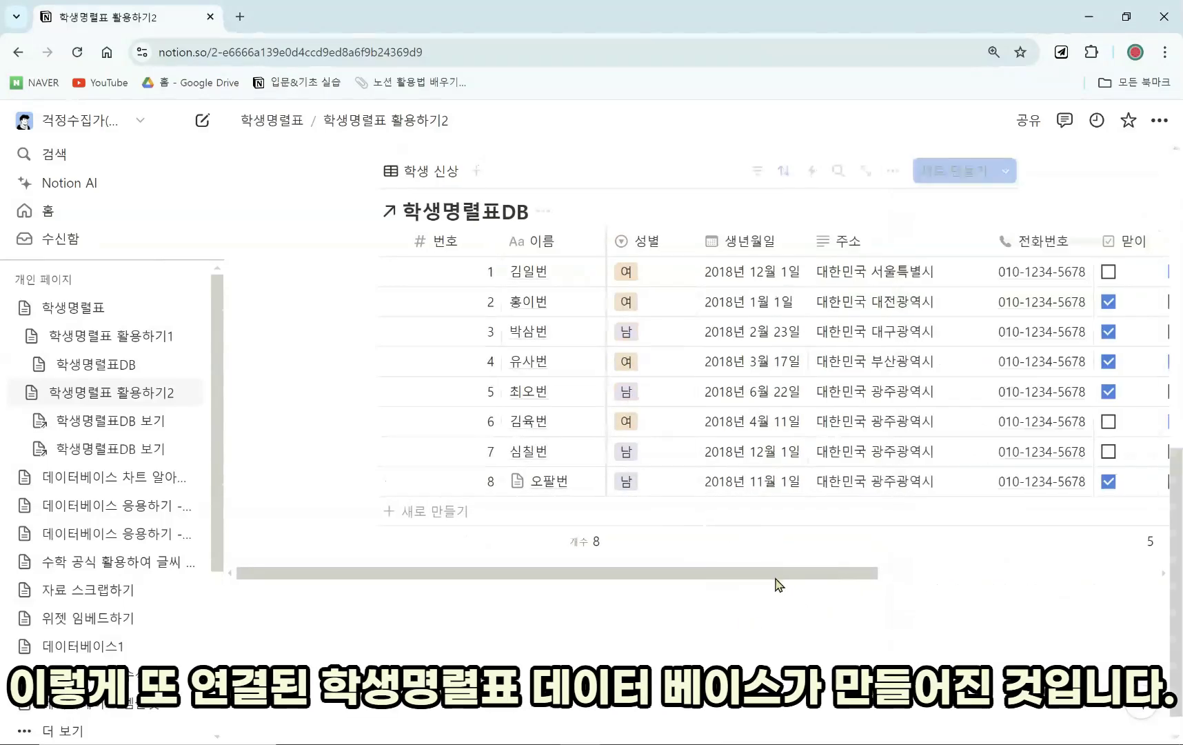
scroll(547, 414, up, 3)
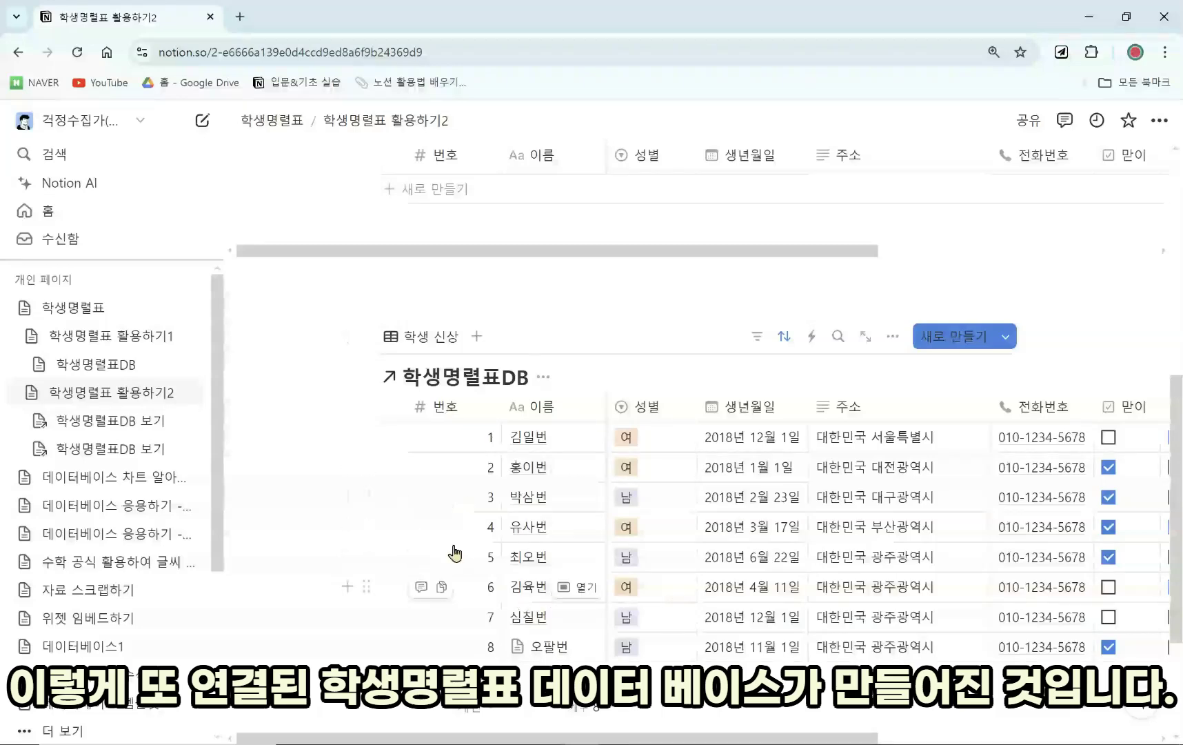
scroll(629, 626, up, 6)
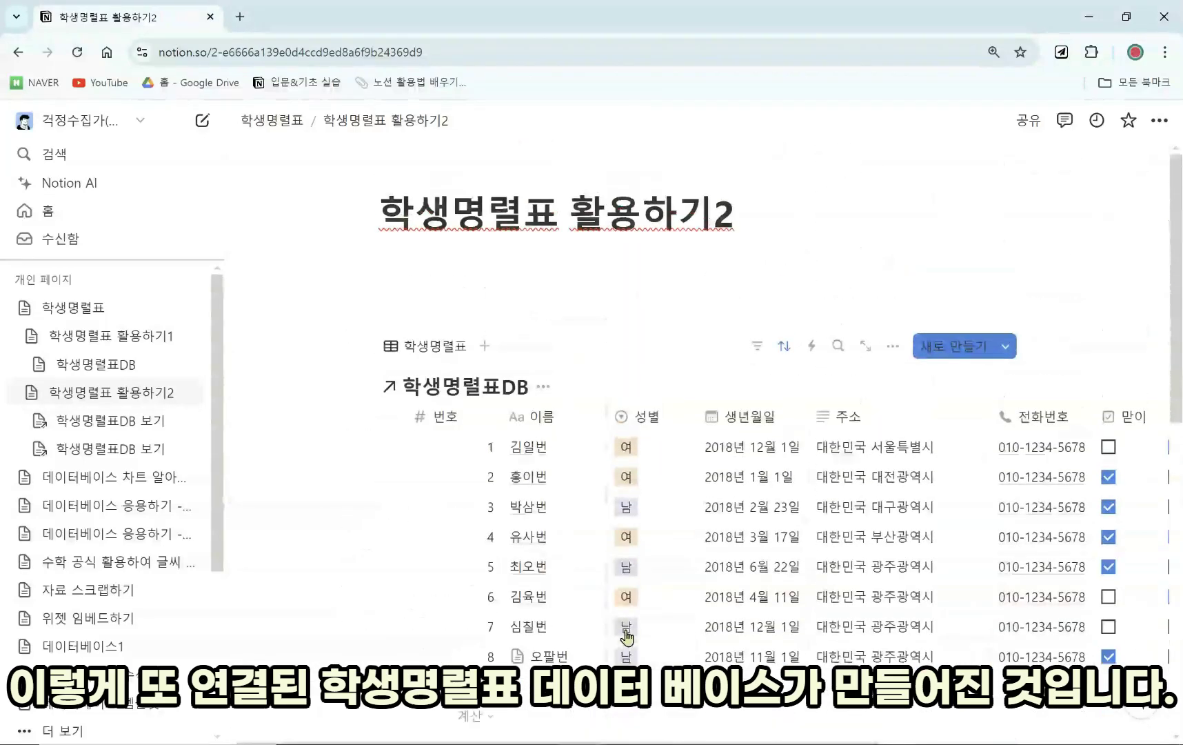
Add a trial 갤러리 보기 database block on 활용하기2 via /데이터.
scroll(604, 612, down, 6)
scroll(455, 510, up, 3)
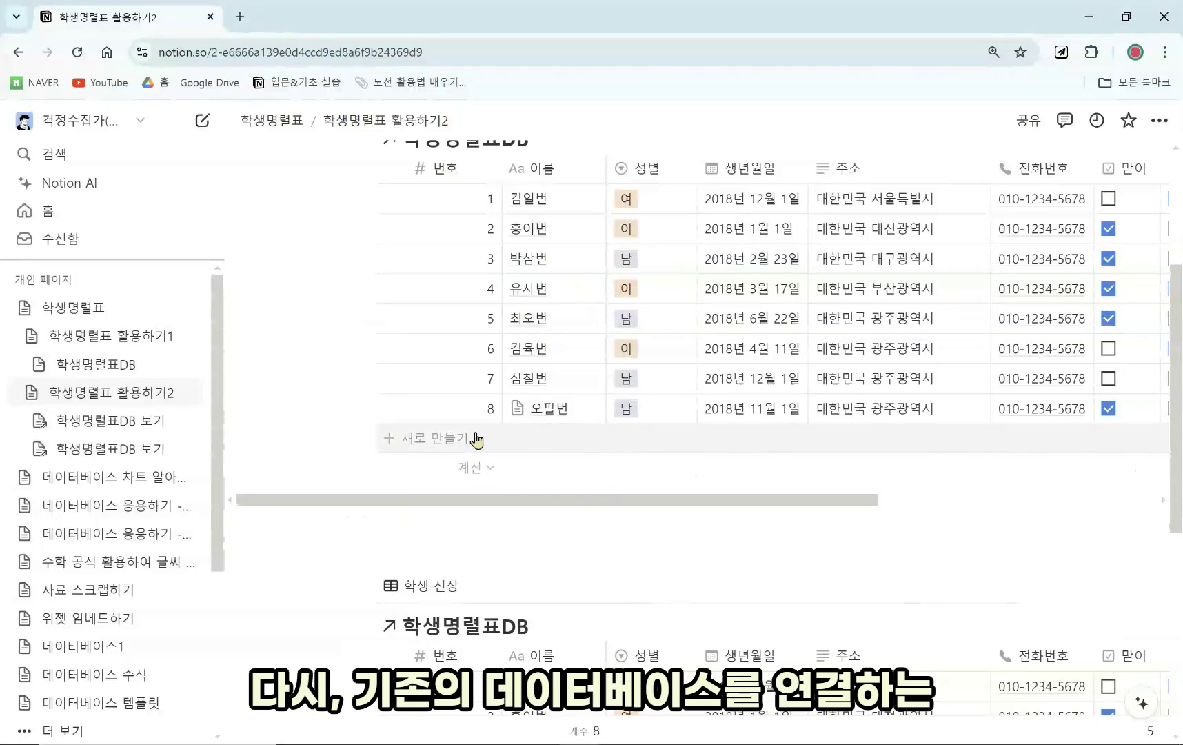
scroll(412, 457, down, 1)
scroll(413, 456, down, 2)
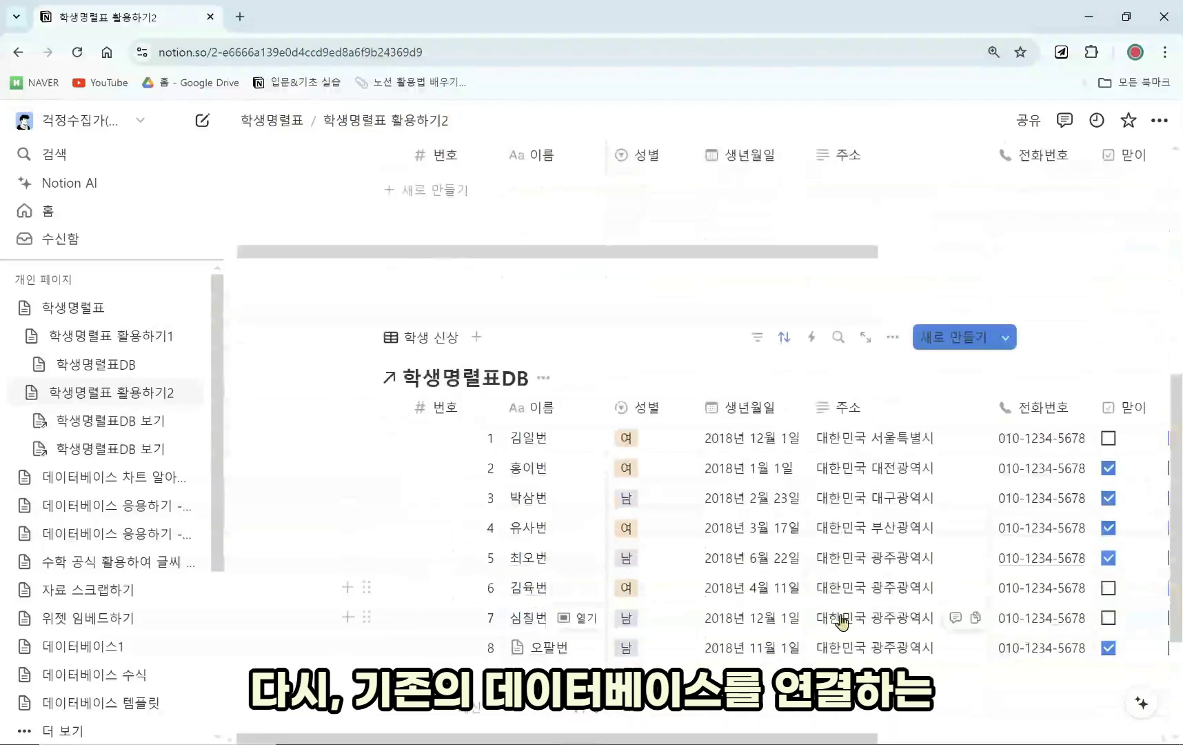
scroll(824, 538, up, 1)
scroll(819, 515, up, 5)
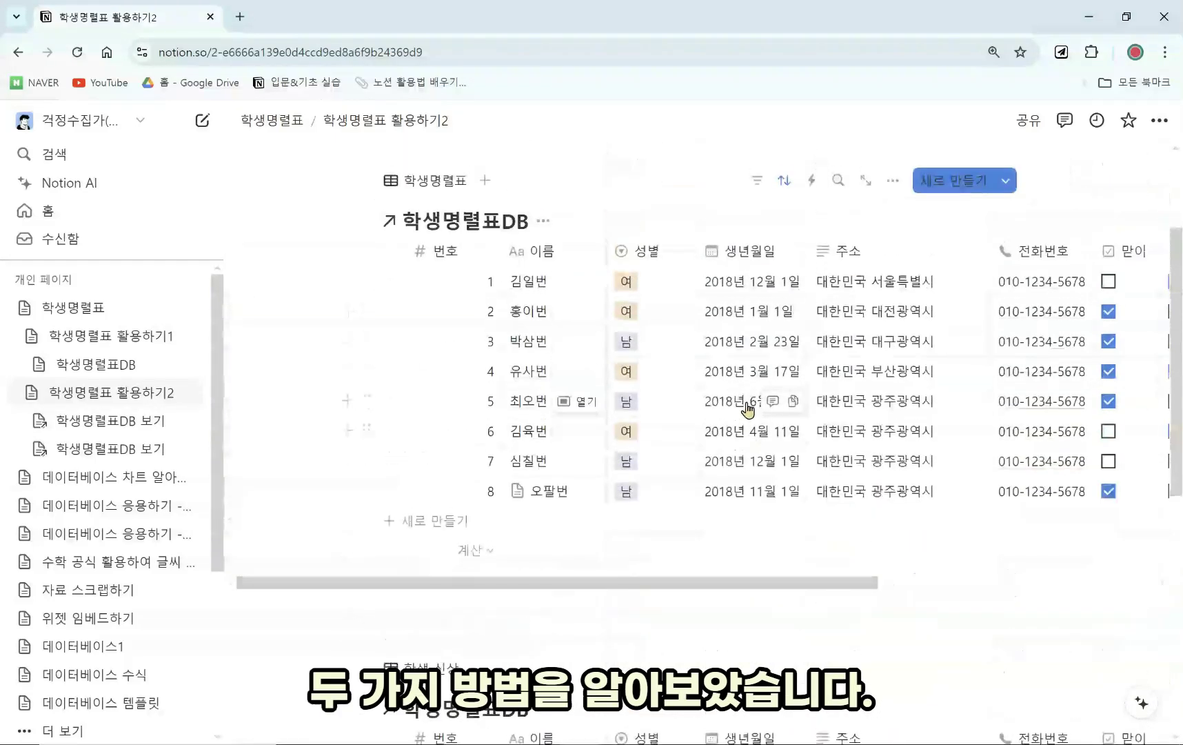
click(505, 210)
text(/)
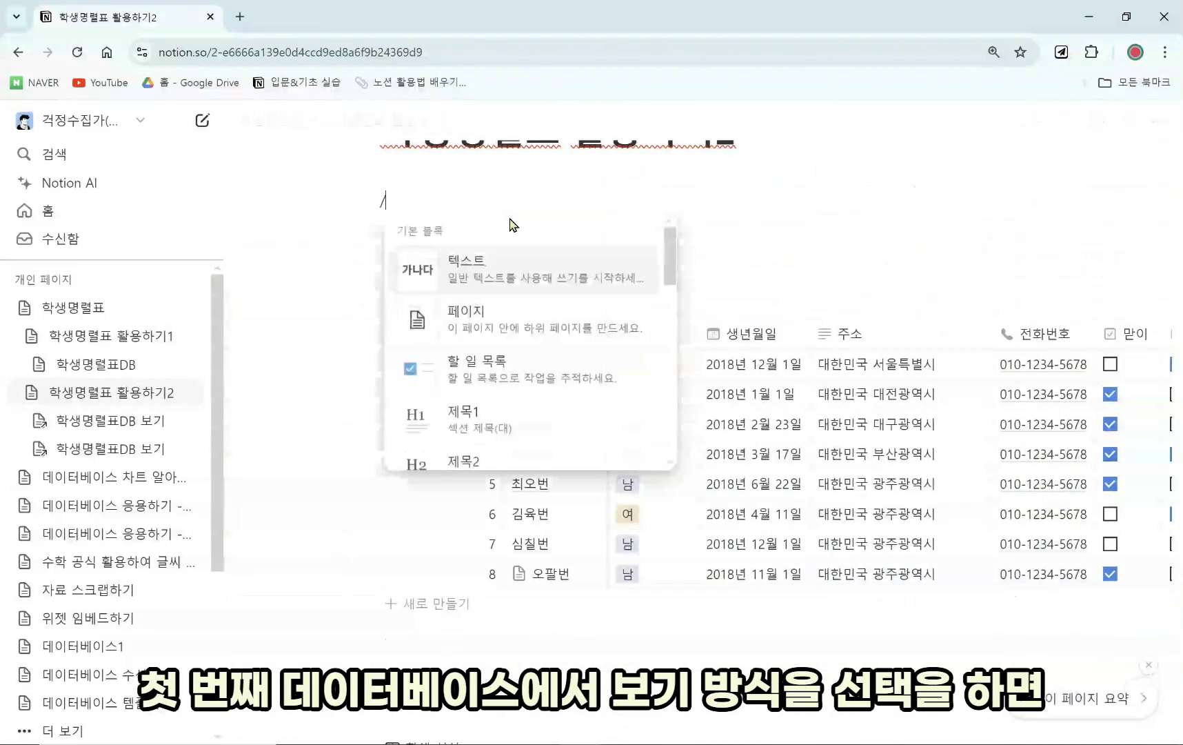
text(데이터)
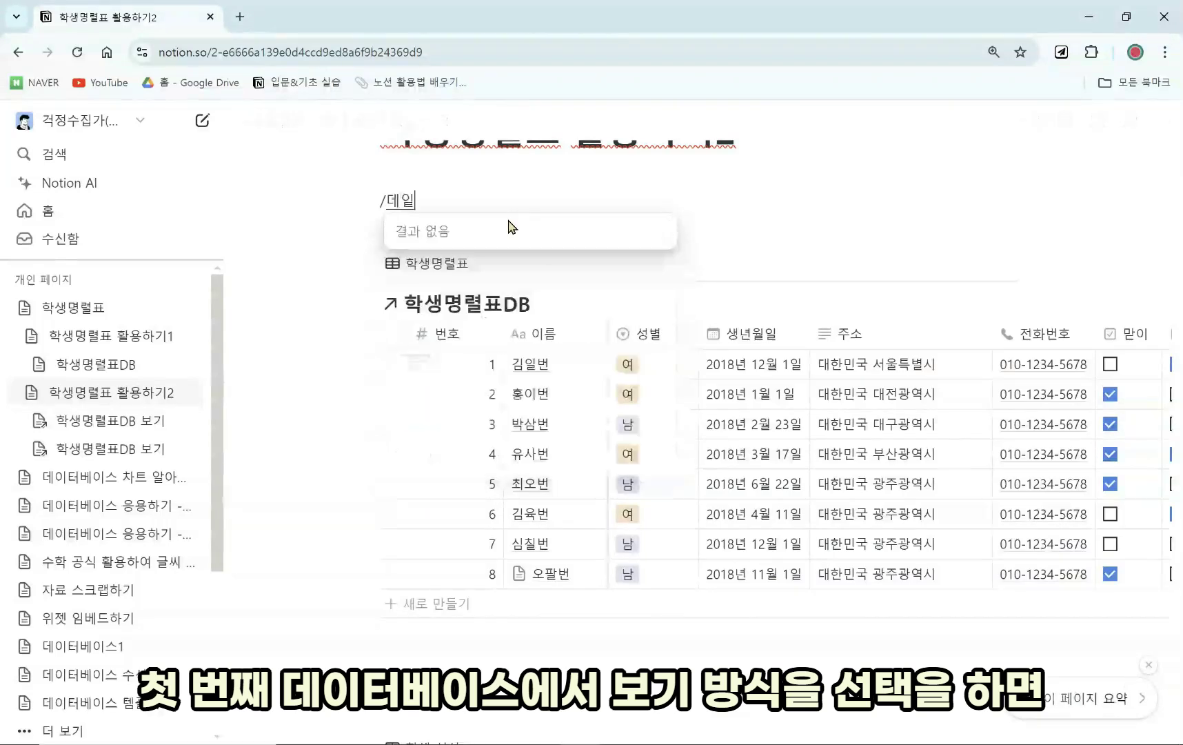
scroll(507, 290, down, 1)
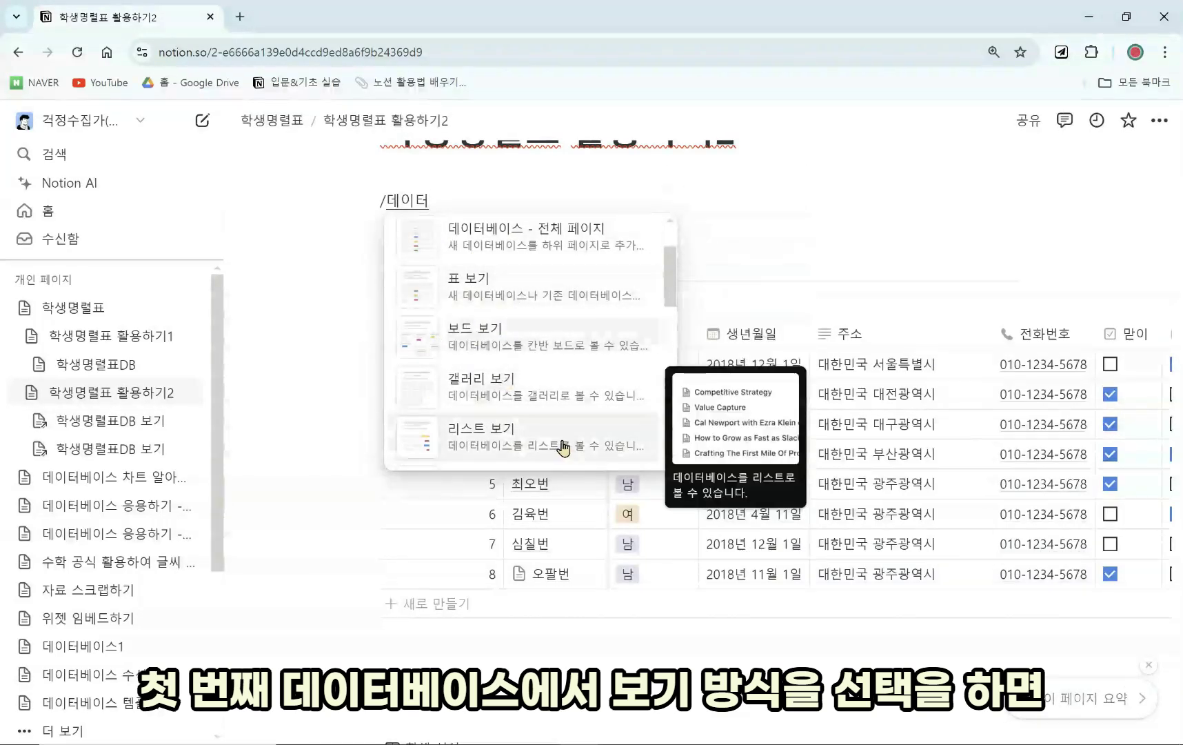
click(558, 401)
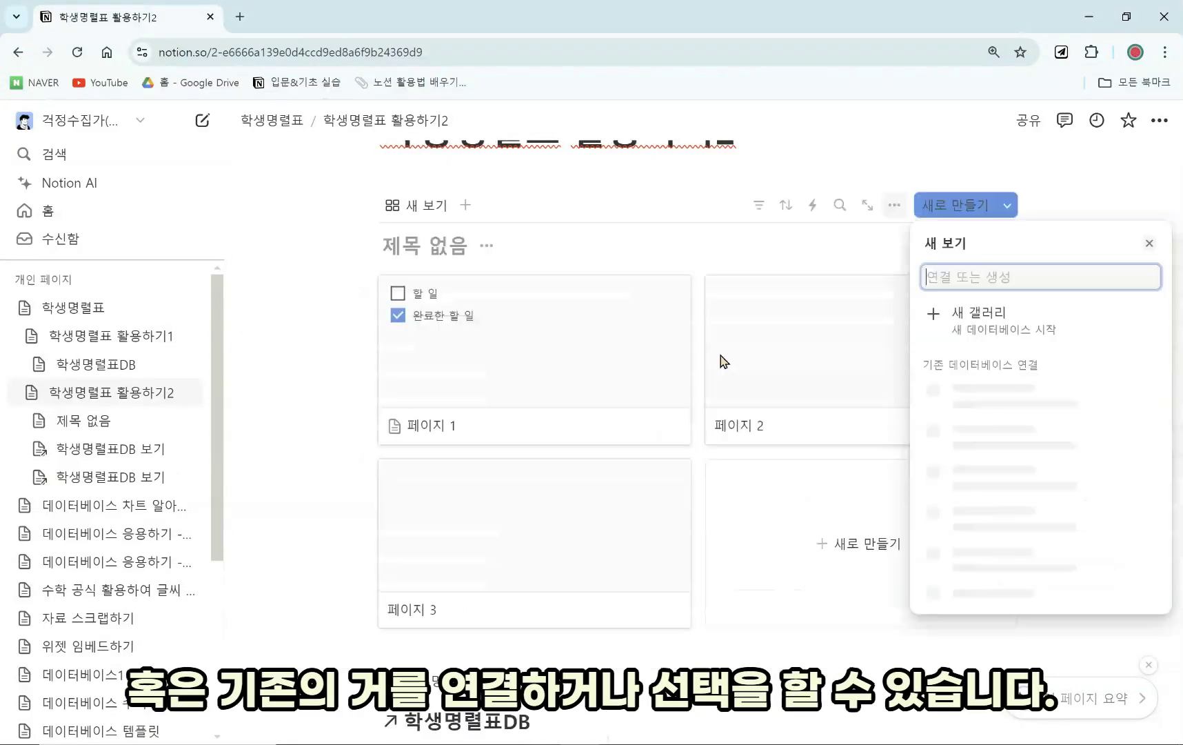
Dismiss the database source panel and delete the trial gallery block.
click(1149, 243)
scroll(380, 299, up, 2)
click(368, 295)
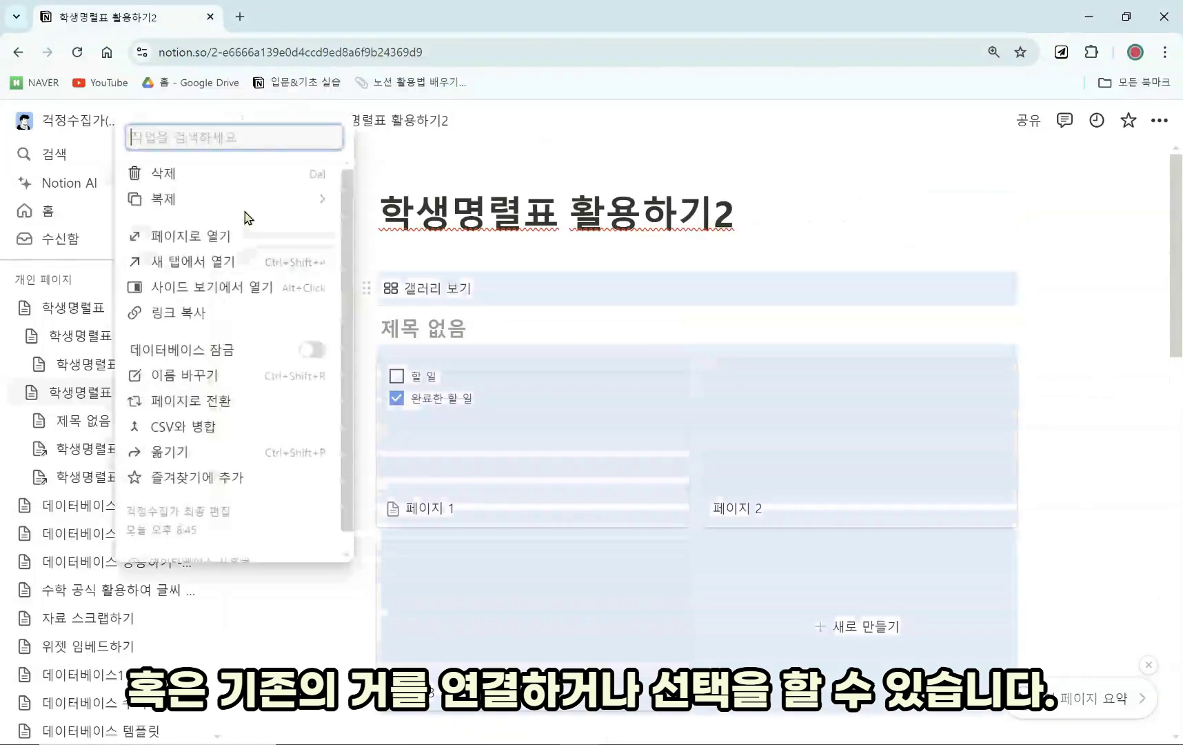
click(241, 173)
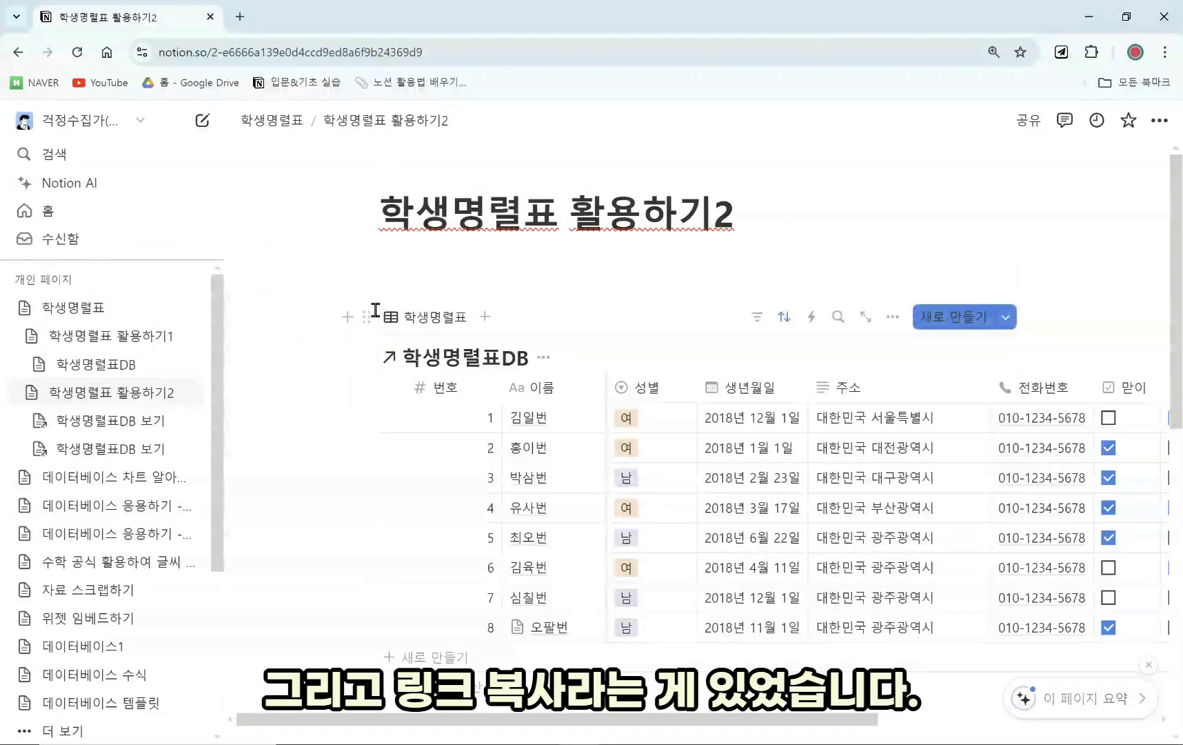
Copy the 학생명렬표 database link, paste it as a linked view, and return to 학생명렬표.
click(366, 316)
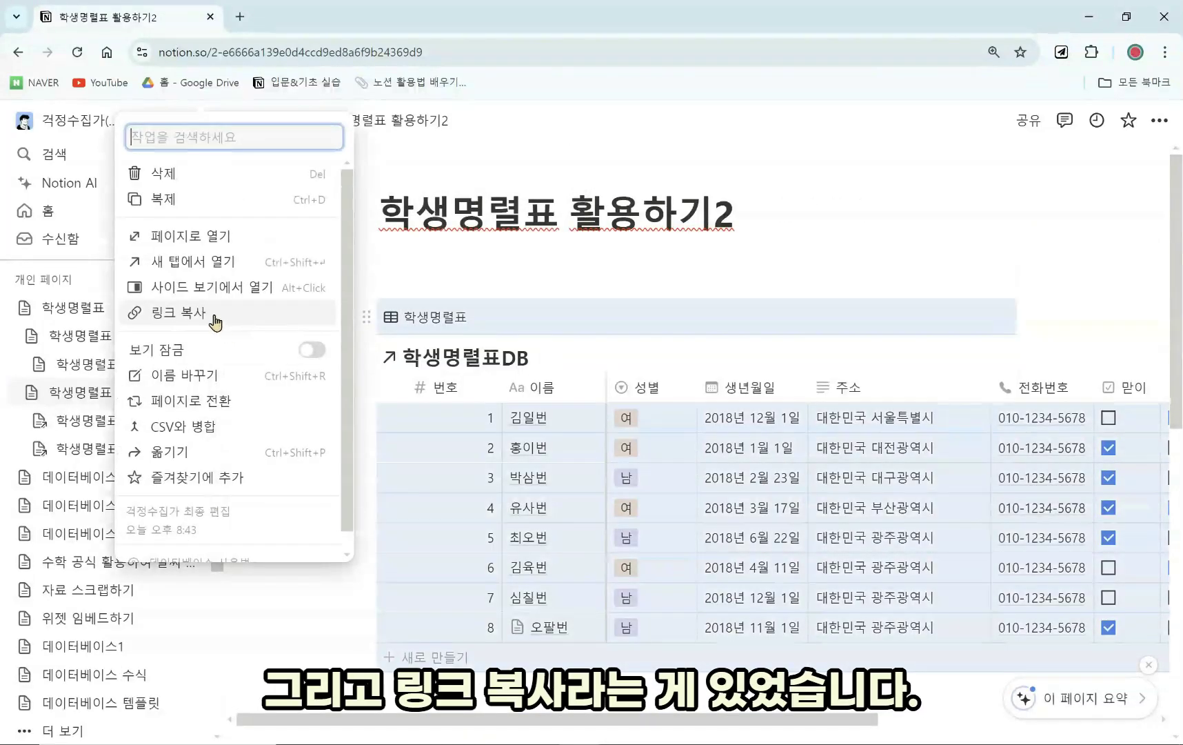
click(434, 284)
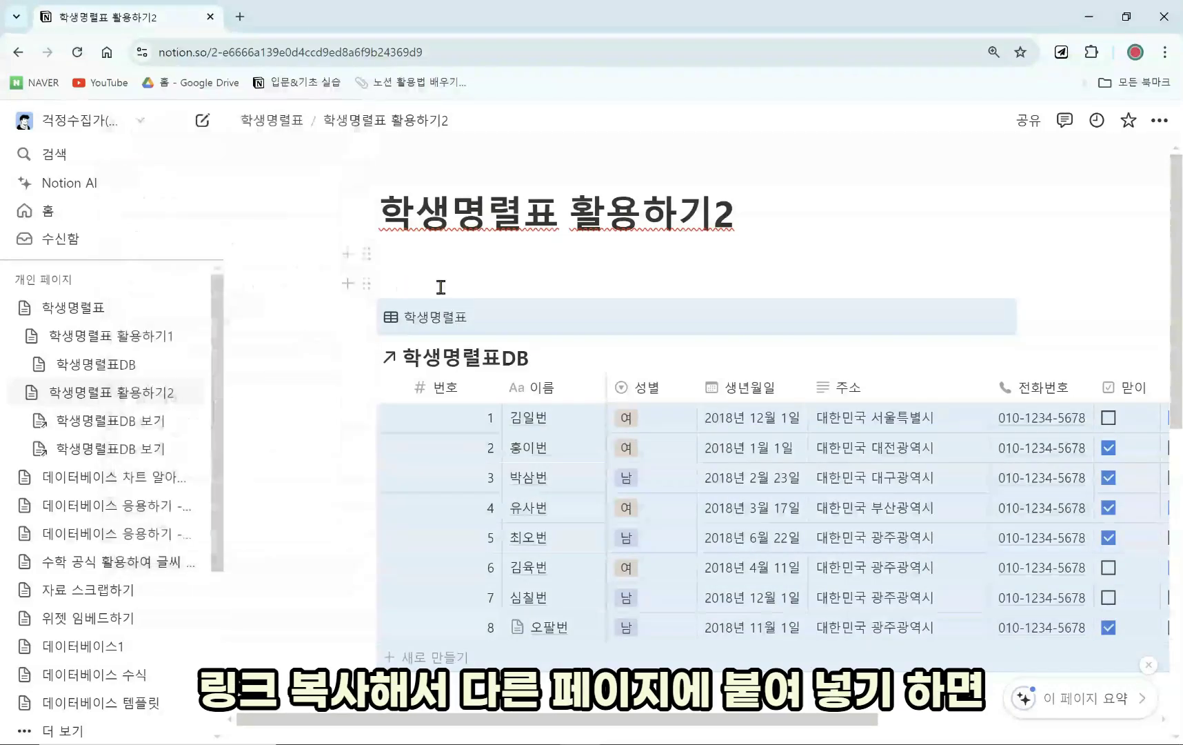
key(ctrl+v)
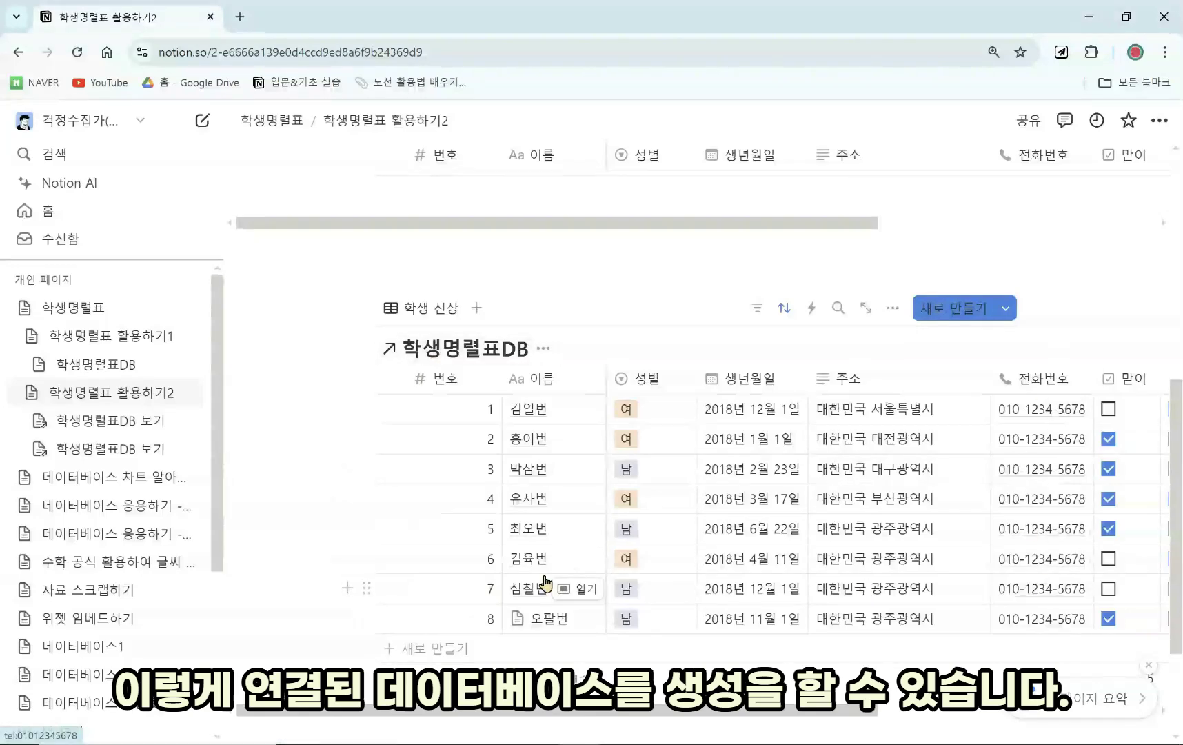
scroll(858, 589, up, 2)
click(276, 120)
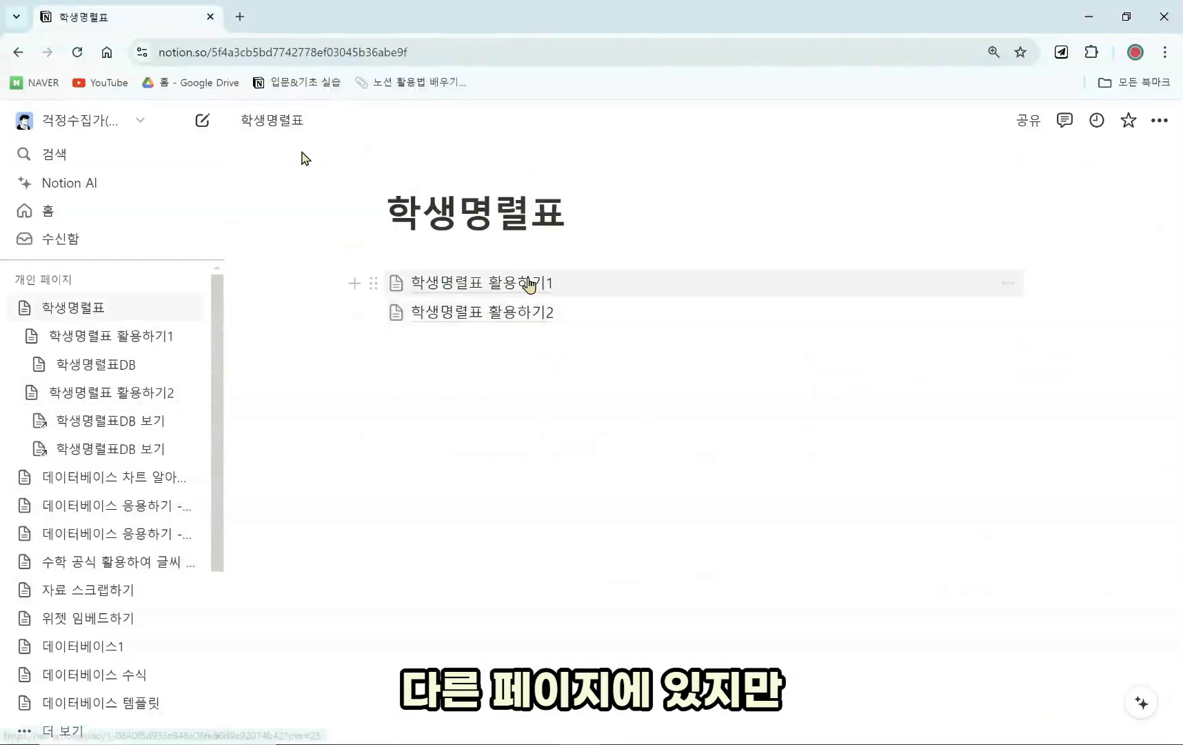
Open 학생명렬표 활용하기1 to view its 학생 신상 table of 8 students.
click(530, 293)
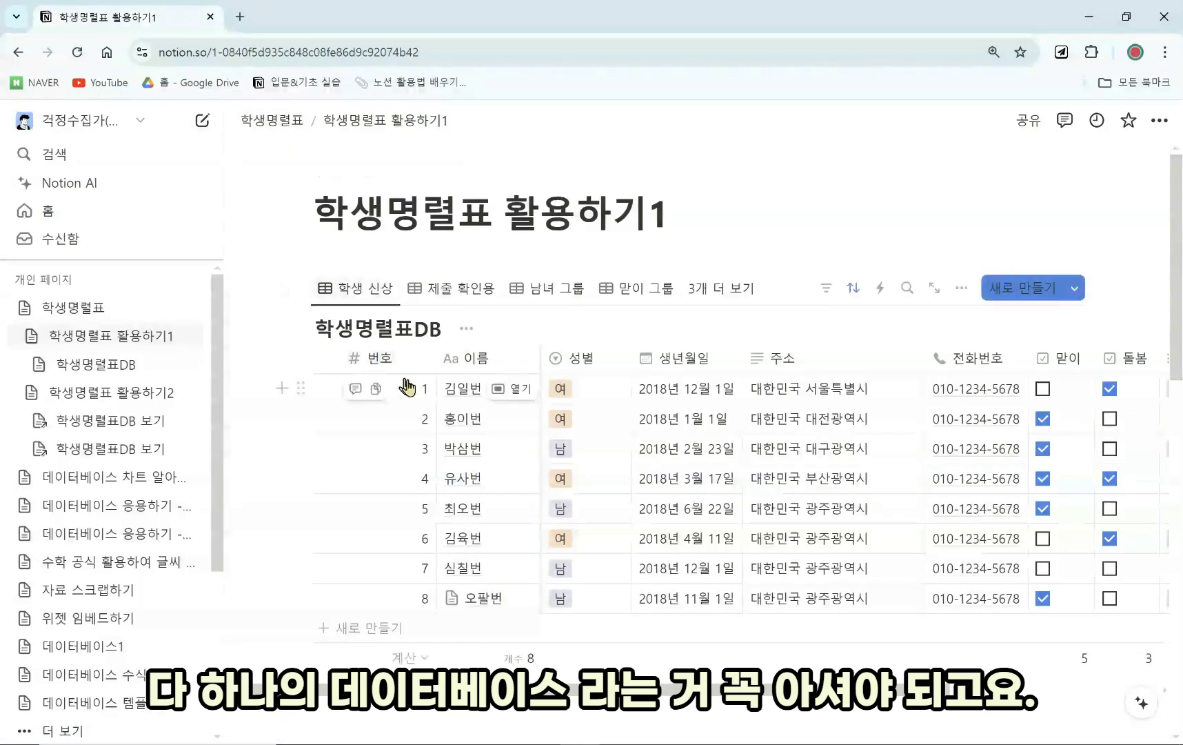
scroll(413, 388, down, 1)
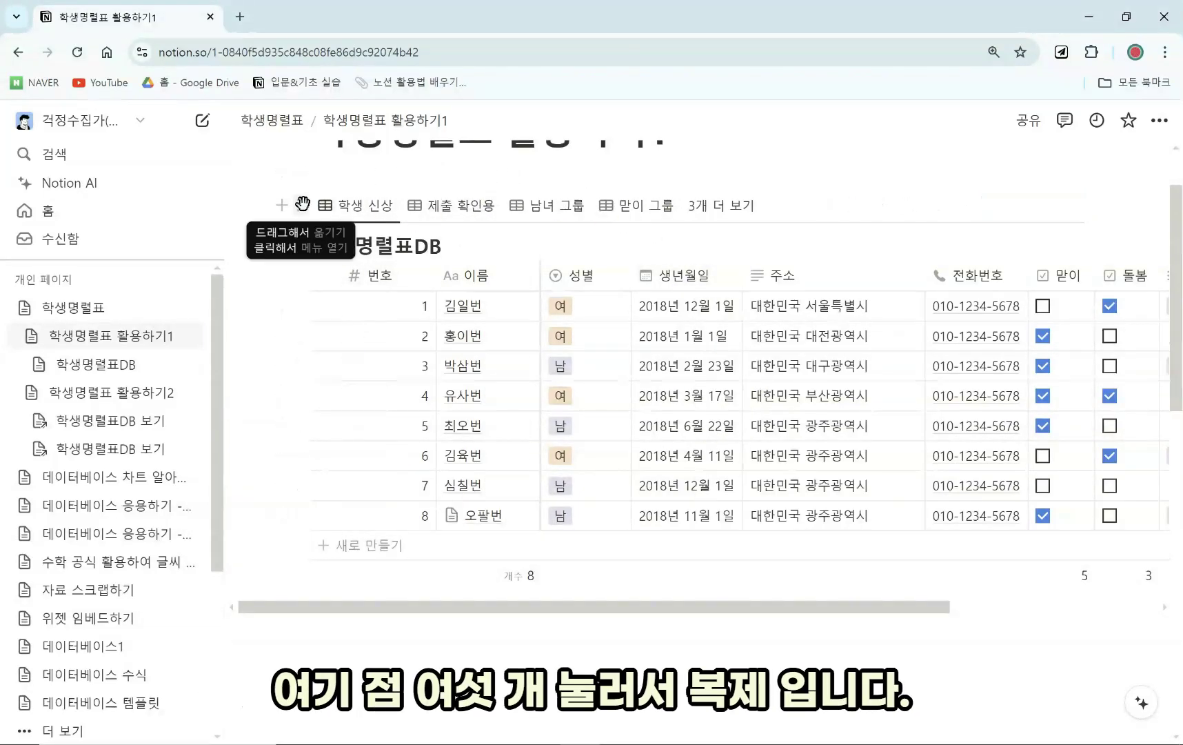
Duplicate the 학생명렬표DB table with its rows (콘텐츠 포함 복제) below the original.
click(302, 204)
mouse_move(228, 200)
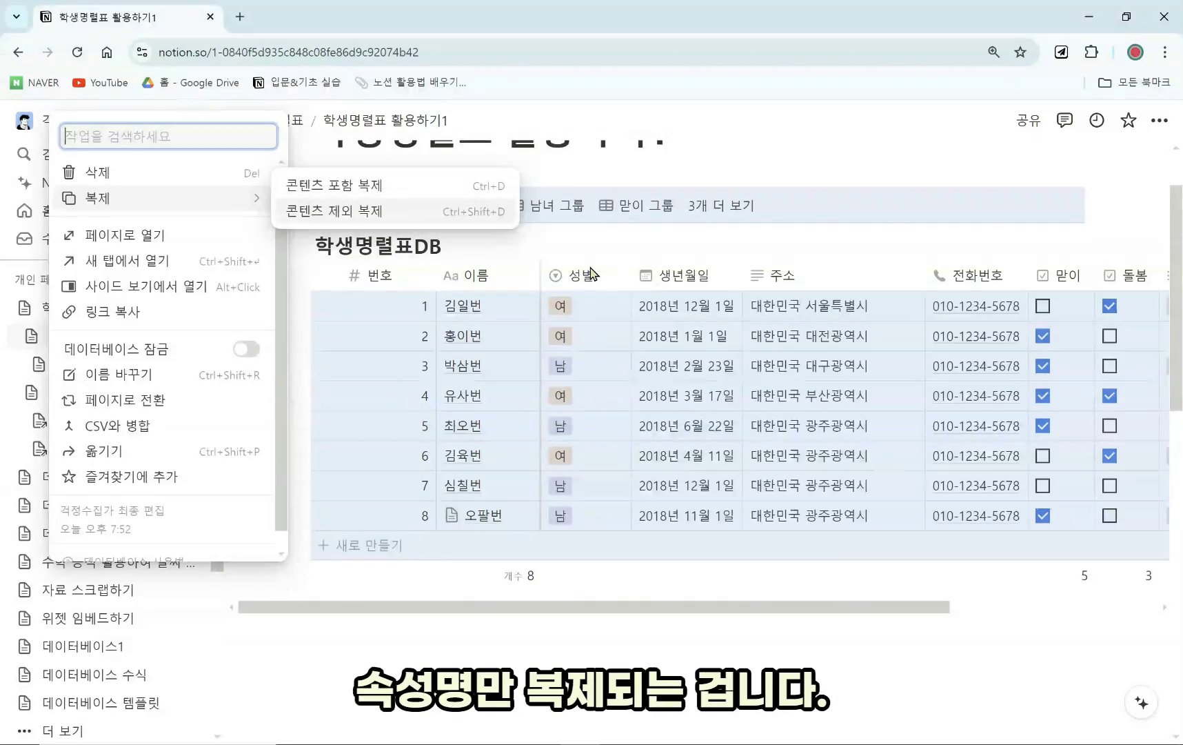
click(422, 195)
Set 성별 to 남 for rows 1, 2 and 4 of the 학생명렬표DB (1) copy.
scroll(478, 382, down, 3)
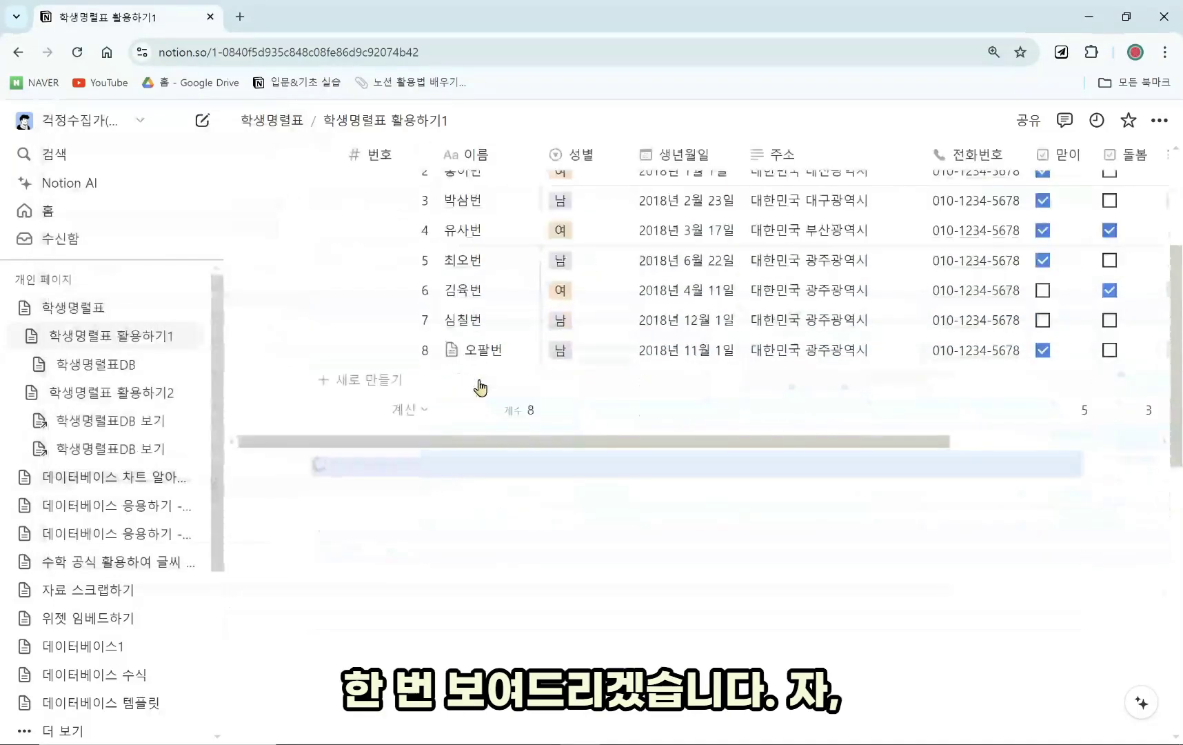
scroll(593, 544, down, 4)
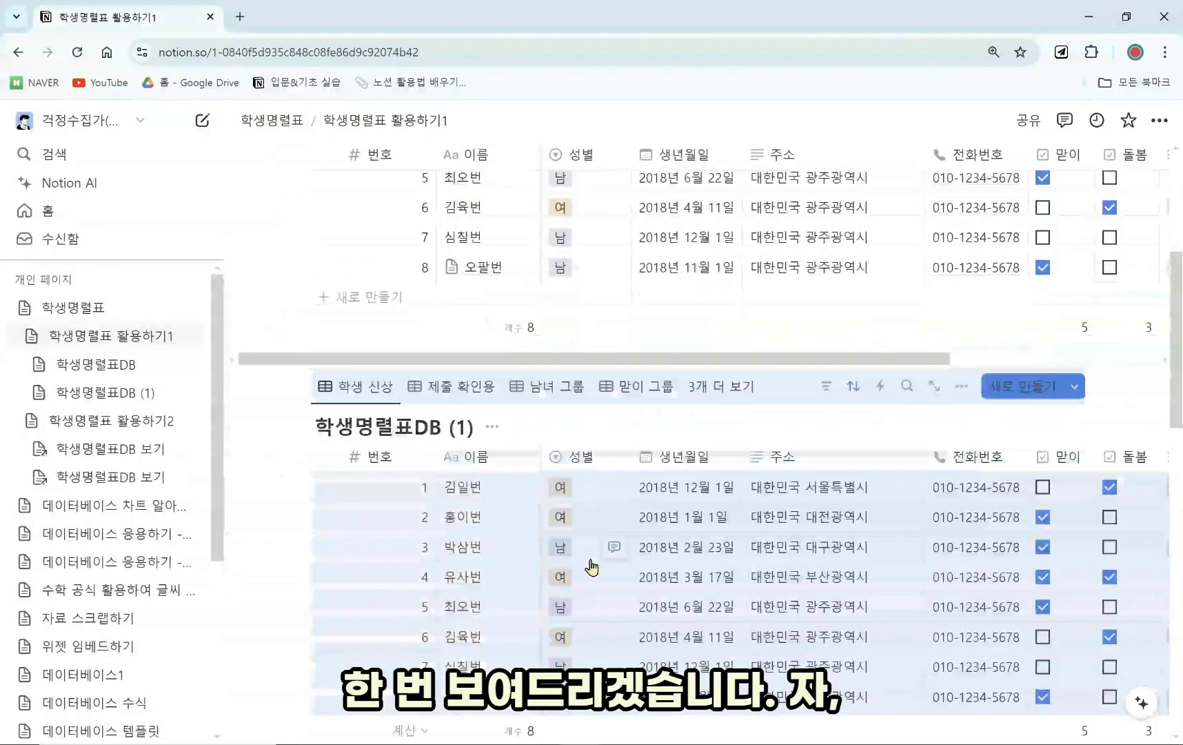
scroll(560, 593, up, 7)
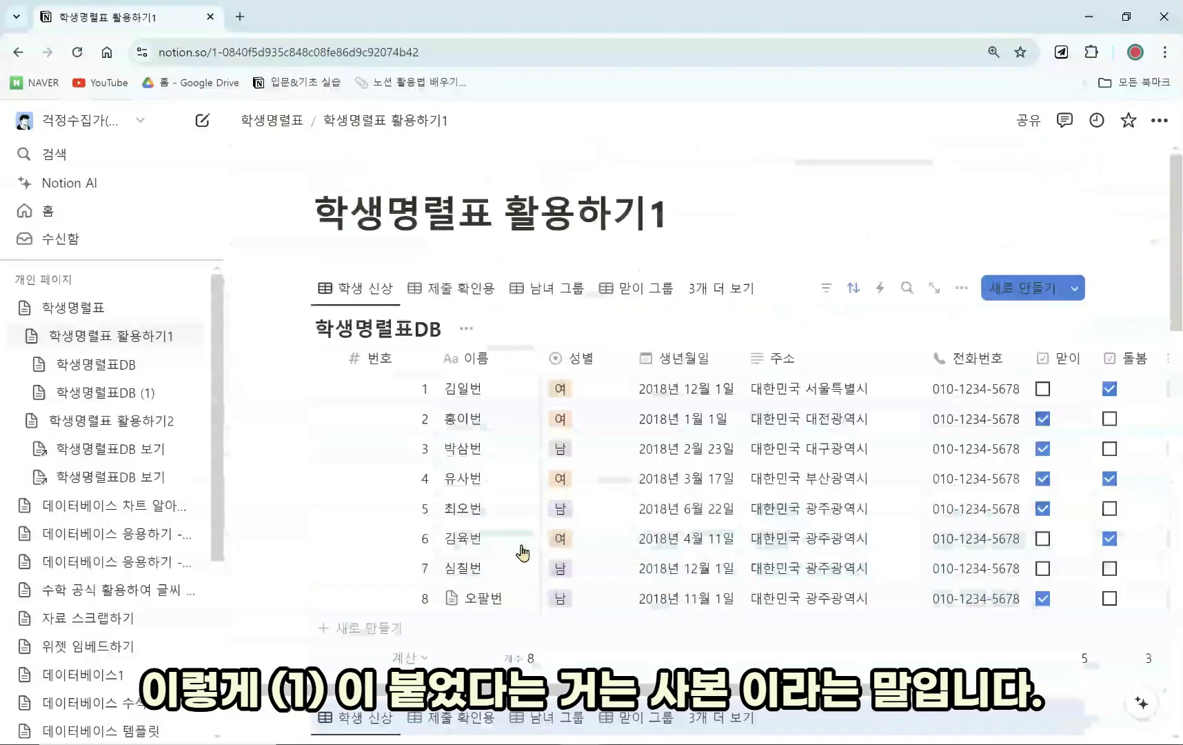
scroll(482, 572, down, 2)
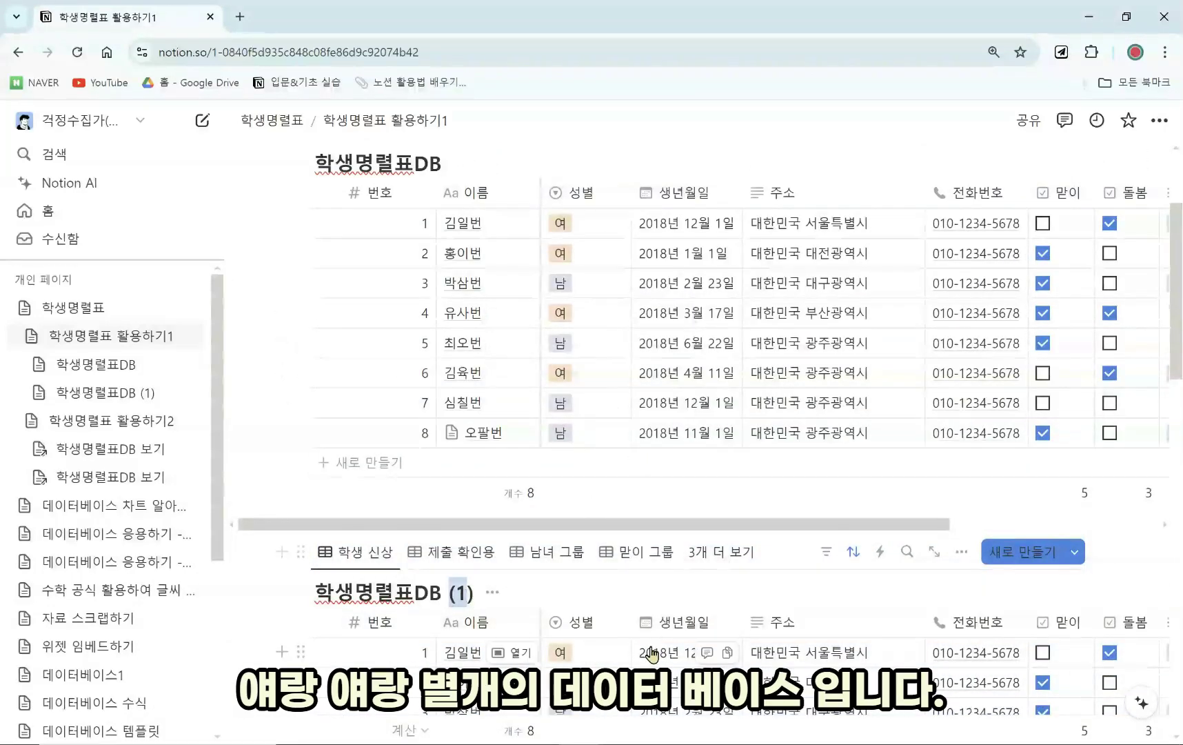
scroll(626, 410, down, 2)
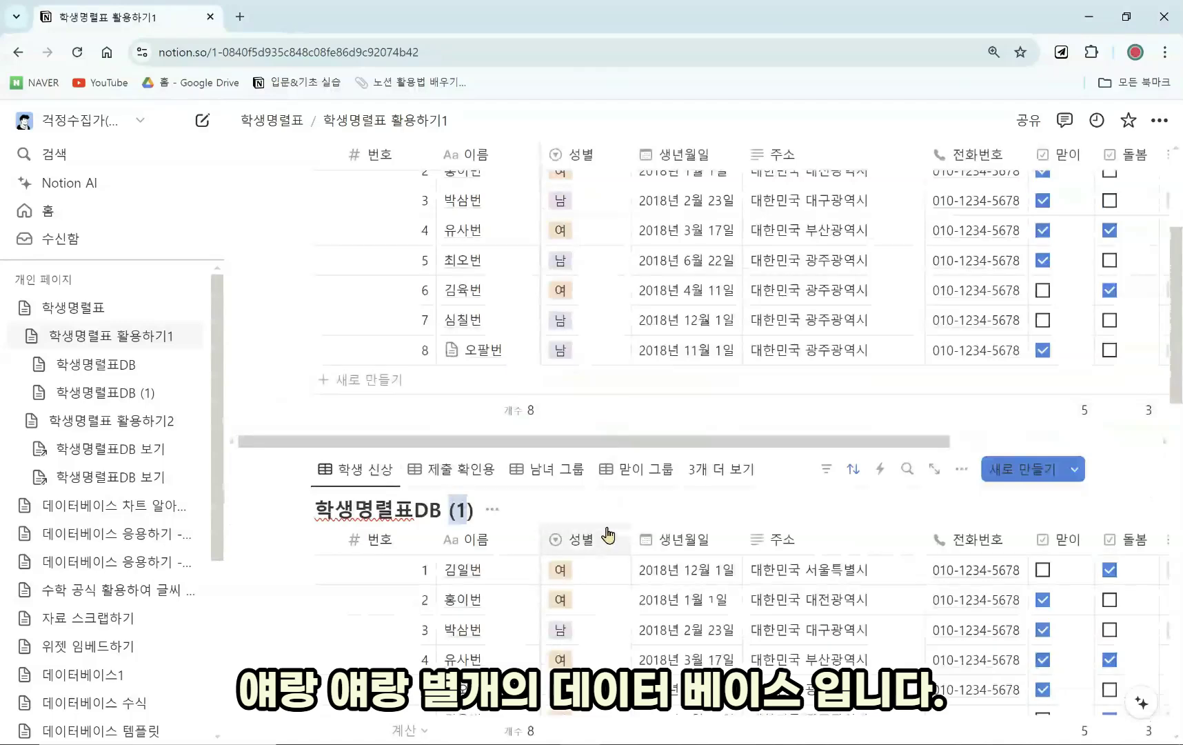
click(567, 570)
click(593, 633)
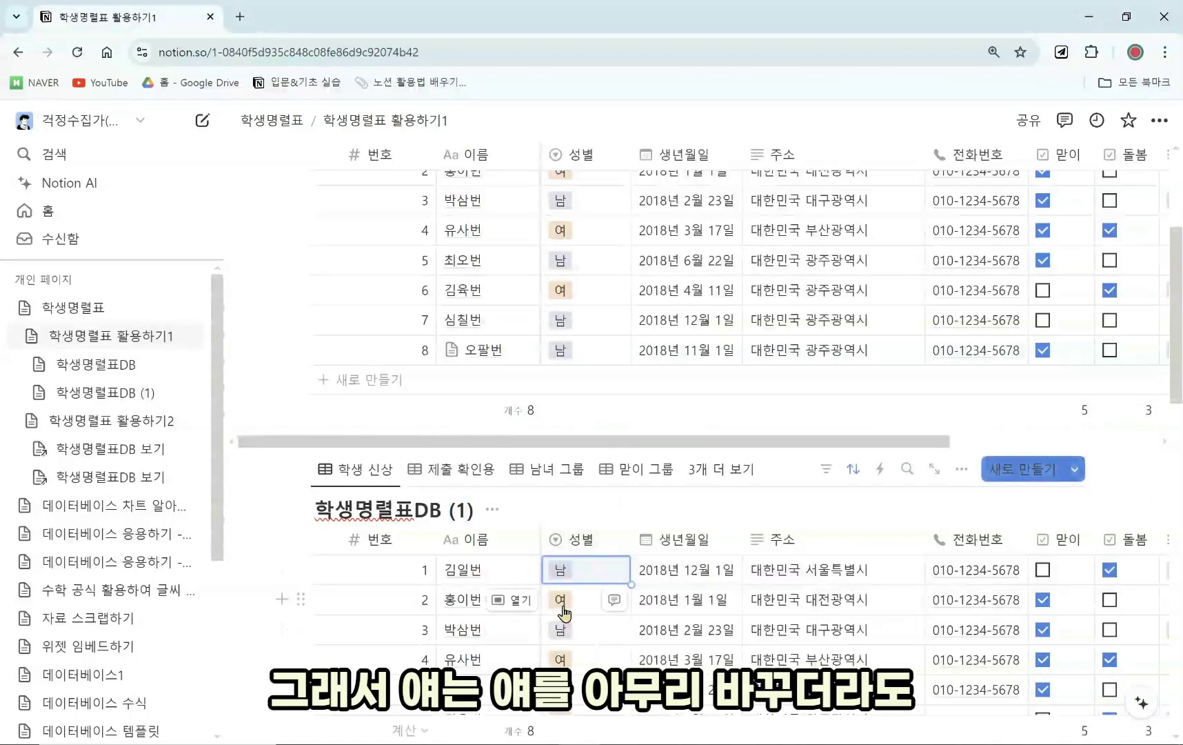
click(564, 611)
click(583, 655)
click(569, 659)
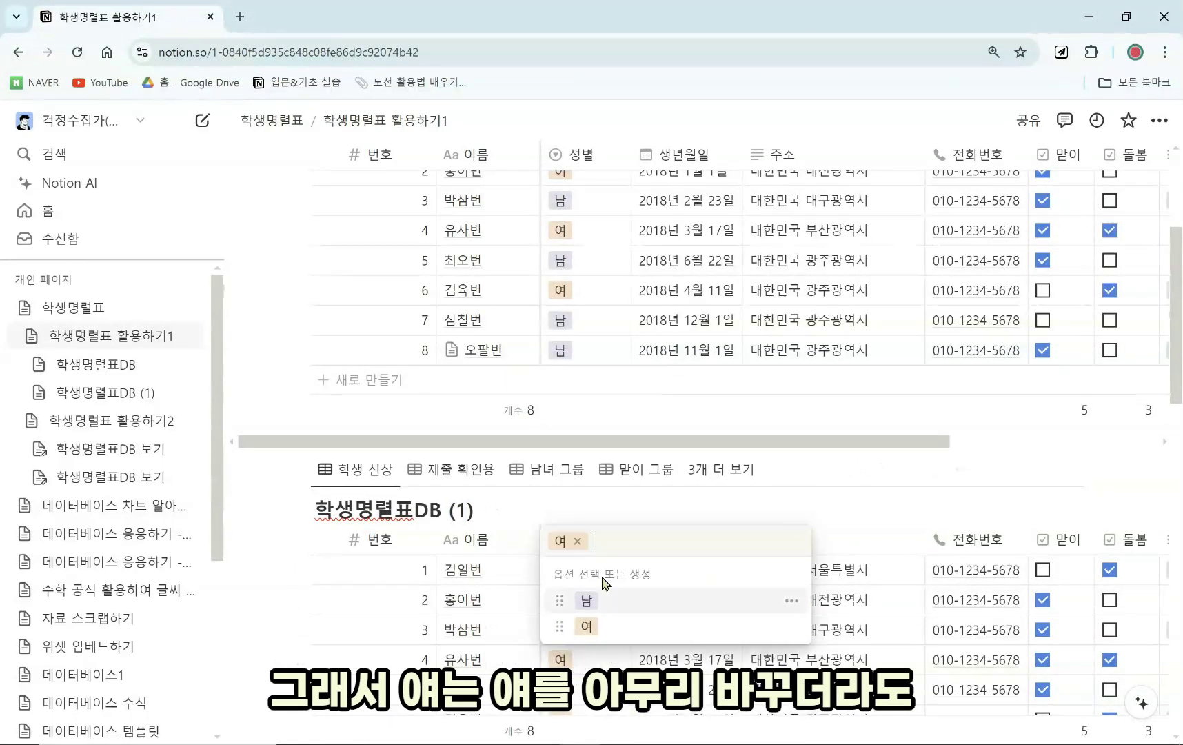
click(594, 602)
Delete the 학생명렬표DB (1) copy so only the original table remains.
scroll(524, 483, up, 5)
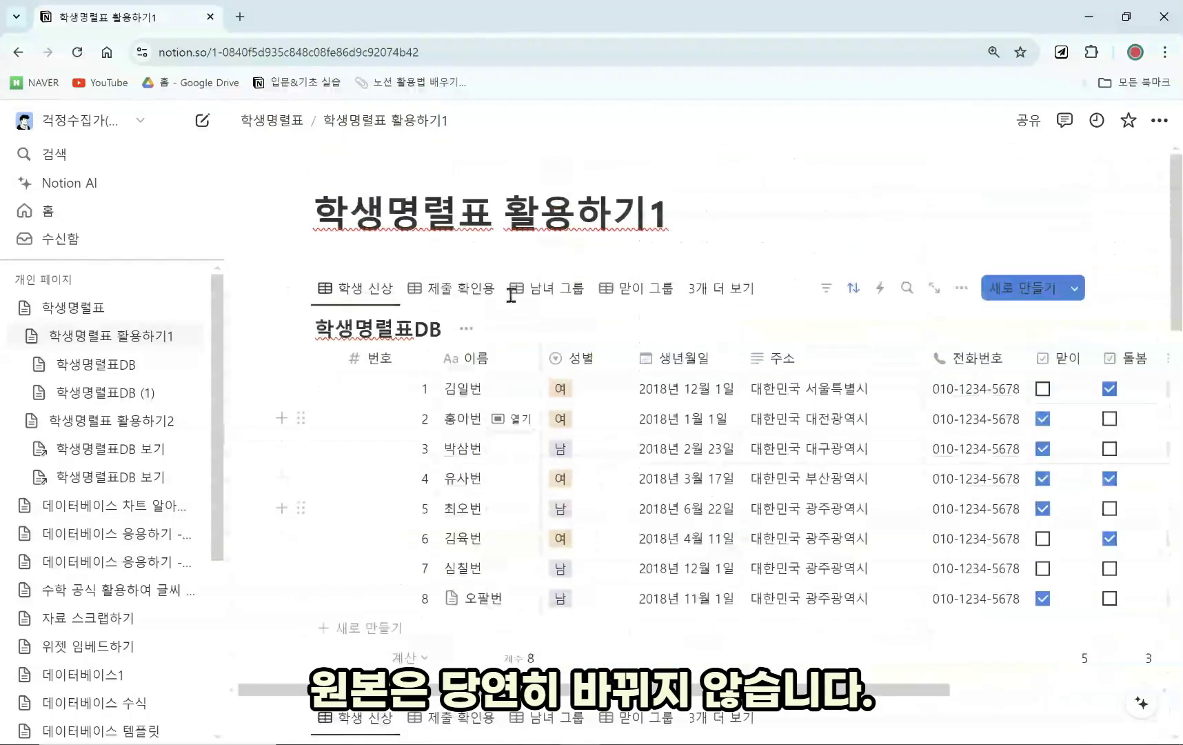
scroll(545, 455, down, 4)
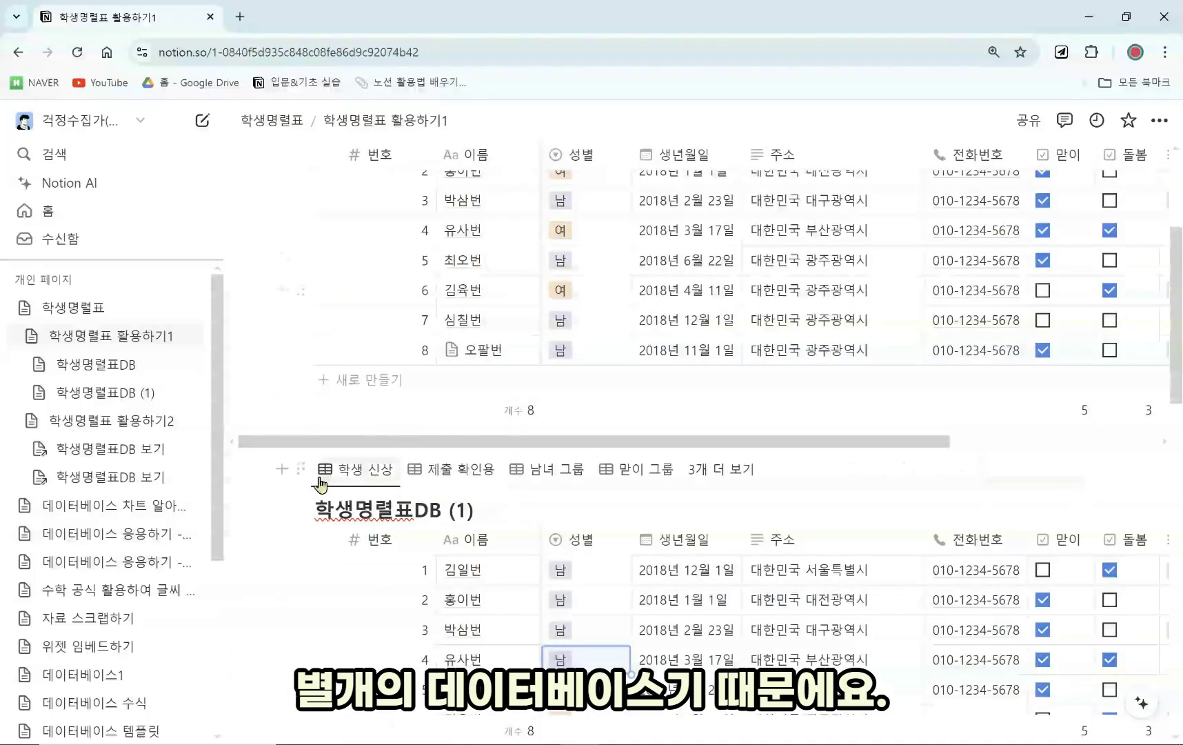
click(301, 469)
mouse_move(193, 344)
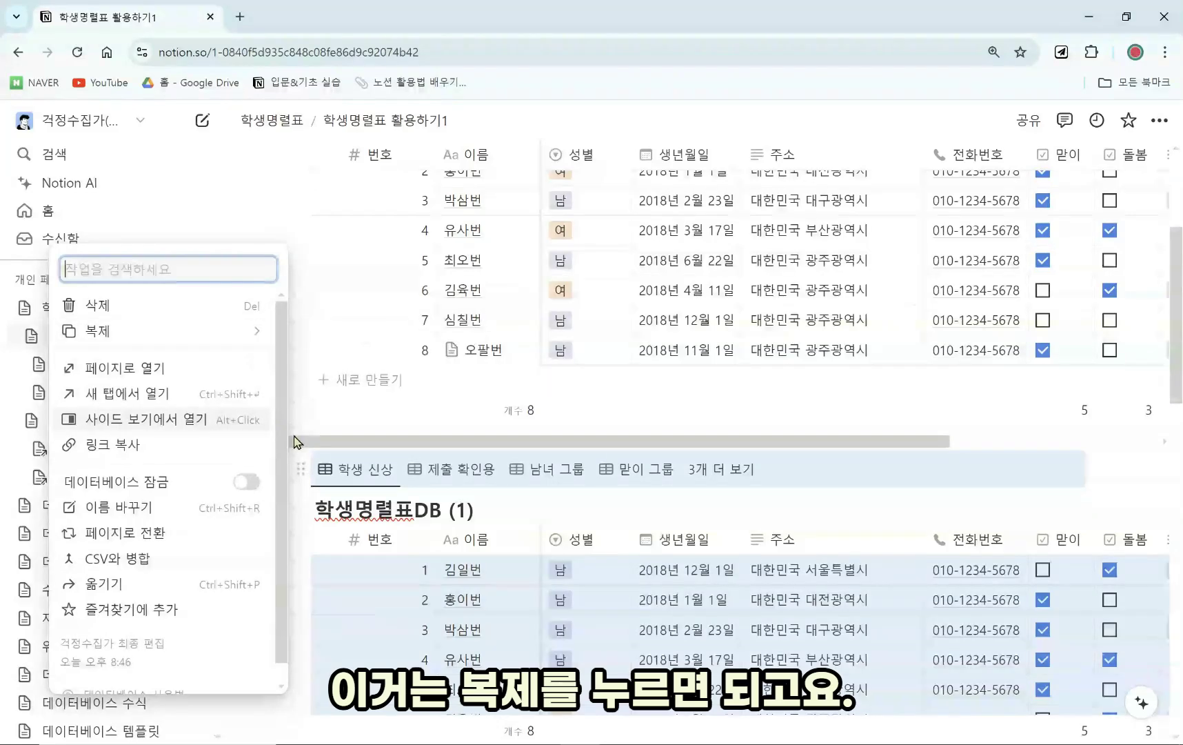
click(183, 307)
scroll(457, 562, up, 3)
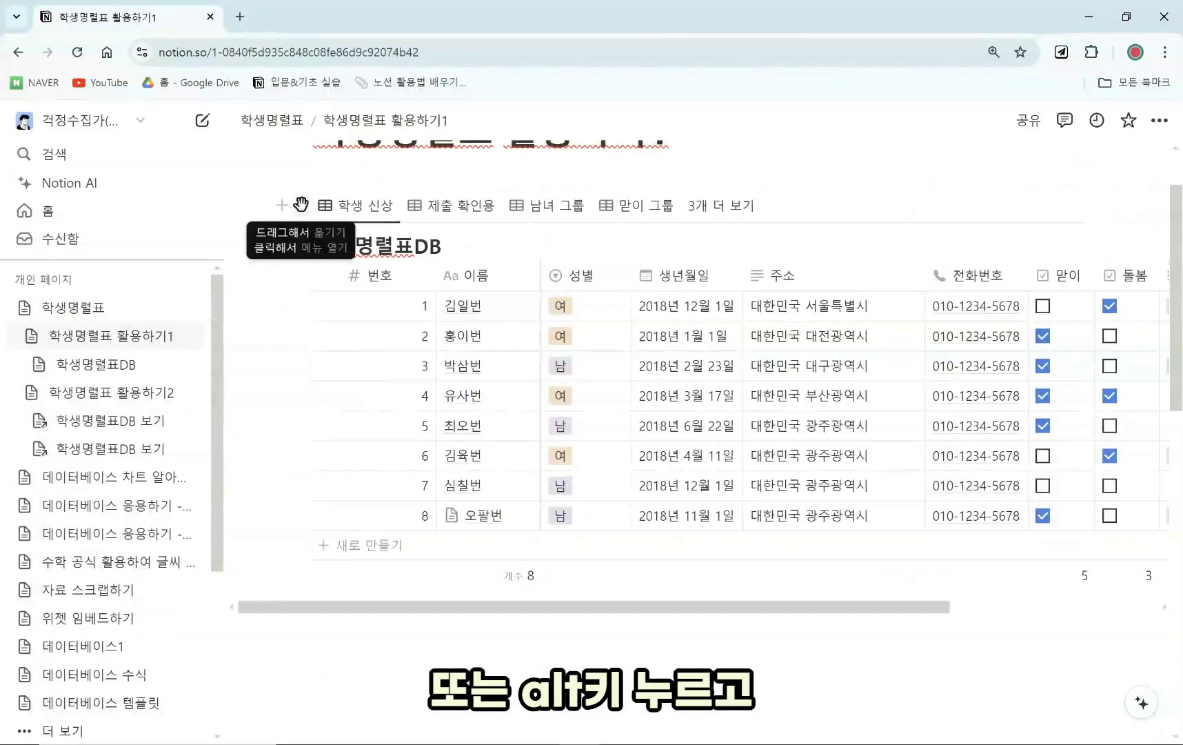
Drag the 학생명렬표DB block lower on the page, producing a 학생명렬표DB (1) copy.
drag(302, 205, 320, 636)
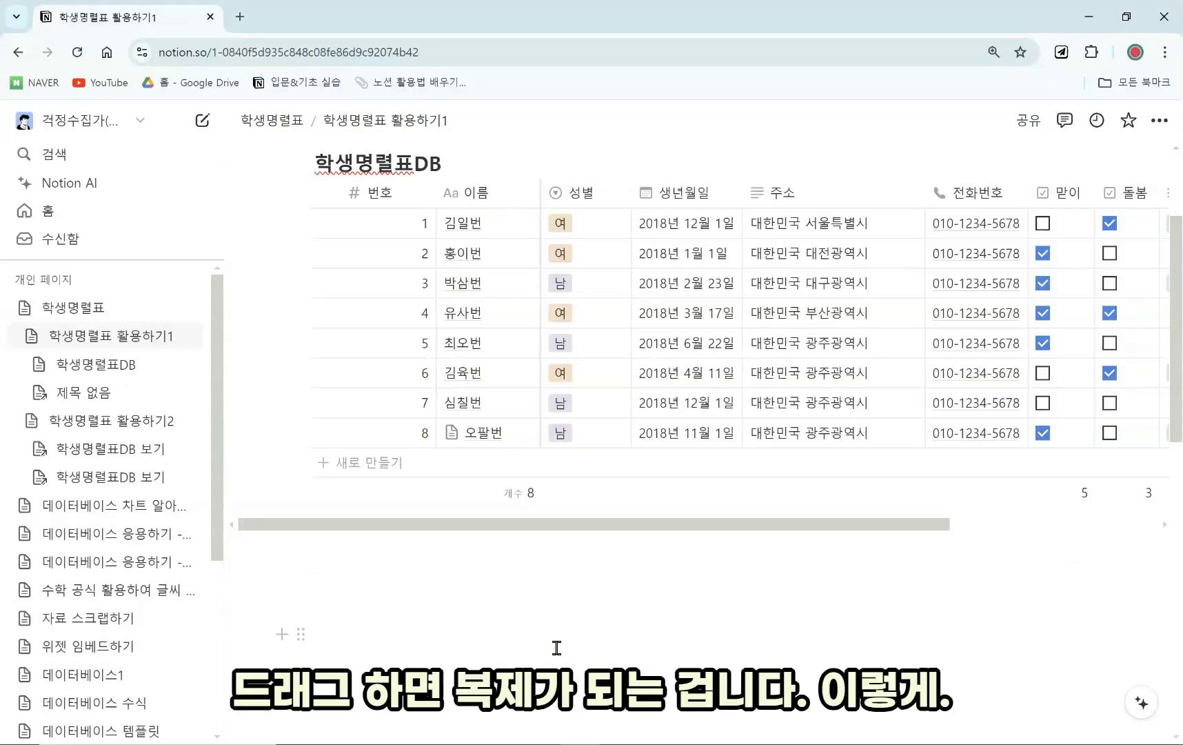
scroll(556, 647, down, 1)
scroll(569, 509, down, 1)
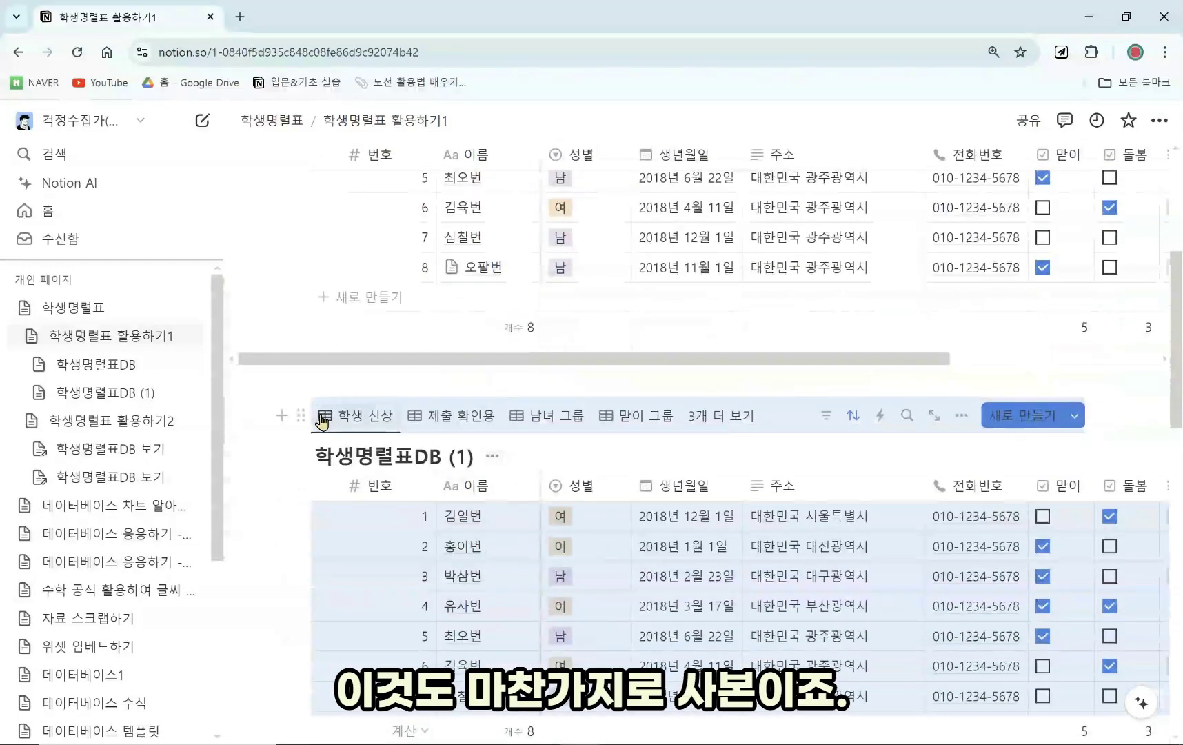
Delete the duplicated 학생명렬표DB (1) table and return to the original.
click(300, 415)
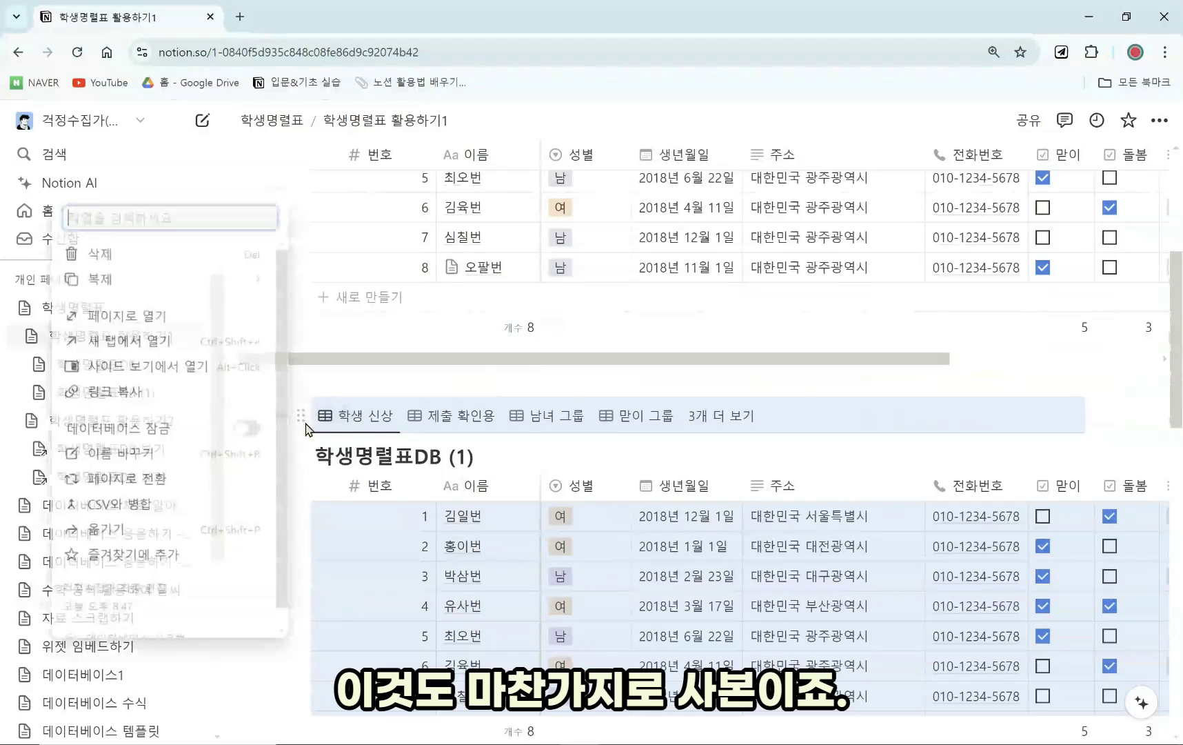
click(172, 252)
scroll(414, 483, up, 4)
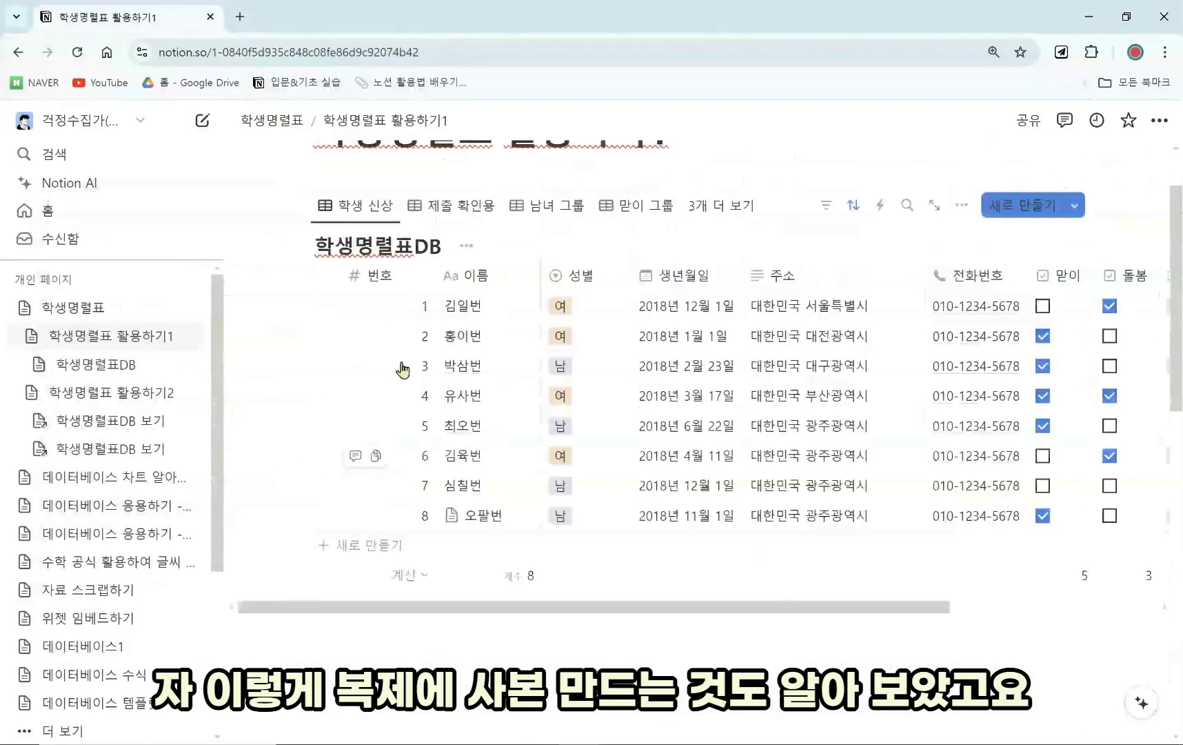
Delete the 학생 신상 linked view on 학생명렬표 활용하기2, then return to 활용하기1.
click(301, 124)
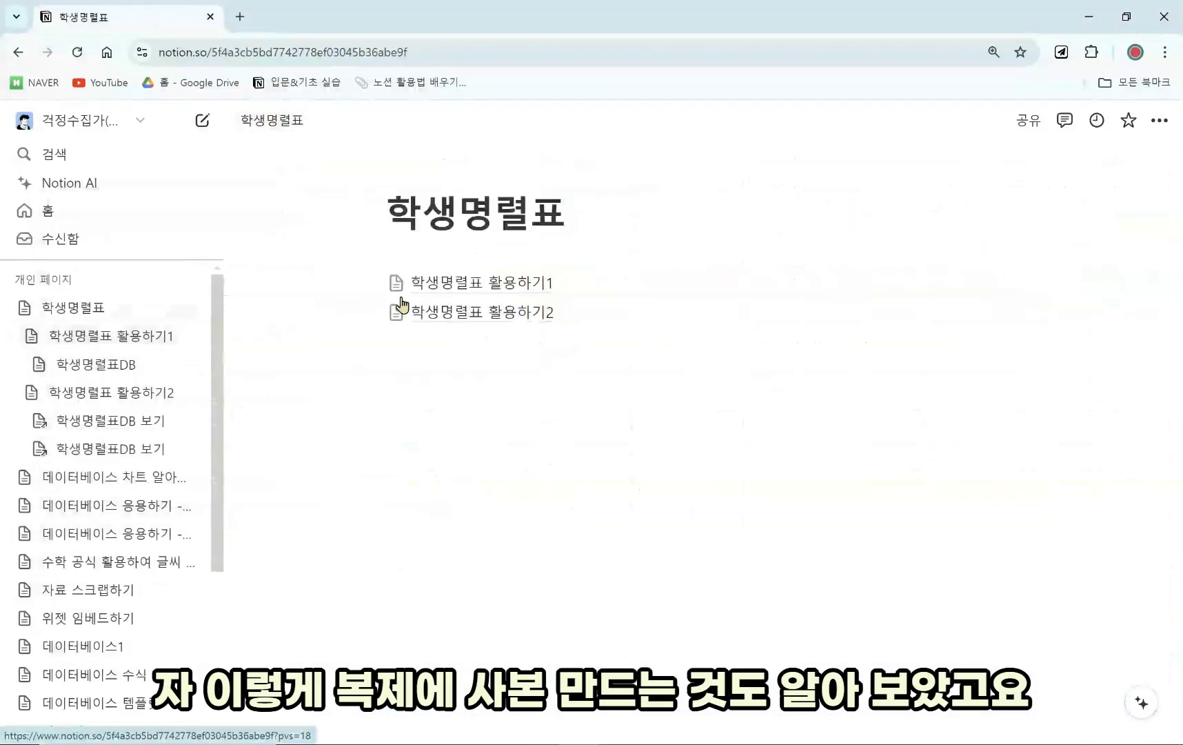
click(499, 331)
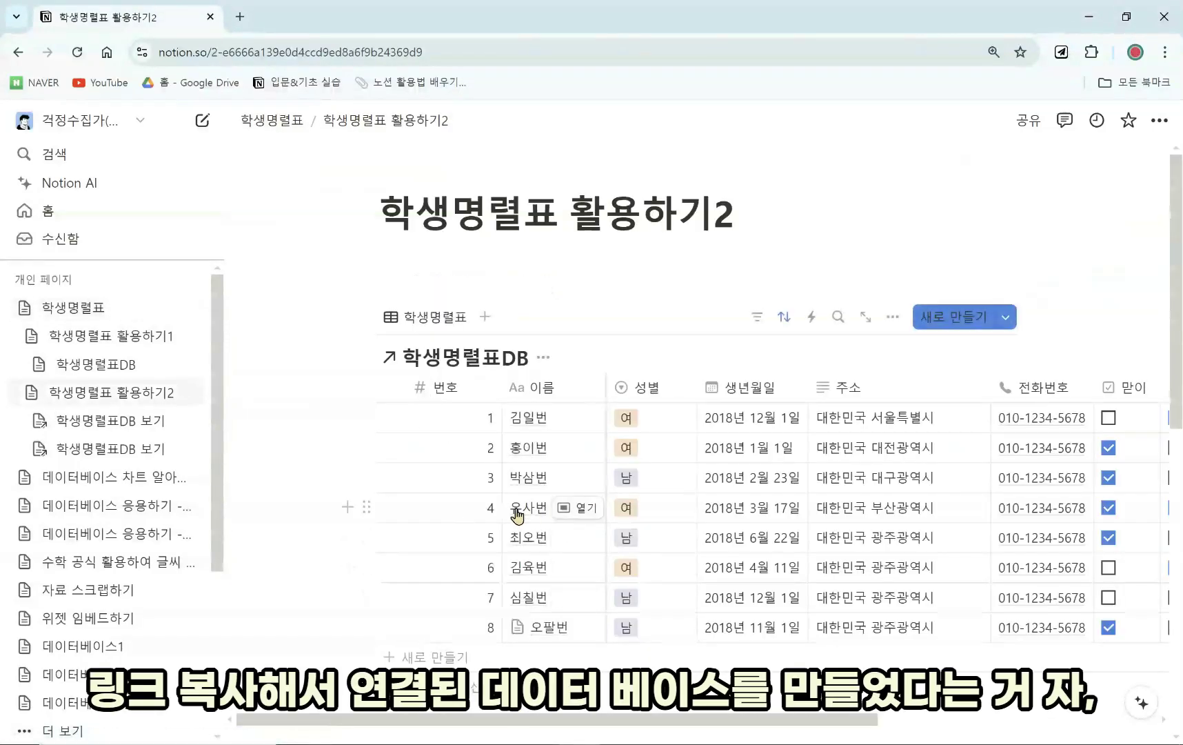
scroll(476, 407, down, 6)
scroll(547, 477, up, 4)
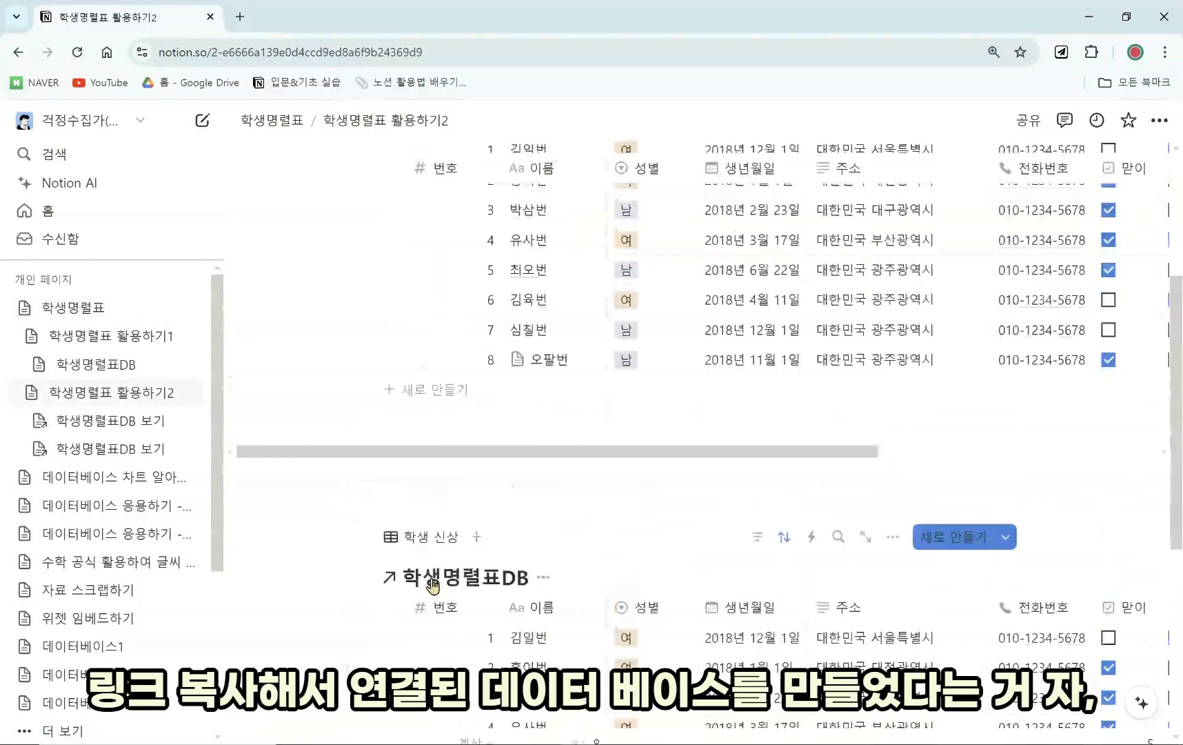
scroll(423, 577, down, 1)
click(366, 556)
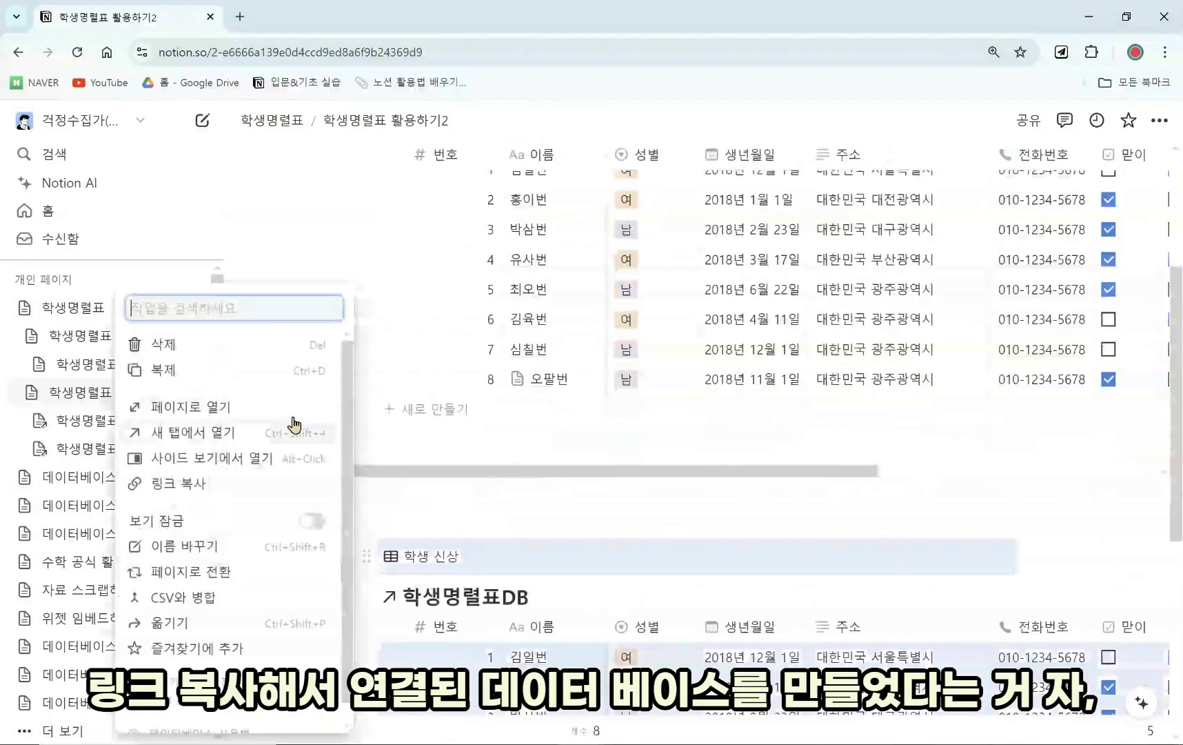
click(269, 358)
scroll(422, 515, up, 4)
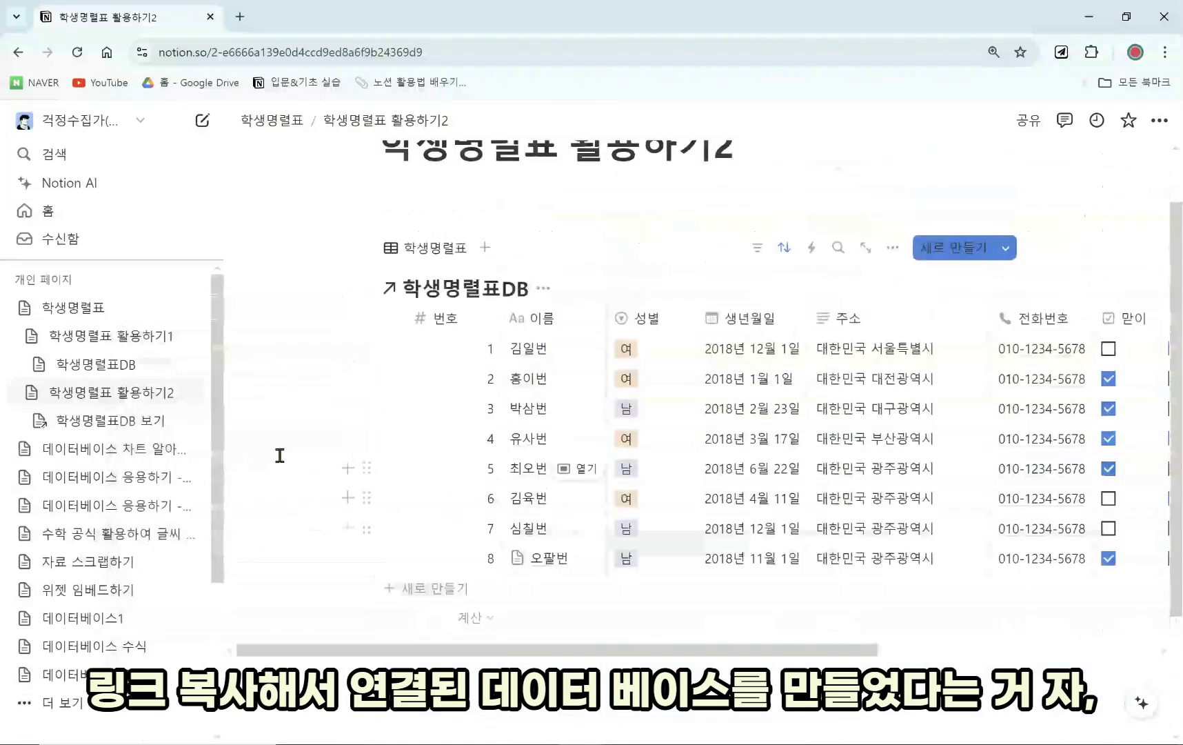
click(131, 336)
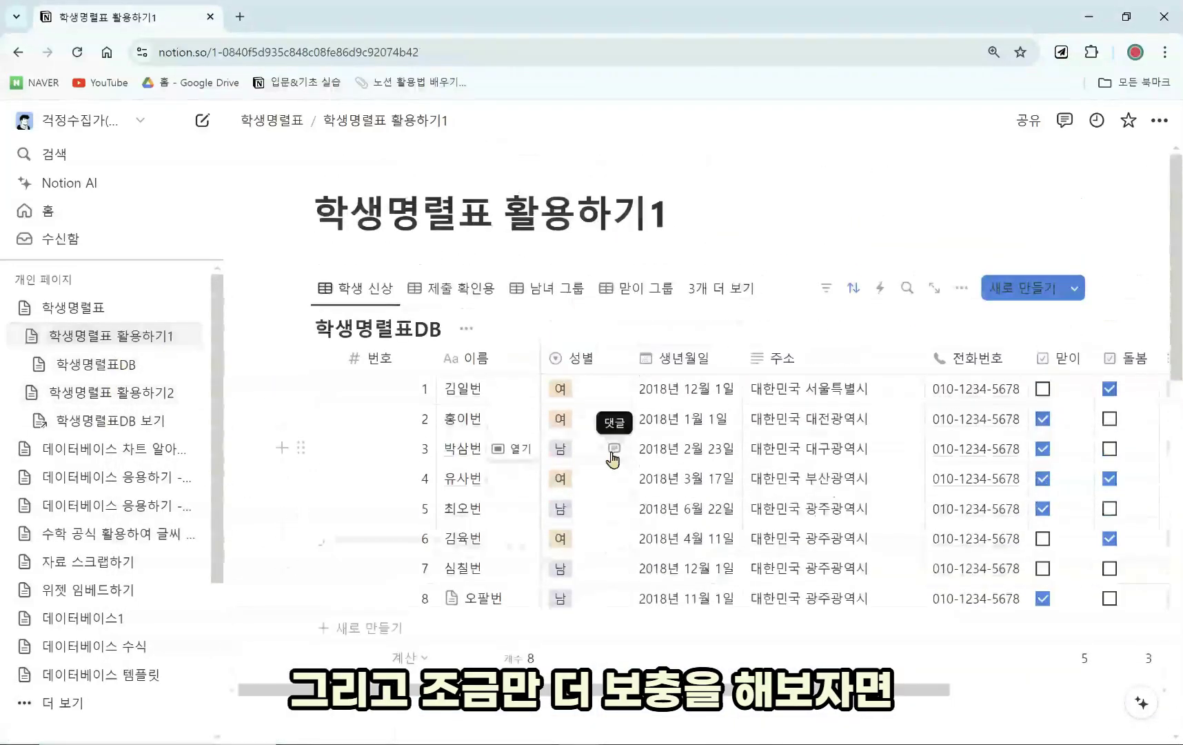
Switch the 학생명렬표DB block to its 남녀 보드 board view.
click(301, 288)
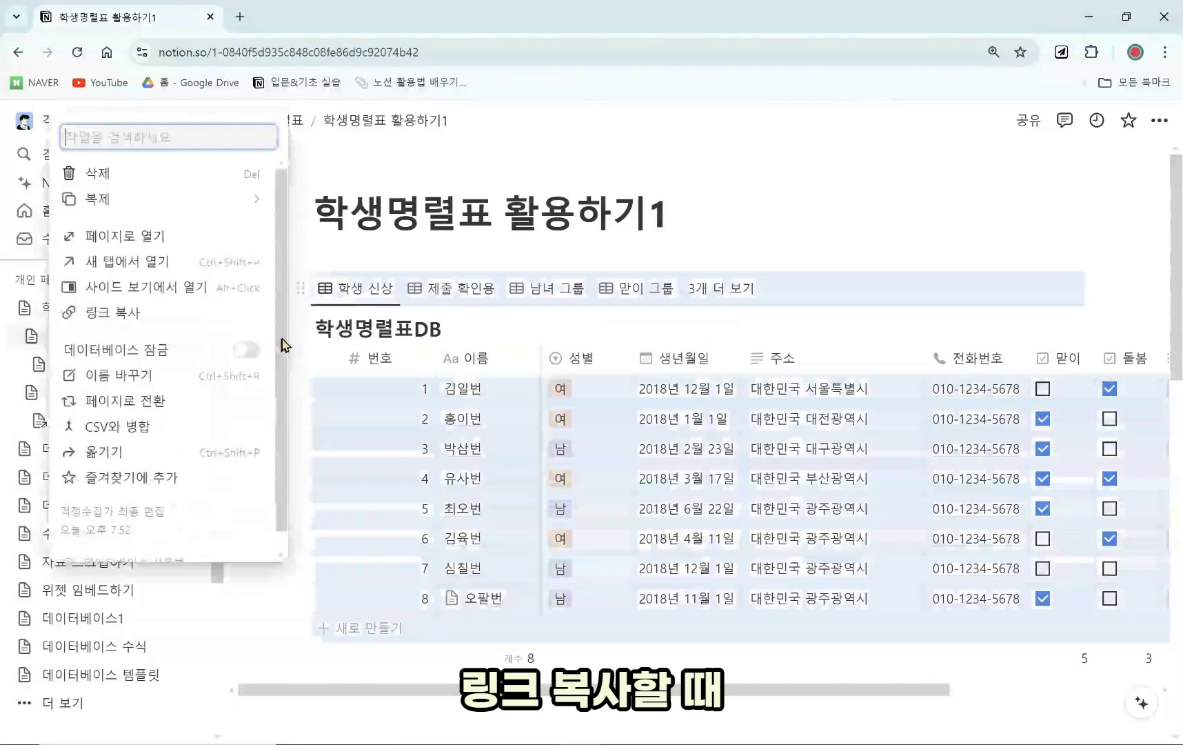
click(715, 259)
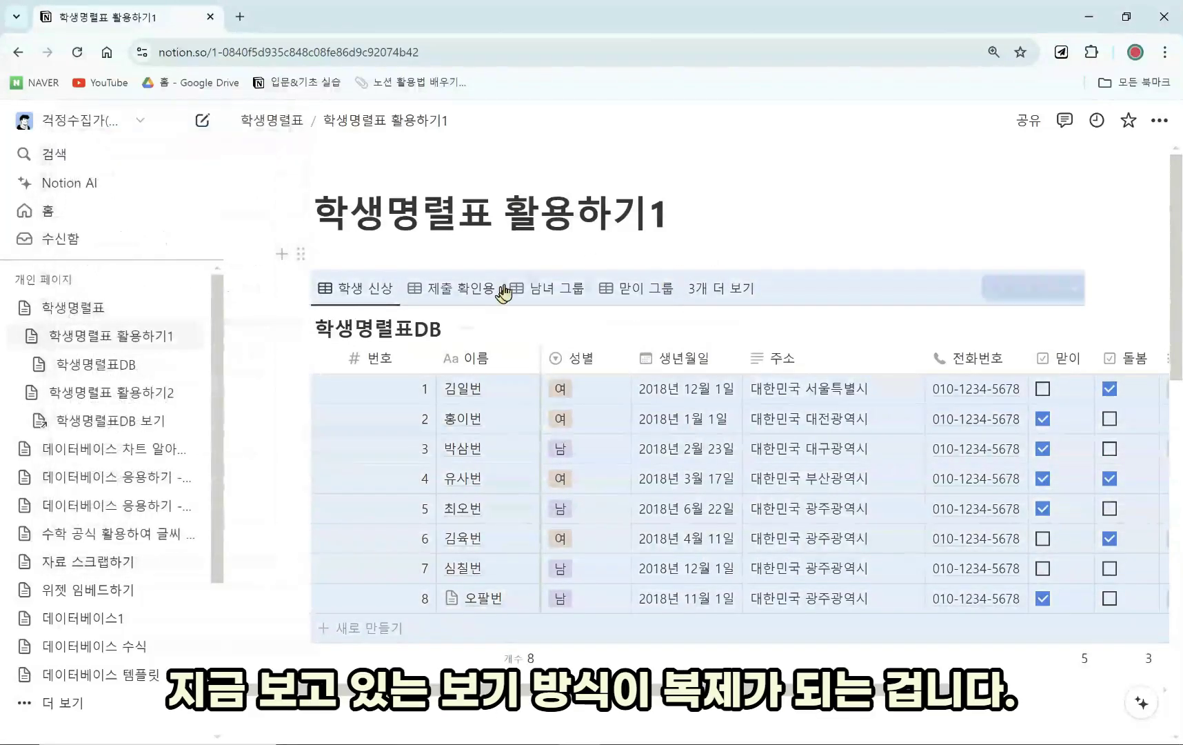
click(528, 258)
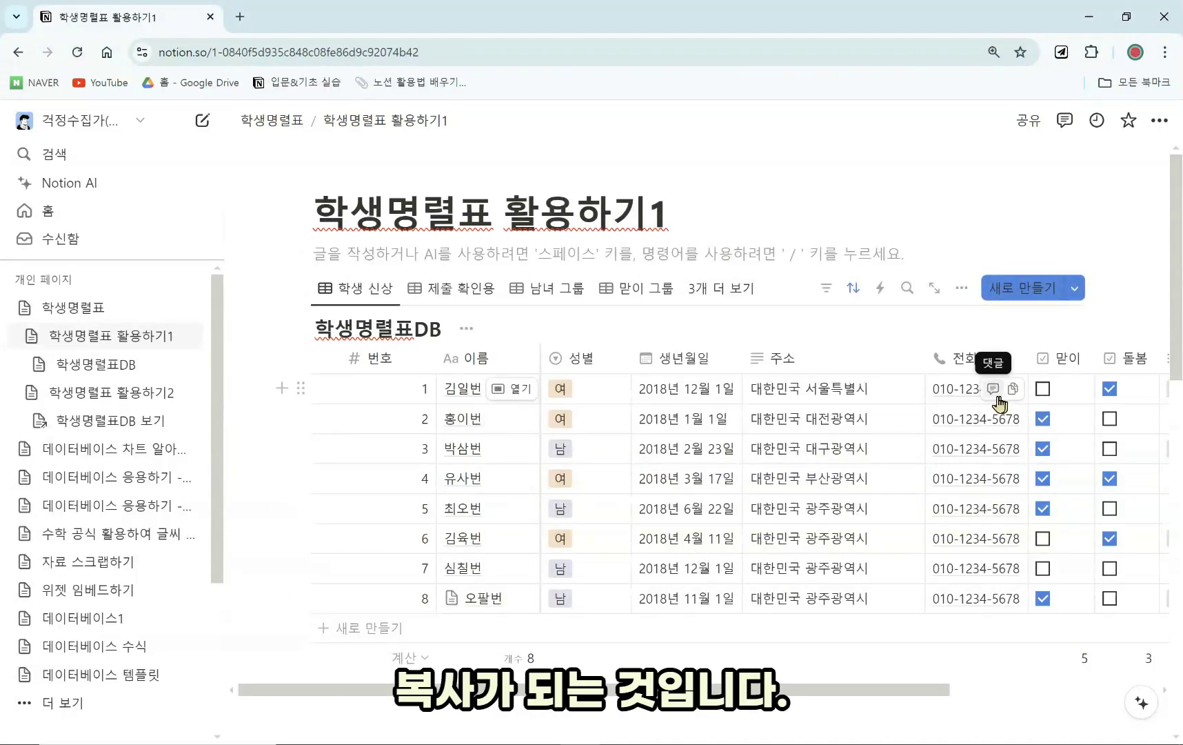
click(697, 287)
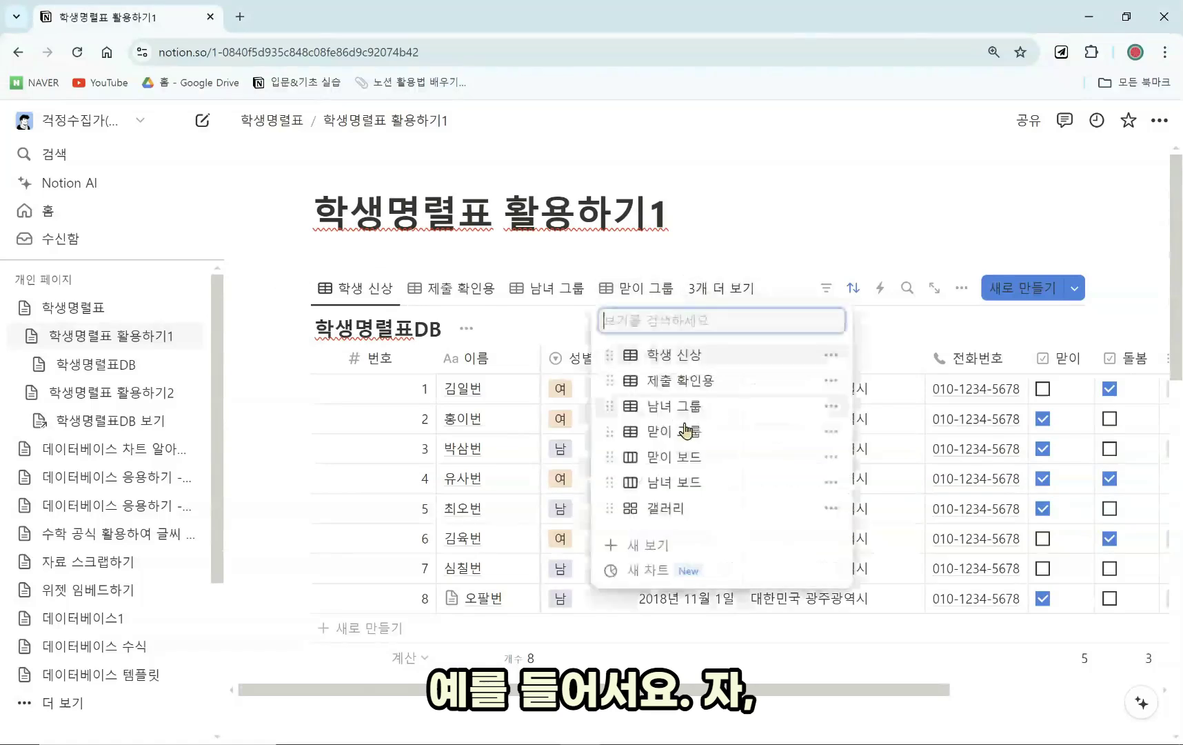
click(687, 483)
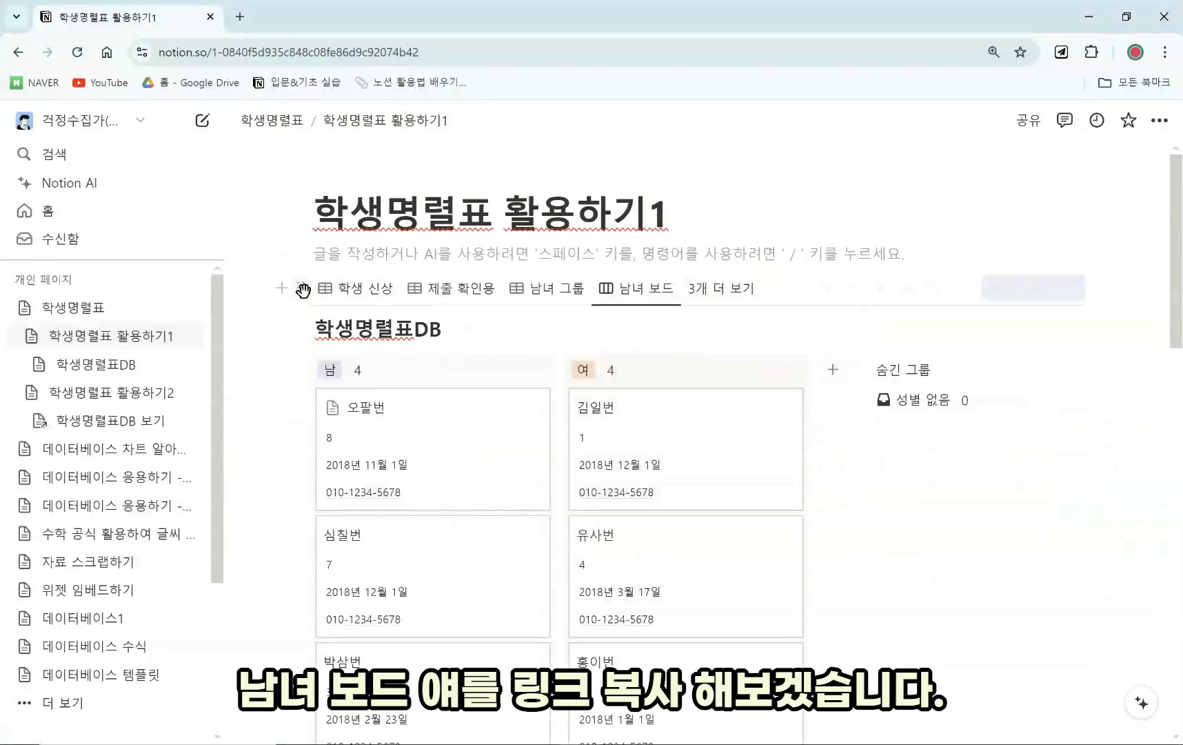
Copy the 남녀 보드 view link and paste it on 활용하기2 as a linked database view.
click(302, 290)
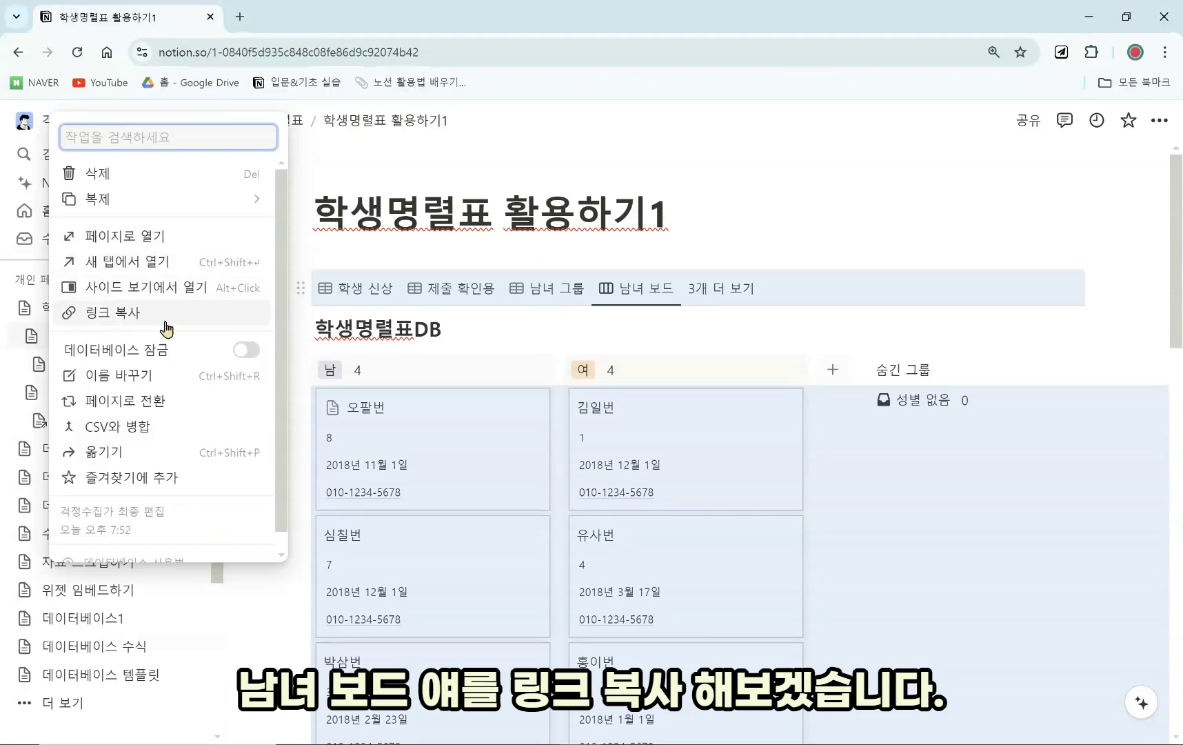
click(166, 322)
click(126, 393)
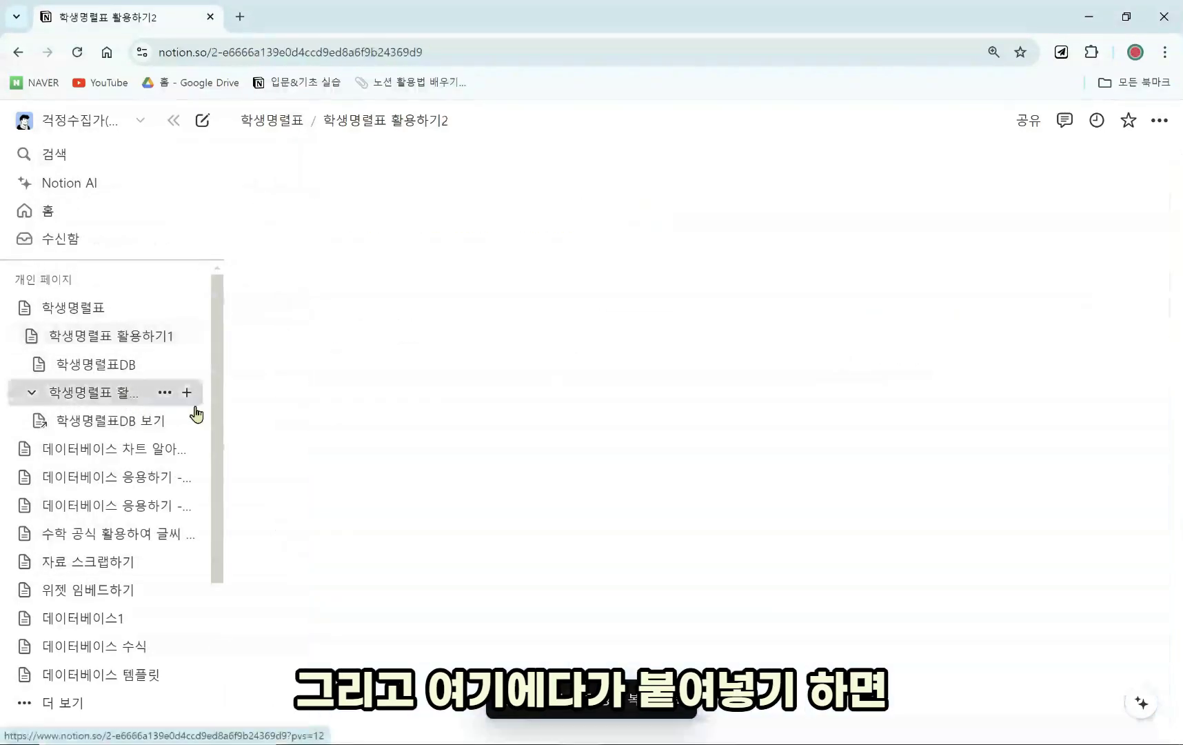
scroll(454, 462, down, 5)
click(463, 531)
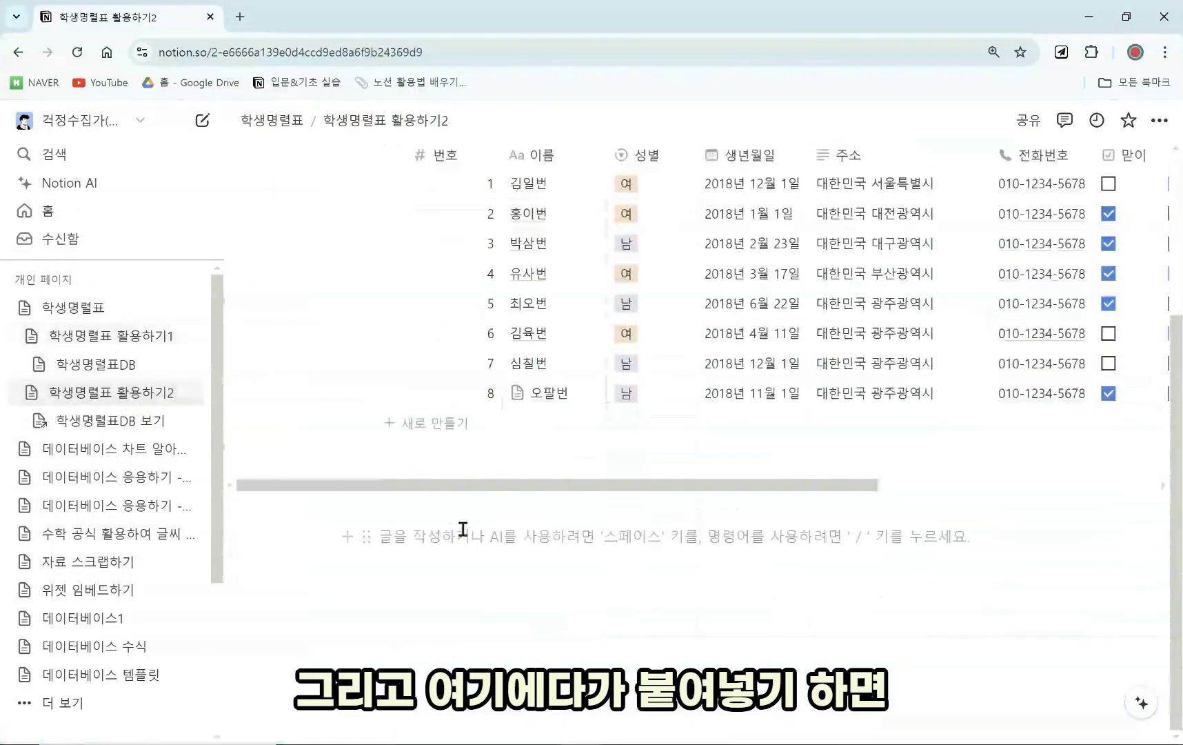
key(ctrl+v)
click(832, 612)
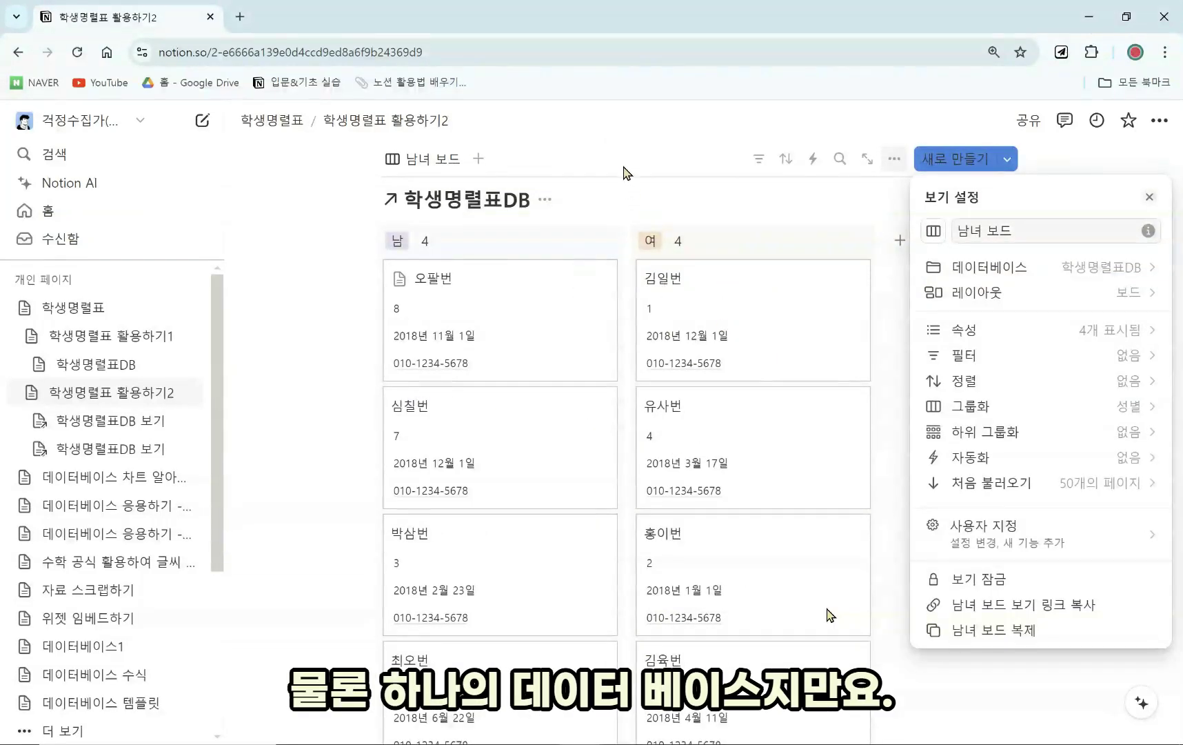
Change the linked 남녀 보드 view's layout from board to 표 (table).
click(1044, 297)
click(971, 274)
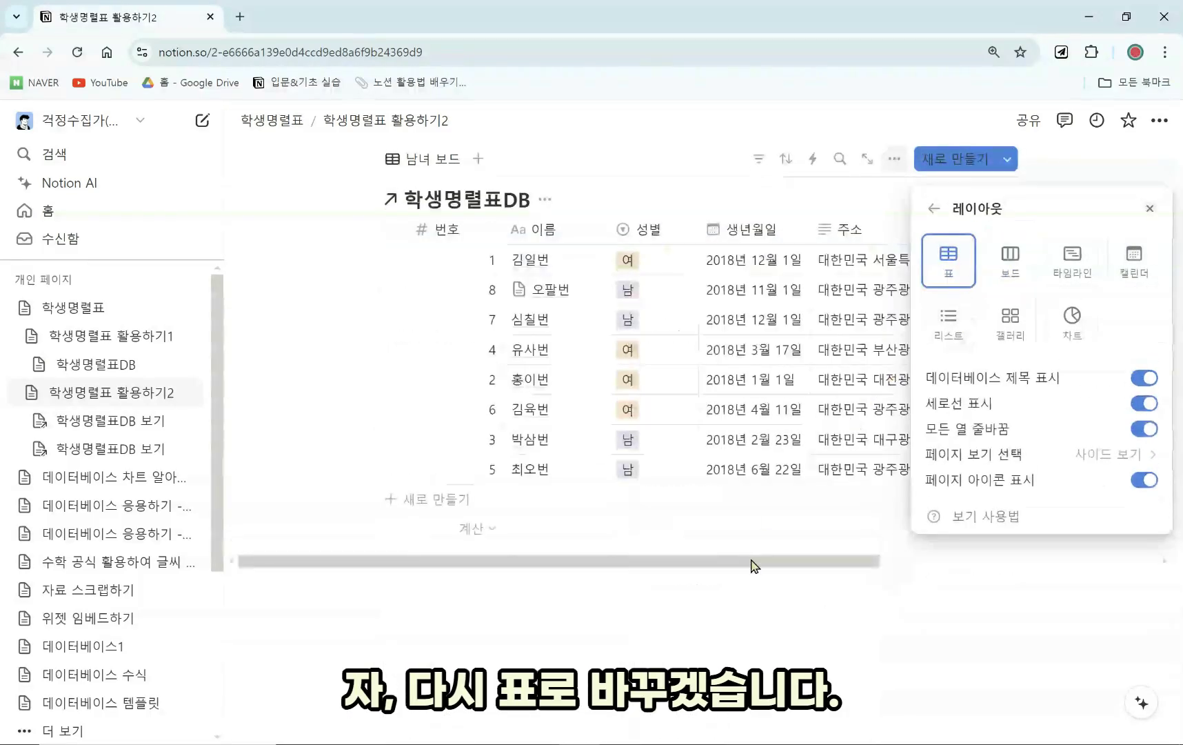
click(734, 601)
scroll(731, 603, up, 3)
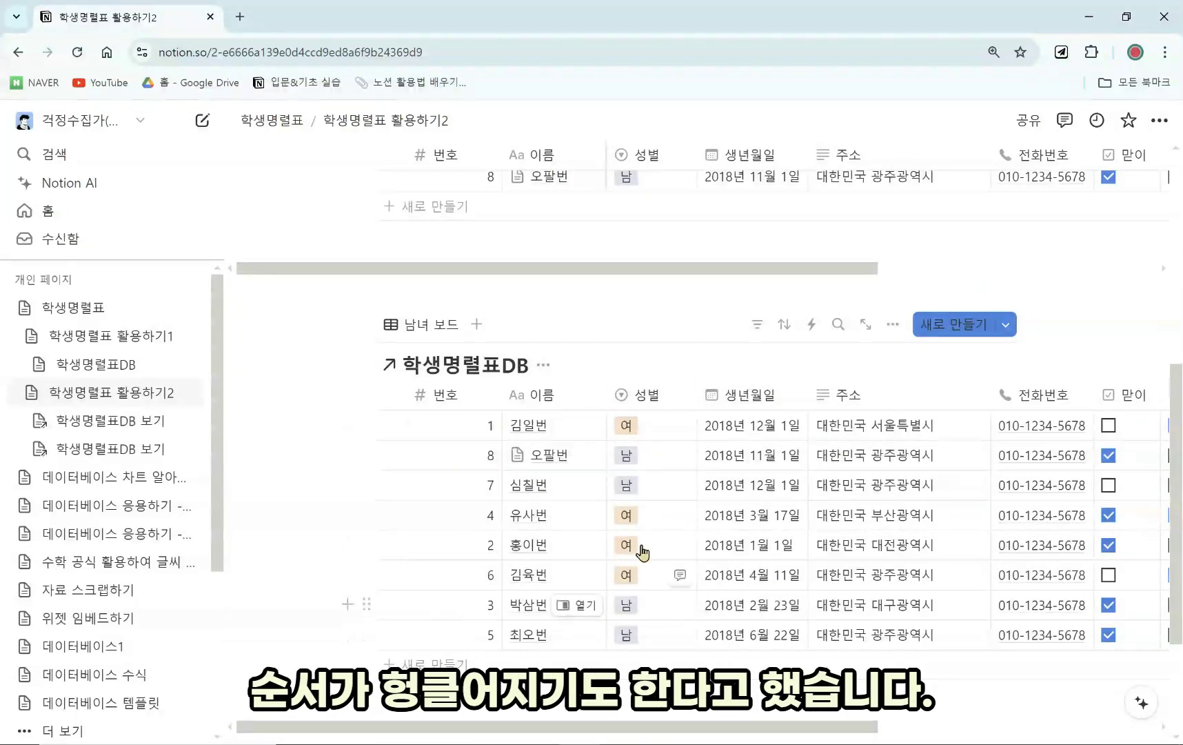
Sort the rows by 번호 ascending, then switch the sort property to 생년월일.
click(791, 326)
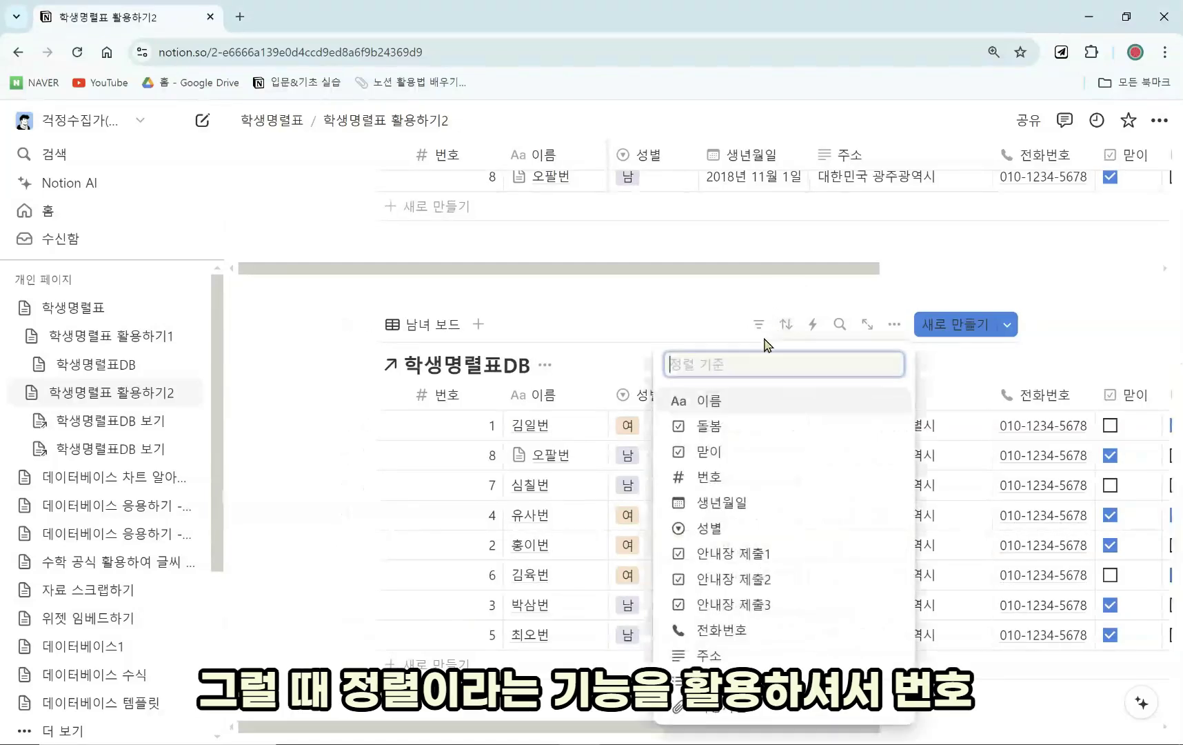
click(735, 487)
click(643, 371)
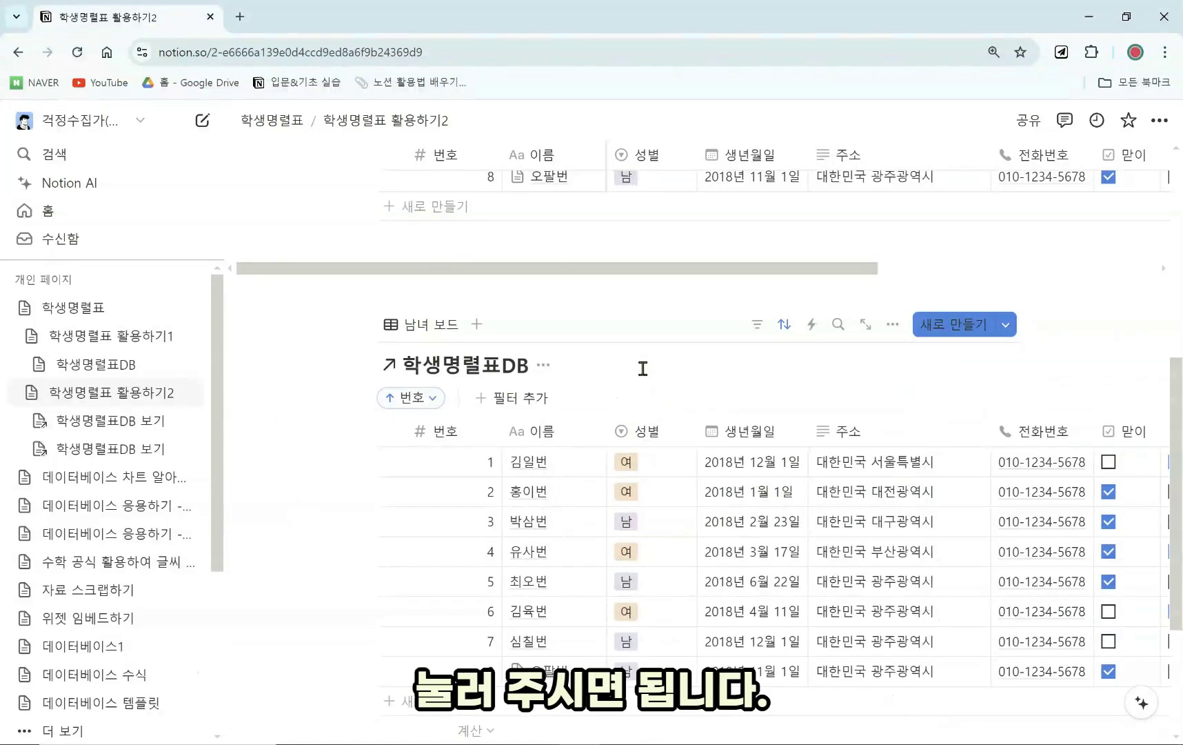
scroll(643, 368, down, 1)
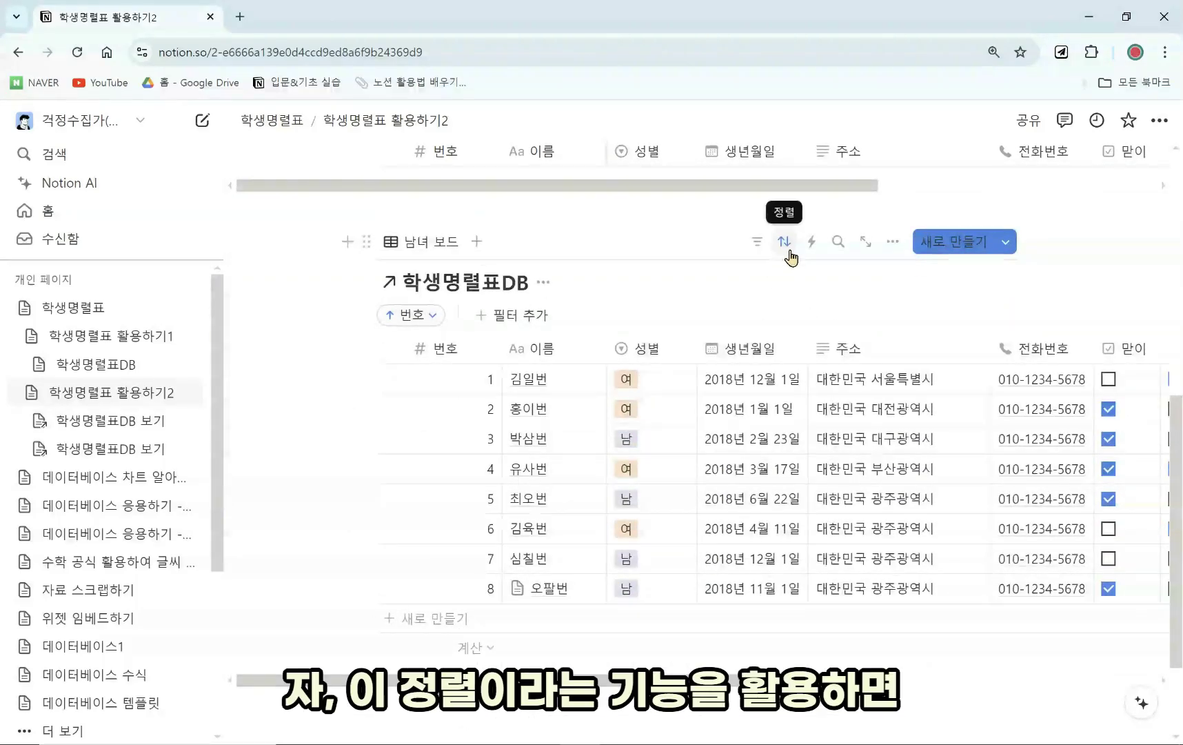
drag(809, 677, 845, 677)
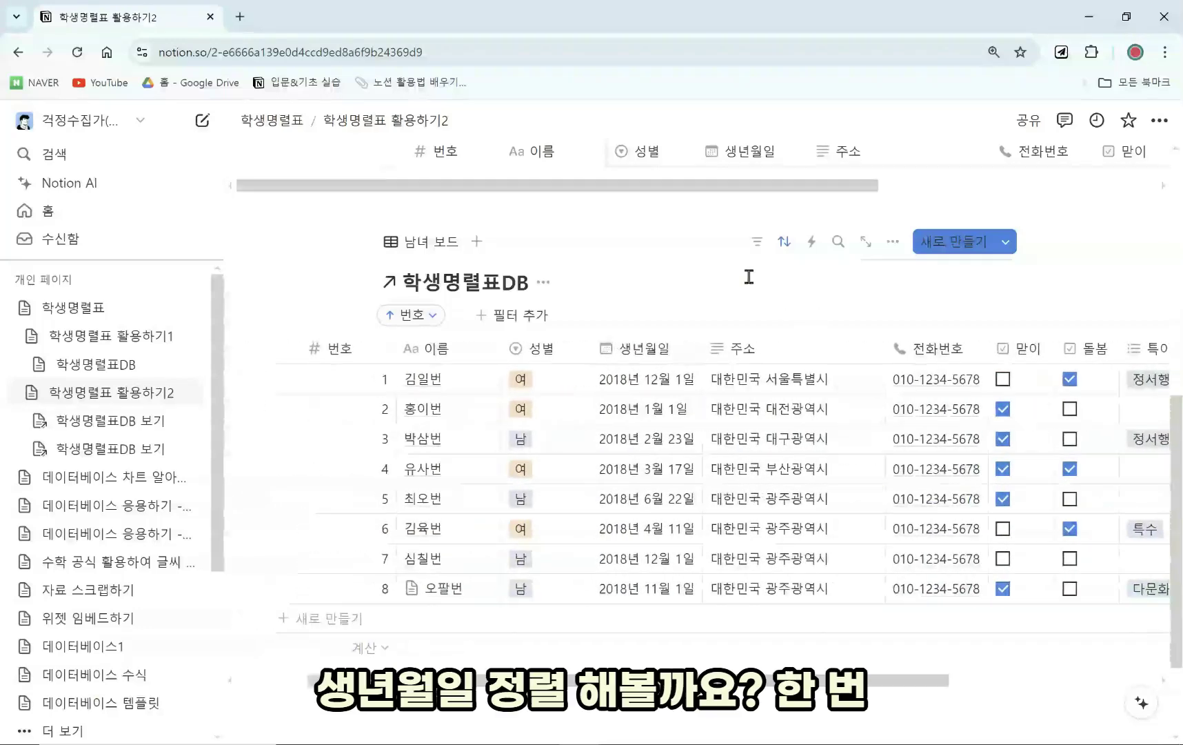
click(786, 242)
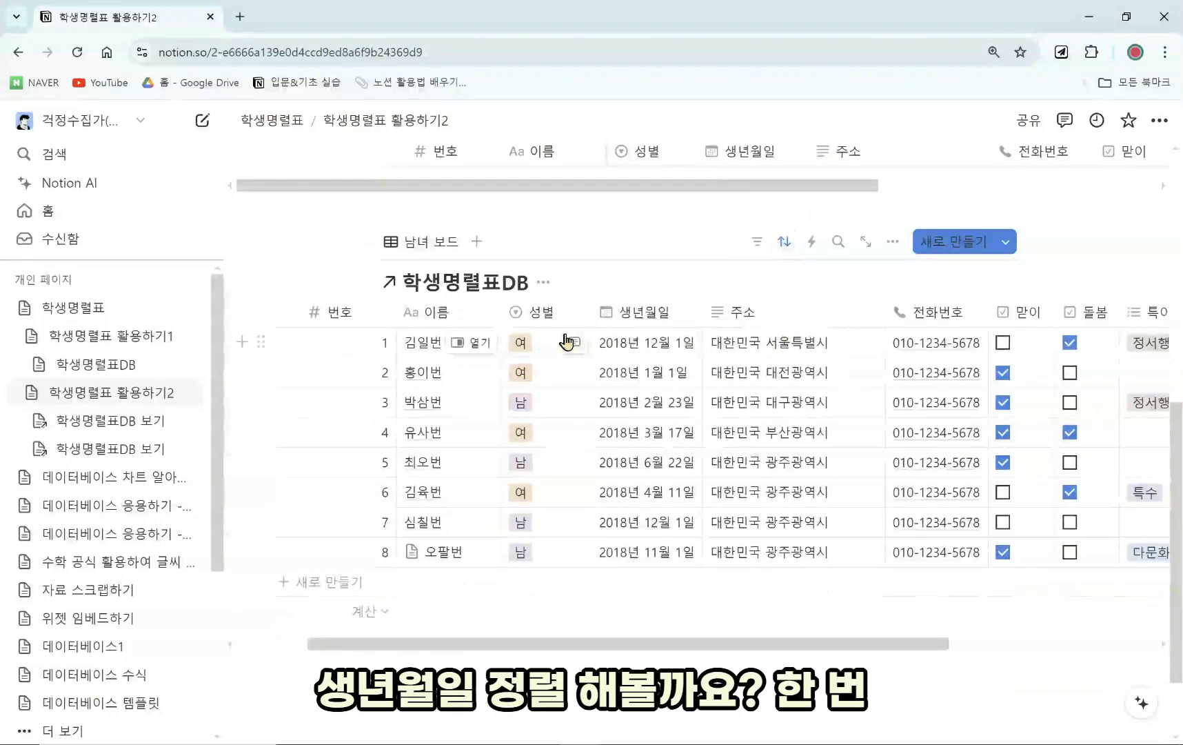
click(786, 243)
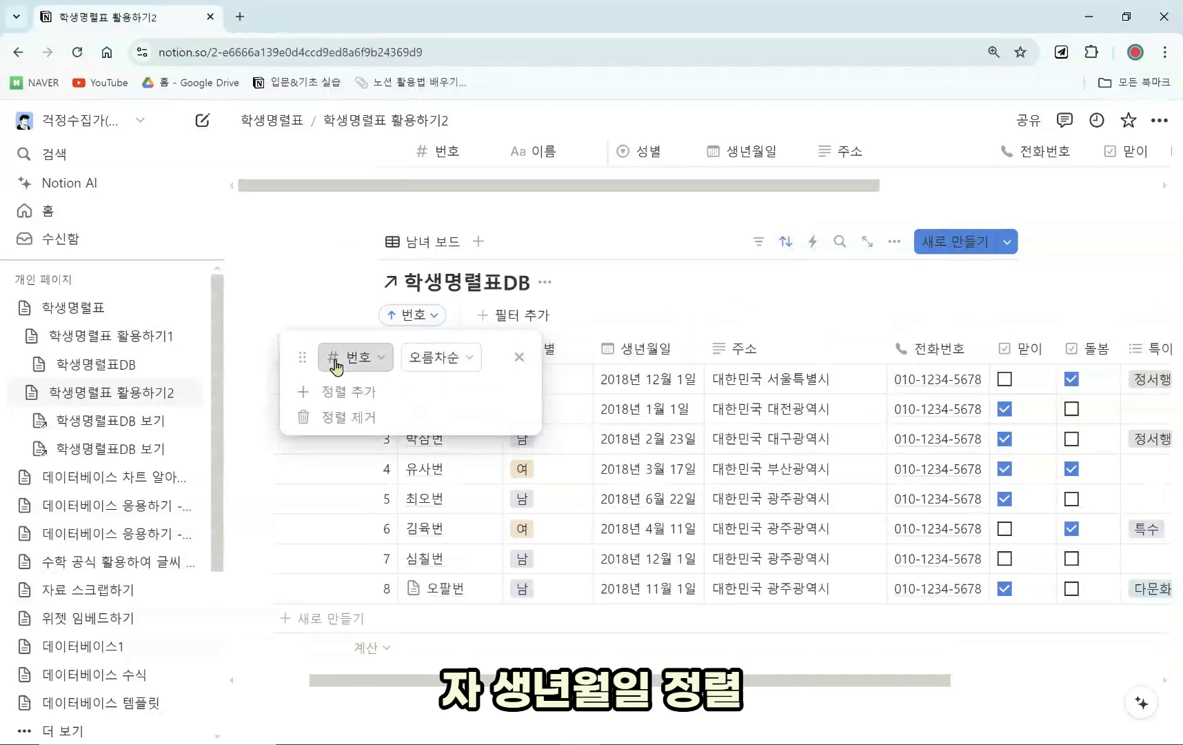
click(337, 363)
click(336, 512)
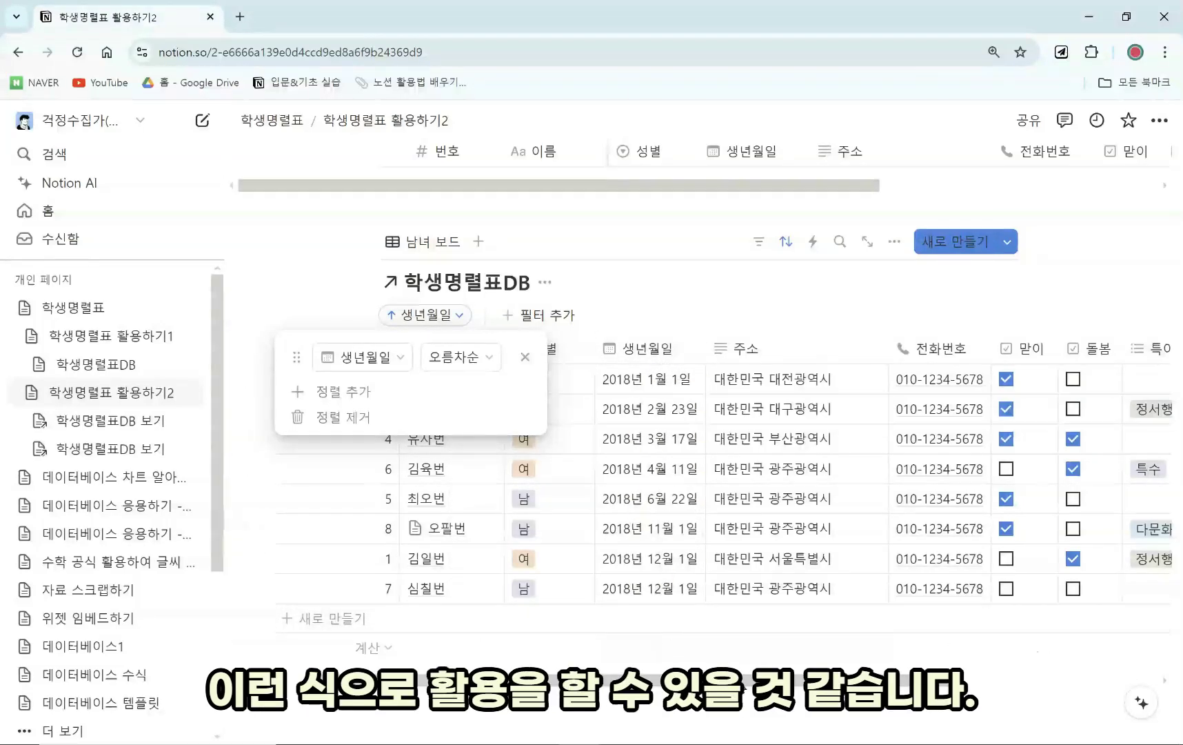
scroll(638, 516, right, 5)
scroll(638, 515, left, 5)
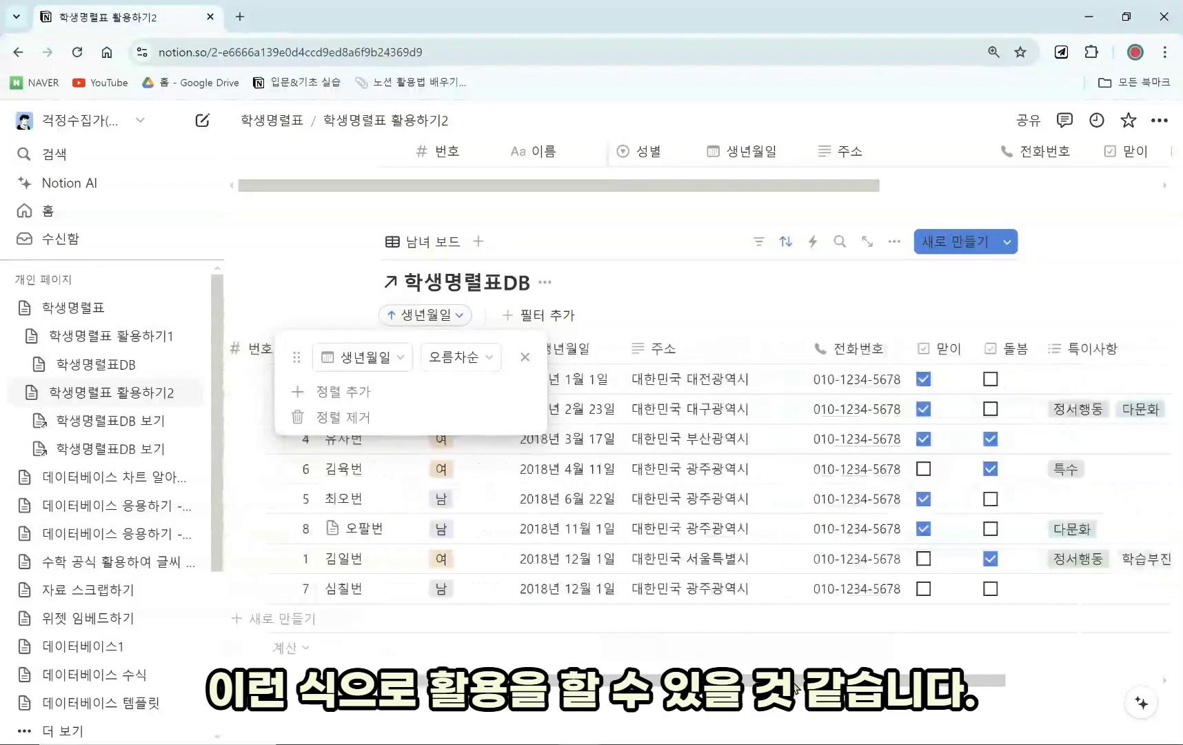
Remove the 생년월일 sort and sort students by 번호 ascending, 1 through 8.
click(525, 356)
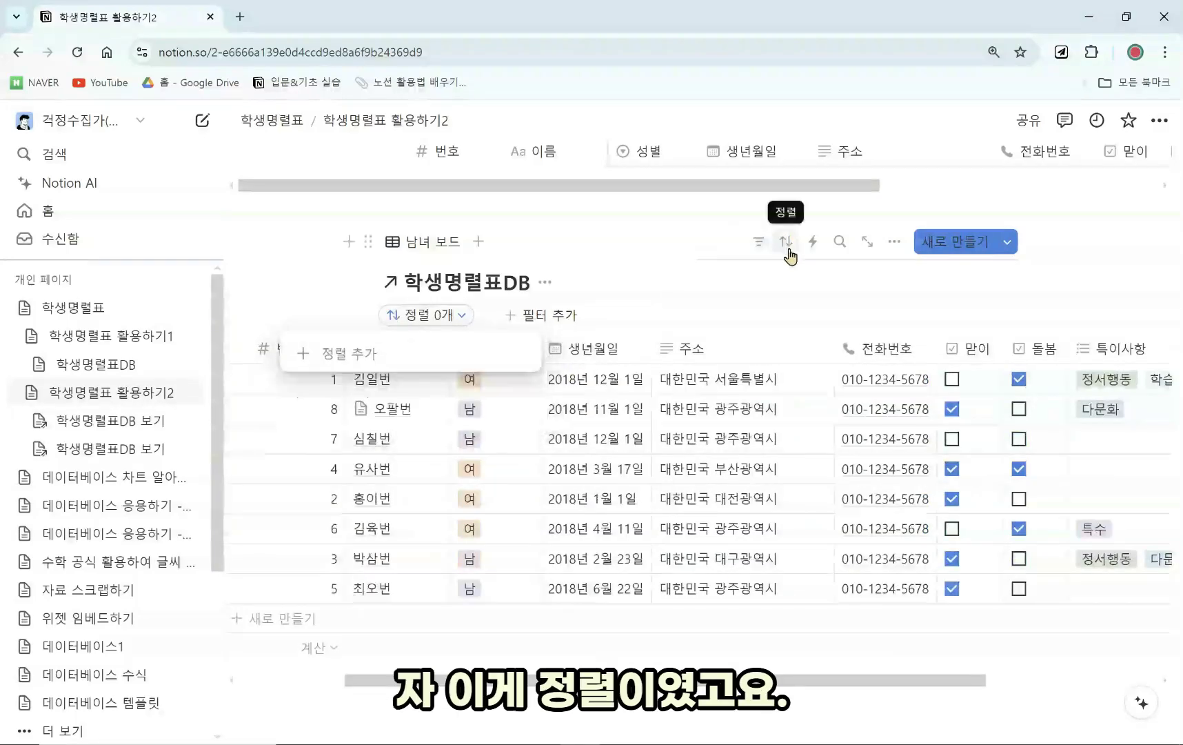
click(638, 292)
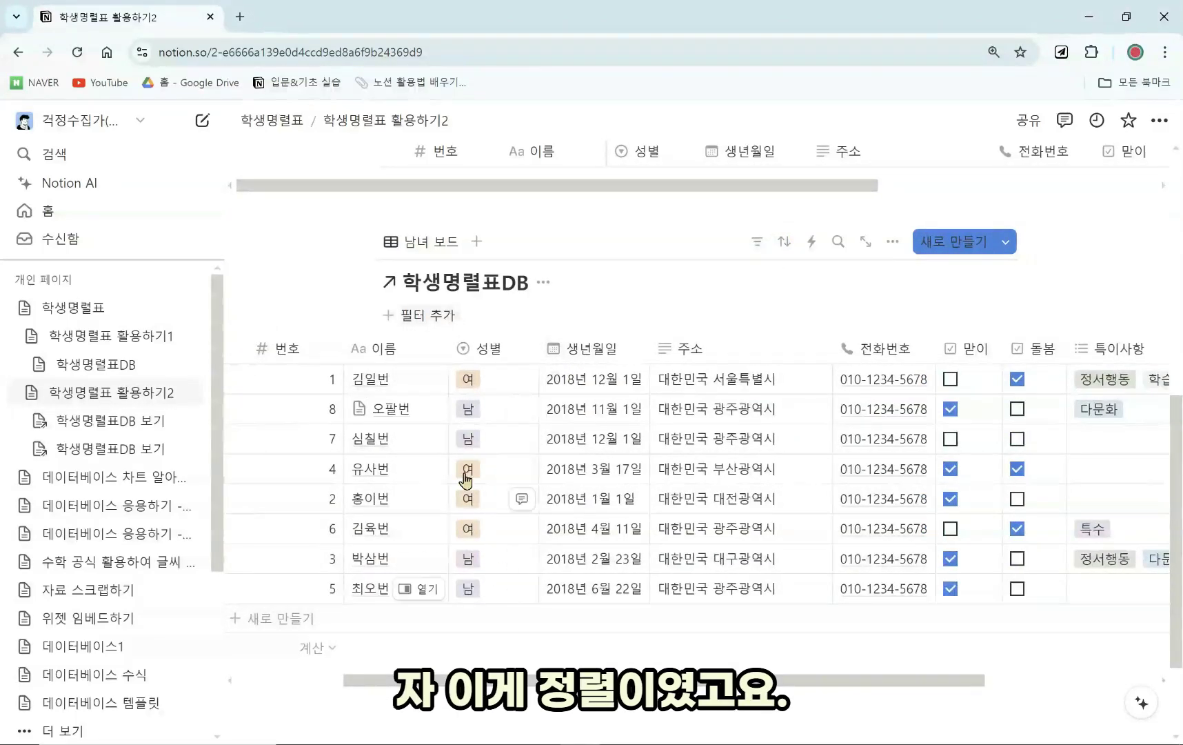
click(788, 245)
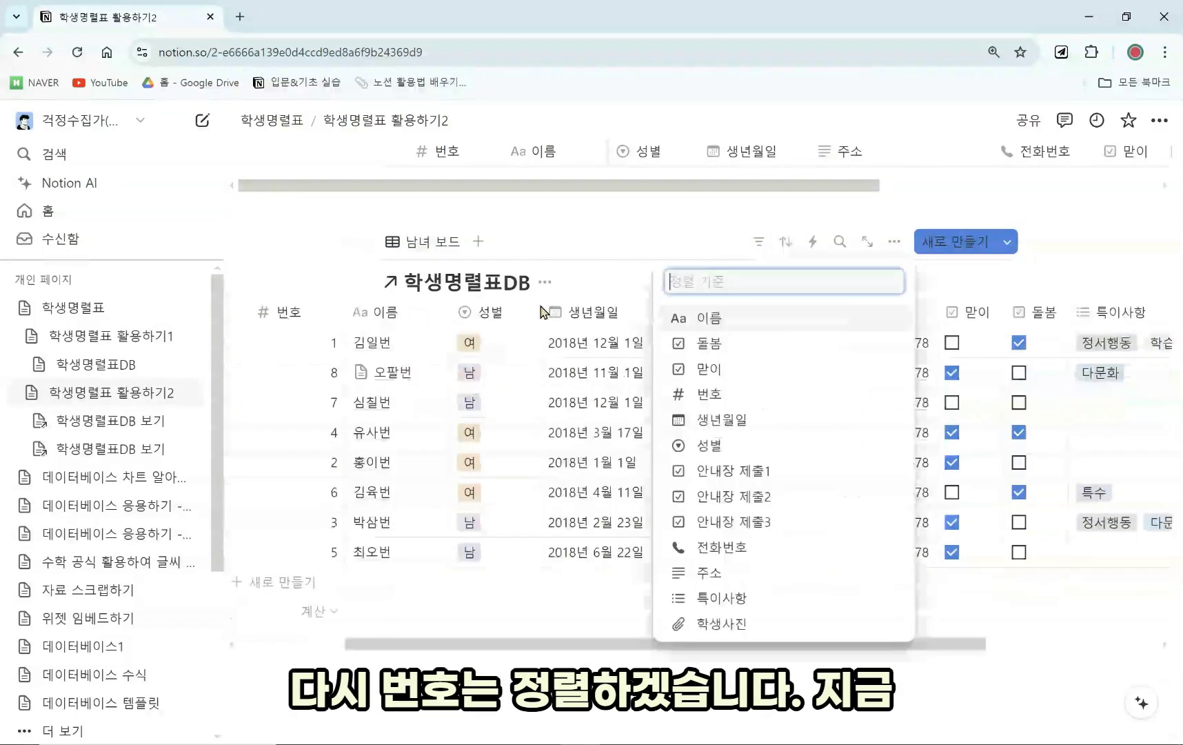
click(709, 371)
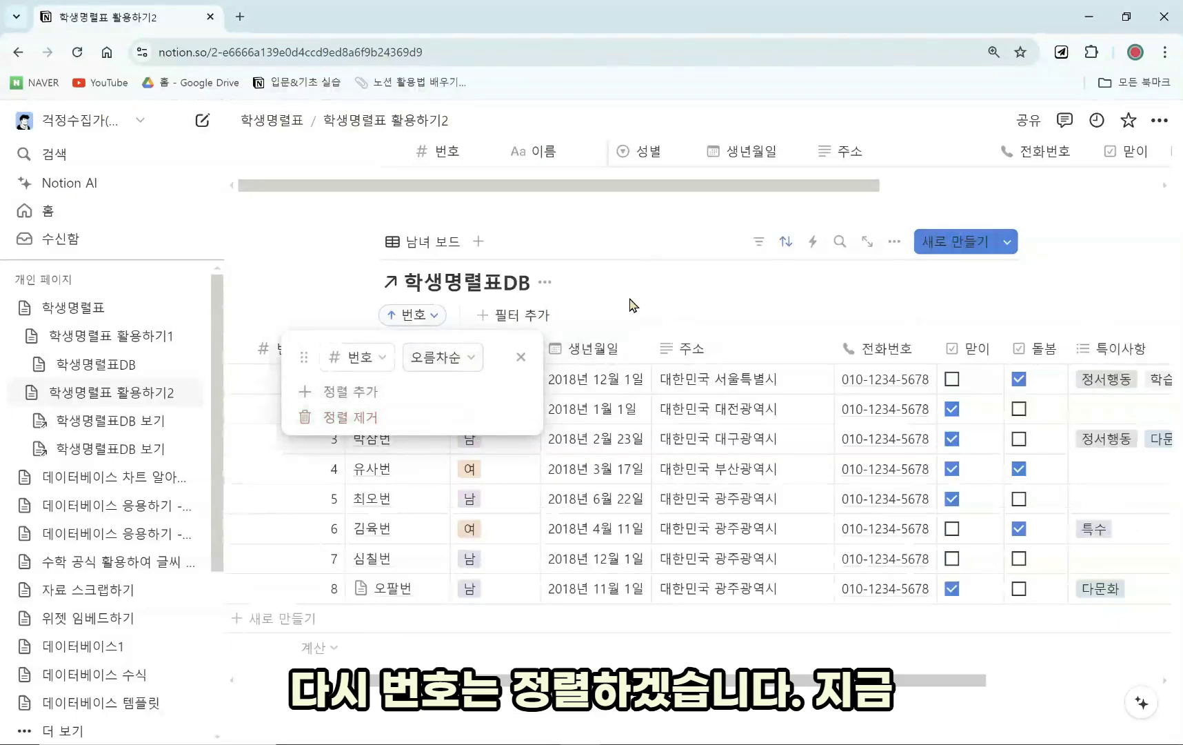
click(442, 469)
drag(551, 679, 447, 665)
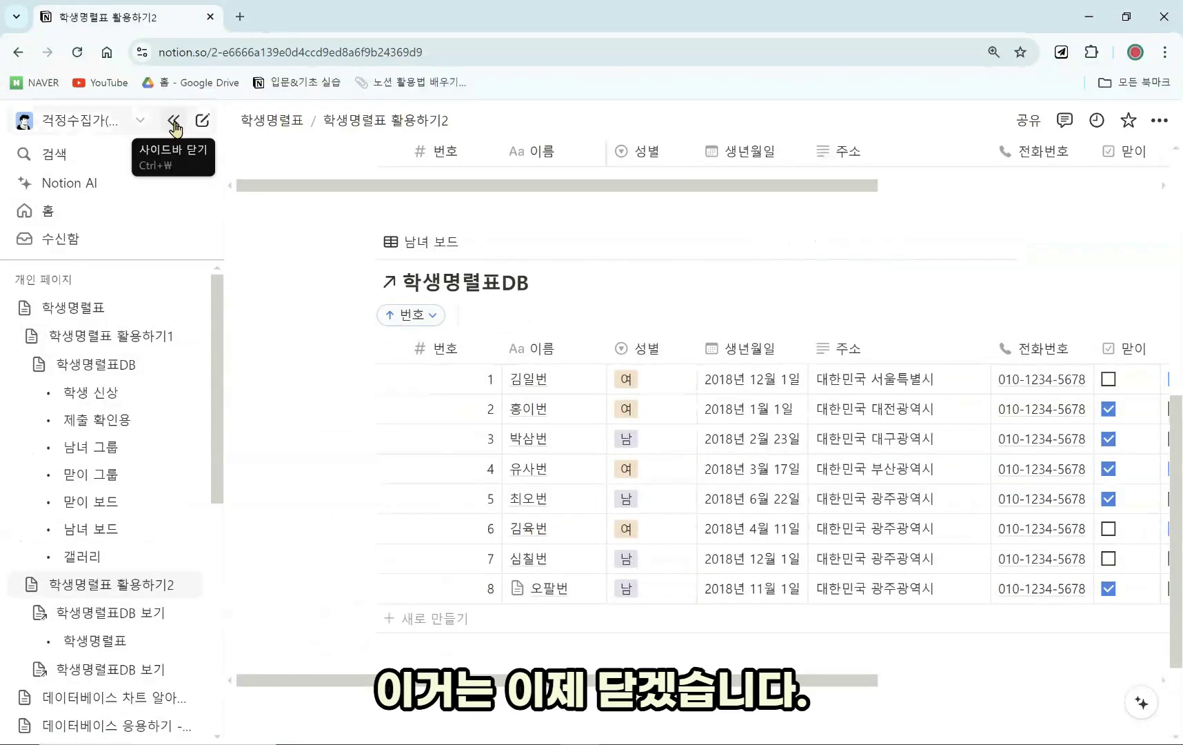
Collapse the sidebar and delete the 남녀 보드 block from 학생명렬표 활용하기2.
click(175, 127)
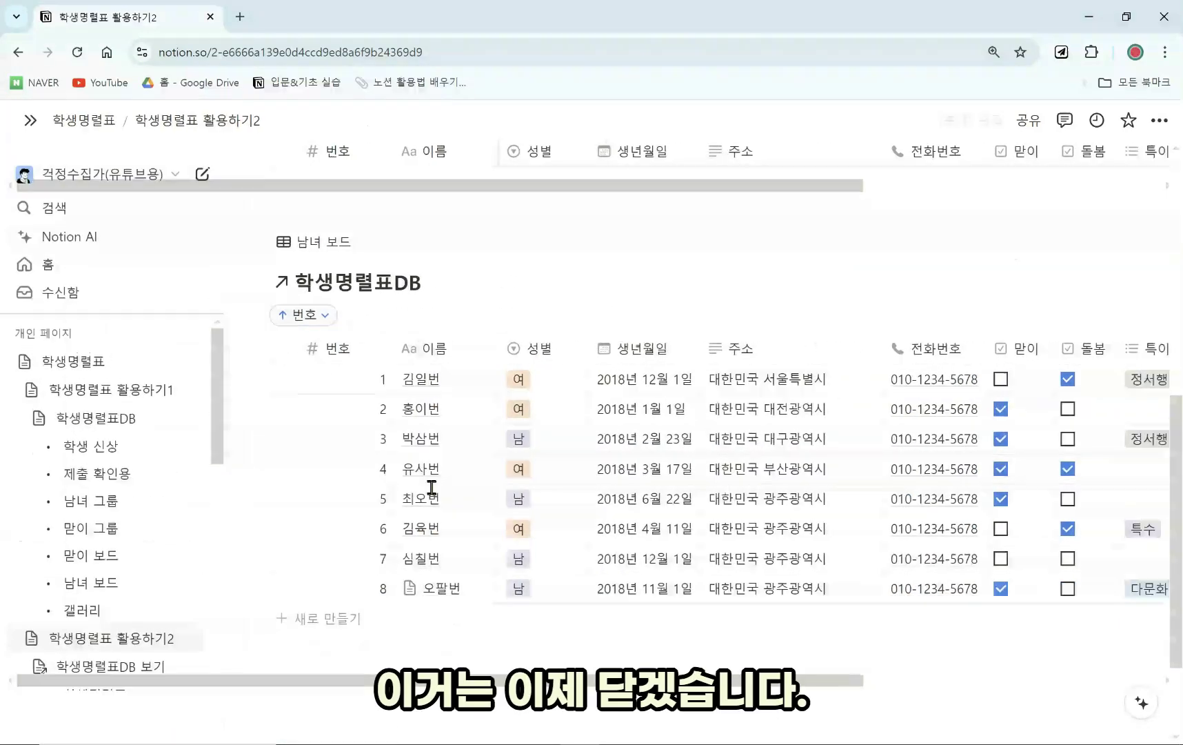
scroll(537, 564, up, 5)
scroll(531, 551, up, 2)
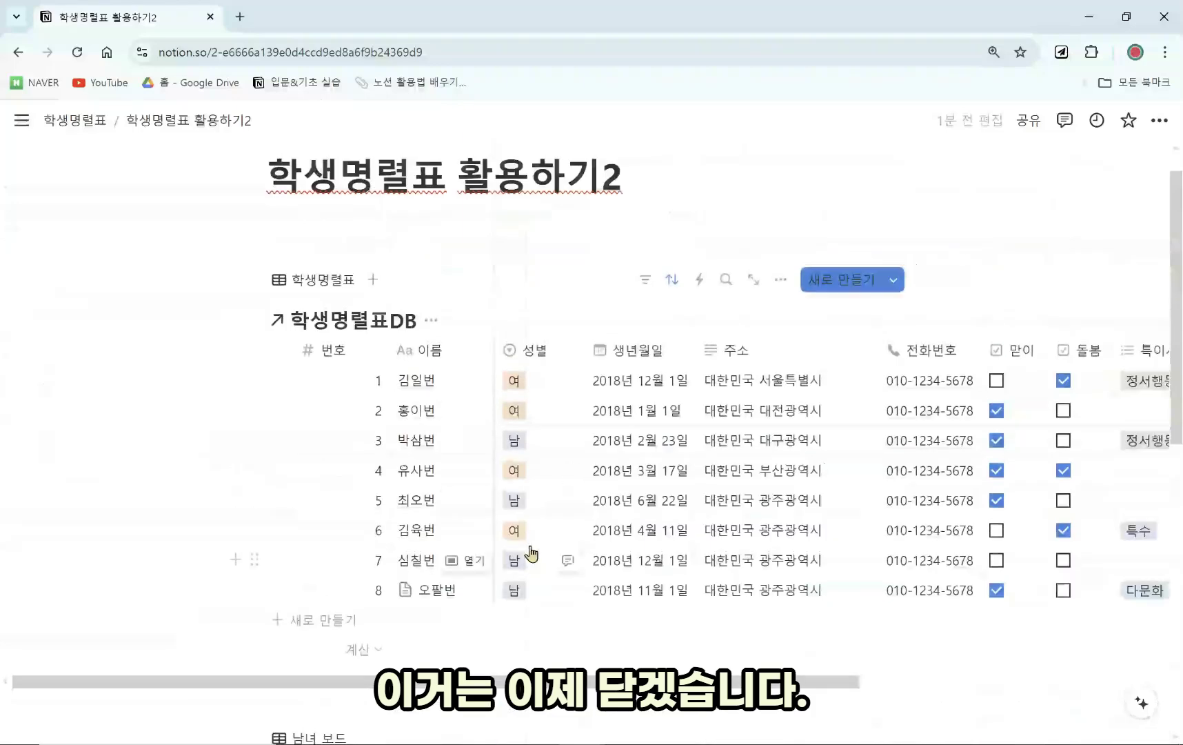
scroll(531, 552, down, 3)
click(255, 573)
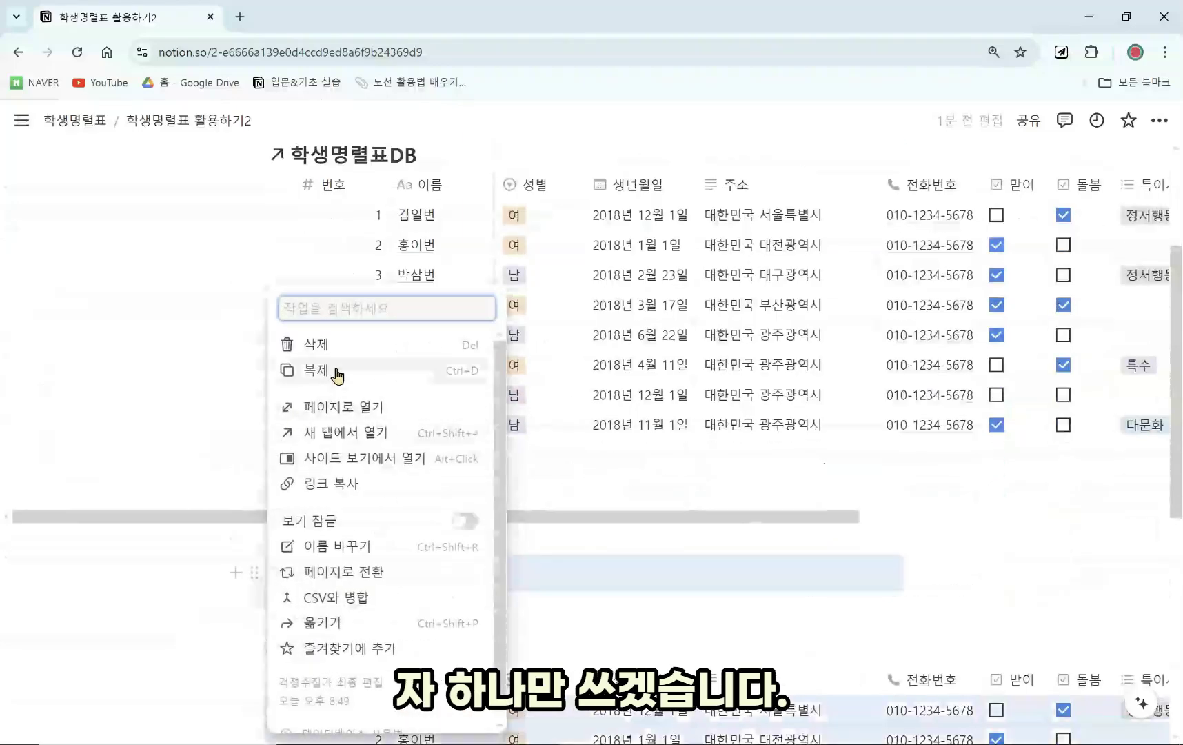
click(303, 345)
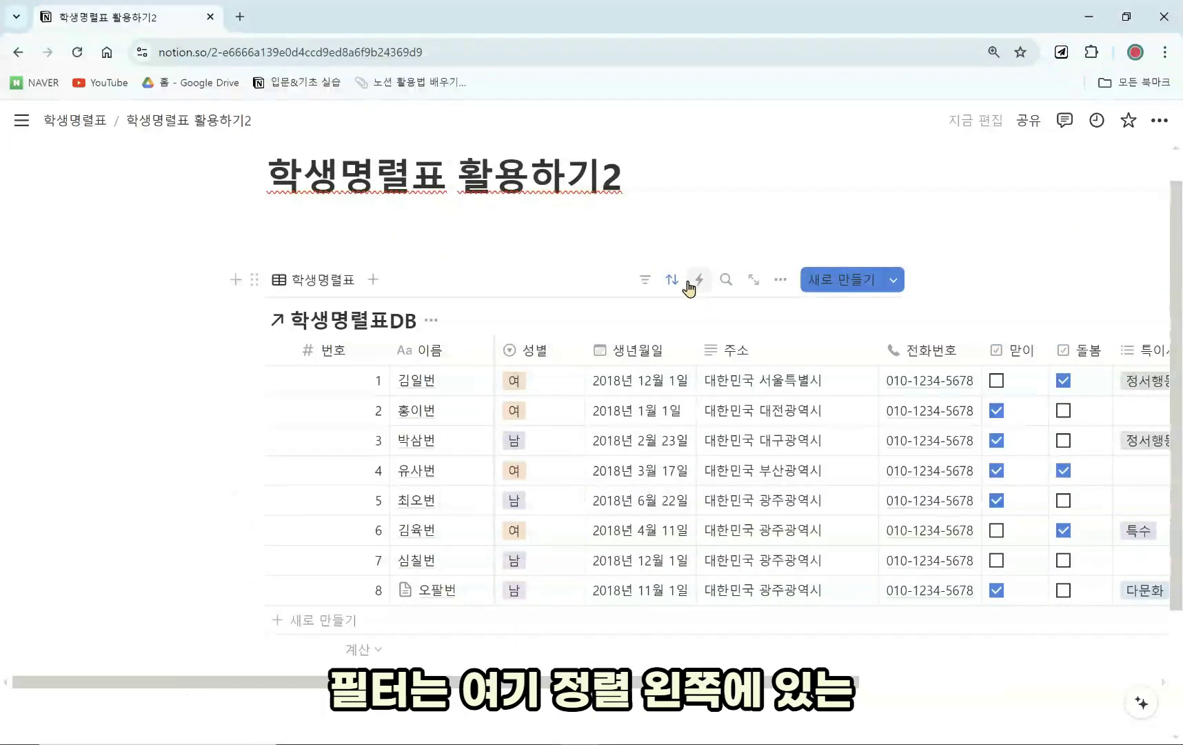
Add a 성별 filter to the table, trying 남 and then 여.
click(647, 282)
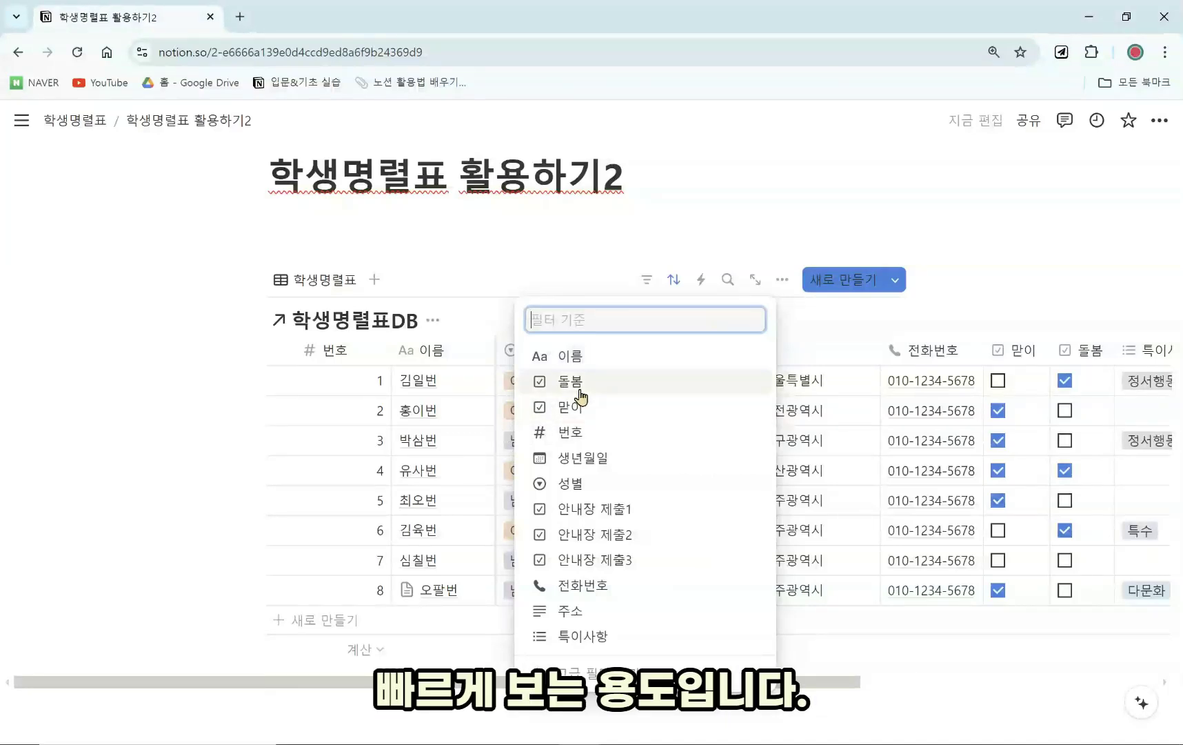
click(652, 486)
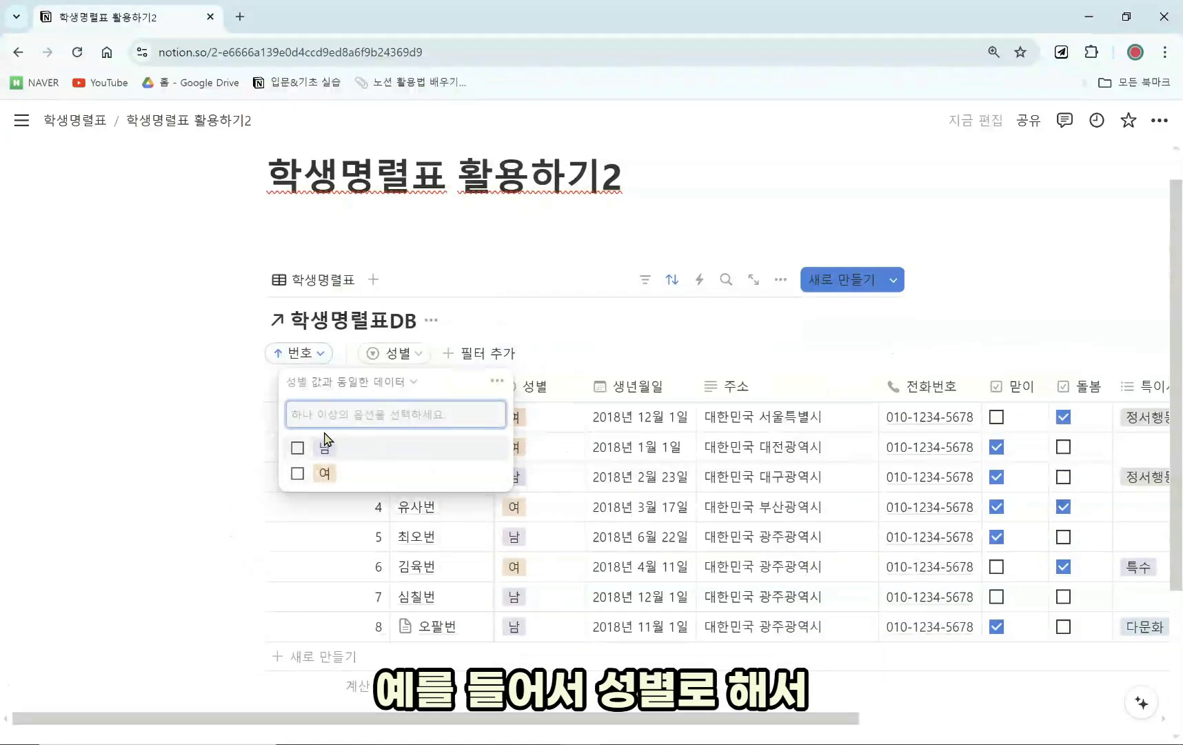
click(298, 449)
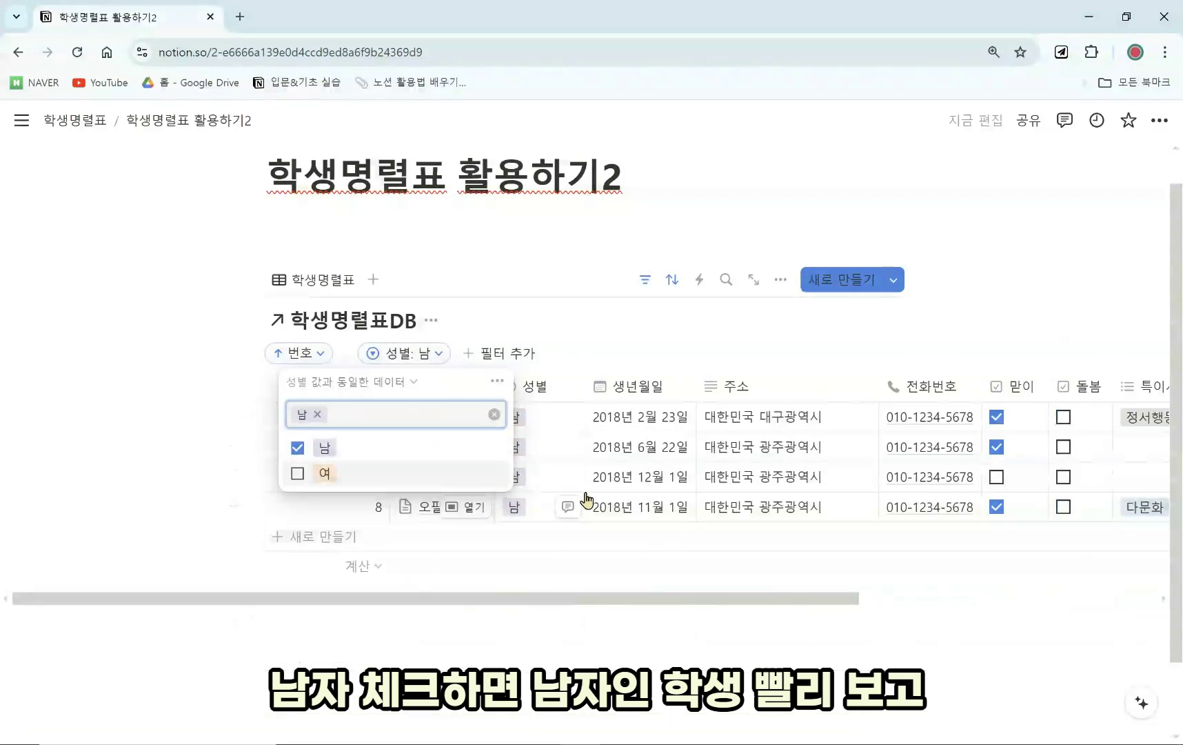
click(290, 449)
click(298, 474)
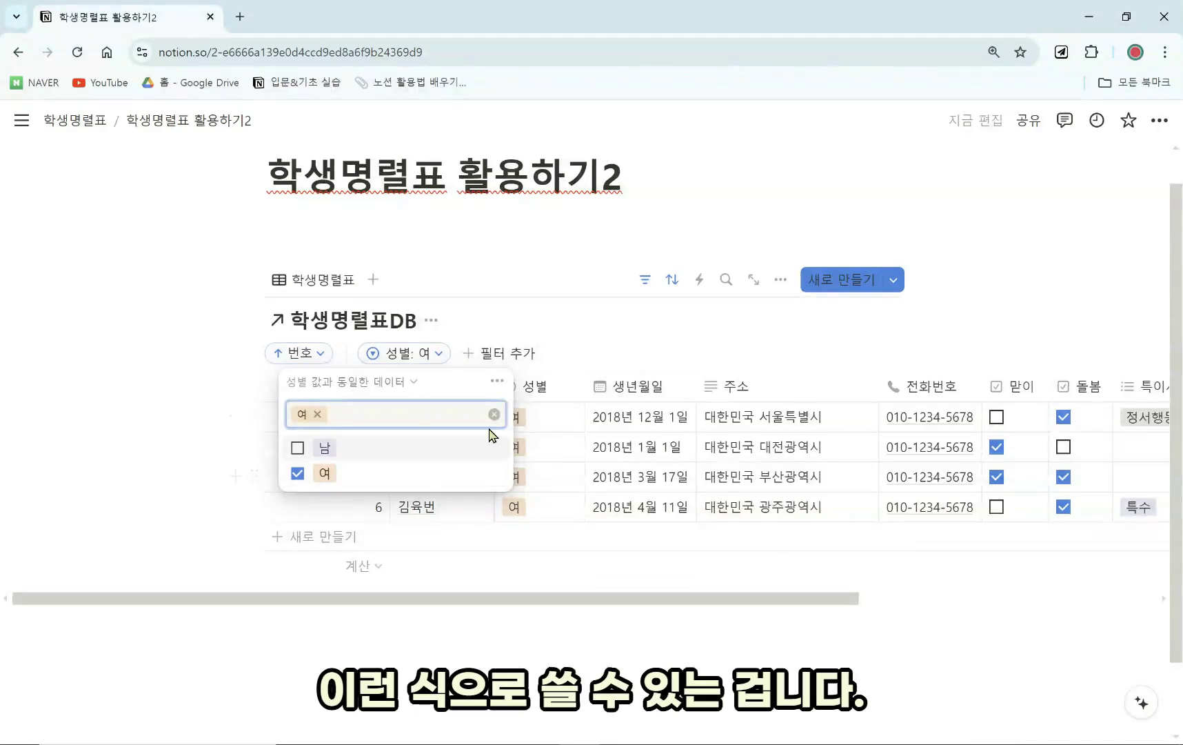
click(597, 332)
click(646, 292)
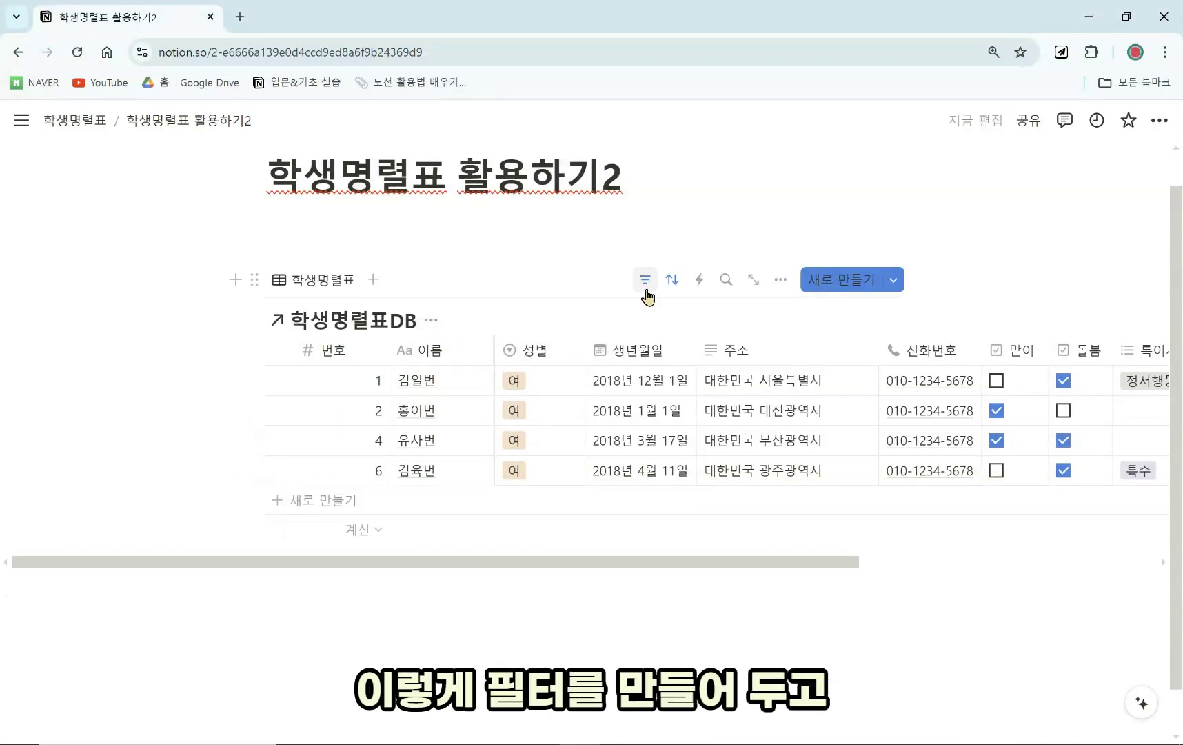
click(646, 293)
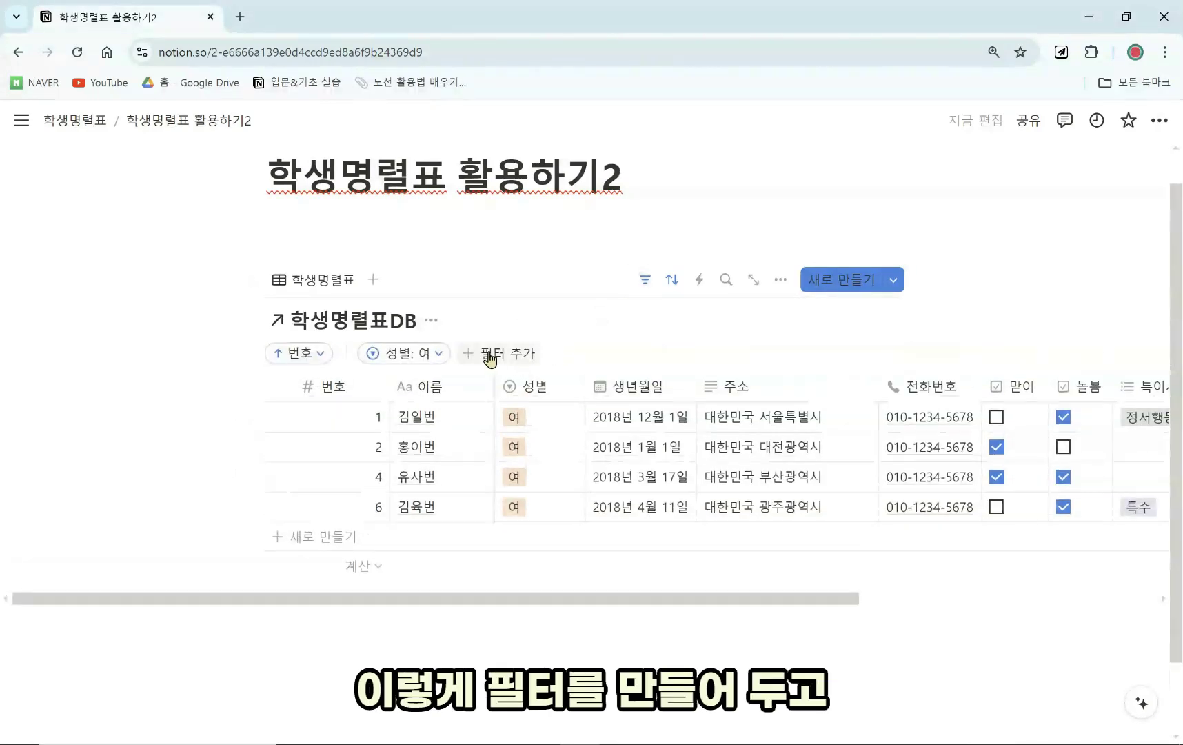
Adjust the 성별 filter values until only 남 is selected, showing four male students.
click(440, 354)
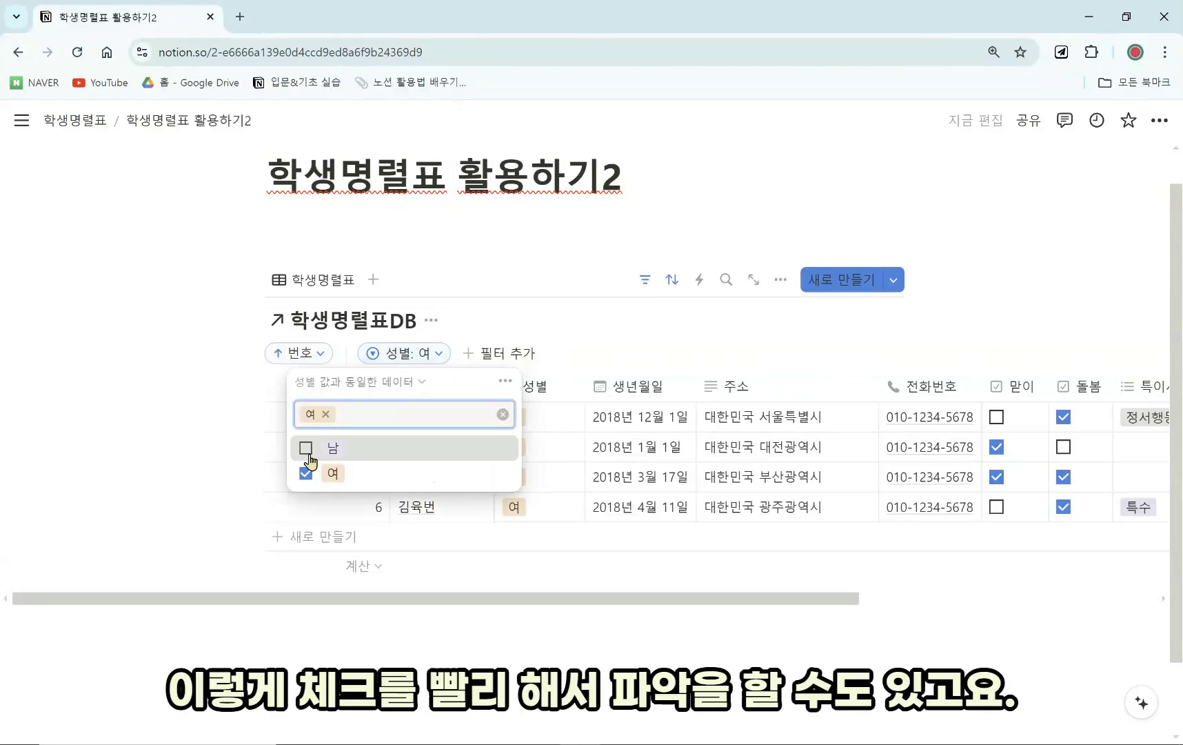
click(306, 448)
click(306, 473)
click(306, 473)
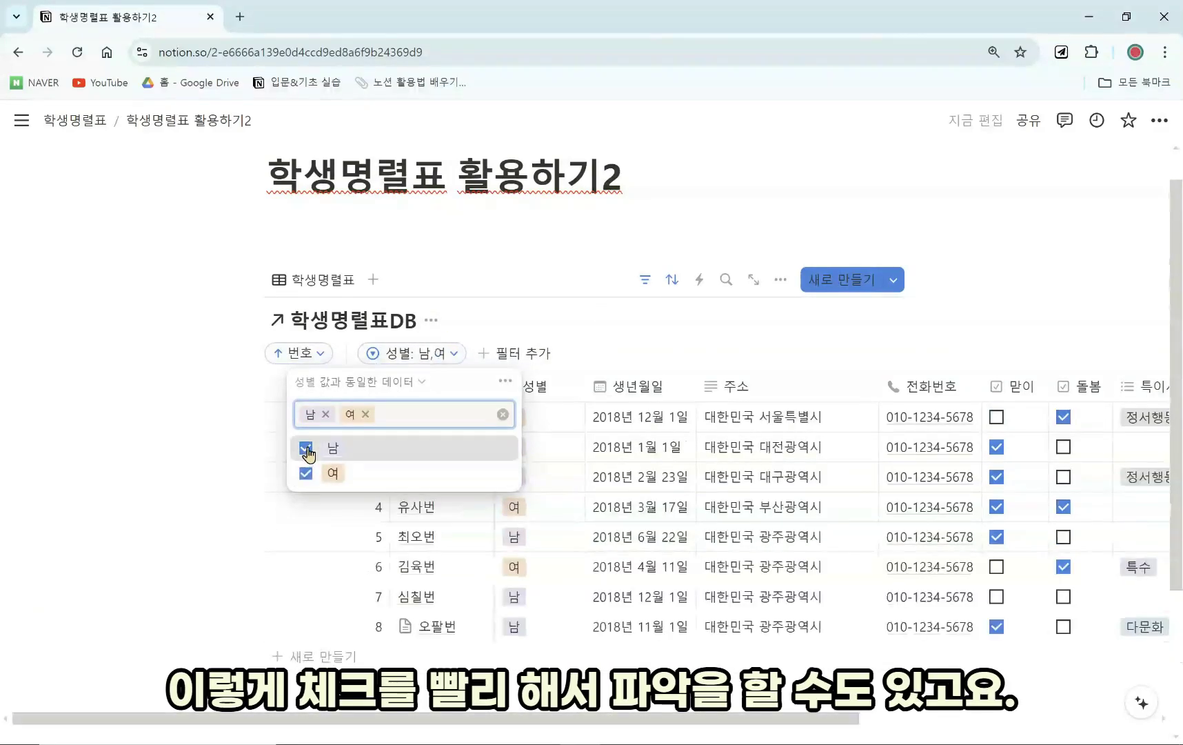
click(306, 448)
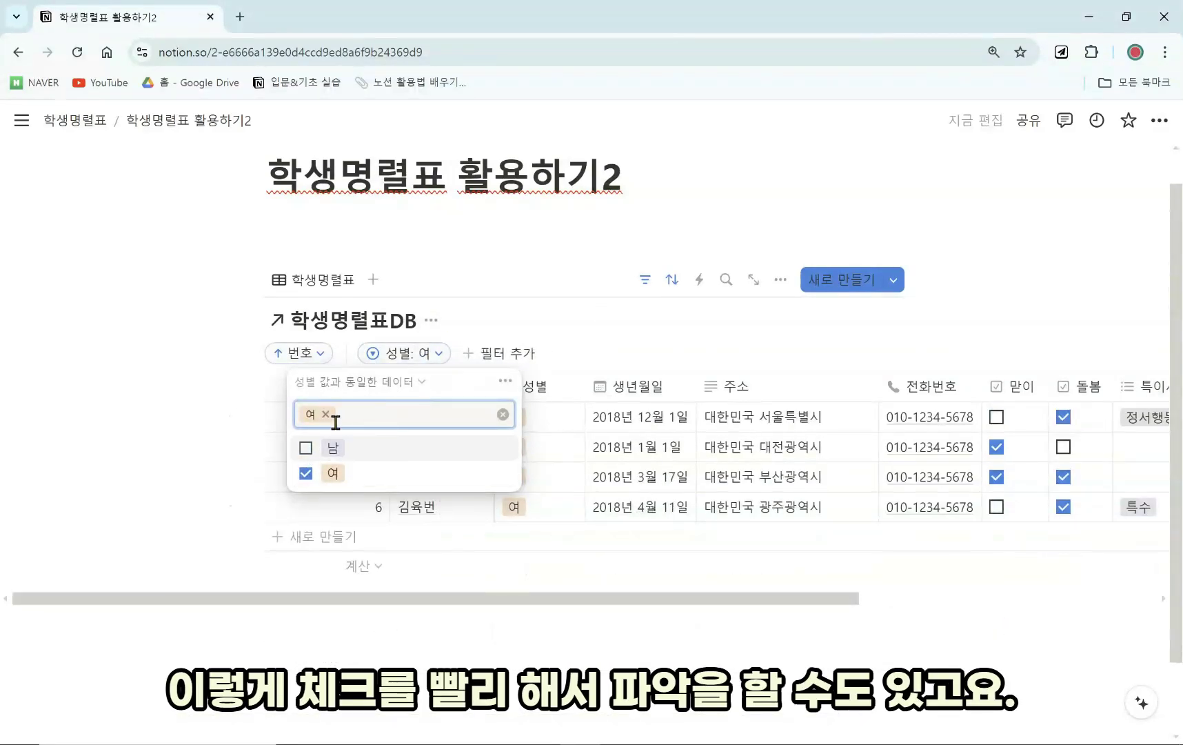
click(306, 448)
click(305, 473)
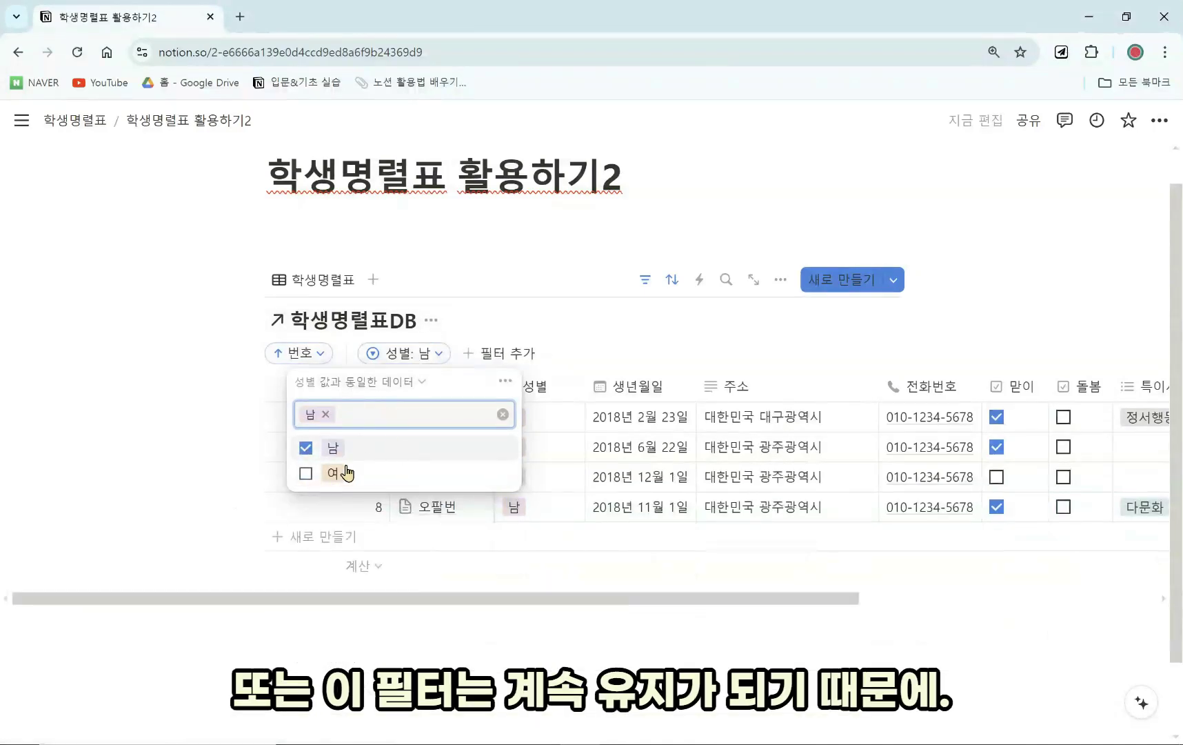
Duplicate the table view and rename the original 성별=남 view to 남자.
click(357, 285)
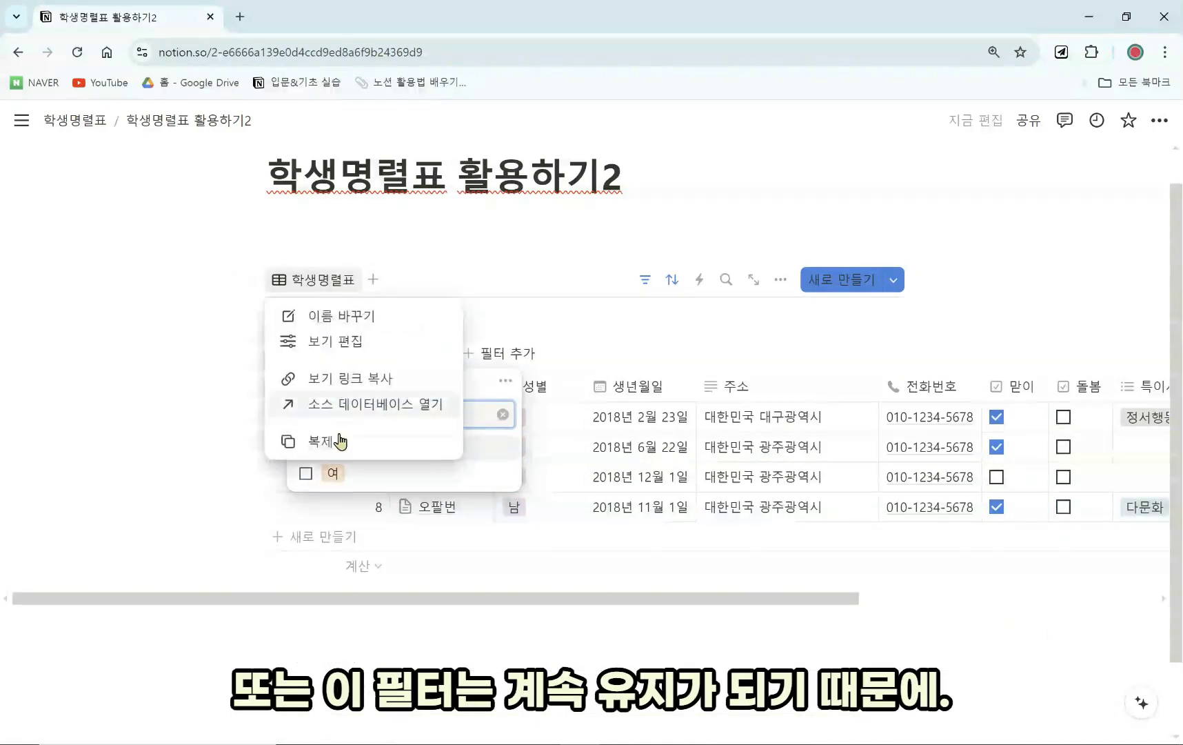
click(339, 445)
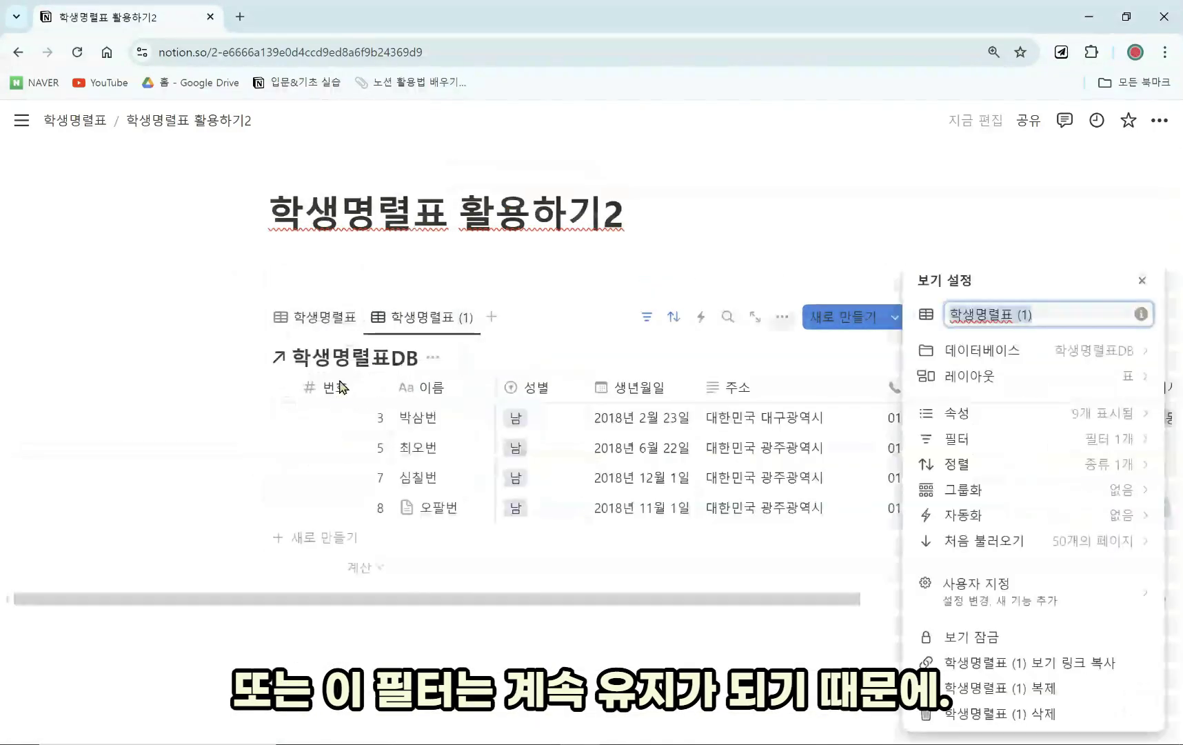
click(333, 320)
click(327, 319)
click(406, 390)
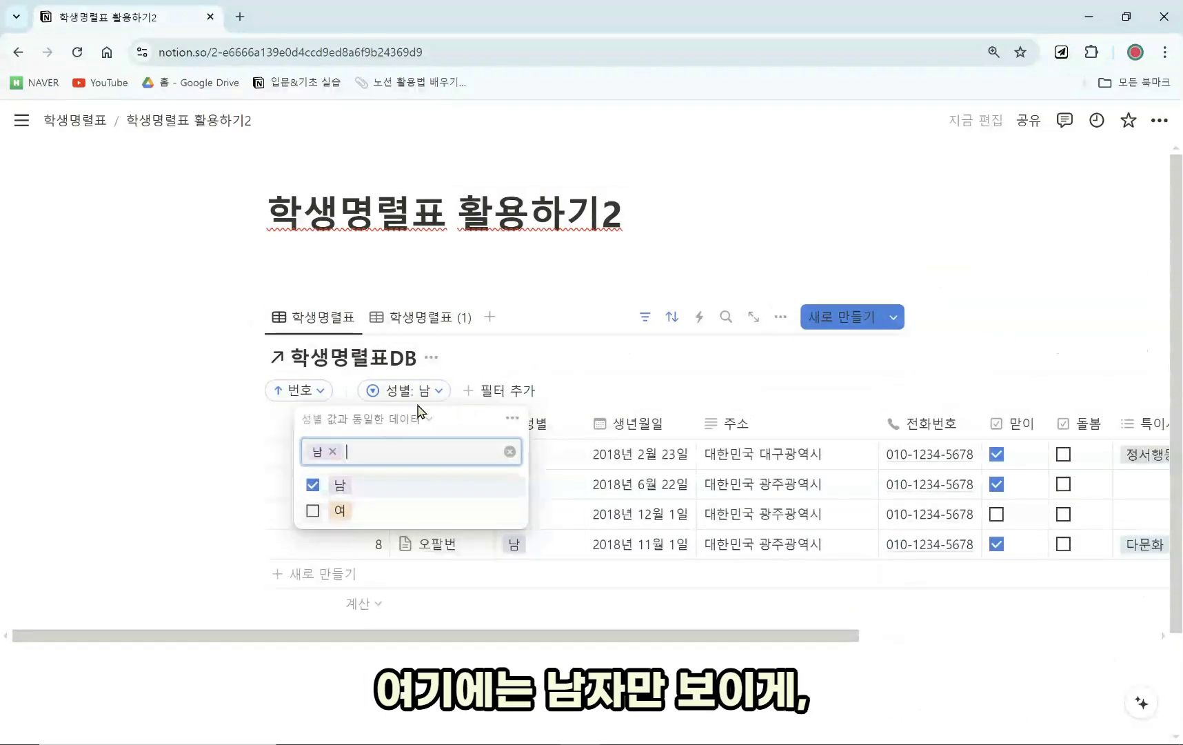
click(340, 324)
click(378, 350)
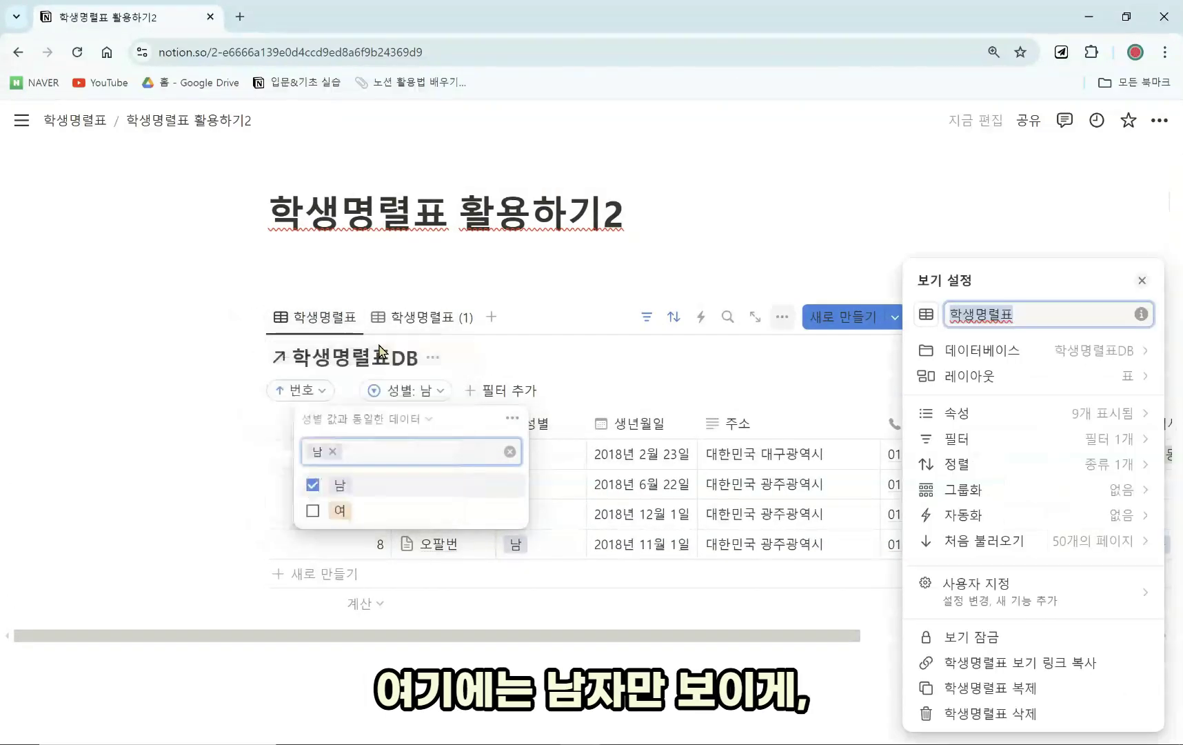
text(남자)
key(Escape)
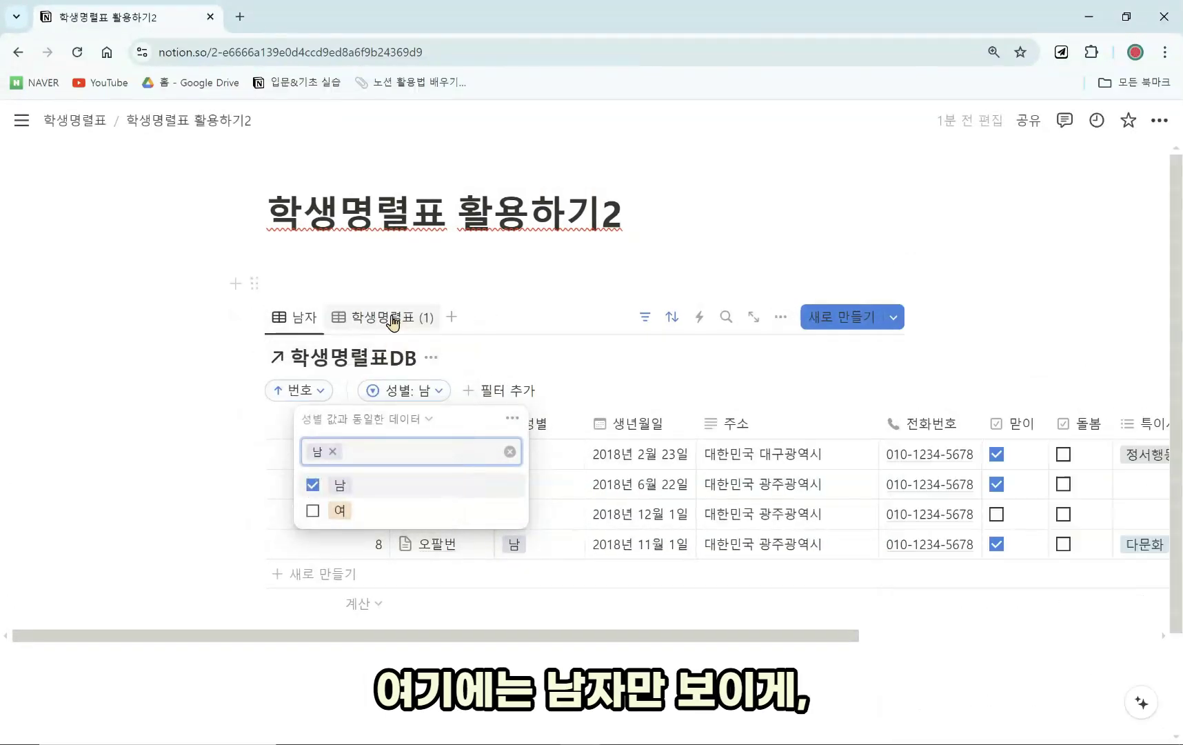
Set the duplicated view's 성별 filter to 여 and rename it 여자.
click(391, 317)
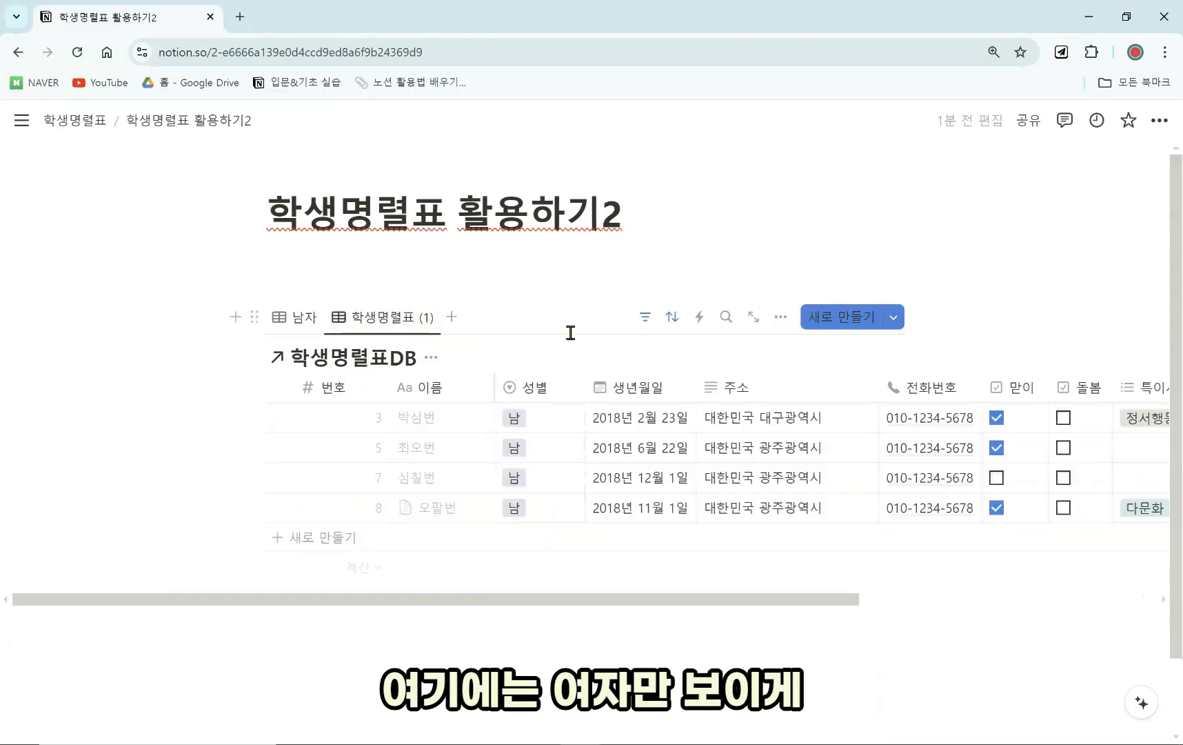
click(648, 318)
click(414, 390)
click(306, 510)
click(306, 484)
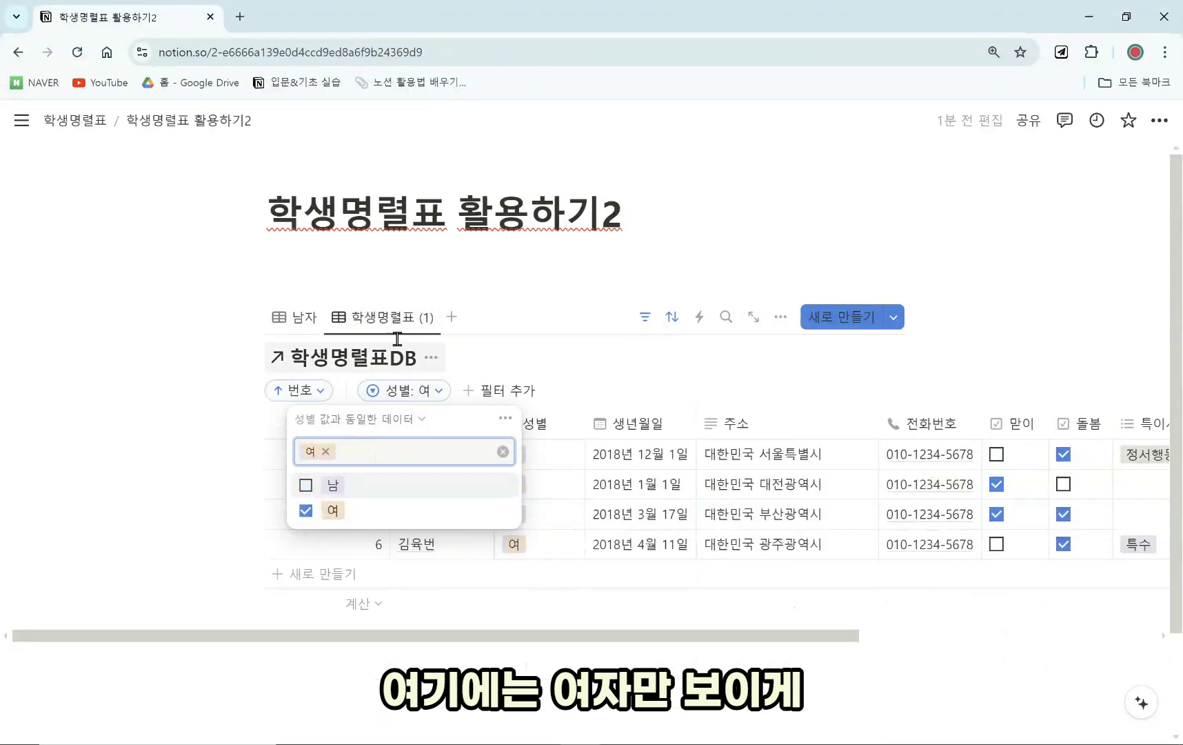
key(Escape)
click(393, 318)
click(400, 352)
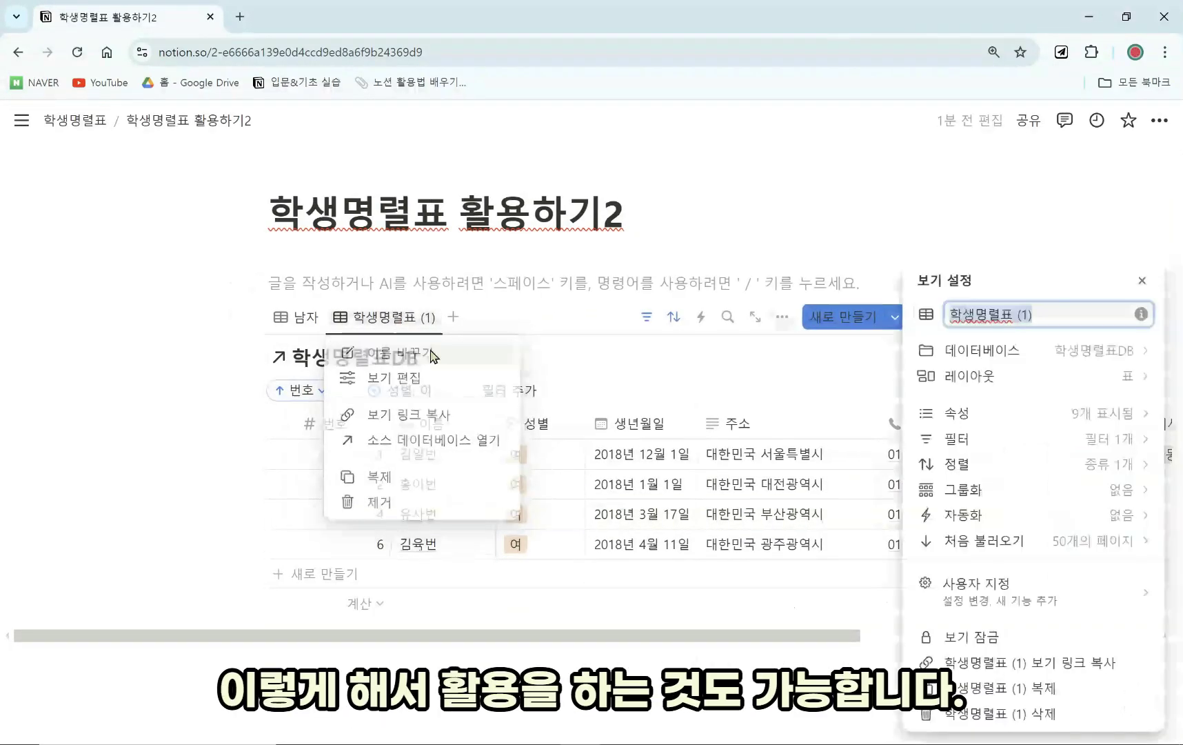
text(여자)
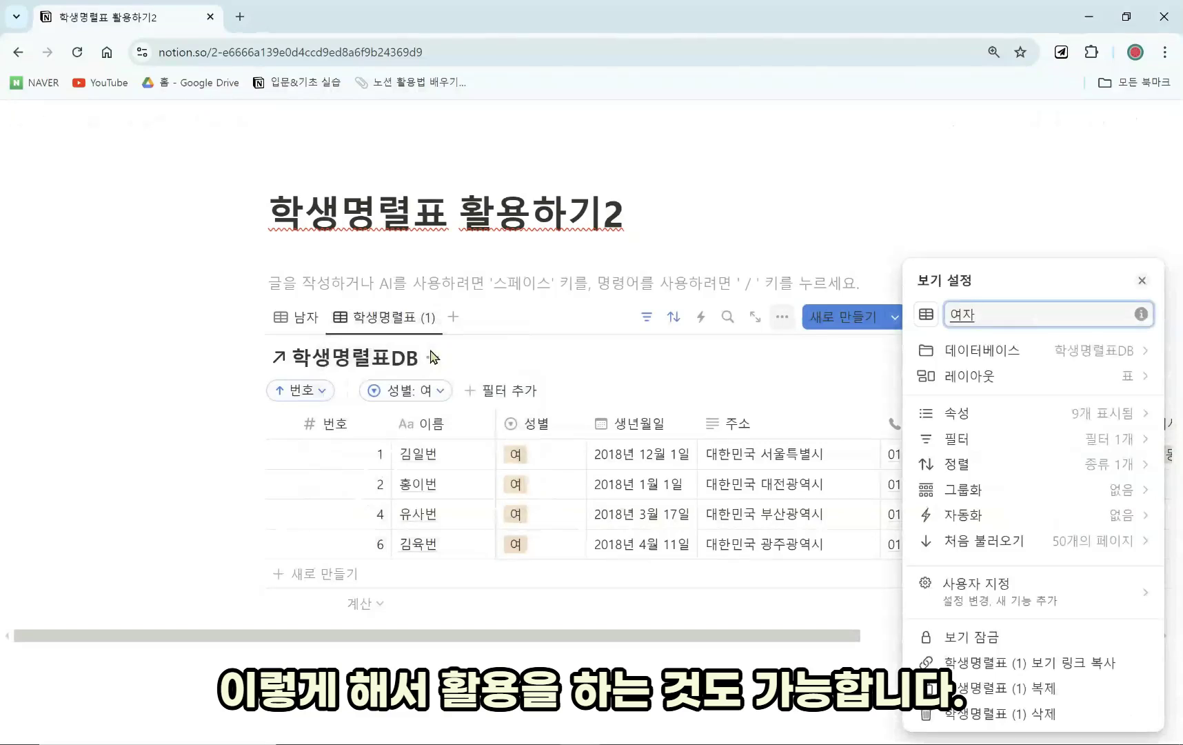
click(414, 285)
Compare the 남자 and 여자 views and hide the database title above the table.
click(293, 316)
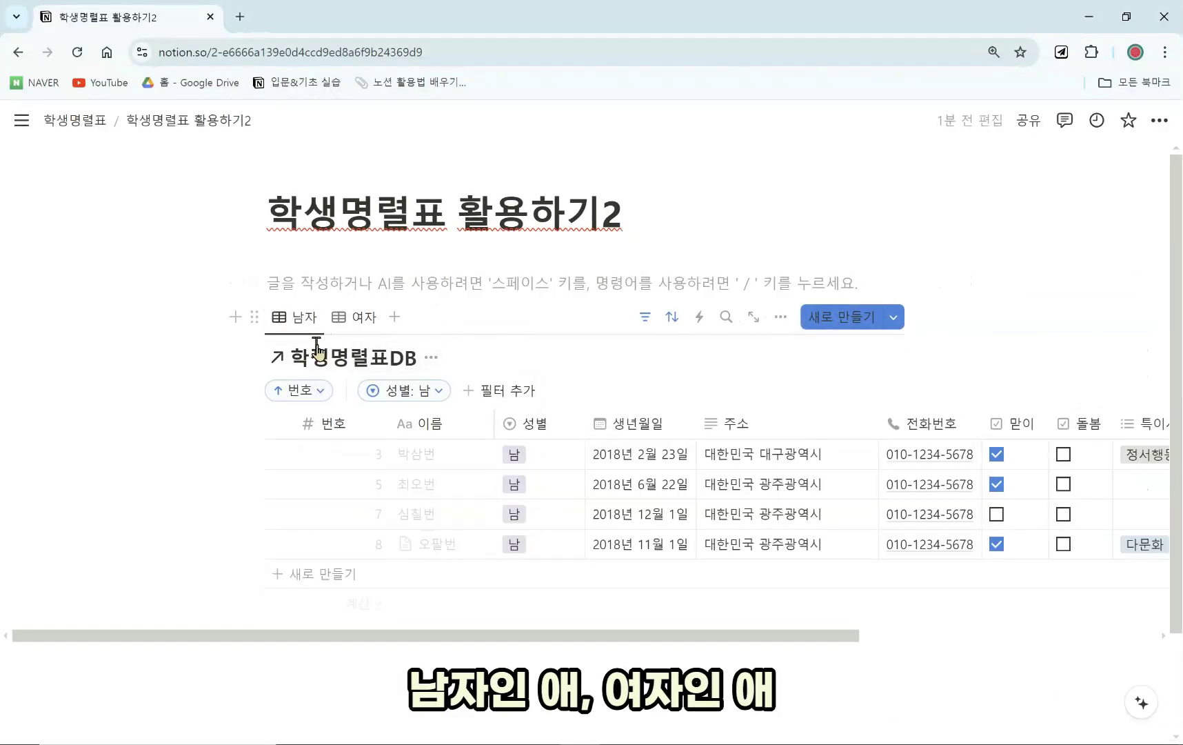
click(357, 318)
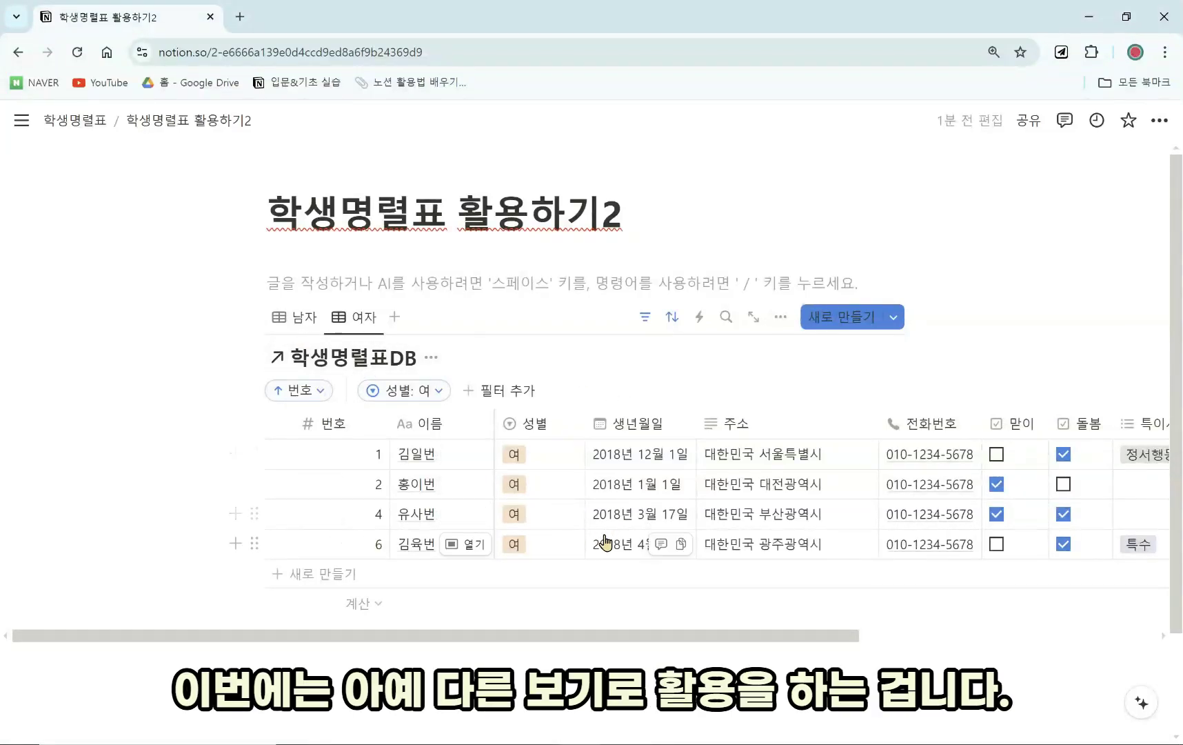
click(310, 319)
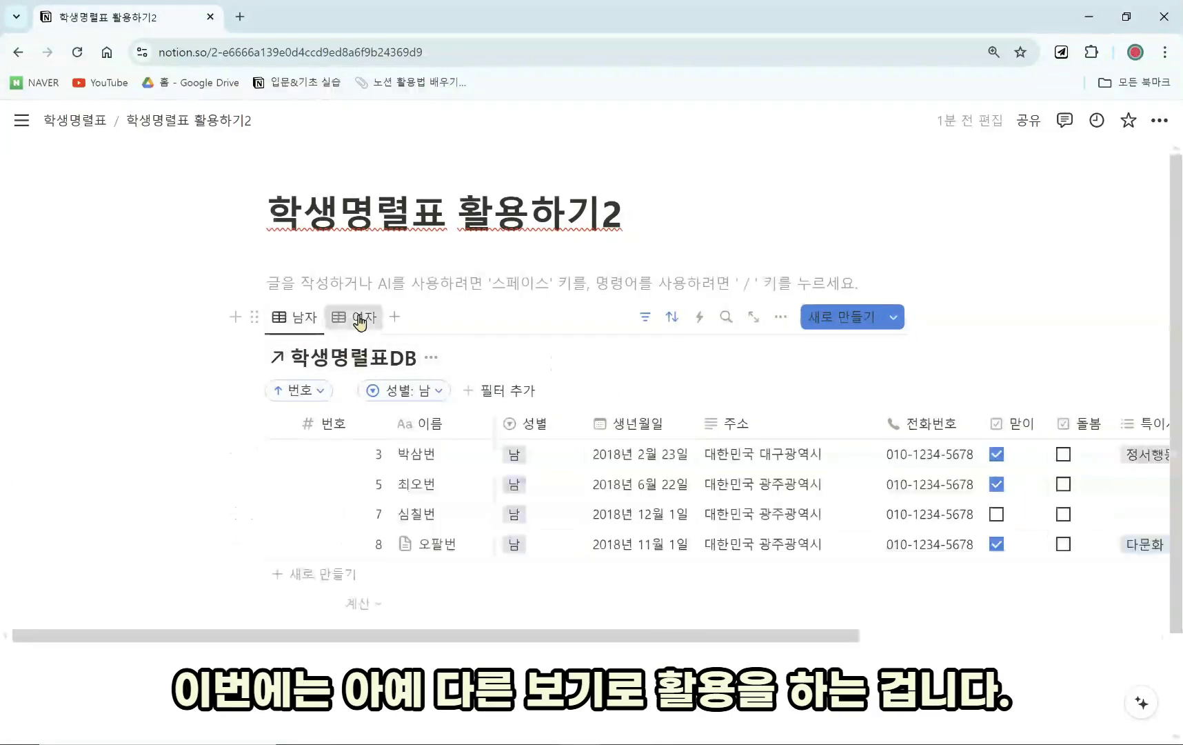
click(359, 318)
click(311, 319)
click(354, 317)
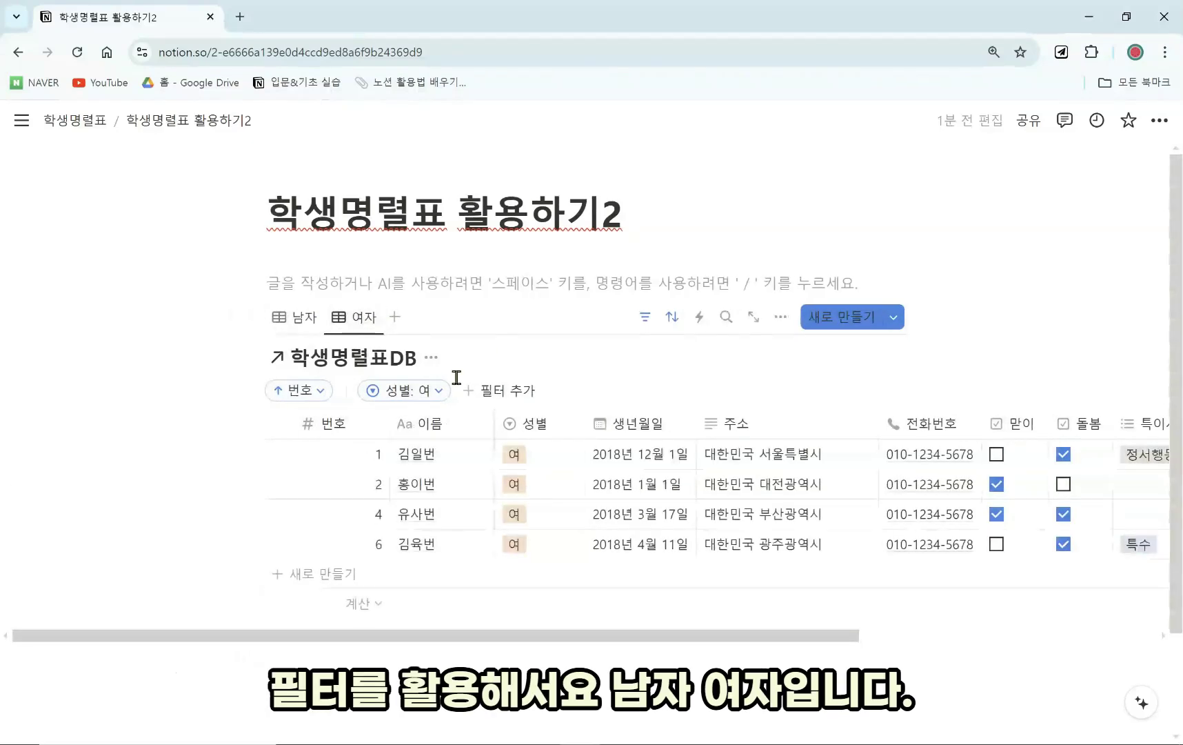
click(438, 357)
click(455, 454)
click(300, 318)
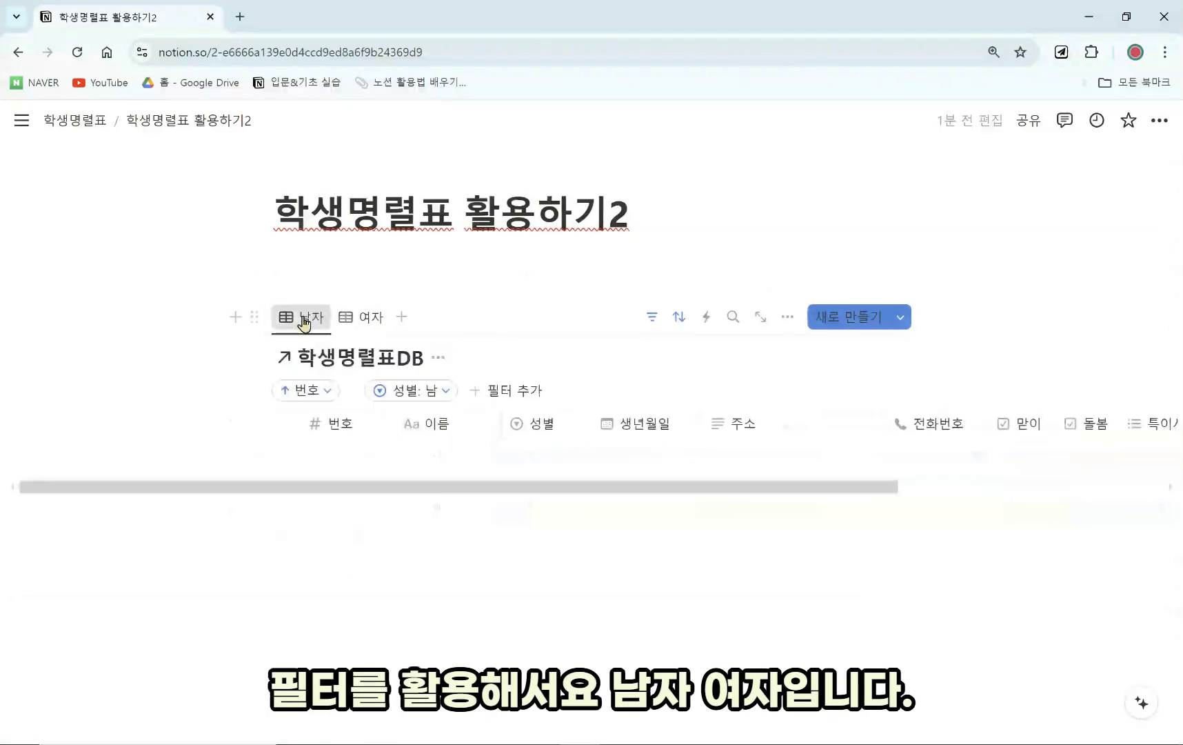
click(357, 318)
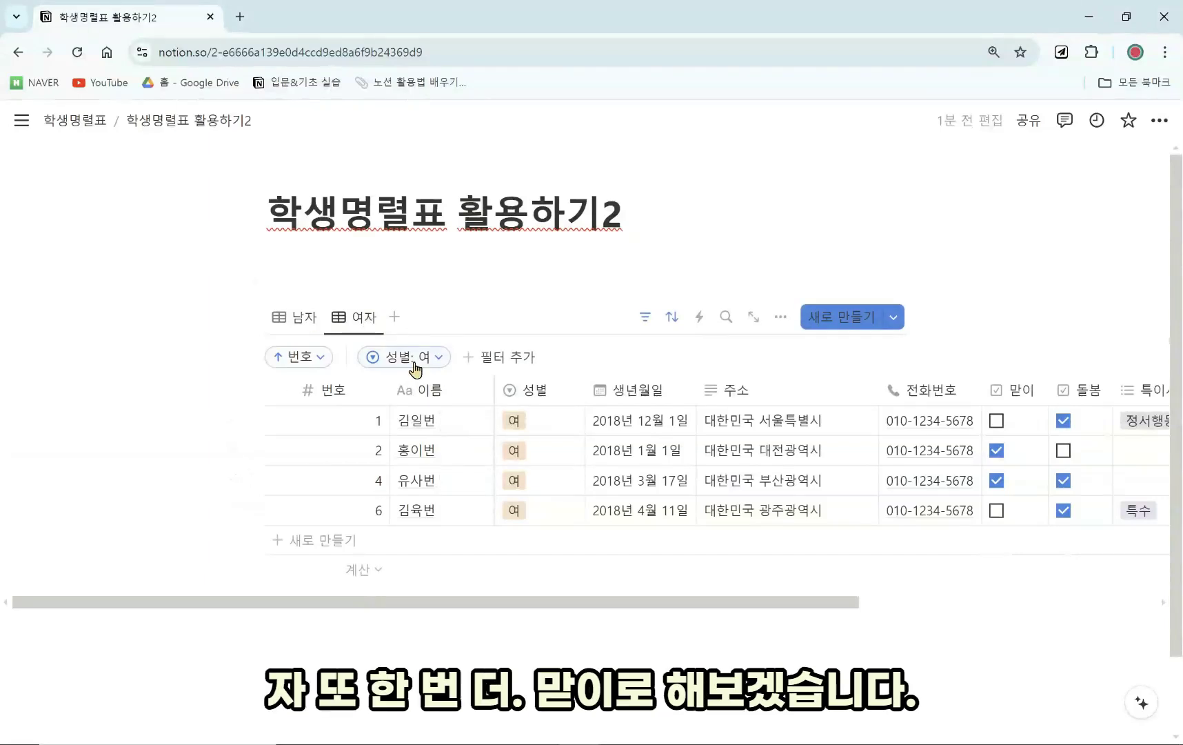
Duplicate the 여자 view and remove the copy's 성별: 여 filter.
click(366, 321)
click(405, 503)
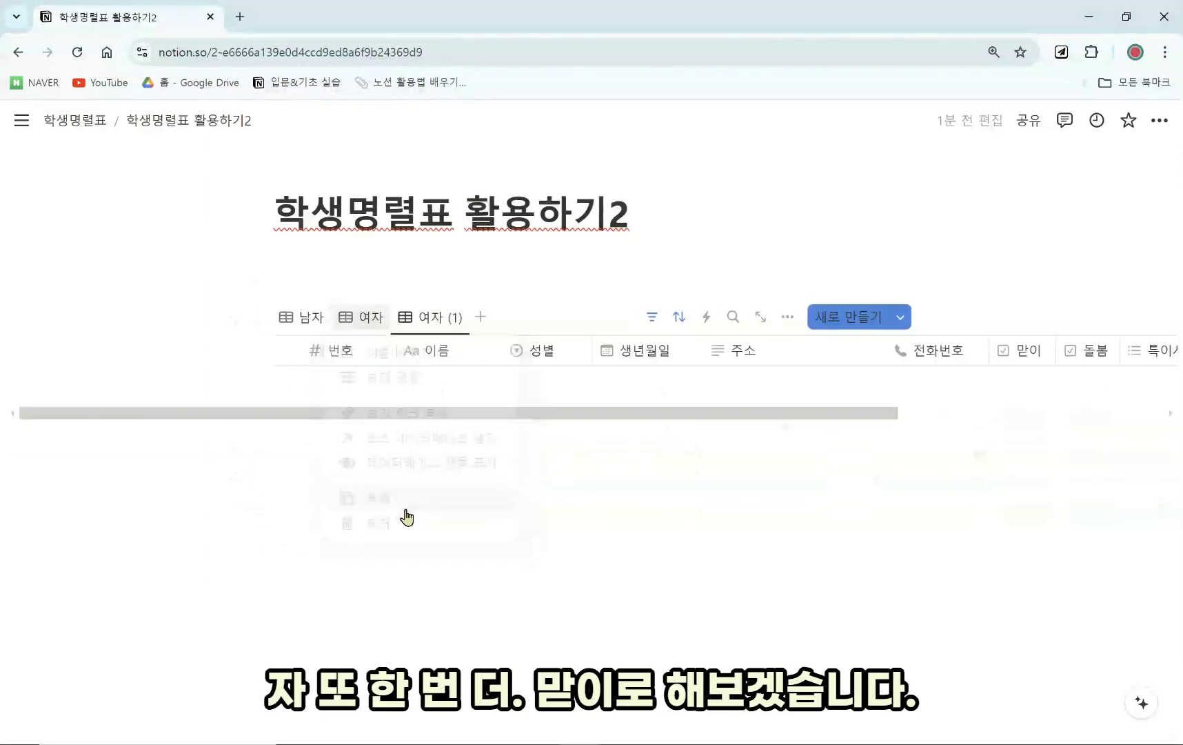
click(836, 541)
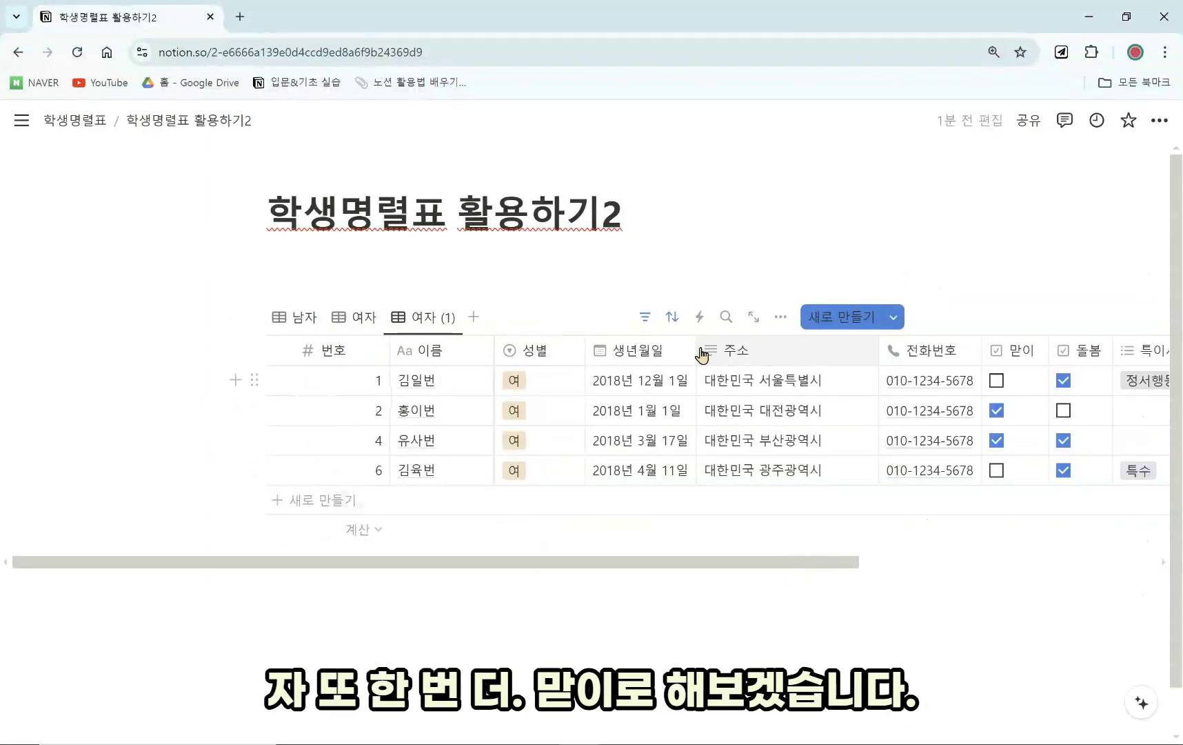
click(647, 317)
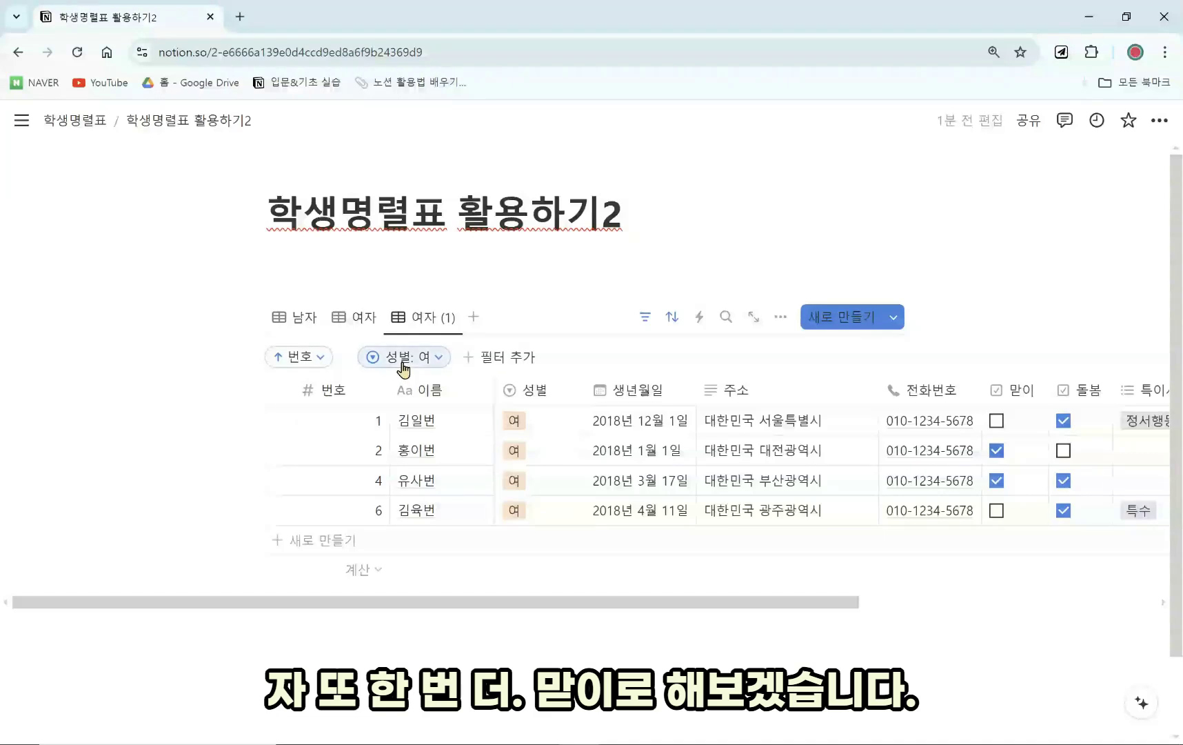
click(404, 359)
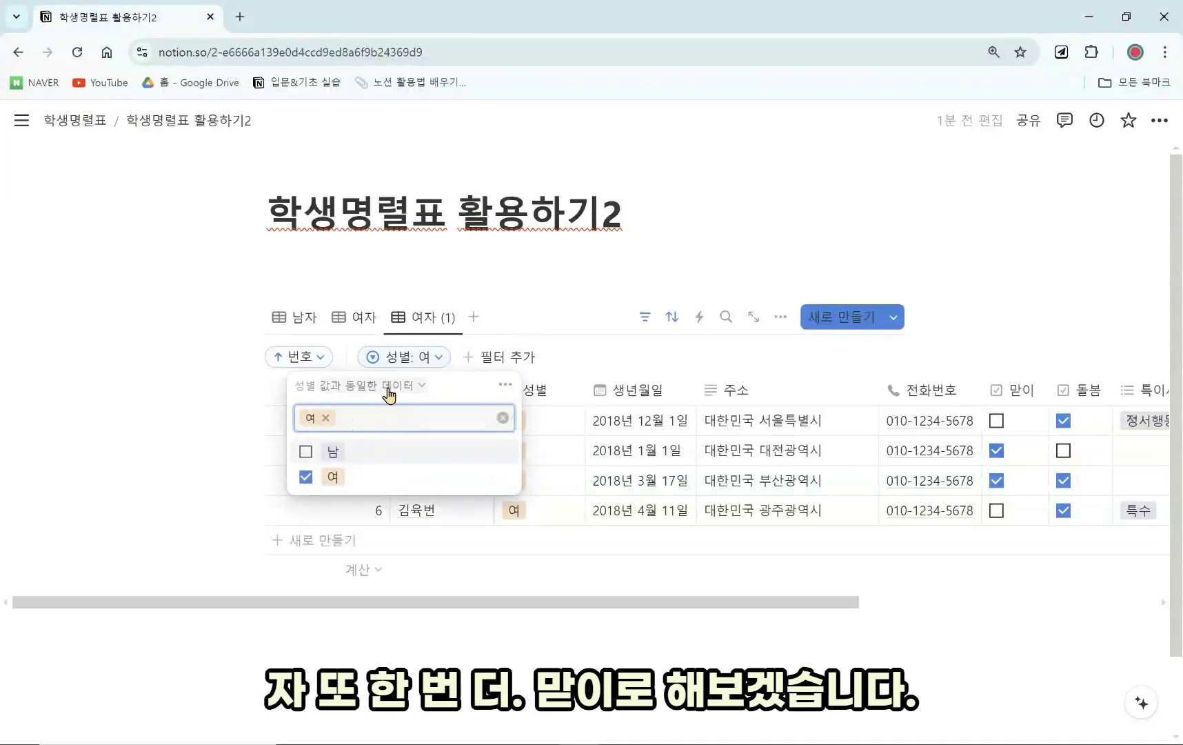
click(504, 390)
click(564, 394)
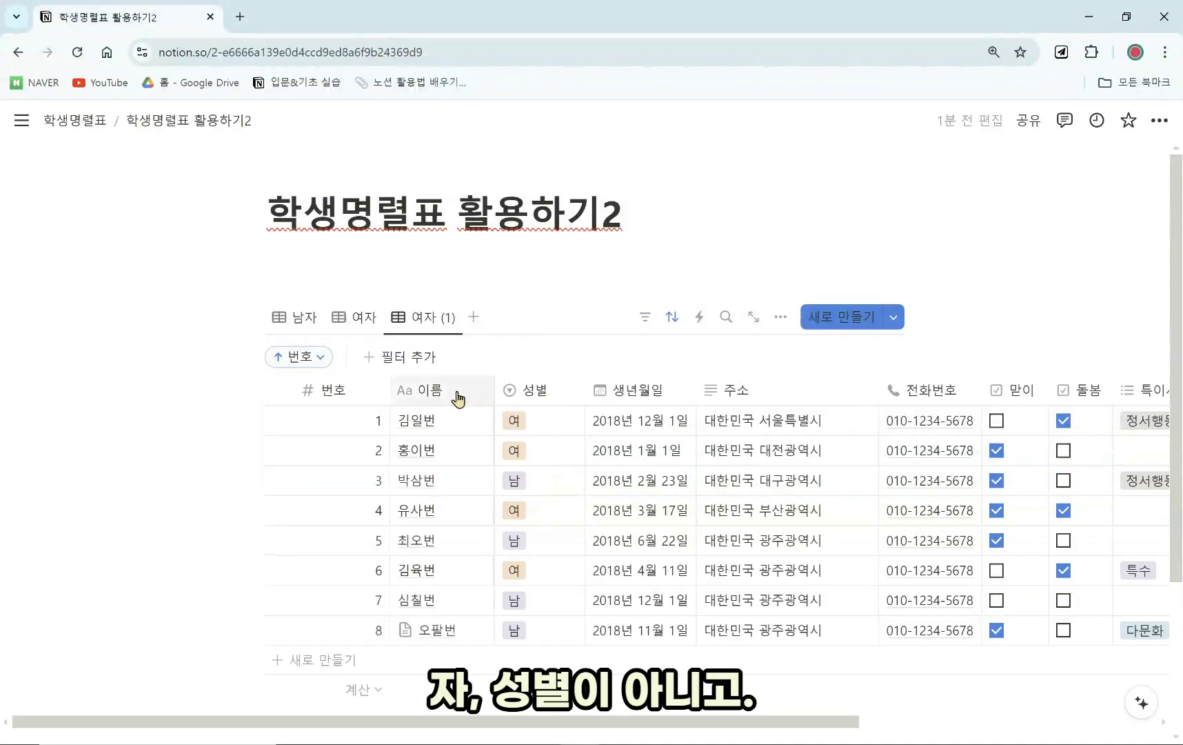
Filter the copy to students with 맏이 checked (체크 표시됨), showing five students.
click(416, 371)
click(353, 452)
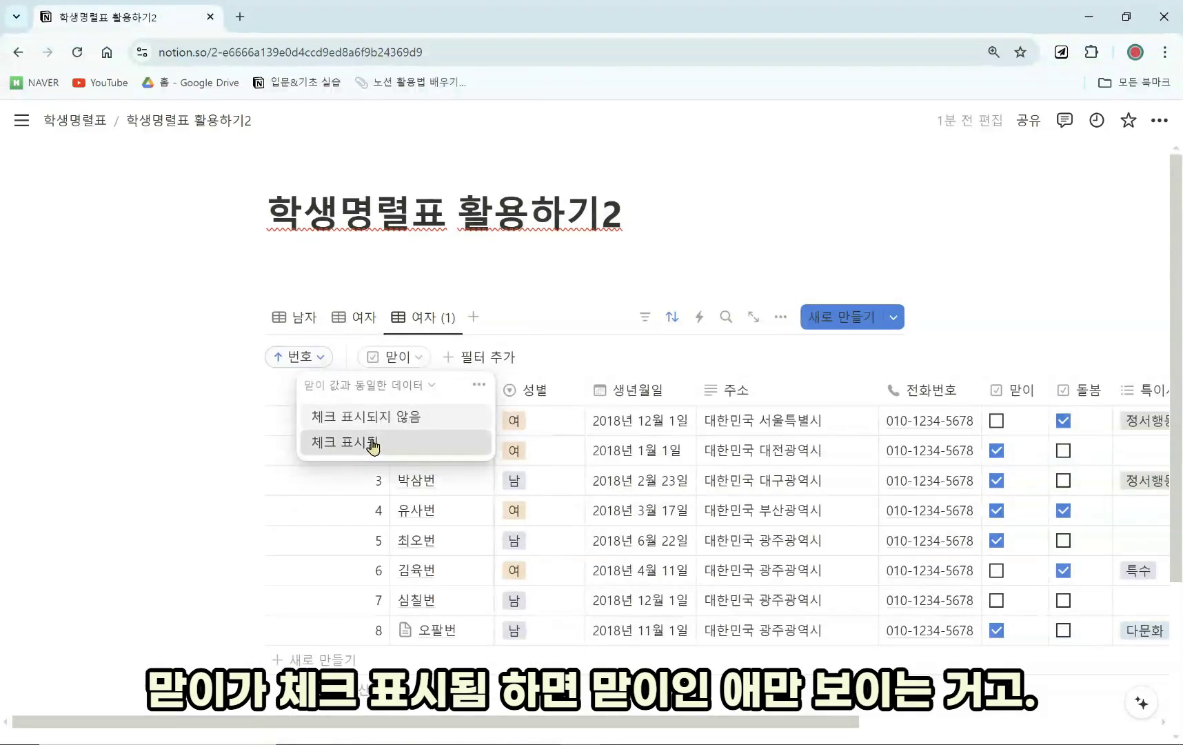
click(372, 443)
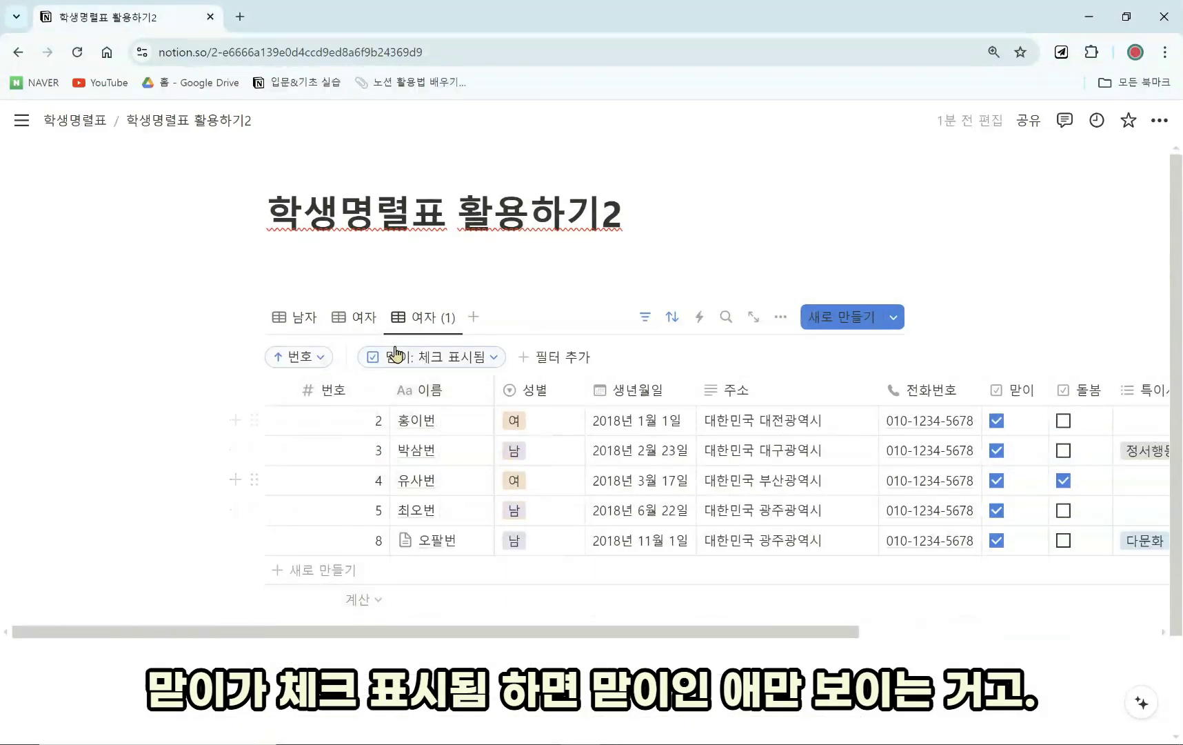
click(423, 323)
Duplicate the 여자 (1) view to create 여자 (2).
click(453, 504)
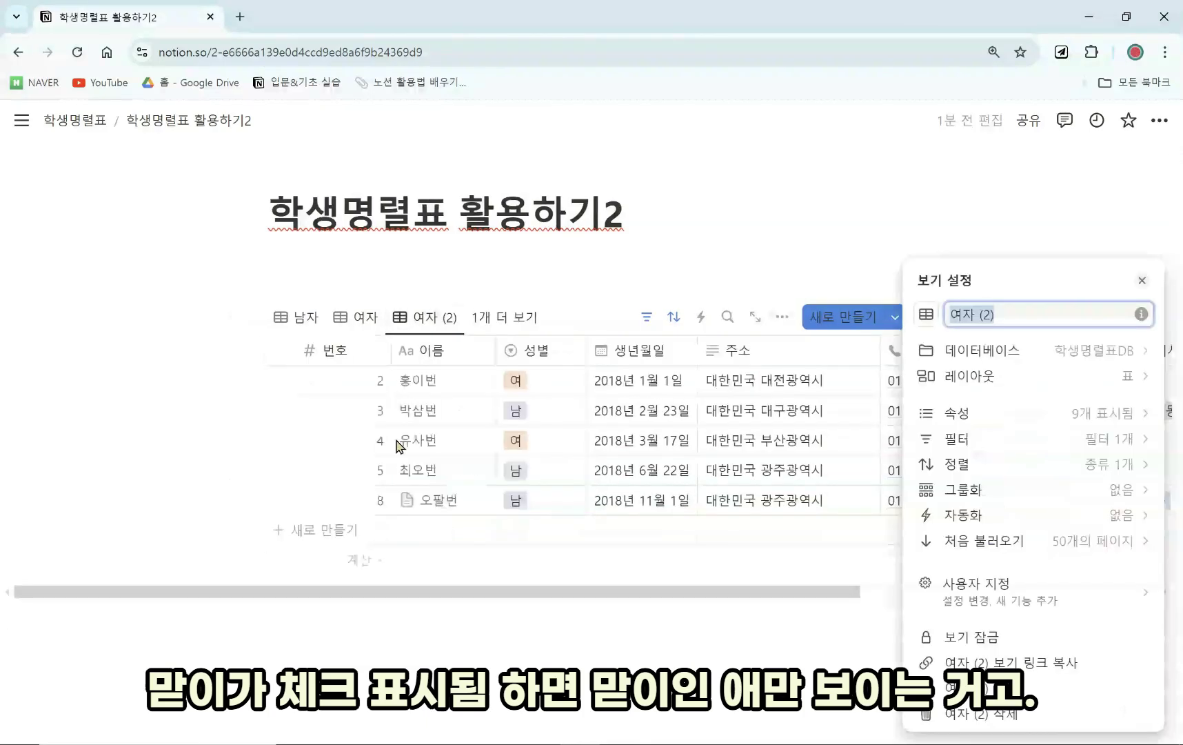
click(426, 318)
click(427, 317)
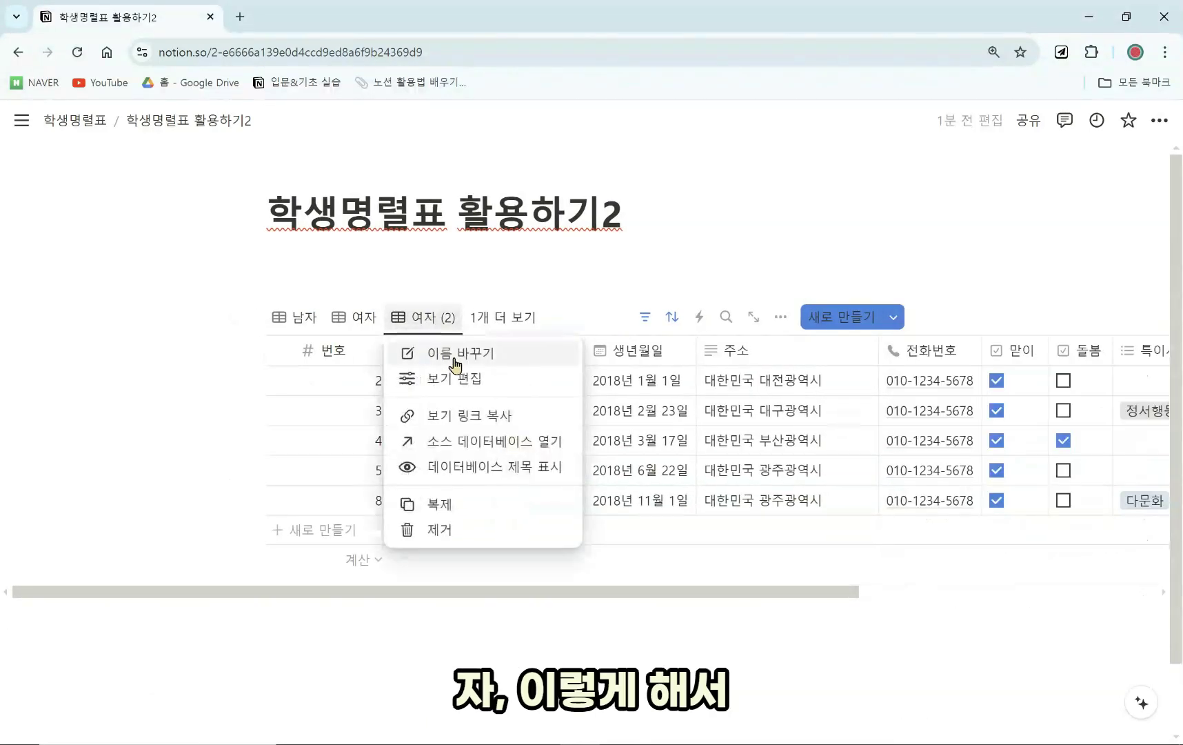
click(454, 358)
click(488, 293)
click(500, 317)
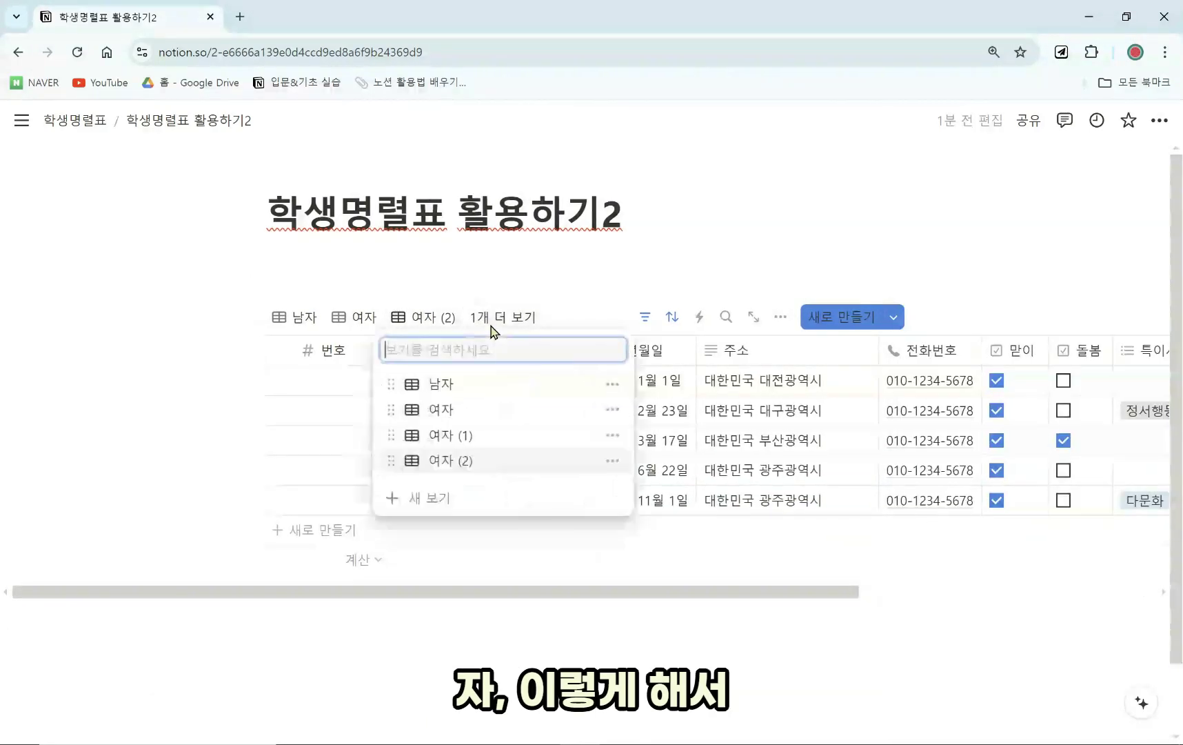
click(475, 437)
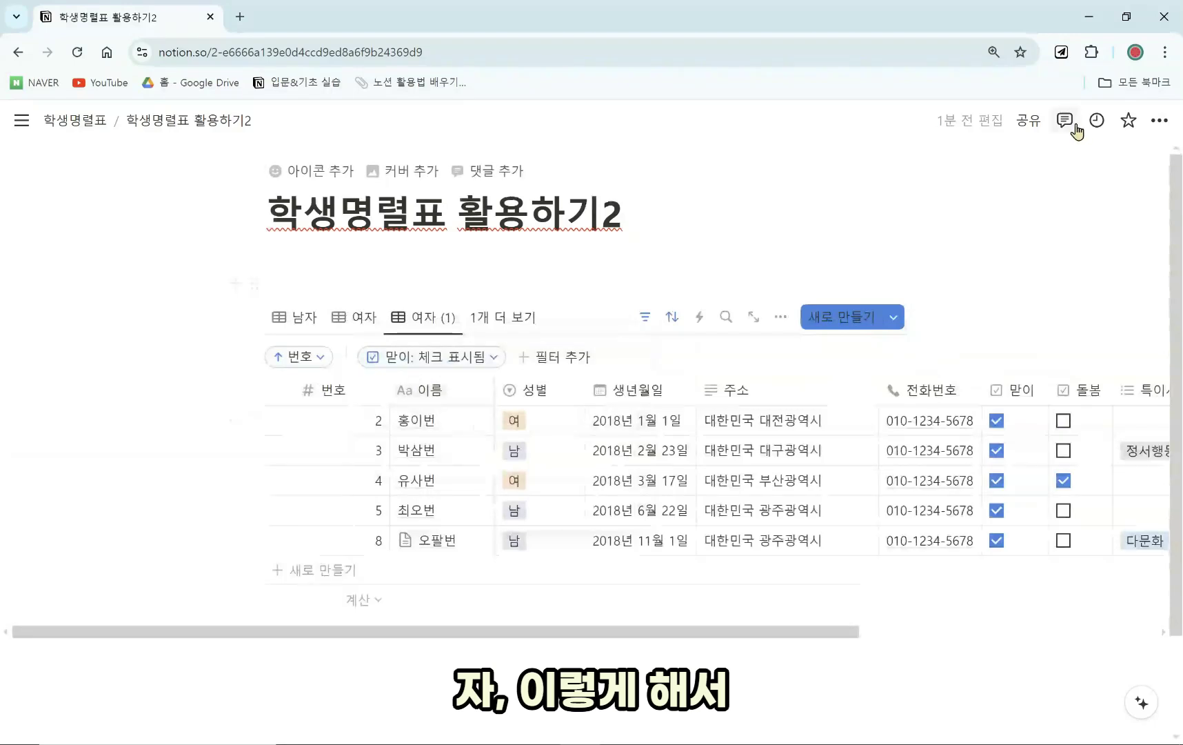
Turn on 전체 너비 so the page is full width.
click(1160, 120)
click(1128, 257)
click(808, 644)
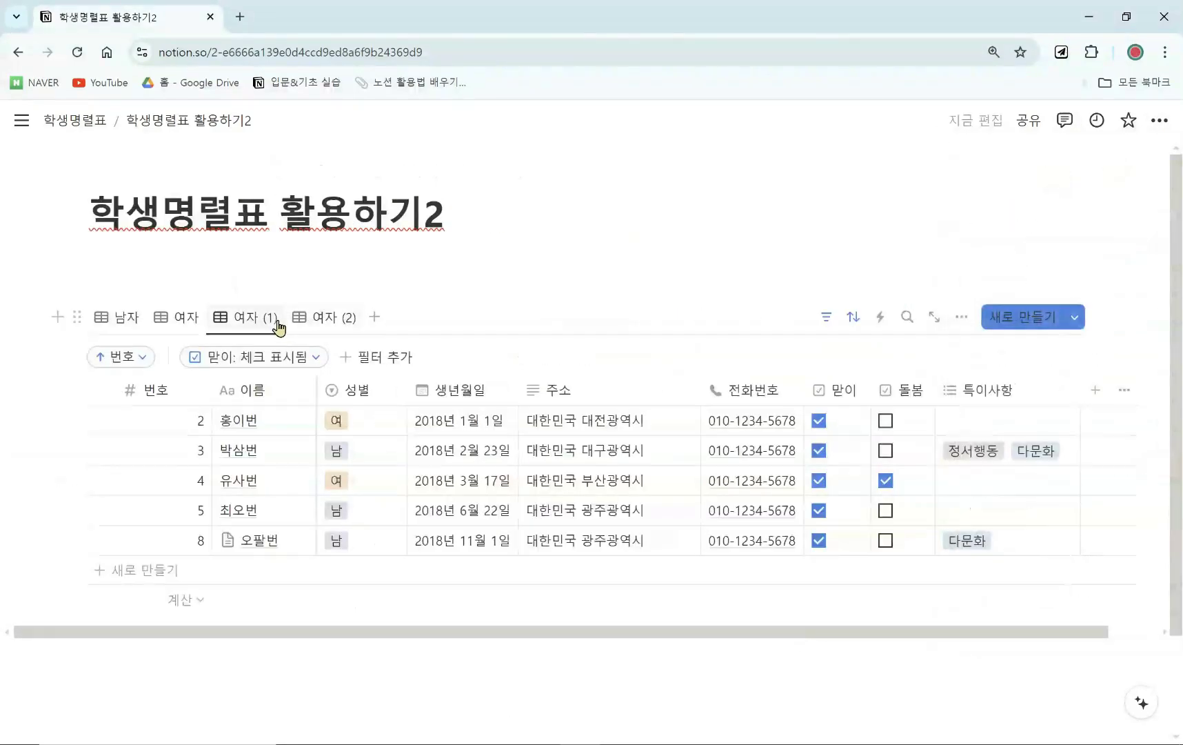
Rename 여자 (1) to 맏이 and 여자 (2) to 맏이x.
click(273, 318)
click(300, 353)
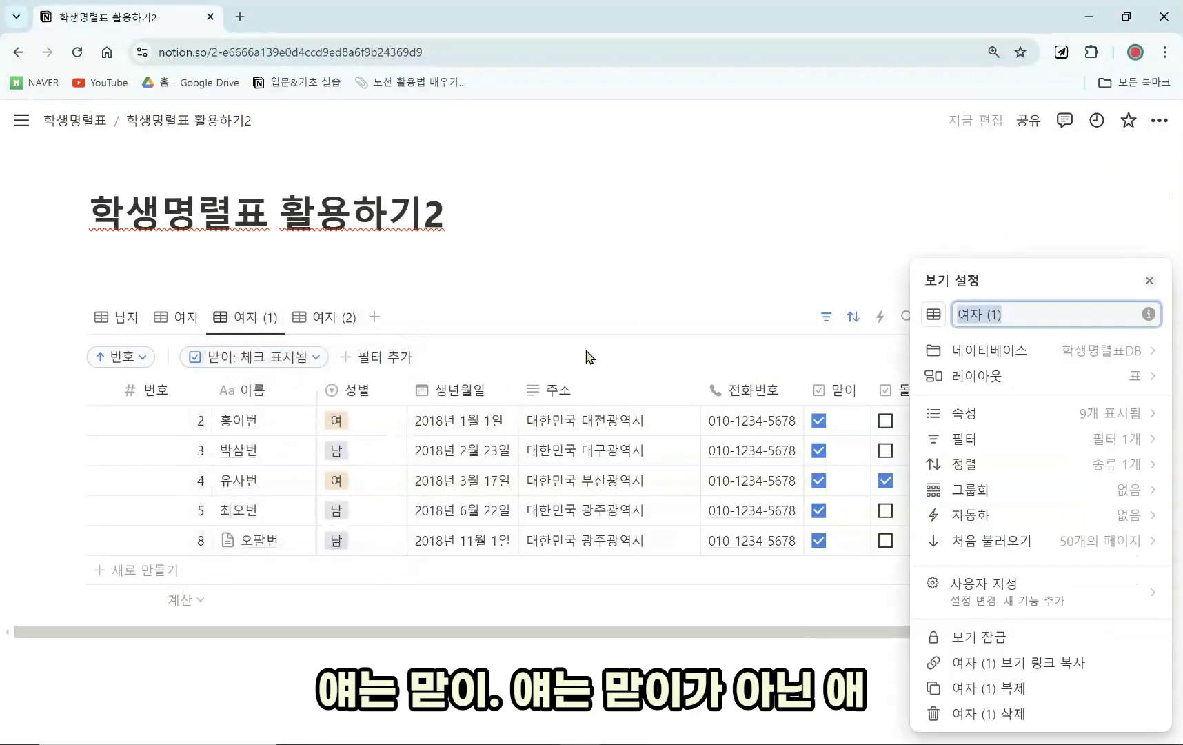
text(ㅁㄷ)
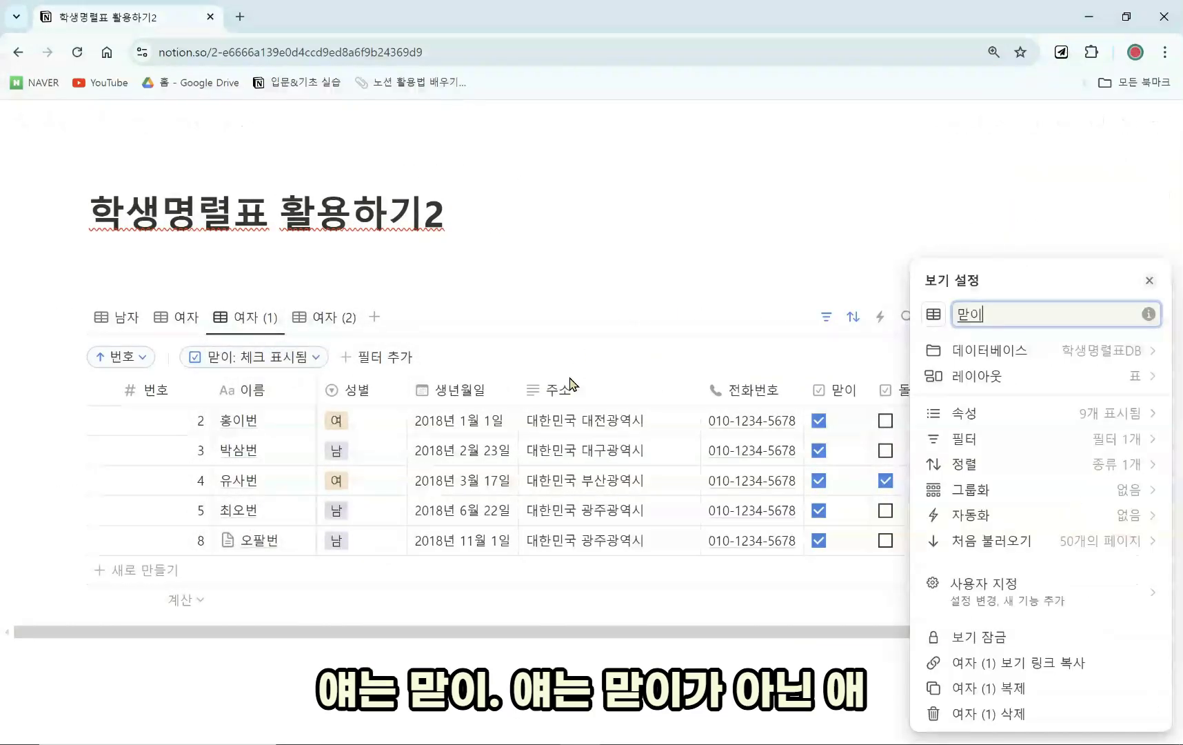
click(314, 317)
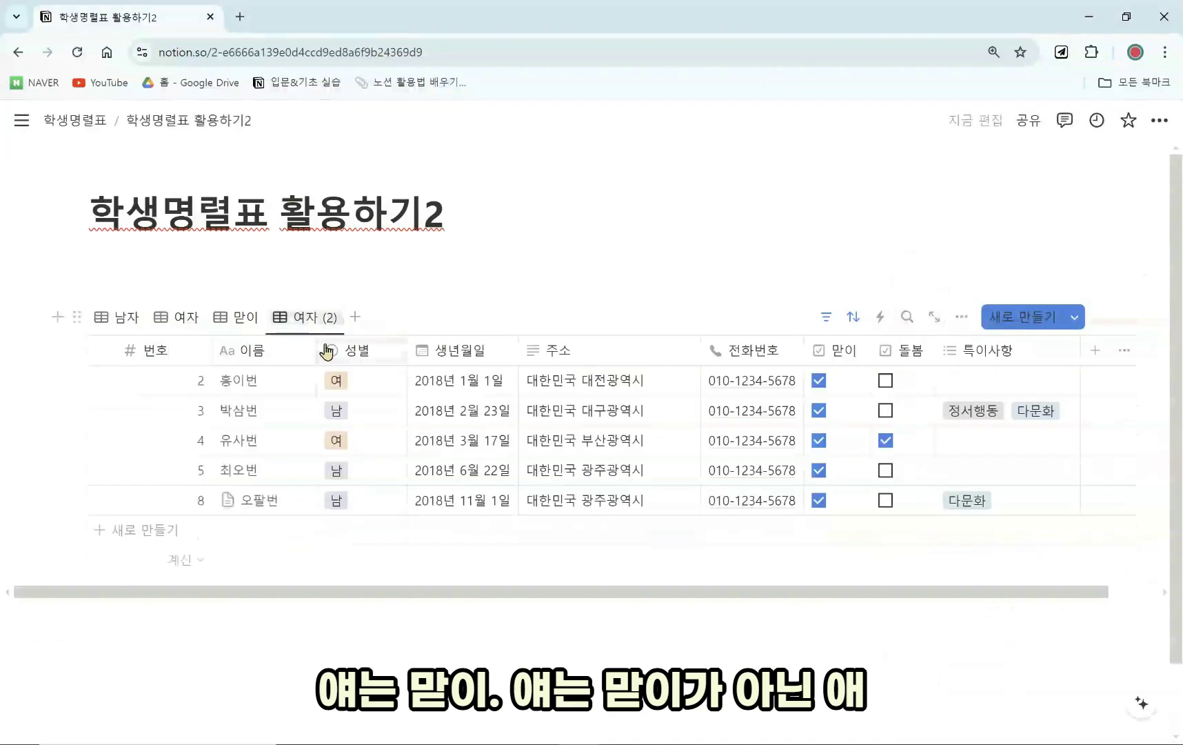
click(316, 319)
click(328, 350)
text(매)
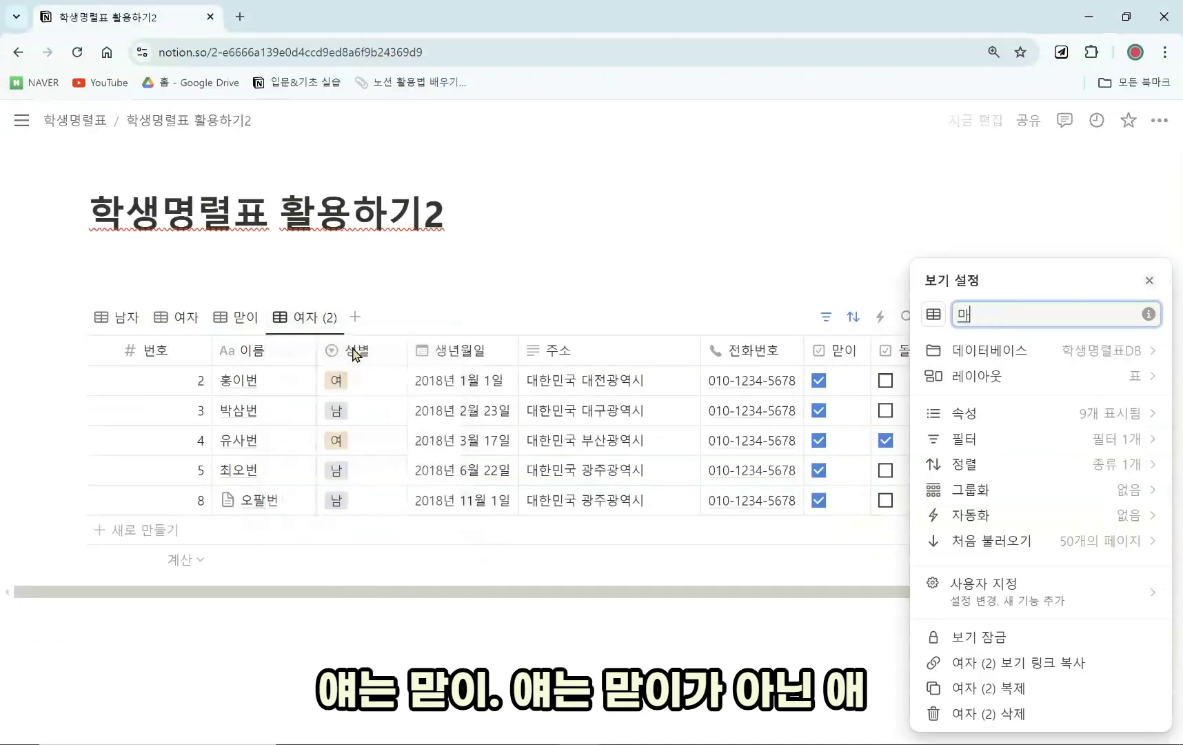
text(ㄷ이)
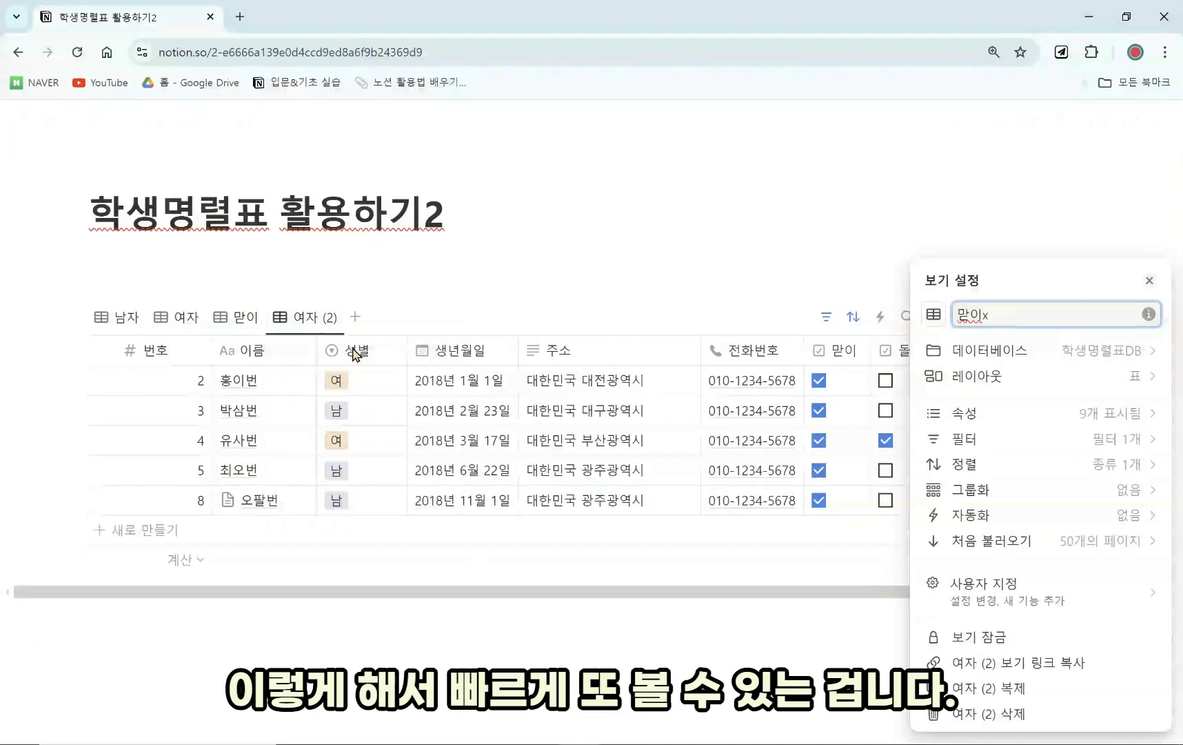
click(447, 315)
Set the 맏이x view's 맏이 filter to 체크 표시되지 않음, leaving three students.
click(237, 317)
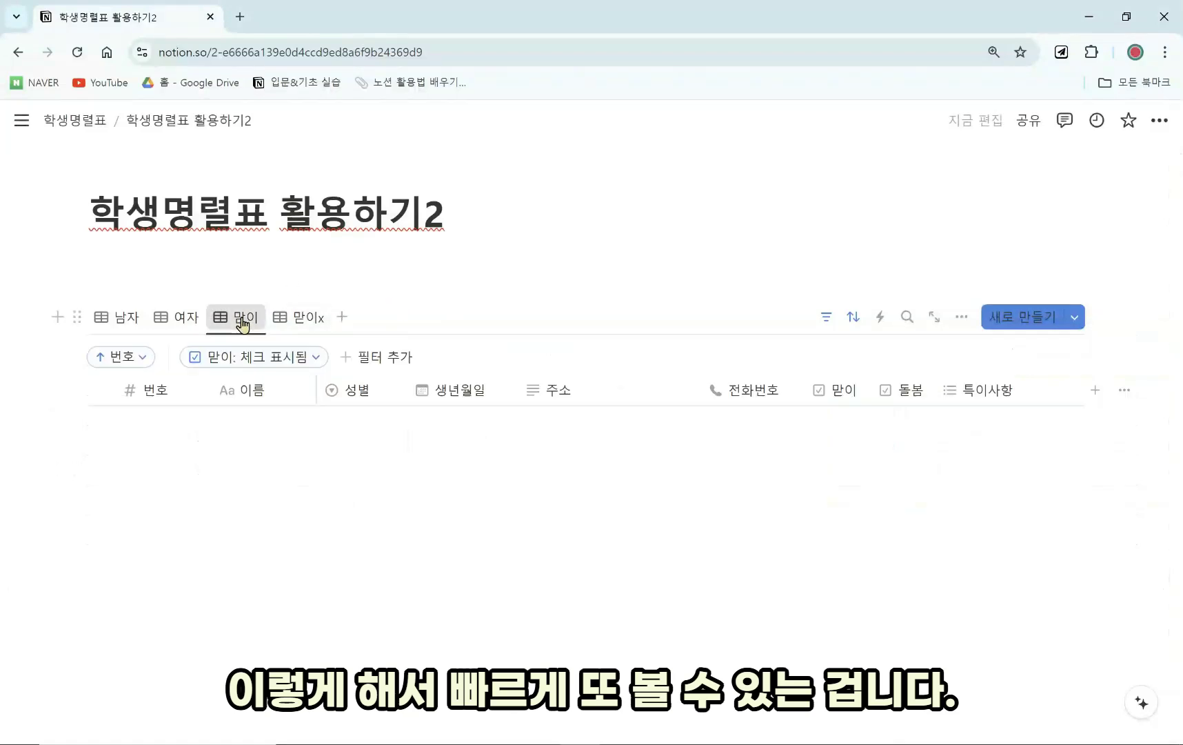
click(297, 317)
click(243, 318)
click(293, 322)
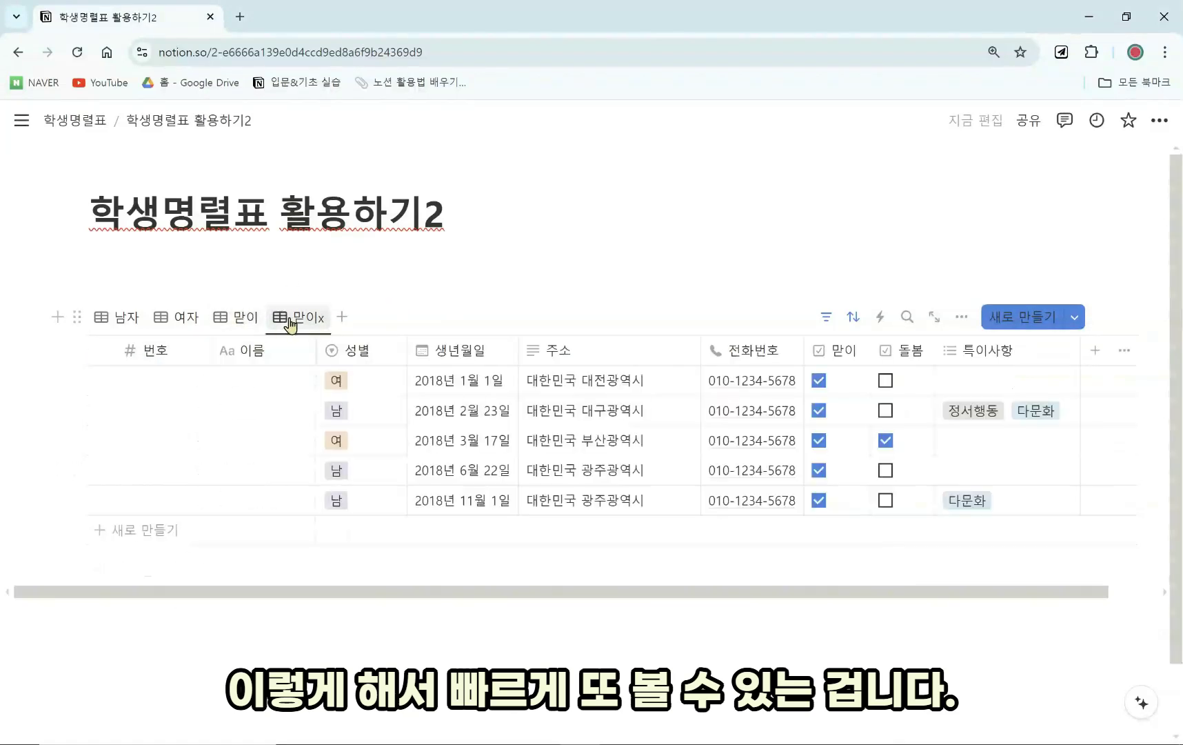
click(266, 324)
click(298, 318)
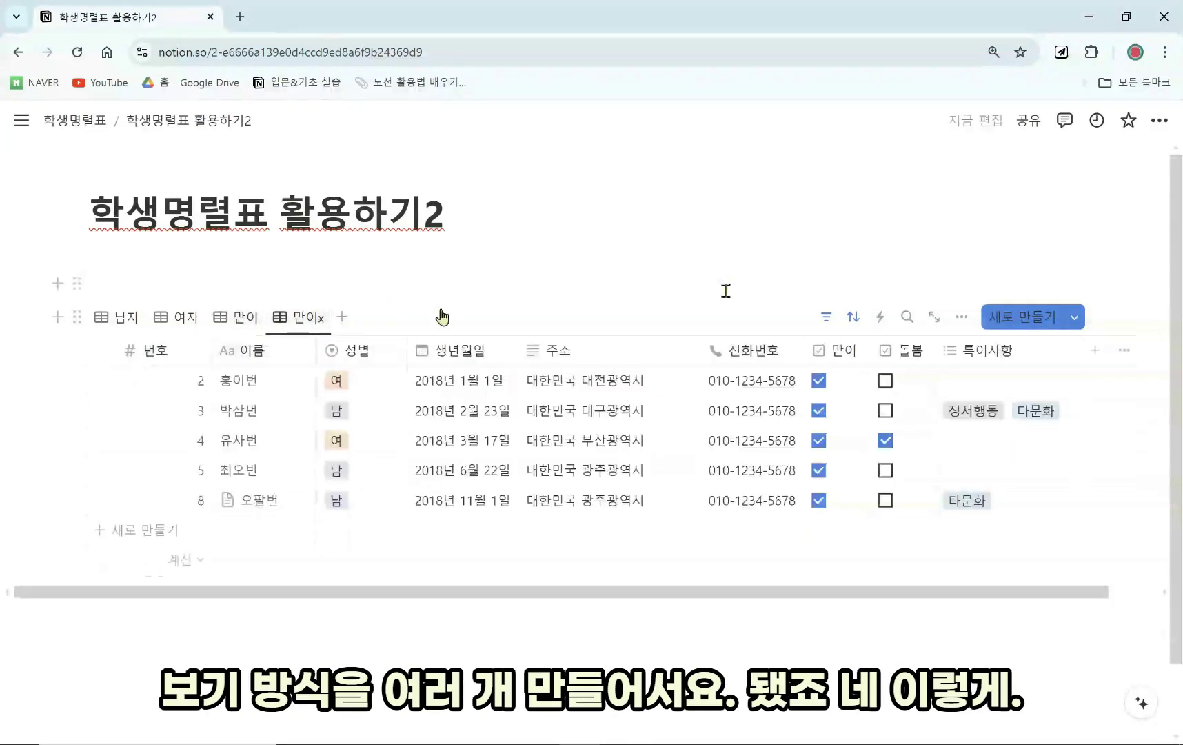
click(827, 317)
click(301, 364)
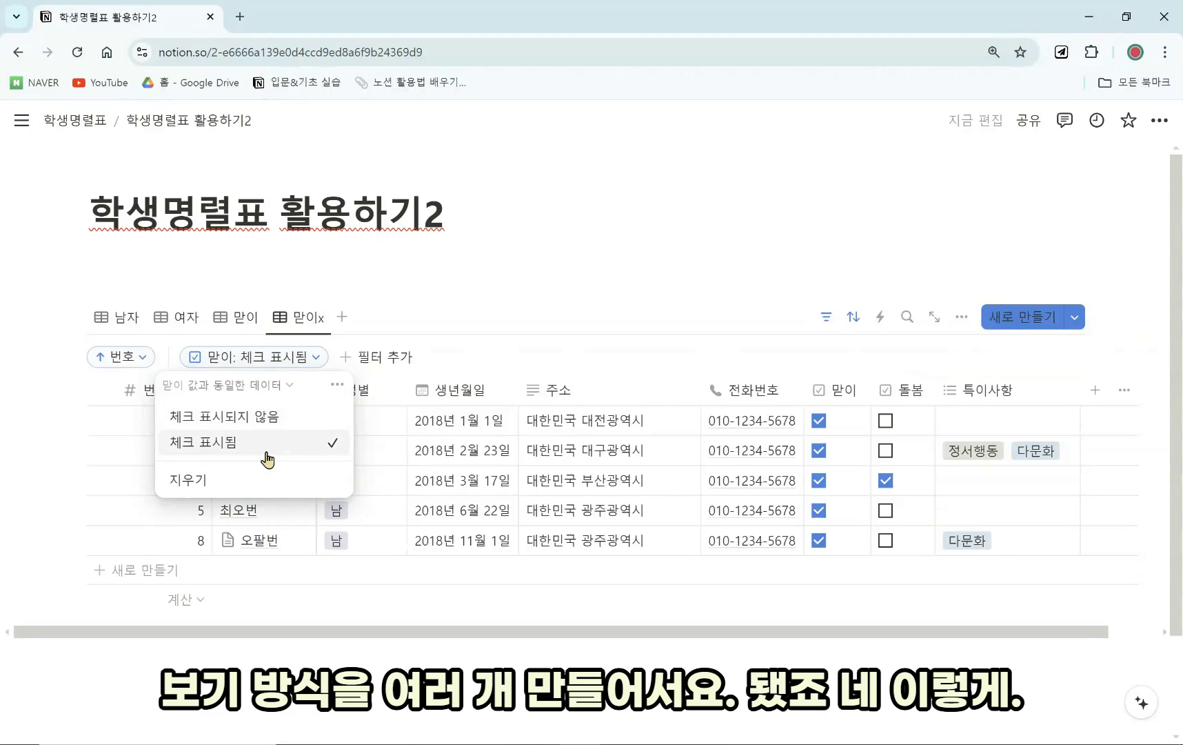
click(272, 417)
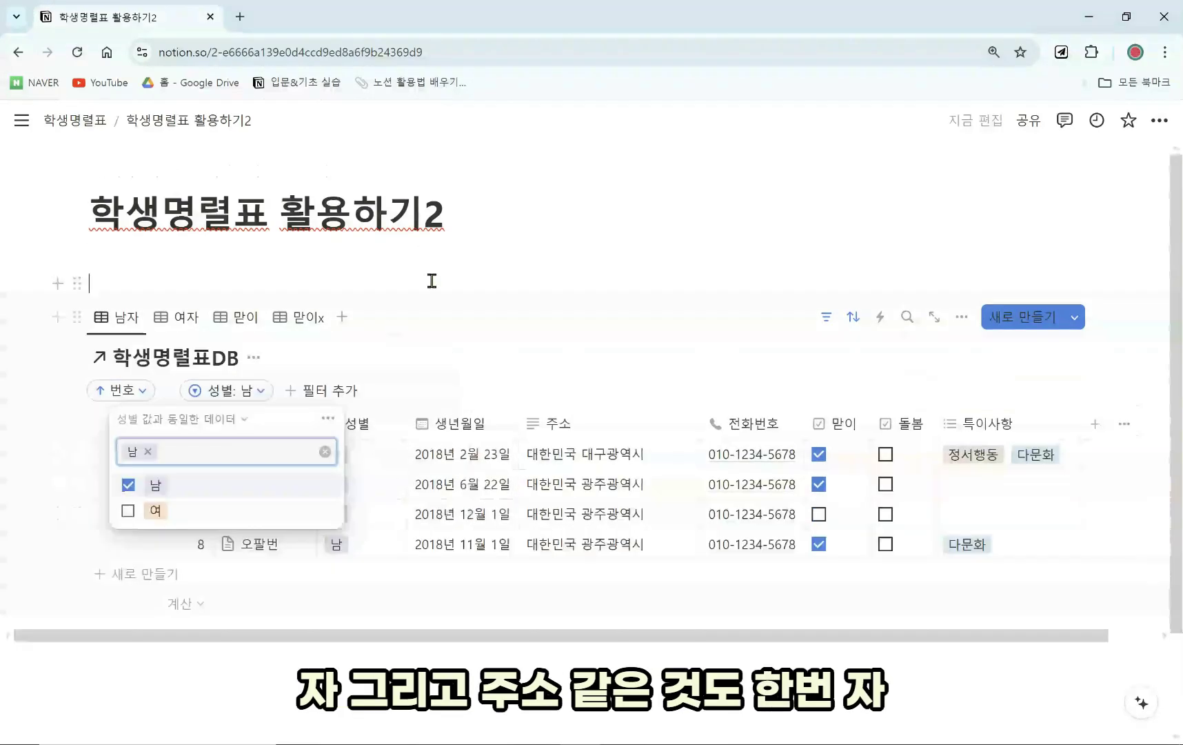
click(430, 280)
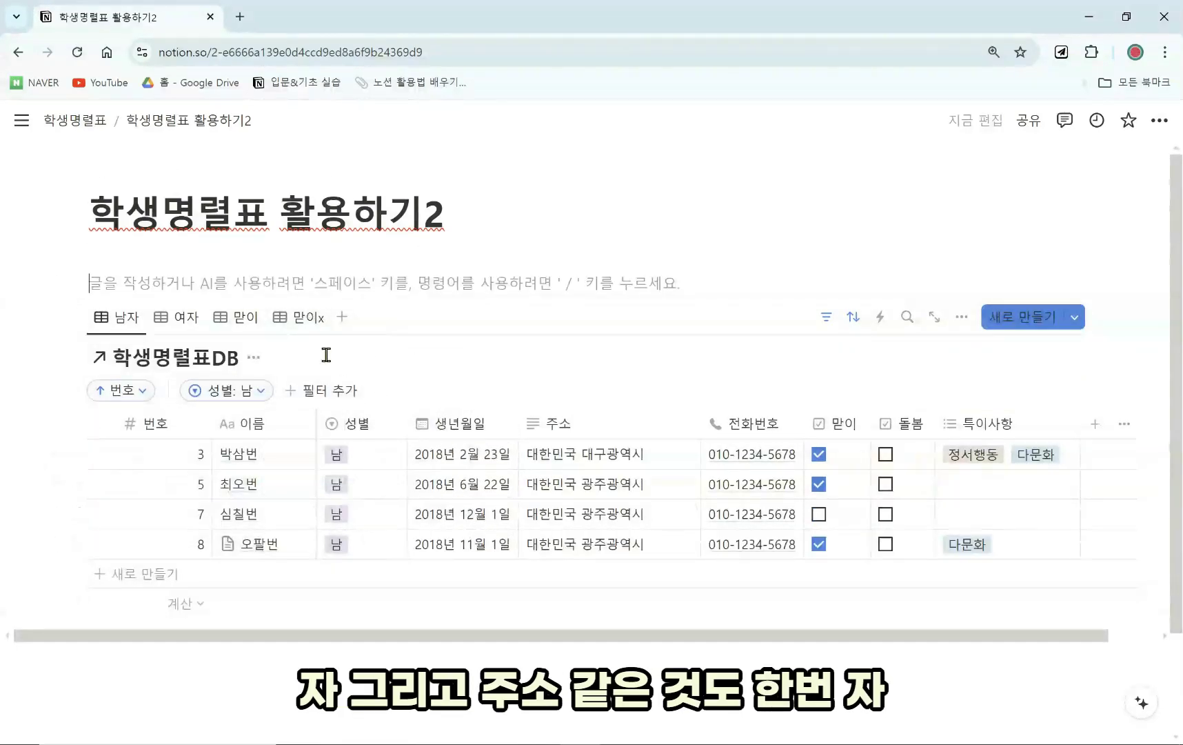
Duplicate 맏이x as 맏이x (1) and delete its 맏이 filter so all eight students show.
click(301, 328)
click(301, 318)
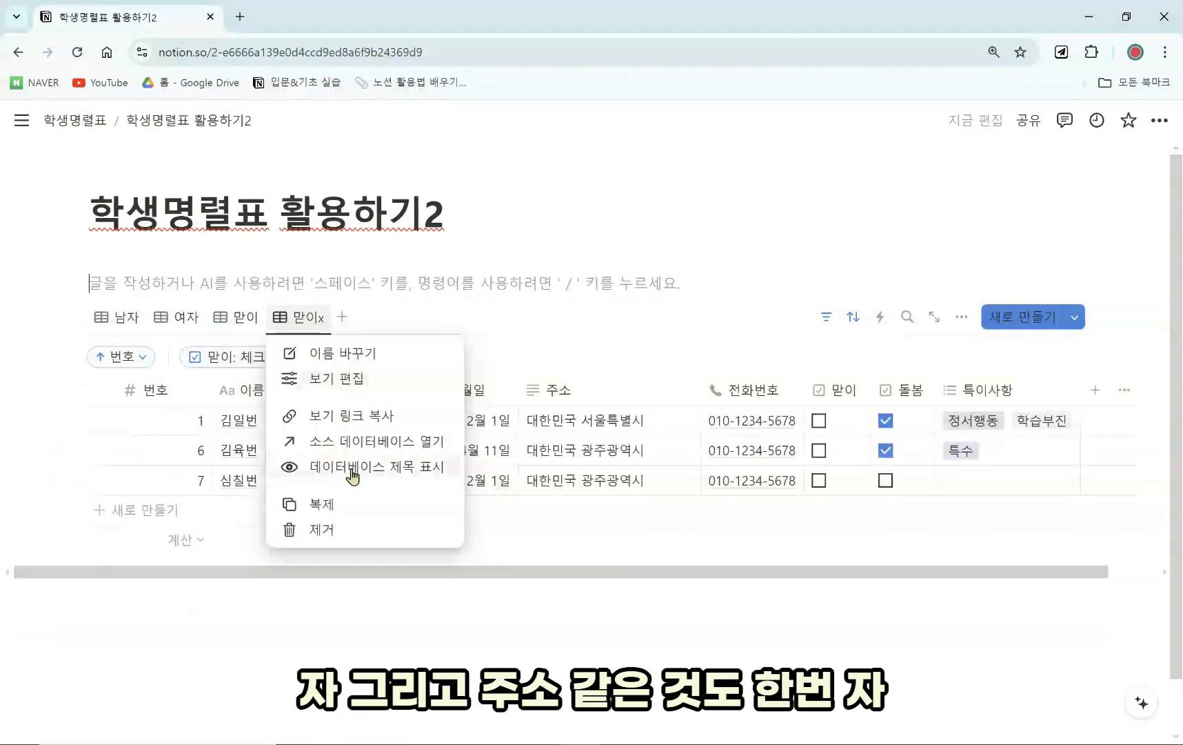
click(362, 509)
click(788, 322)
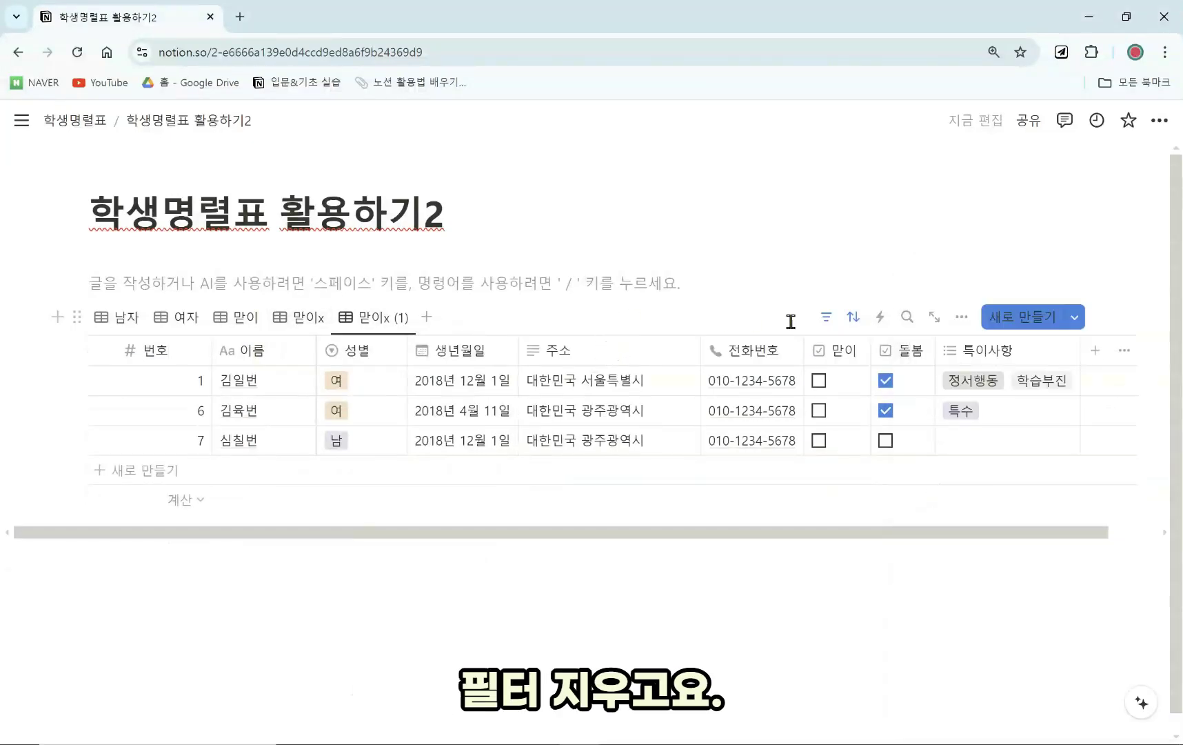
click(826, 316)
click(286, 370)
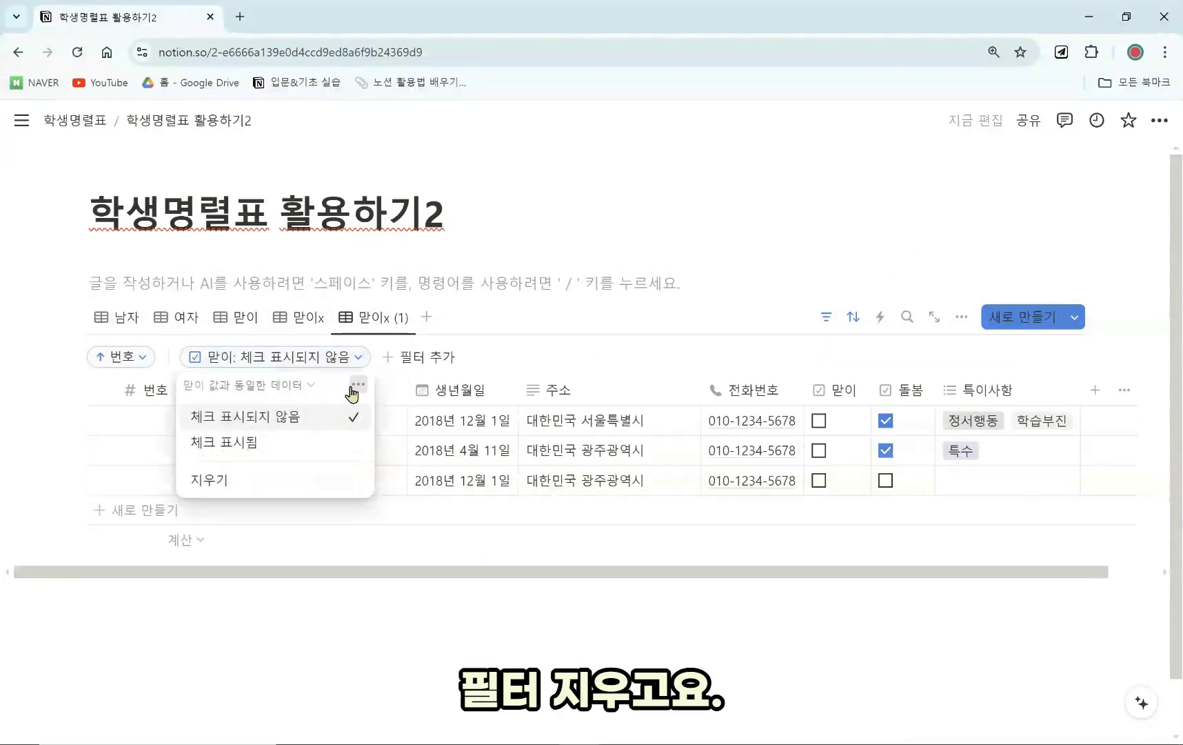
click(356, 388)
click(414, 392)
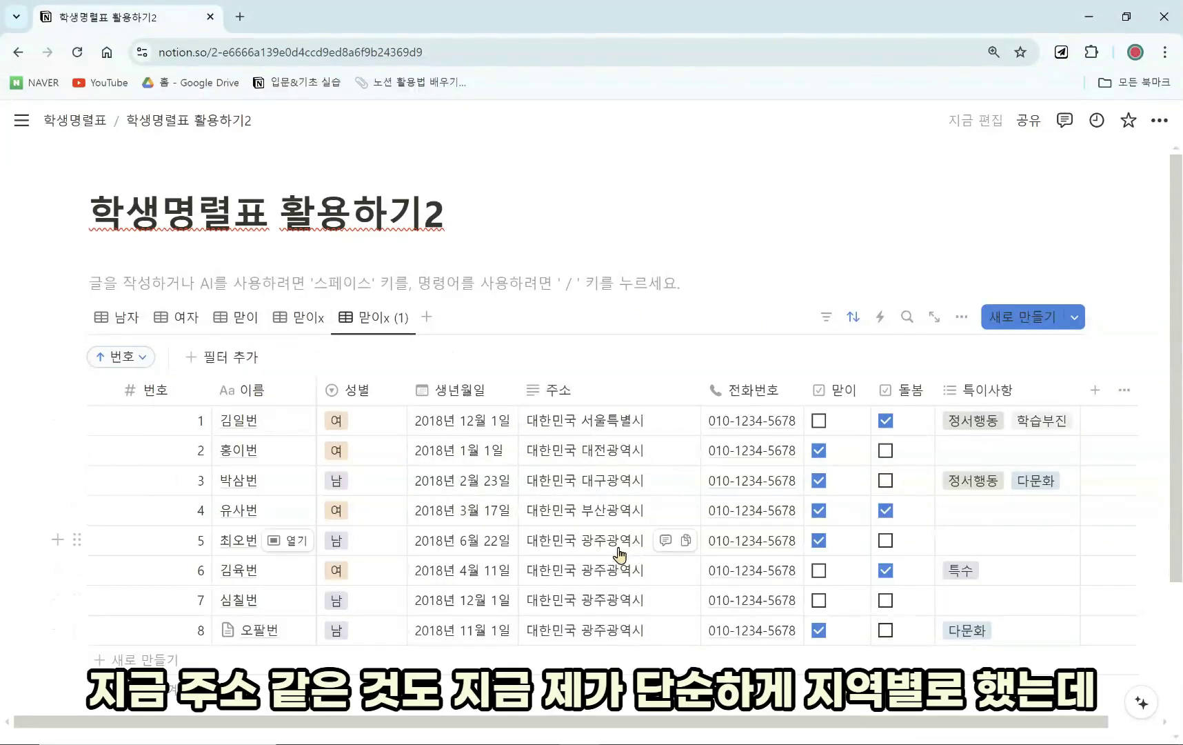
click(624, 569)
key(Escape)
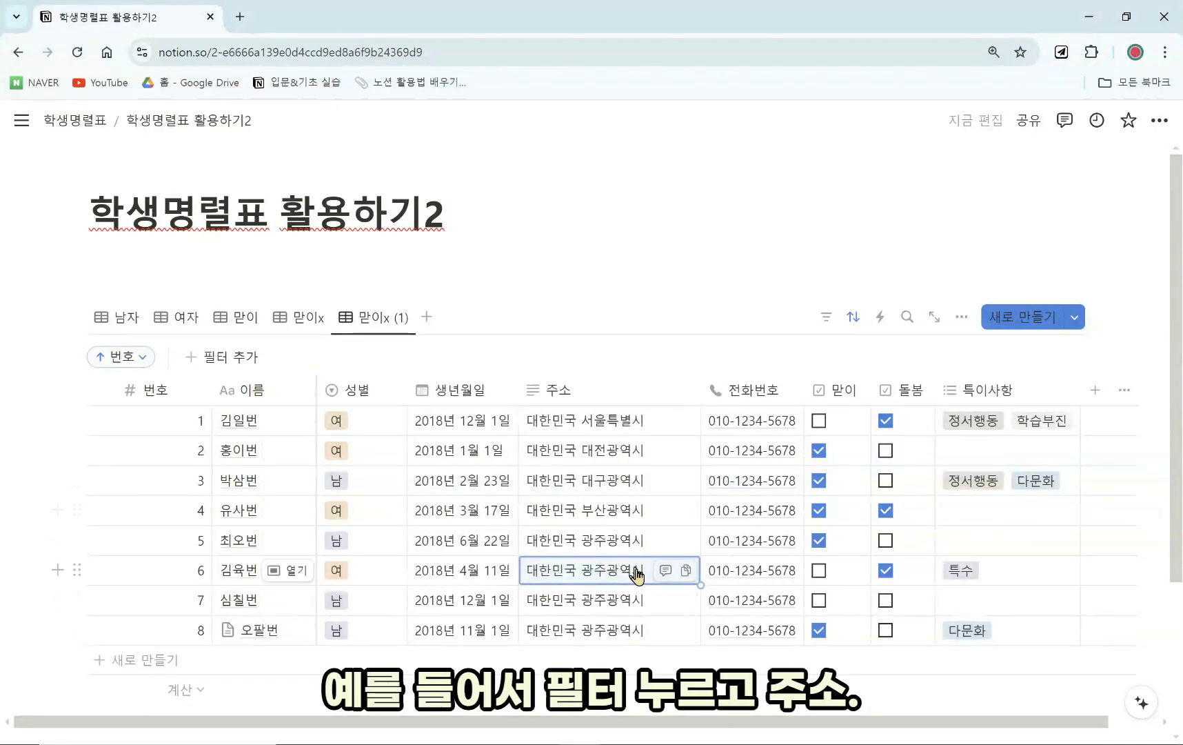
Filter 맏이x (1) to 주소 containing 서울, then duplicate it as 맏이x (2).
click(824, 320)
click(851, 319)
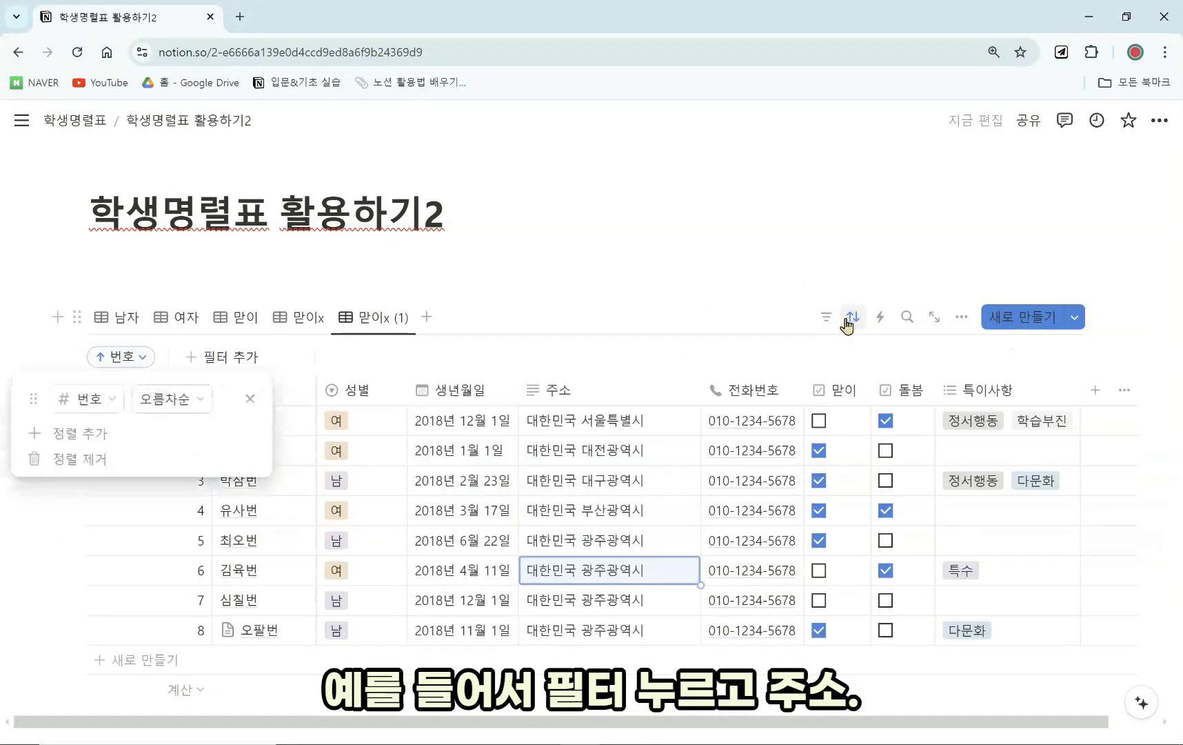
click(826, 316)
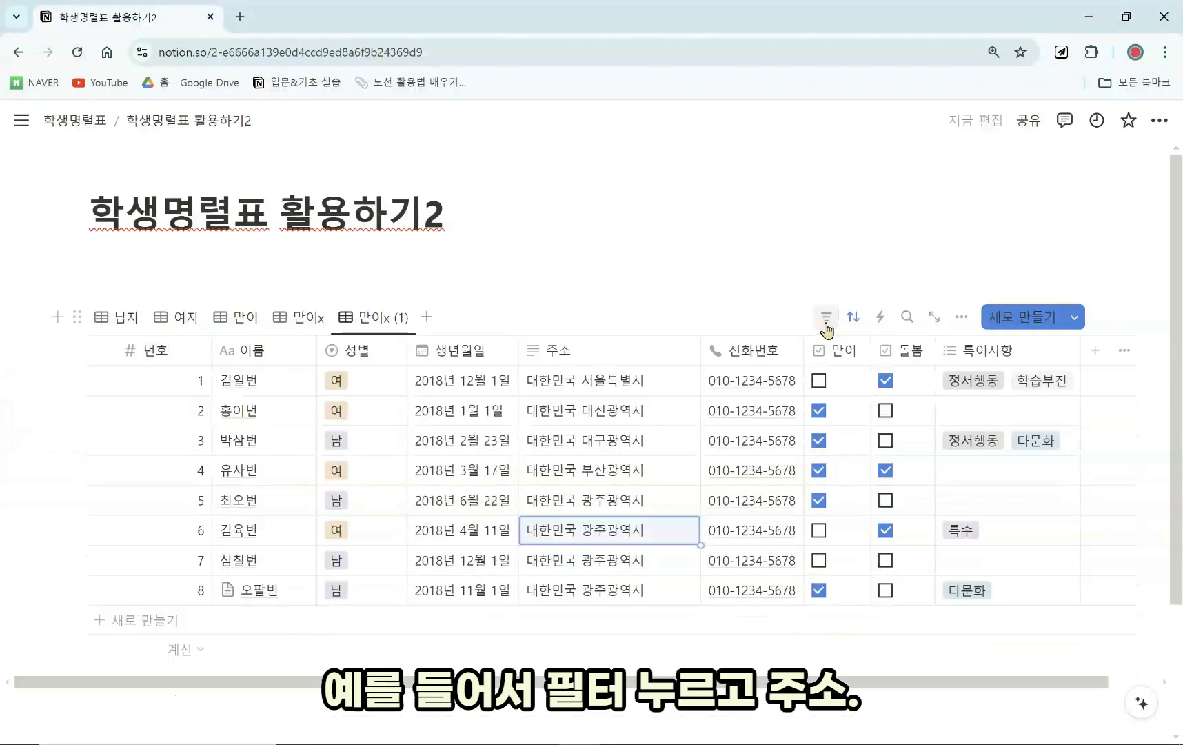
click(826, 317)
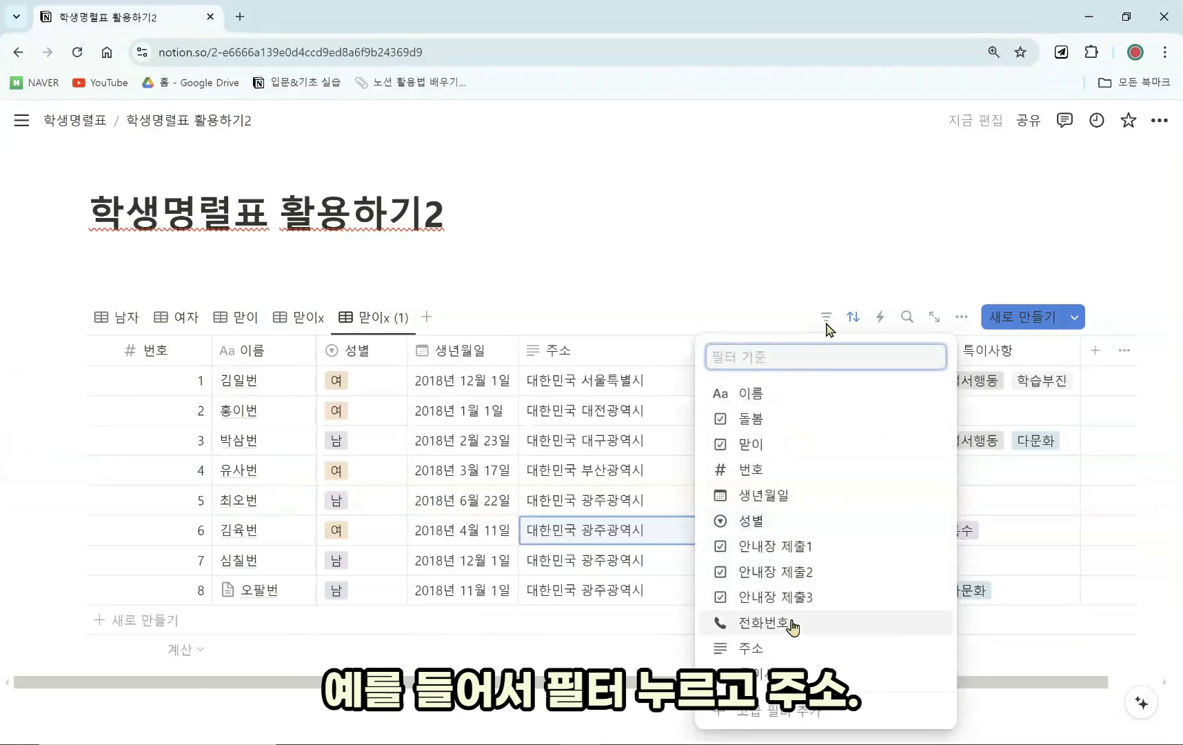
click(789, 648)
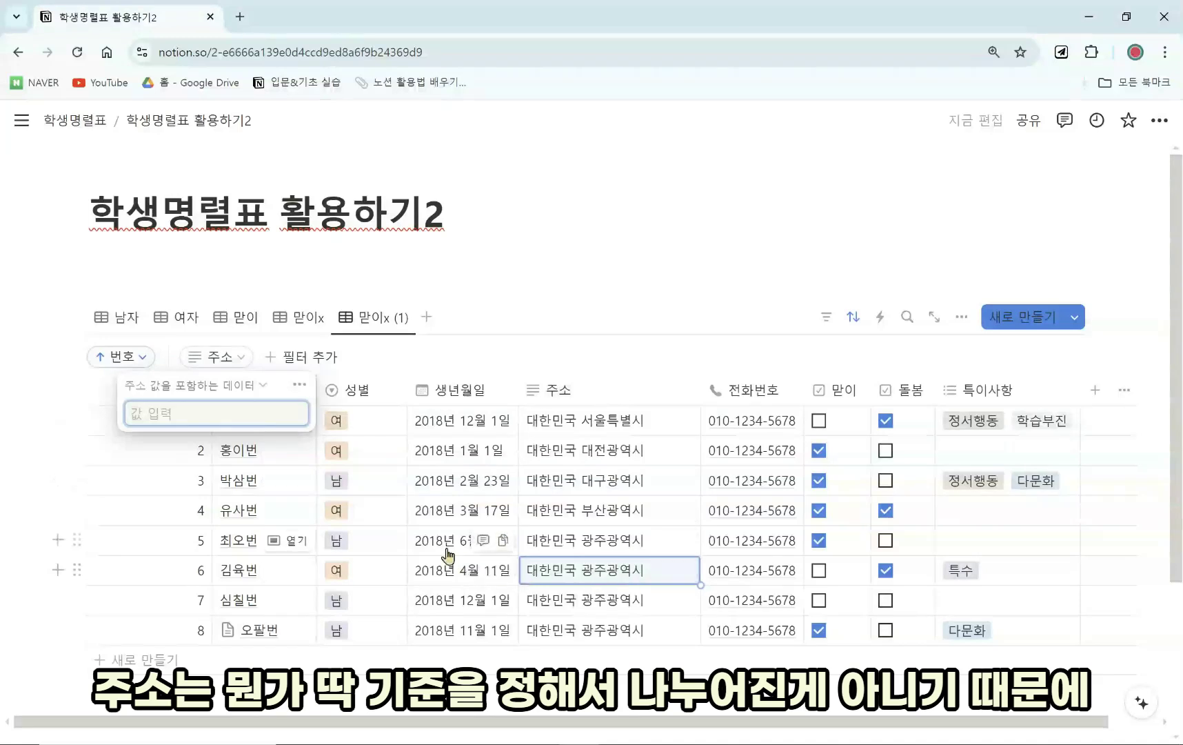
click(217, 386)
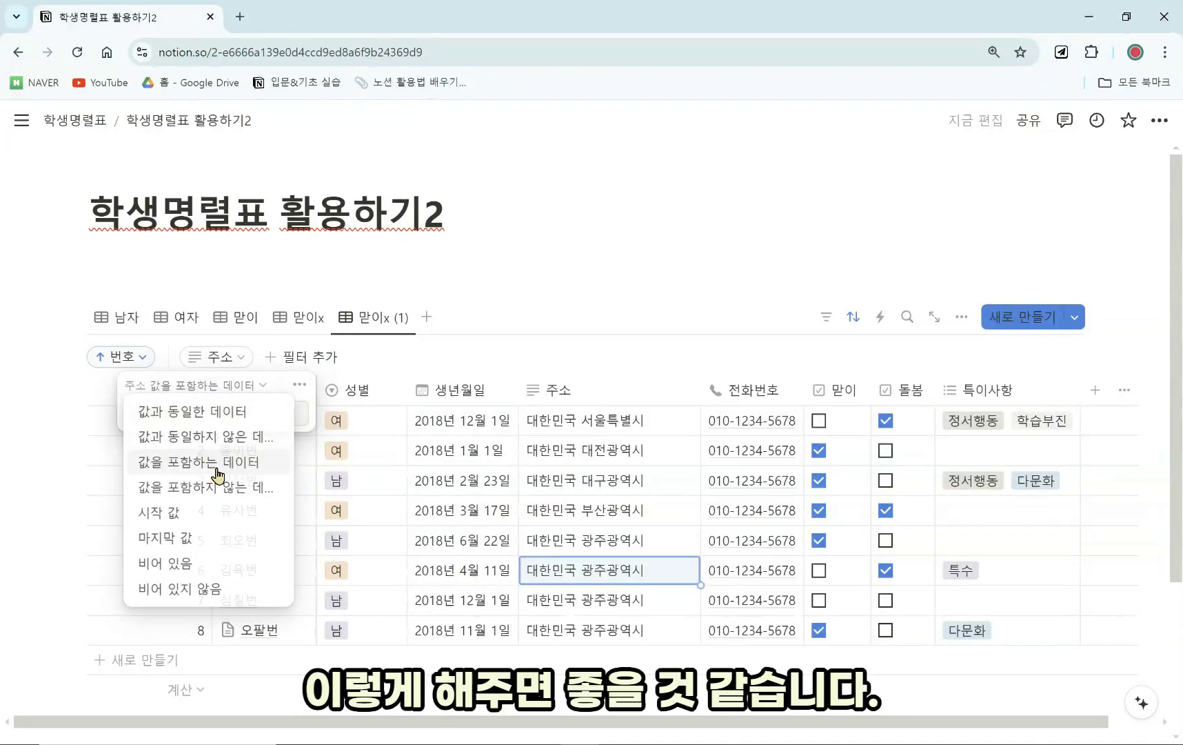
click(218, 475)
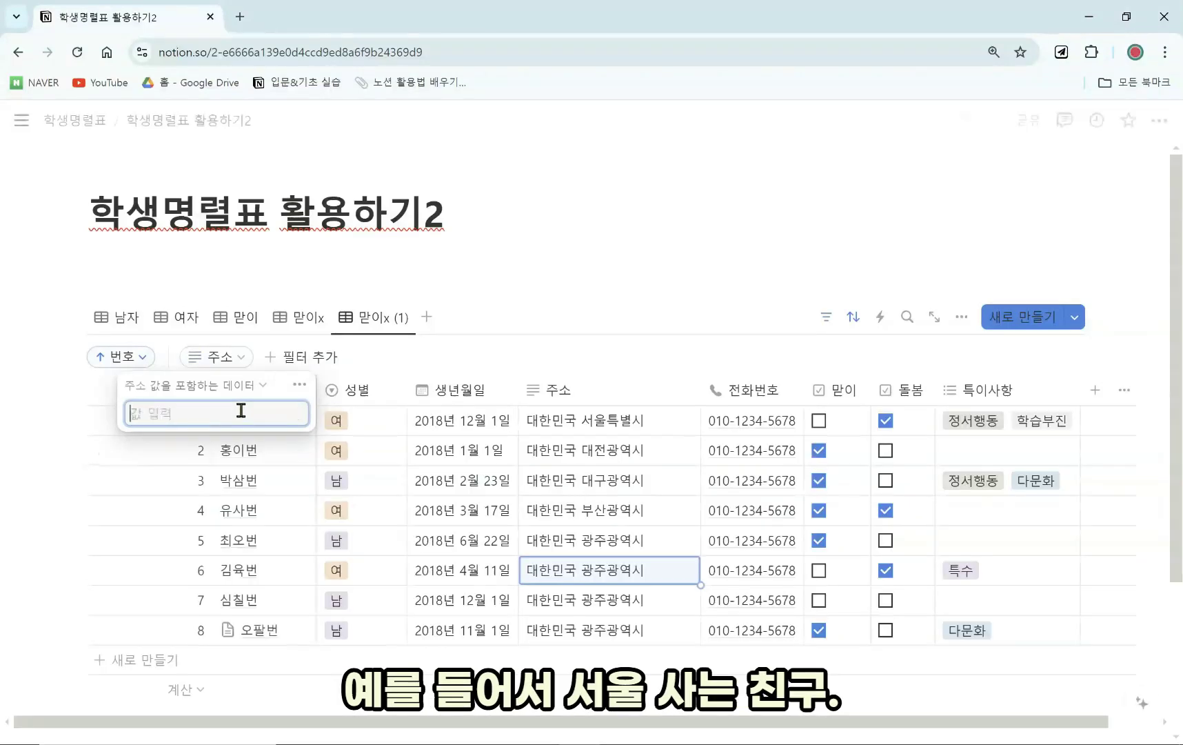
text(서울)
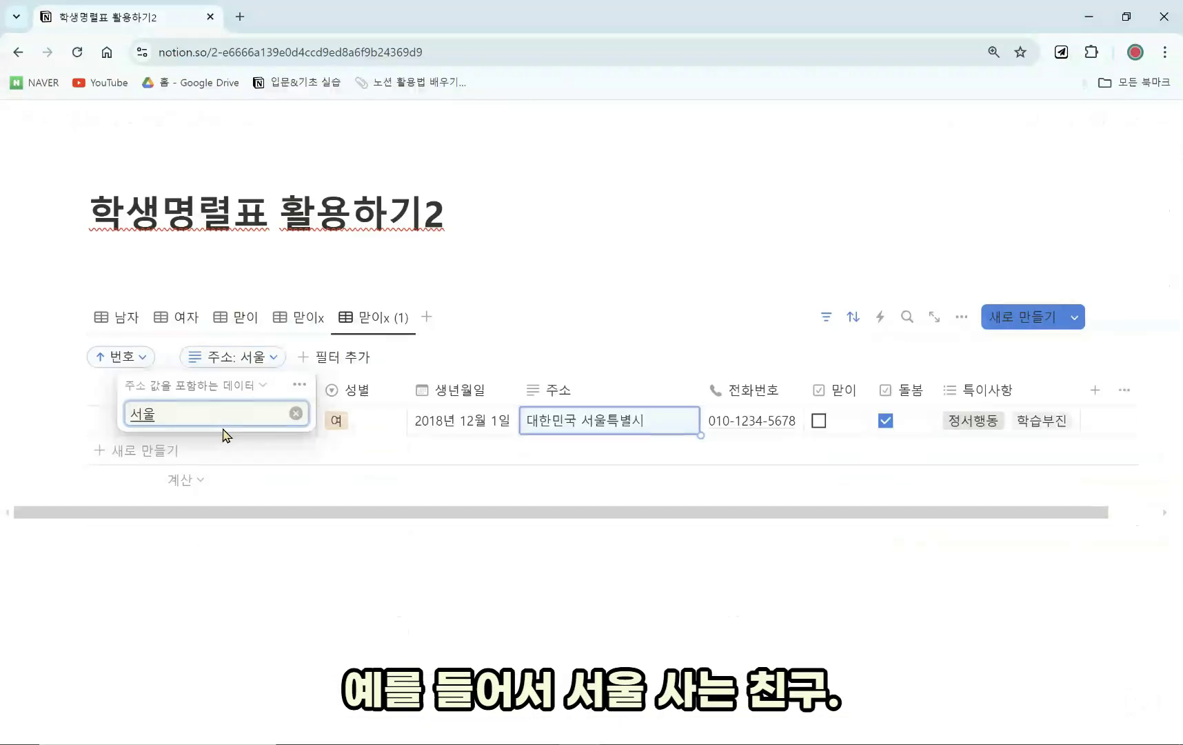
click(376, 319)
click(454, 510)
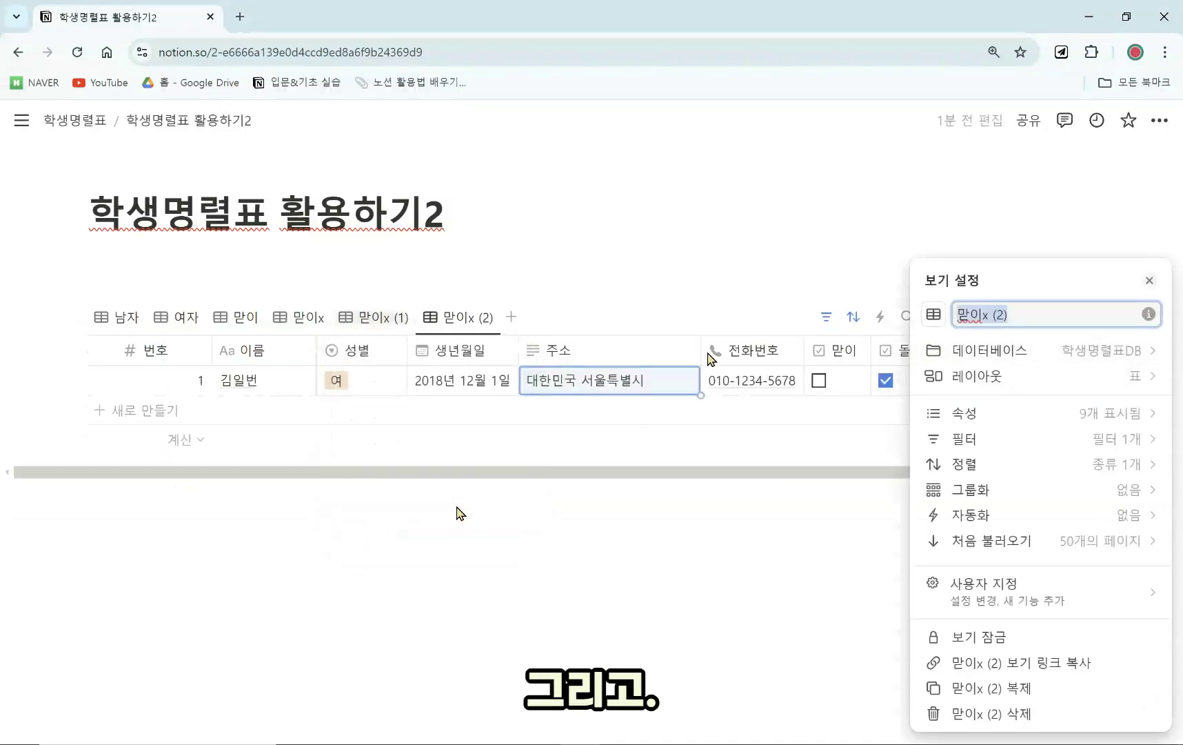
Change the copied view's 주소 filter value from 서울 to 대구.
click(537, 309)
click(827, 319)
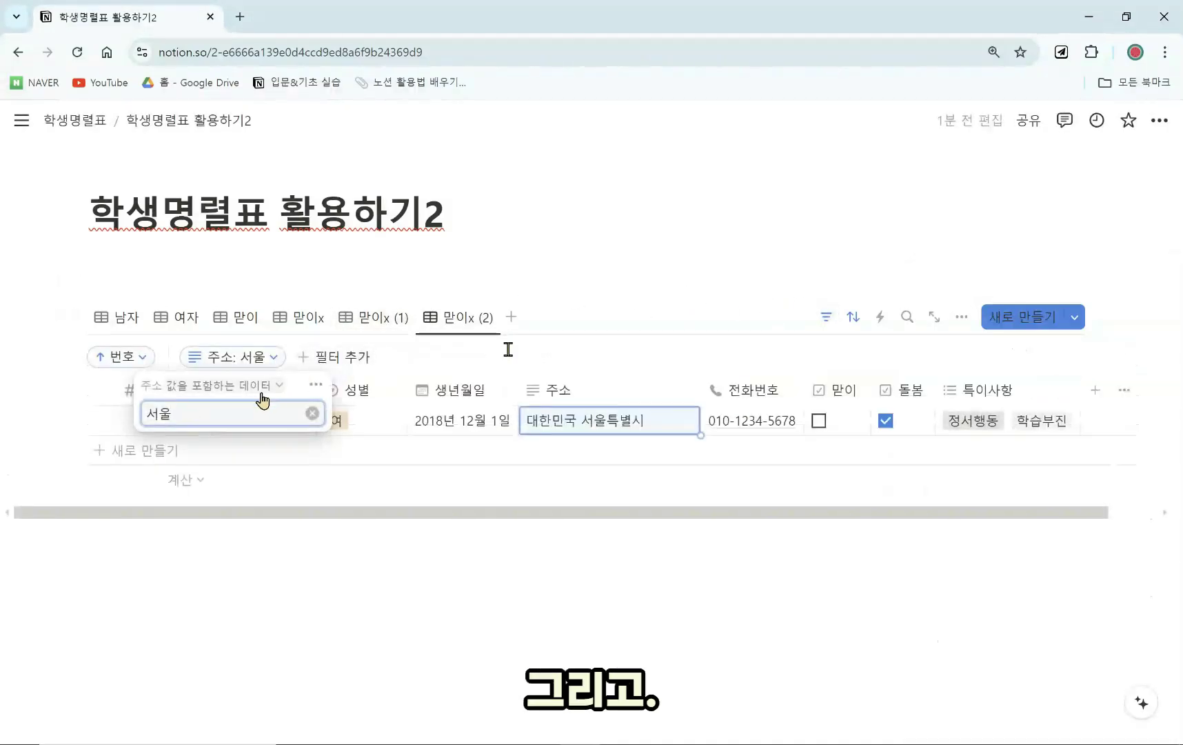
key(BackSpace)
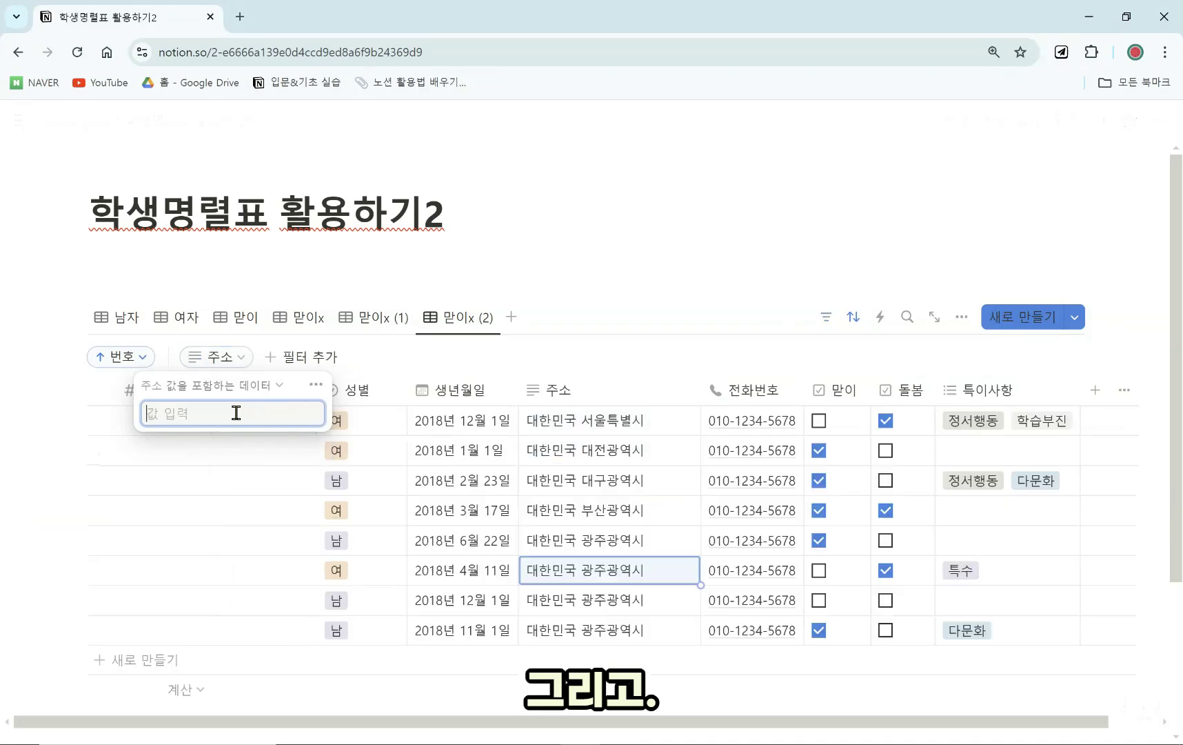
text(대구)
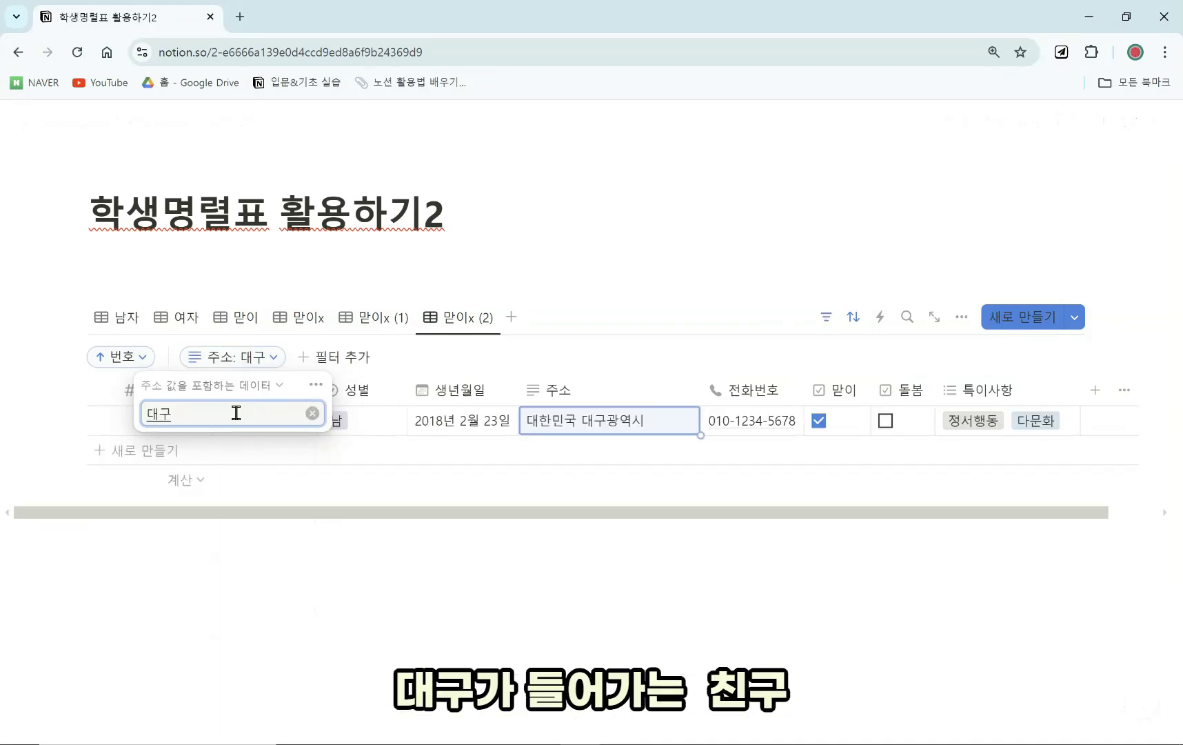
click(563, 288)
Rename 맏이x (1) to 서울 and 맏이x (2) to 대구.
click(383, 317)
click(403, 321)
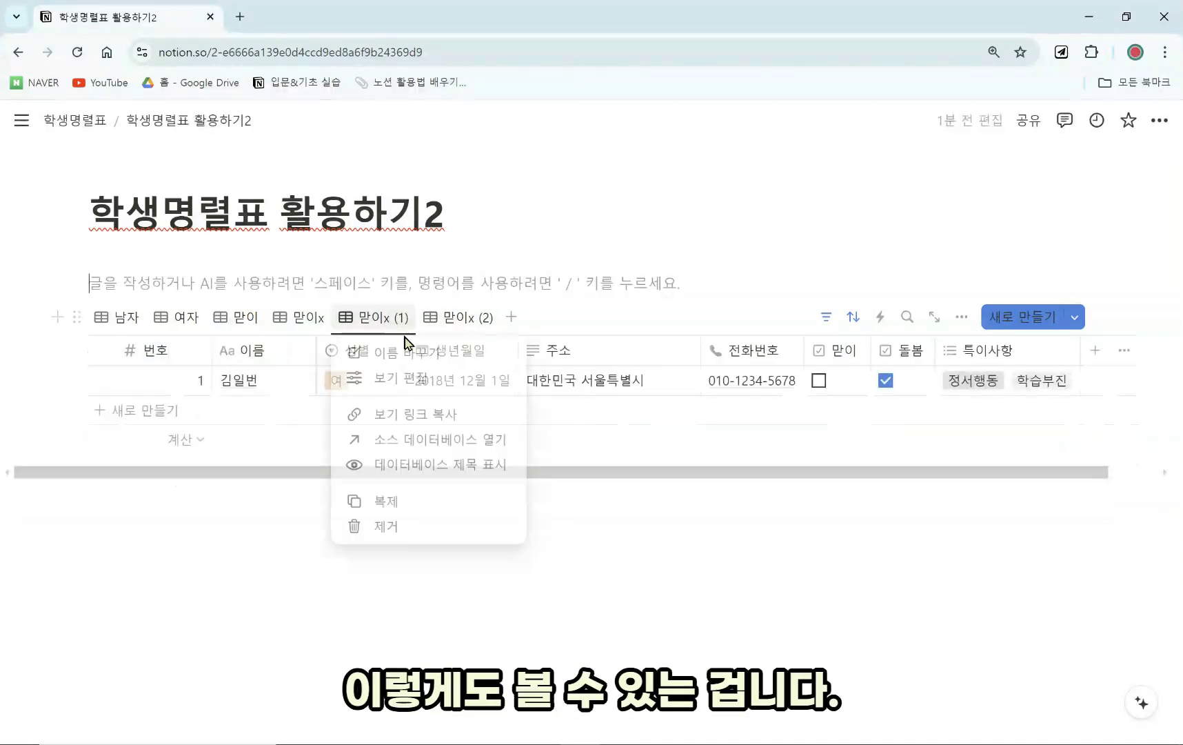
click(424, 353)
text(서우)
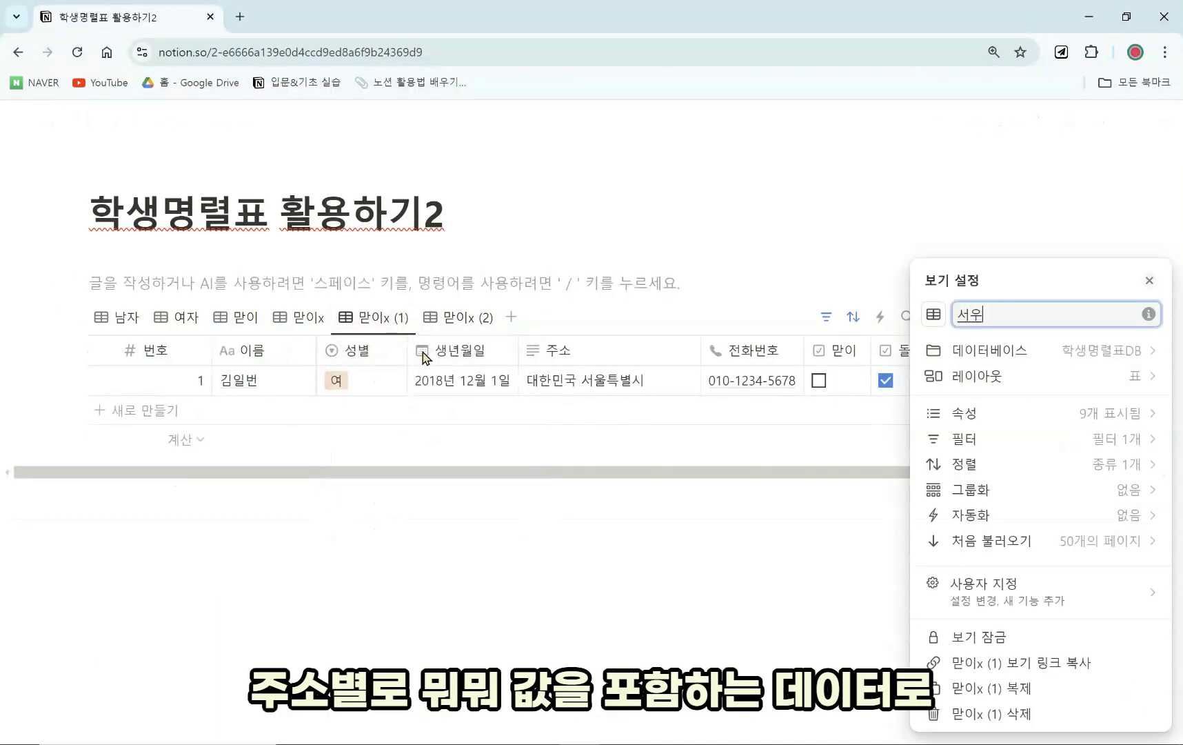
click(479, 279)
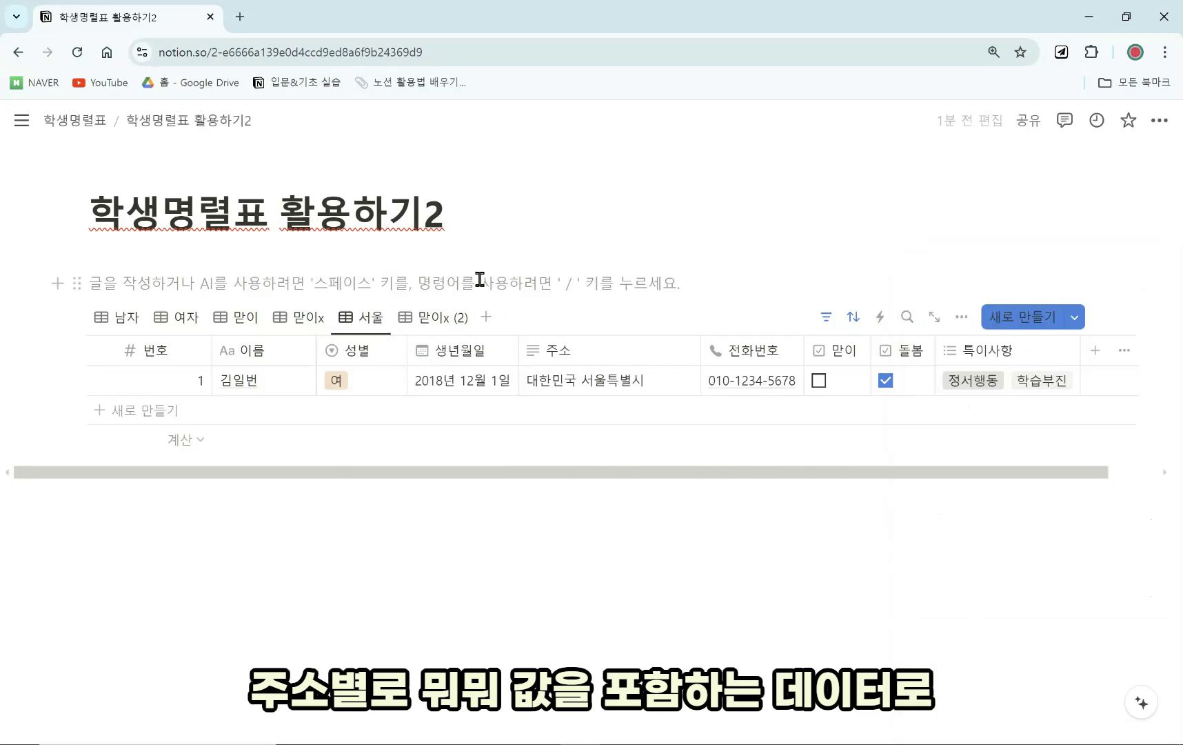
click(455, 318)
click(445, 317)
click(441, 350)
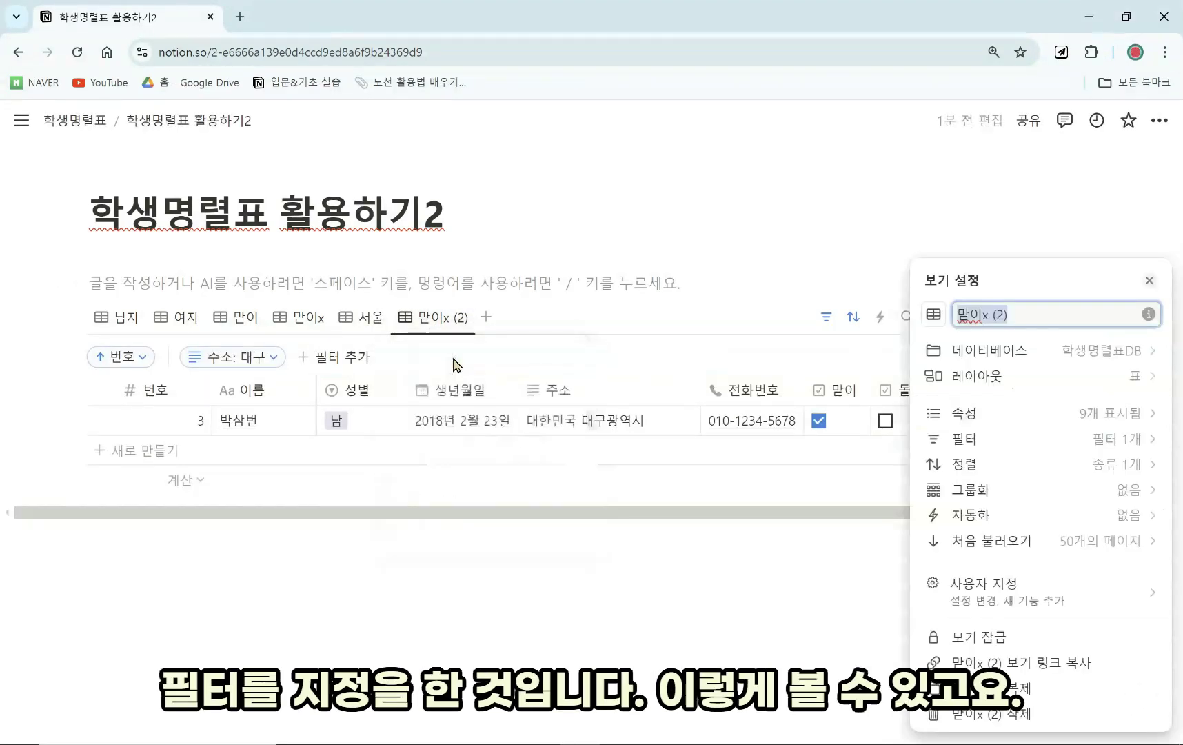
text(대구)
click(492, 324)
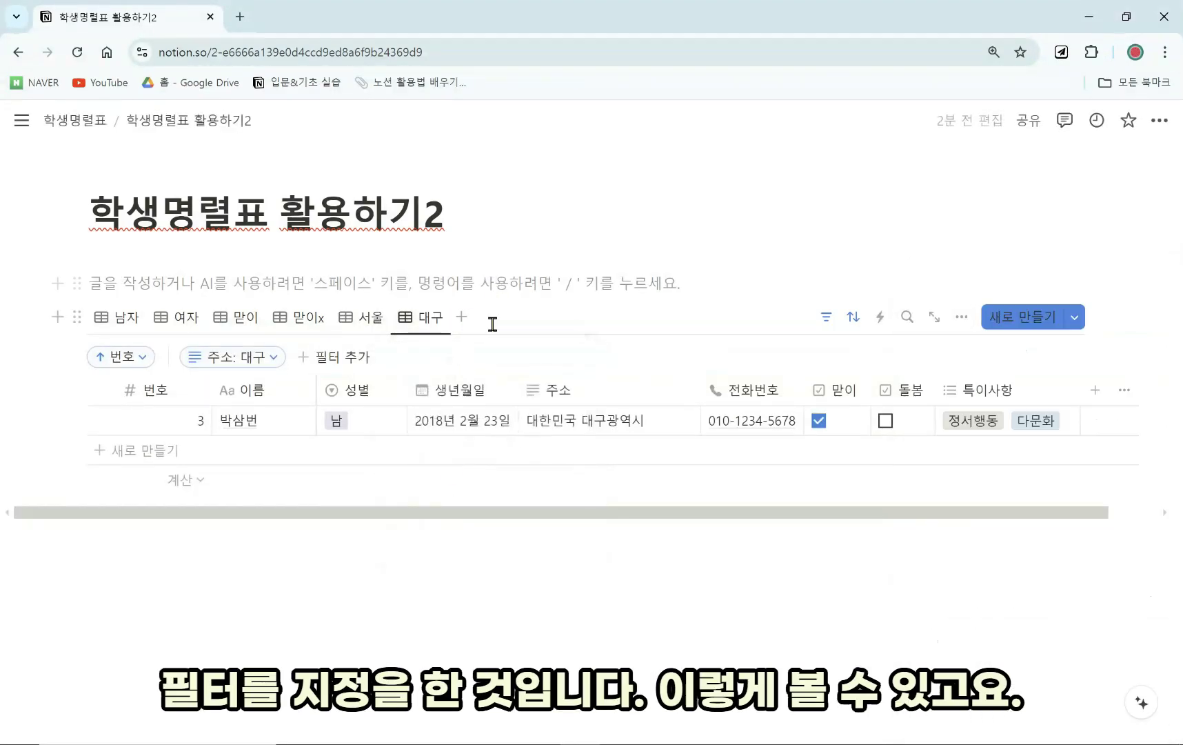
click(304, 317)
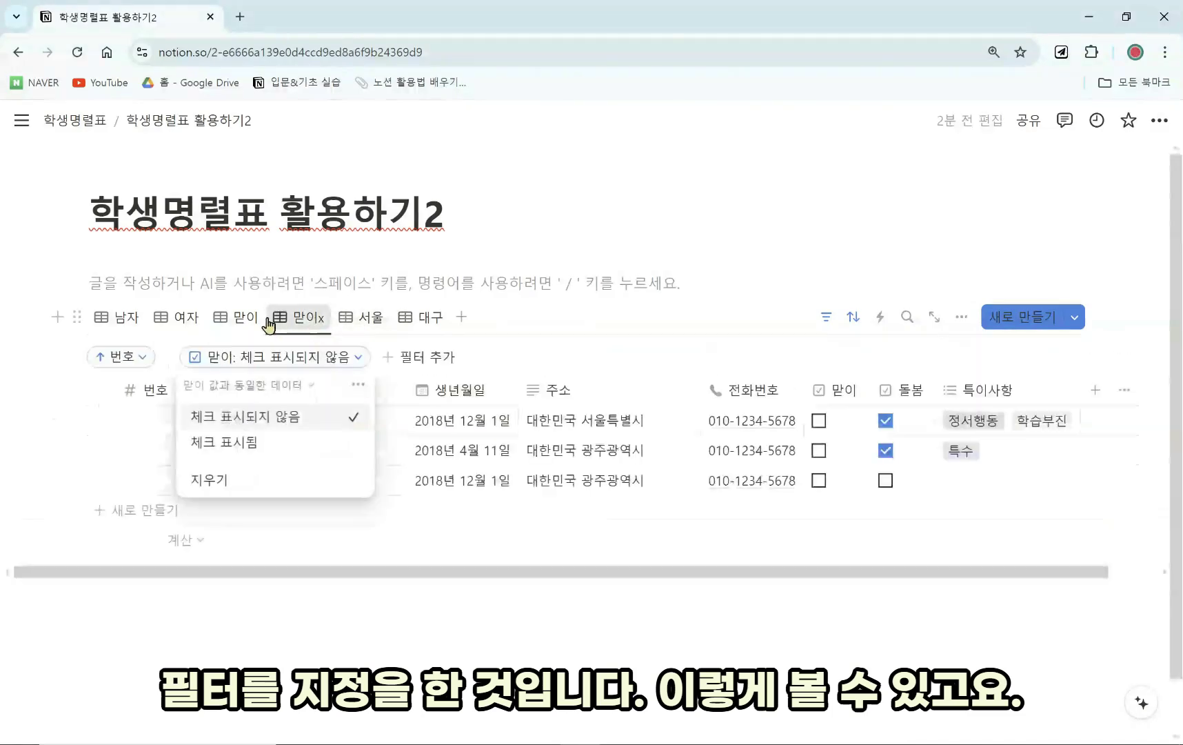
Duplicate the 대구 view as 대구 (1) and remove its 주소: 대구 filter.
click(300, 317)
key(Escape)
click(422, 317)
click(422, 318)
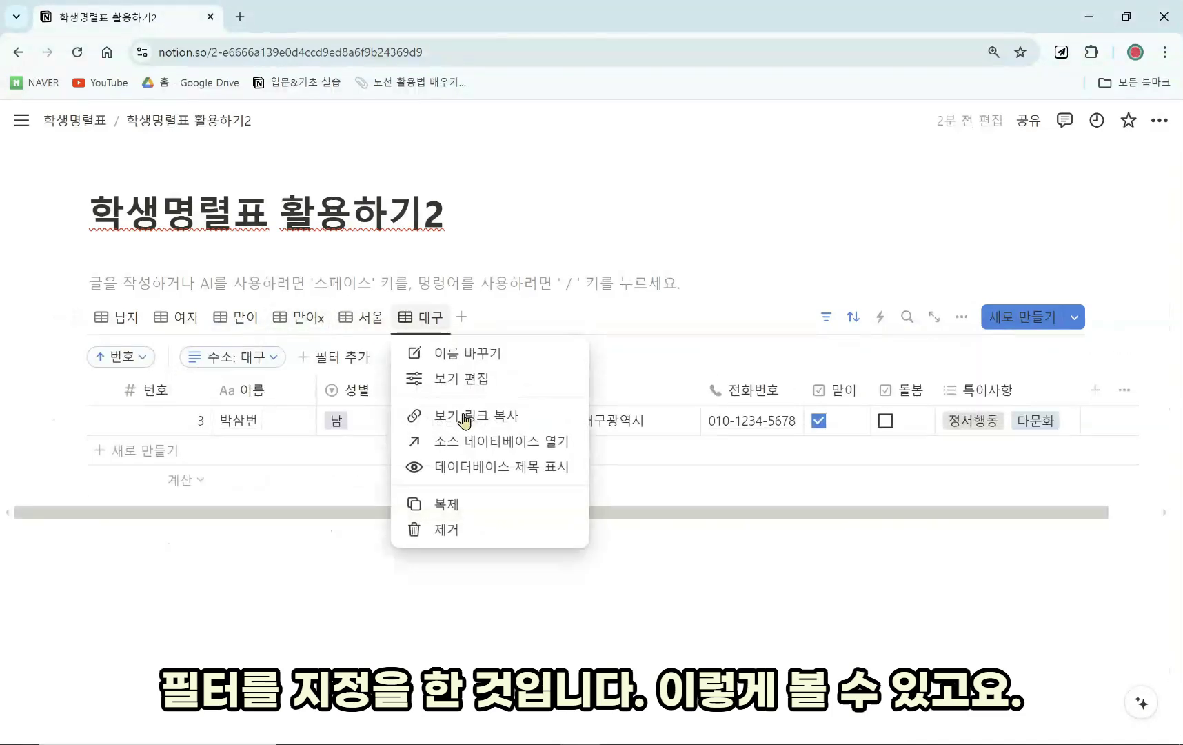
click(486, 513)
key(Escape)
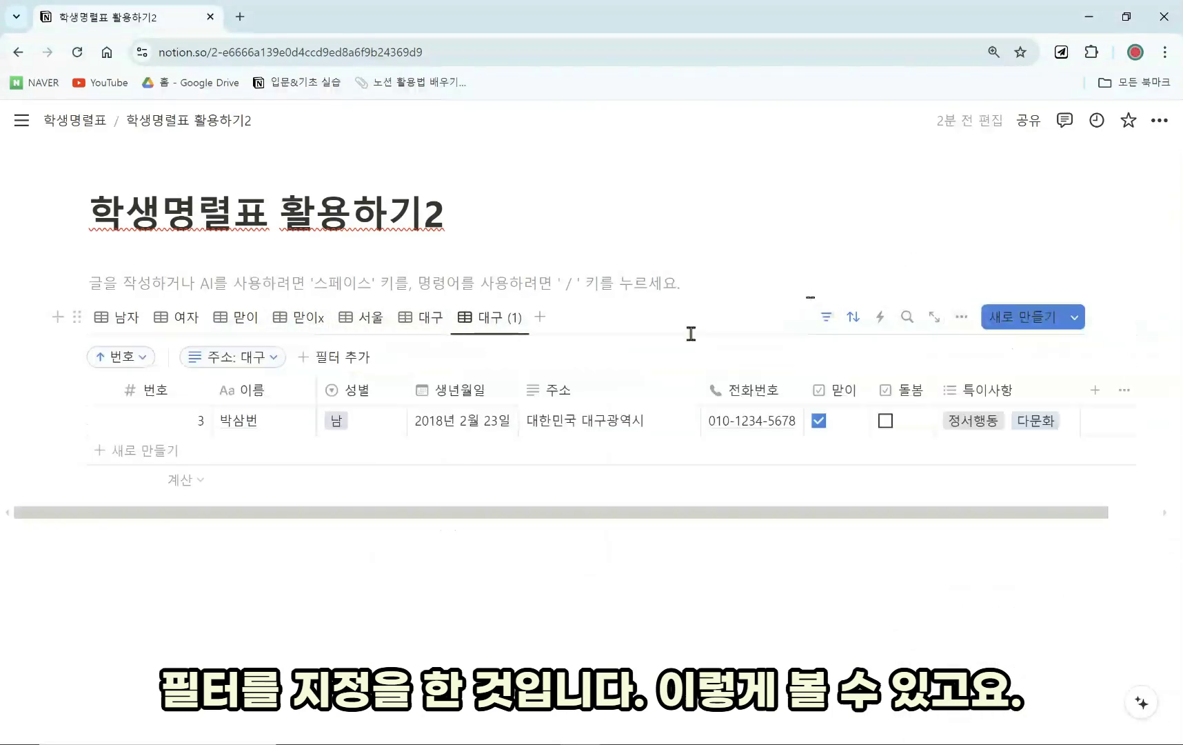
click(209, 363)
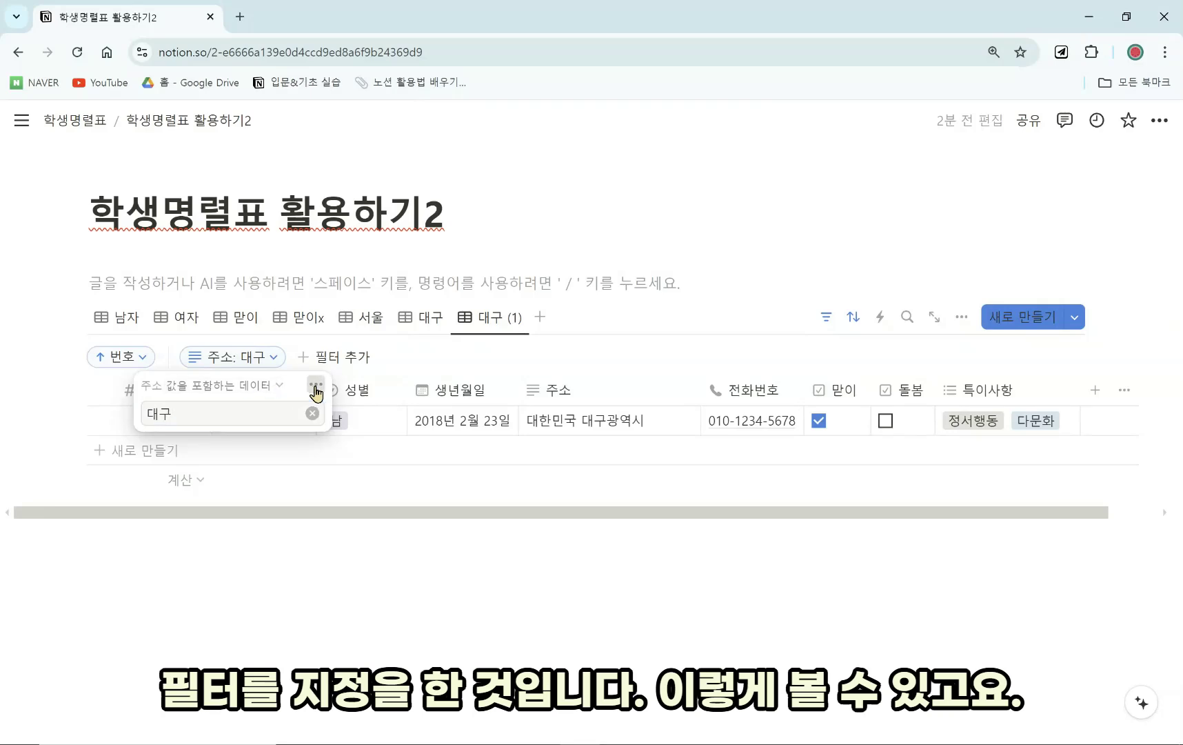
click(316, 384)
click(386, 394)
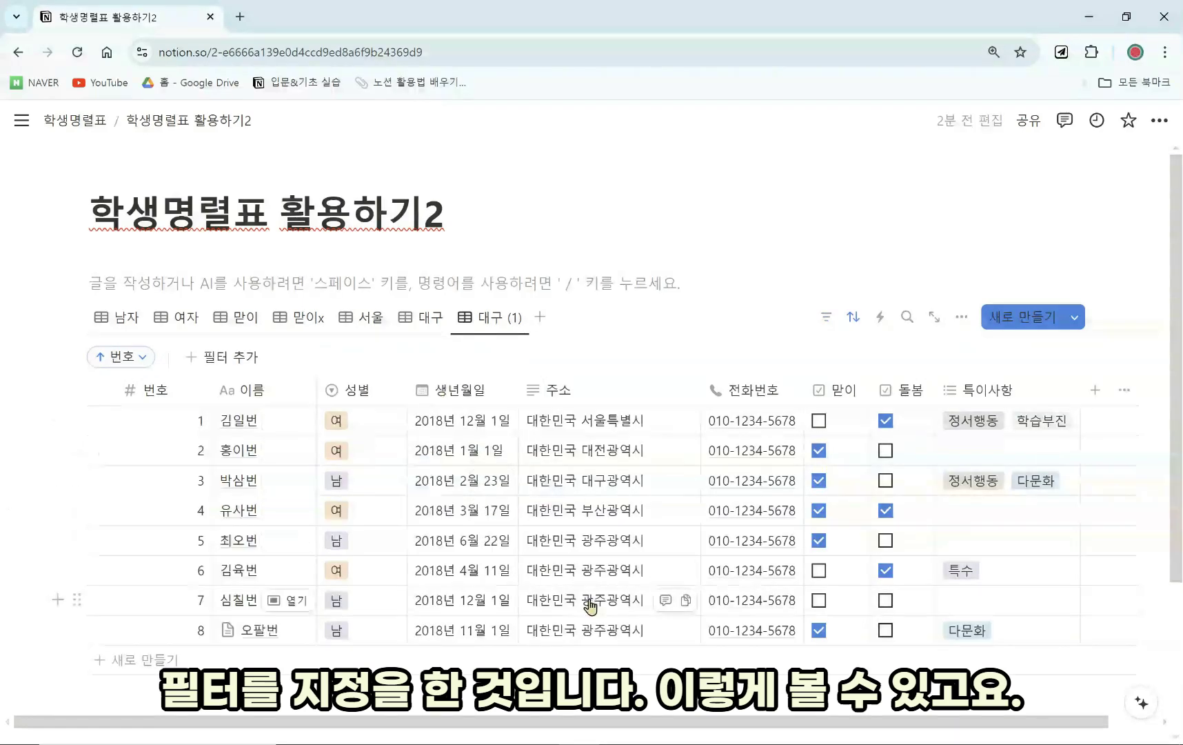
drag(707, 721, 679, 726)
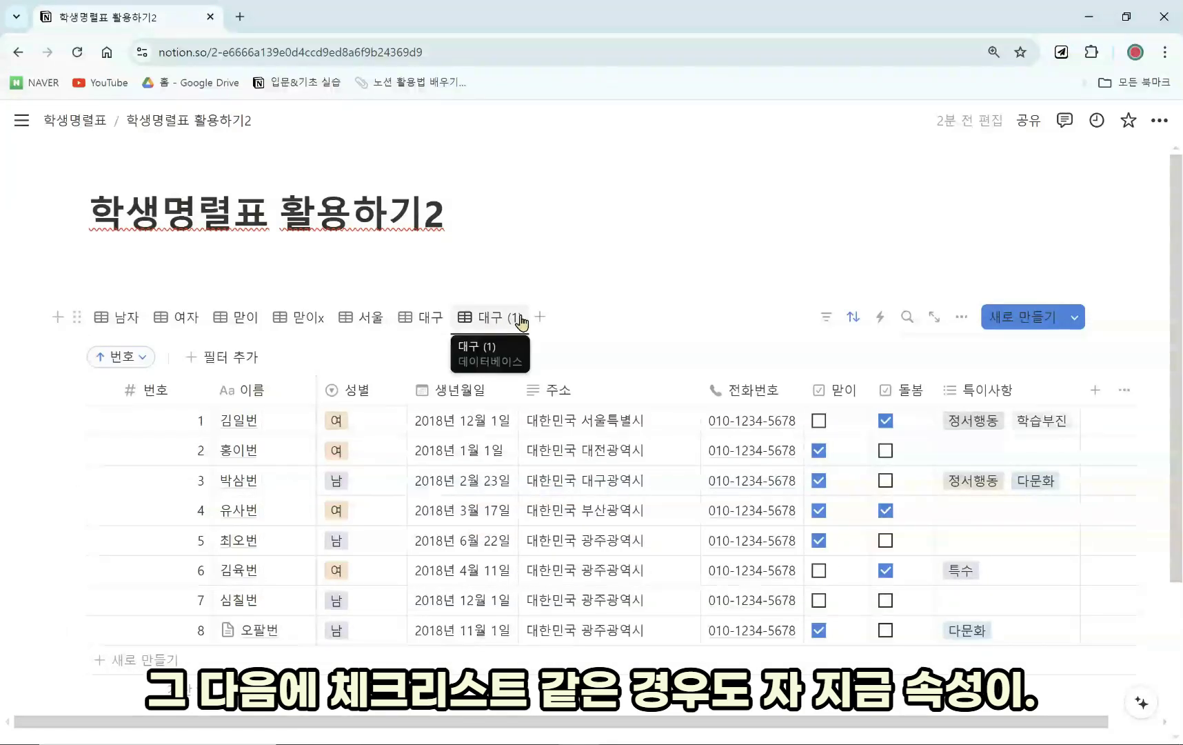
Show the hidden 안내장 제출1, 제출2 and 제출3 columns in 대구 (1).
click(959, 317)
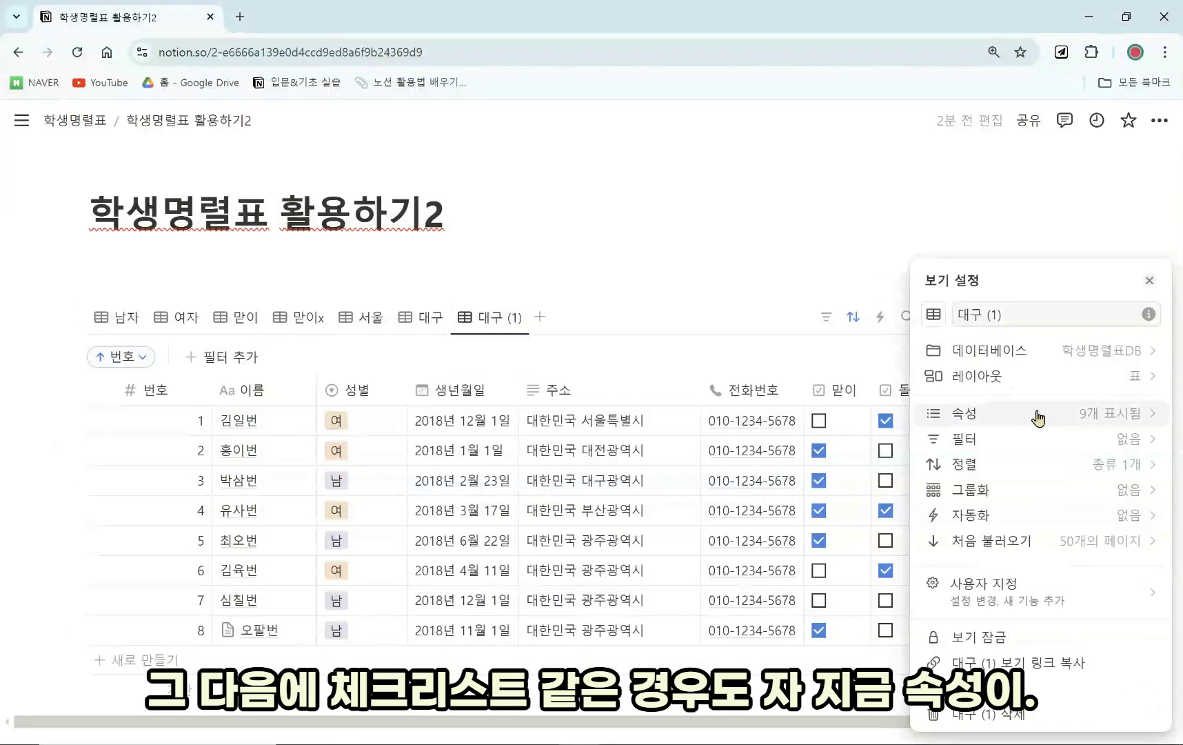
click(1038, 414)
scroll(1123, 593, down, 2)
click(1117, 541)
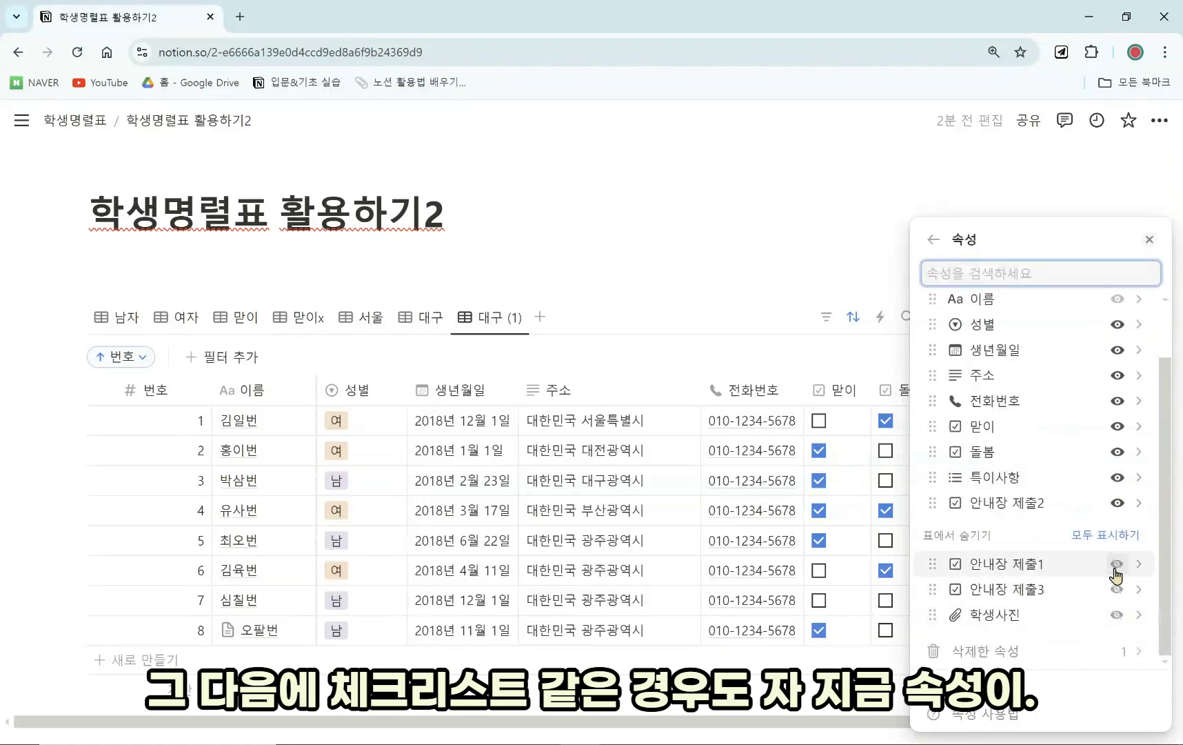
click(1117, 564)
click(1116, 588)
Hide 성별, 생년월일, 주소, 전화번호, 맏이, 돌봄 and 특이사항 from the view.
scroll(1127, 611, up, 2)
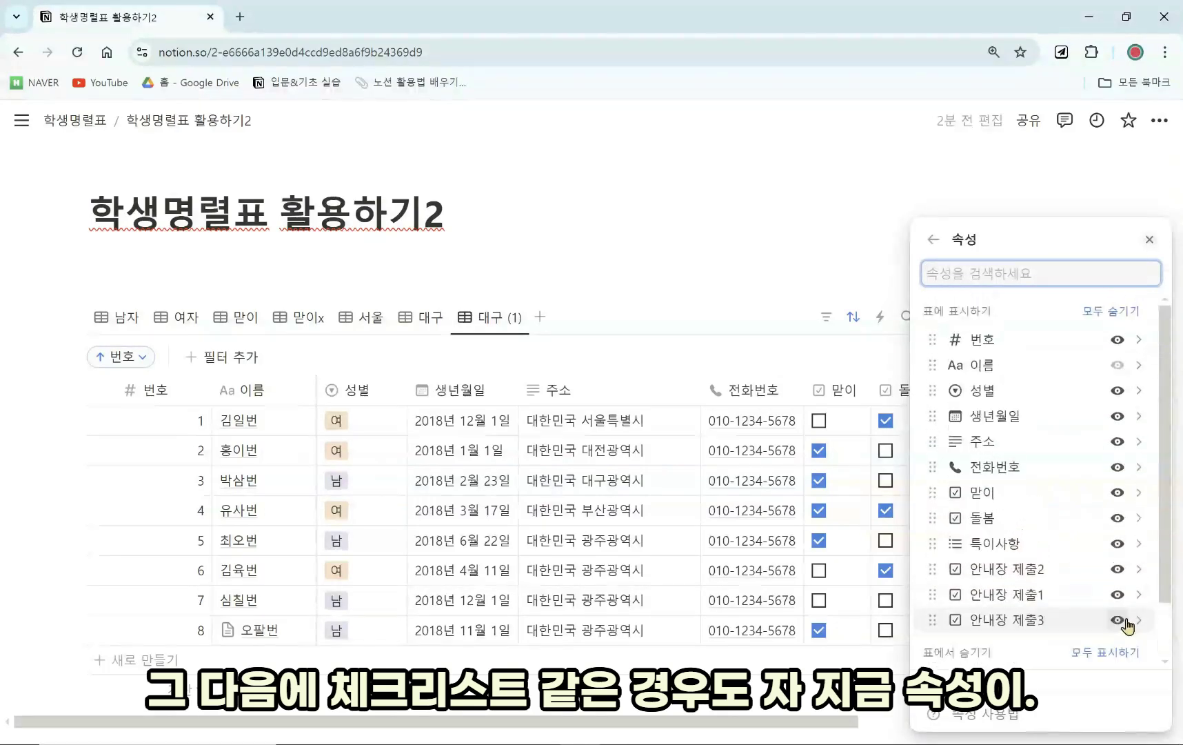
click(1116, 393)
click(1116, 393)
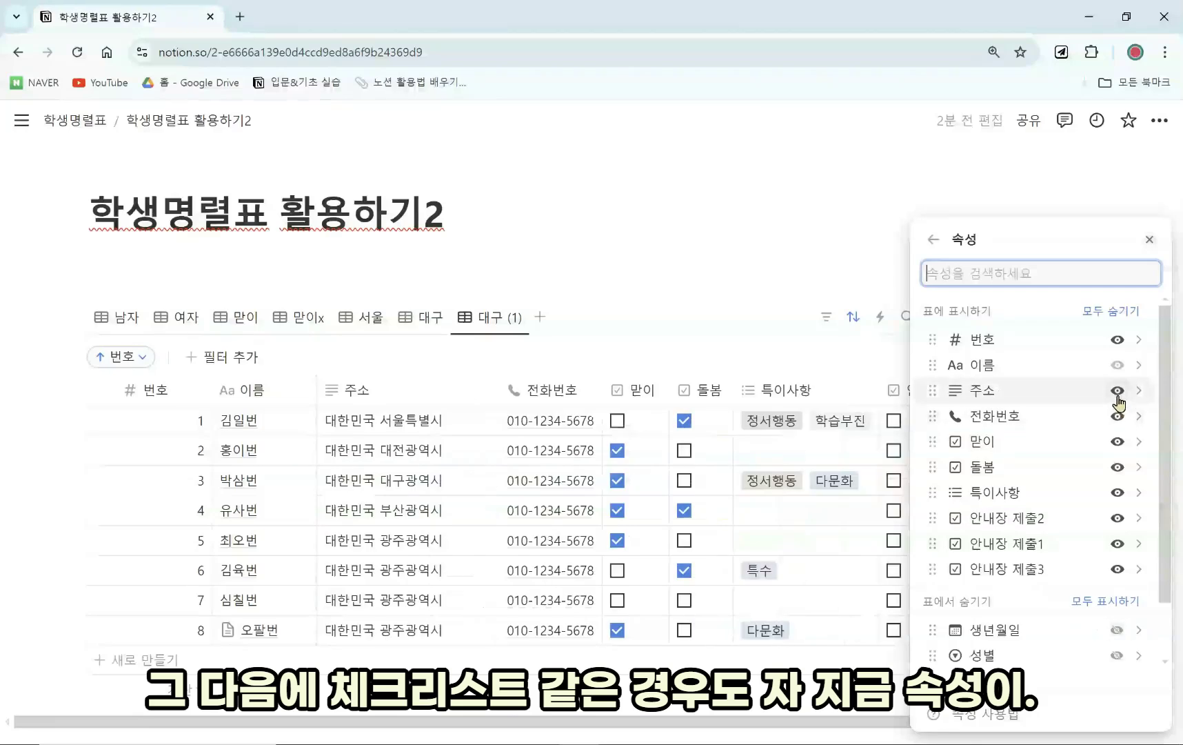
click(1117, 393)
click(1117, 391)
click(1117, 390)
click(1117, 390)
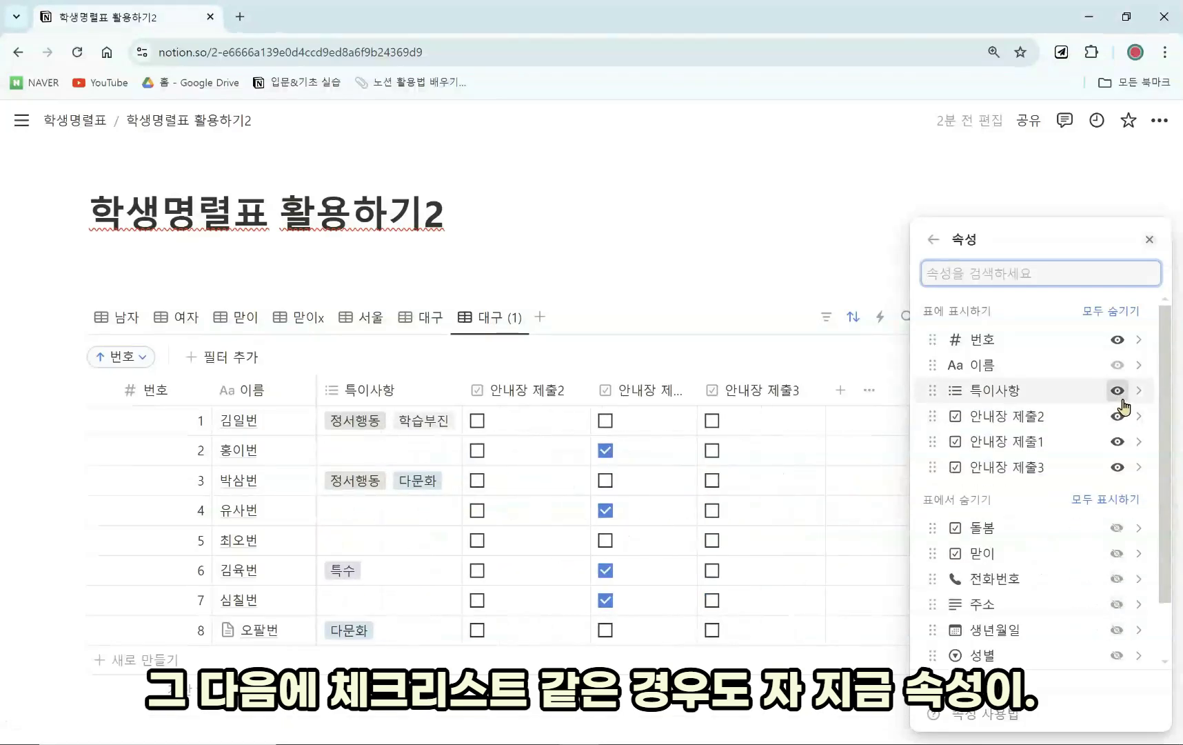
click(1117, 391)
Widen 안내장 제출1, move it first, and tick boxes for students 2, 3 and 4.
click(697, 242)
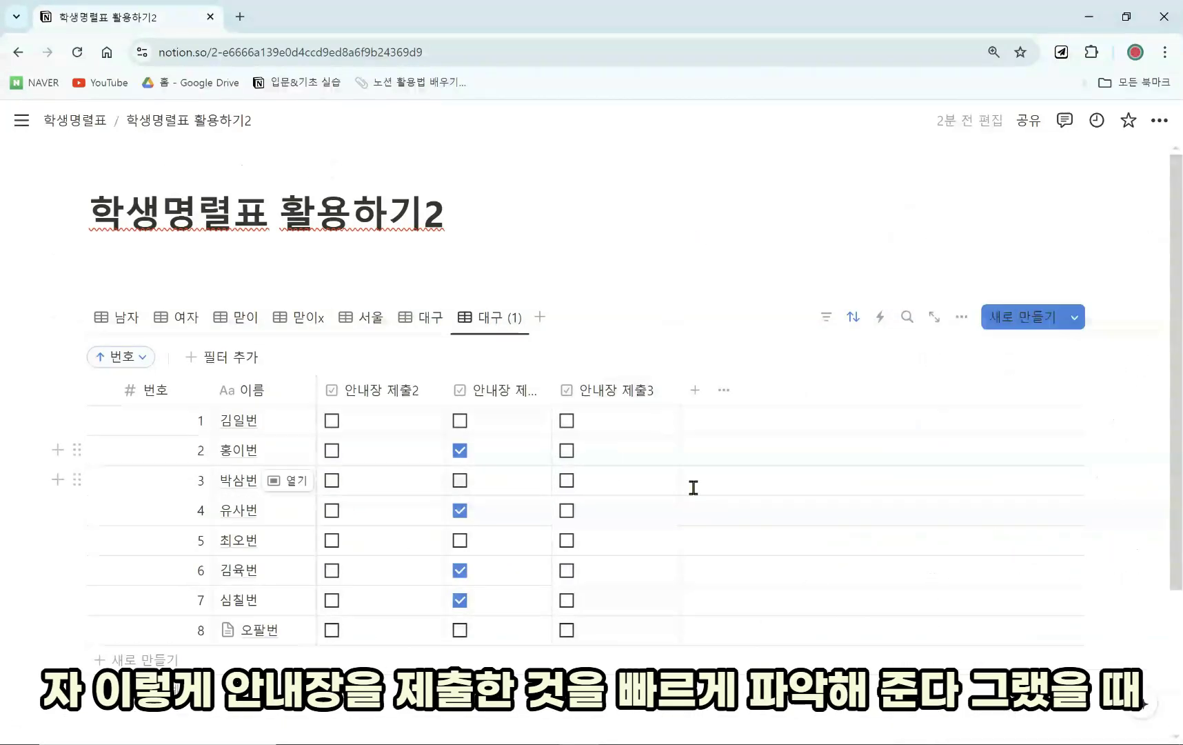
drag(552, 392, 579, 390)
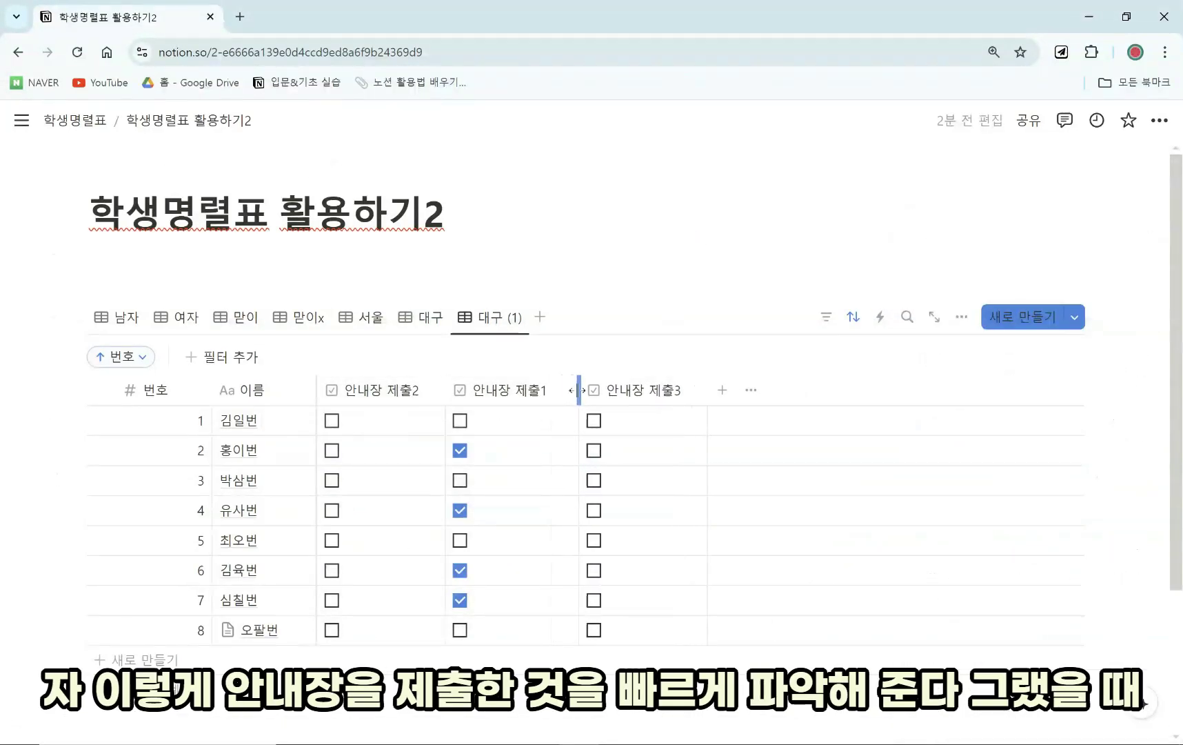
drag(483, 396, 422, 401)
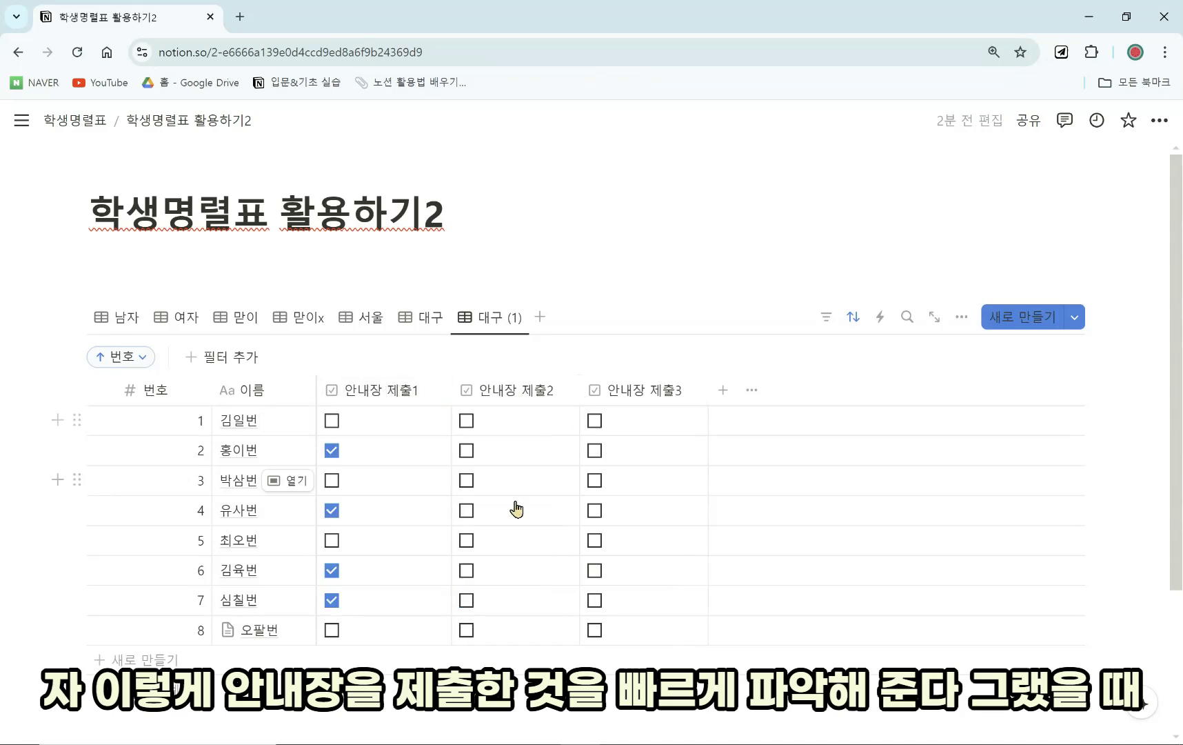
click(466, 510)
click(466, 450)
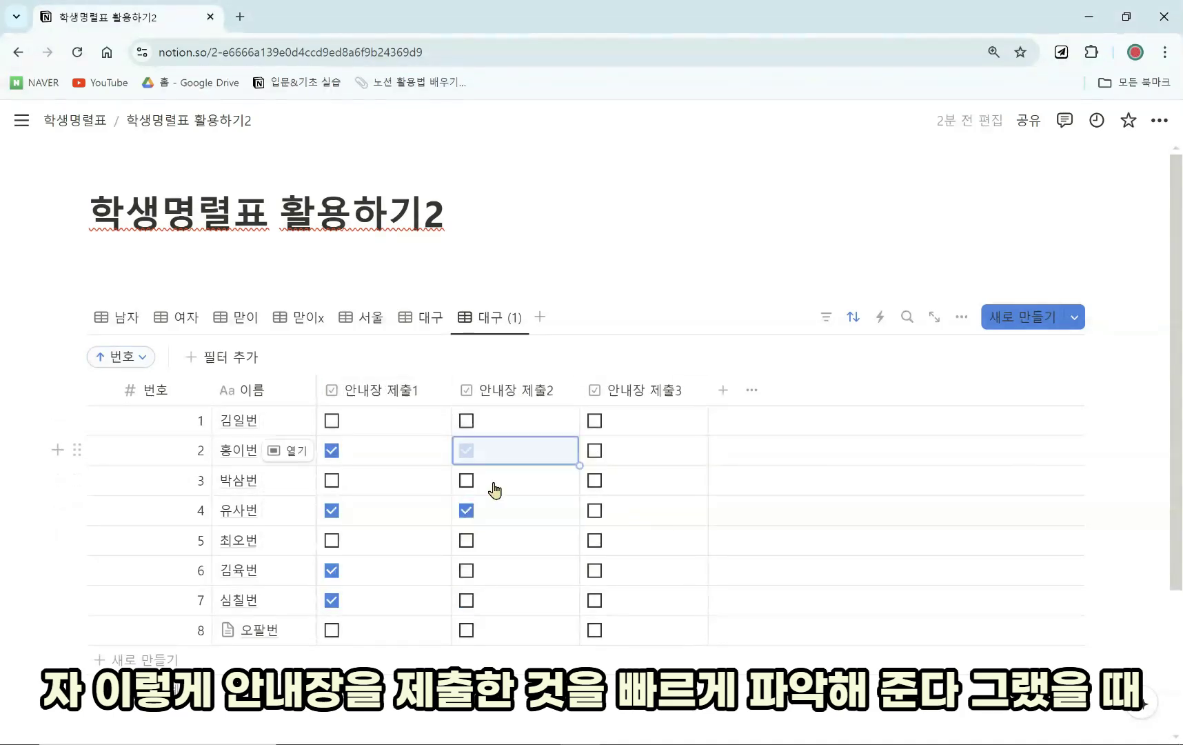
click(595, 510)
click(594, 479)
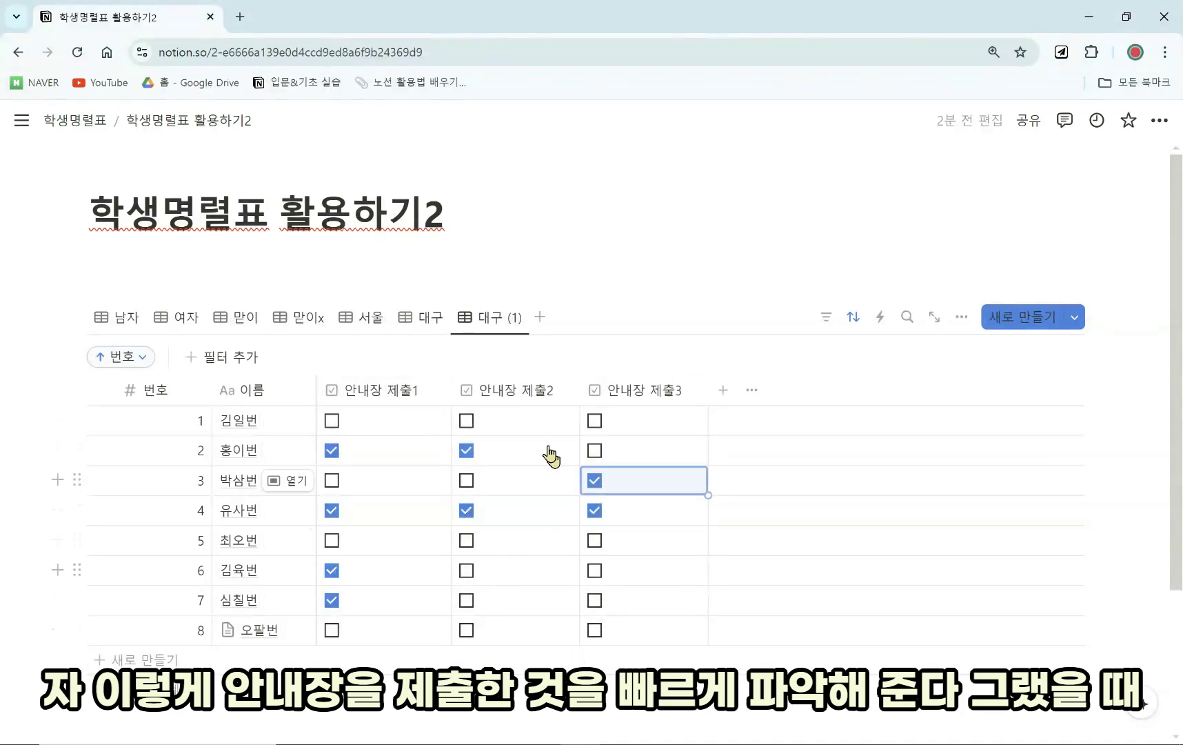
Hide the 안내장 제출2 and 안내장 제출3 columns using 보기에서 숨기기.
click(517, 389)
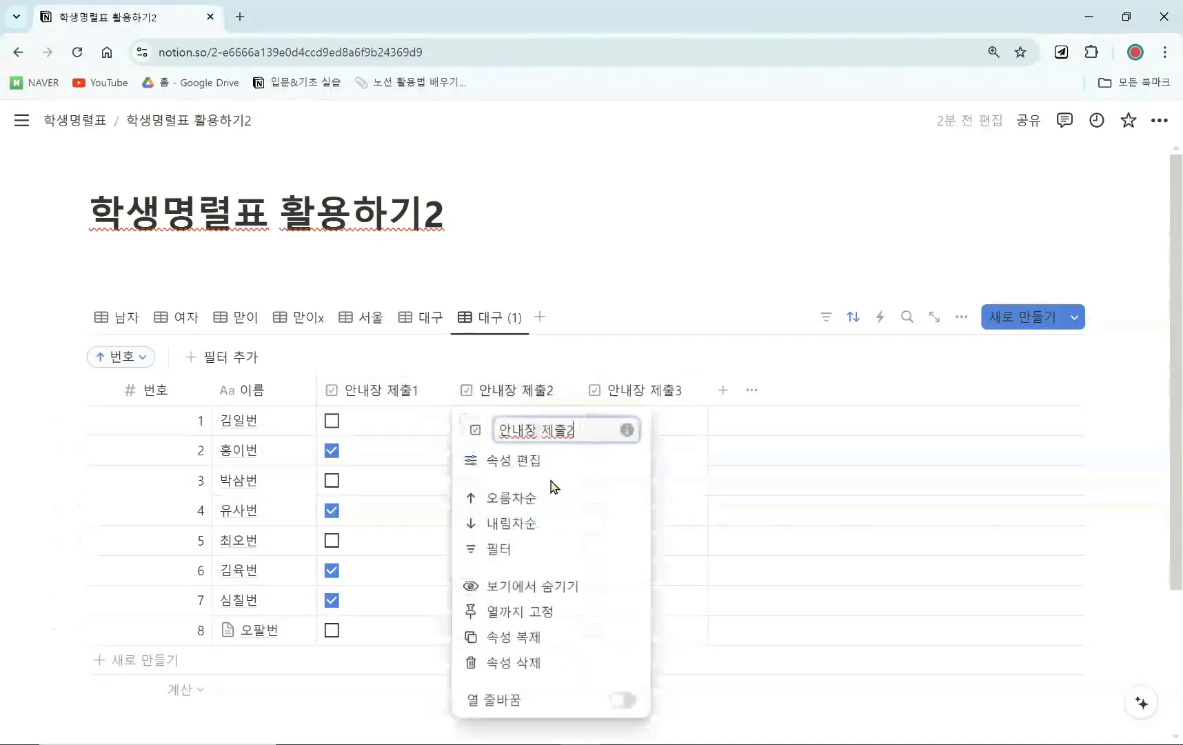
click(563, 593)
click(535, 392)
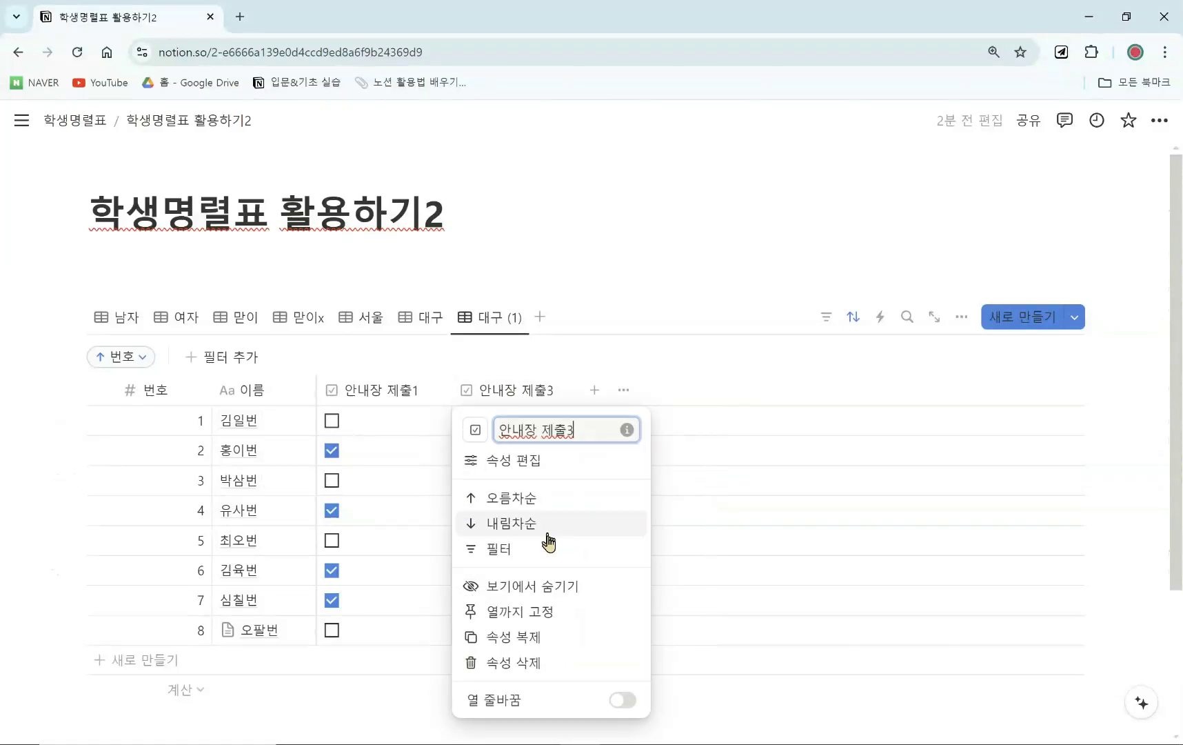
click(552, 593)
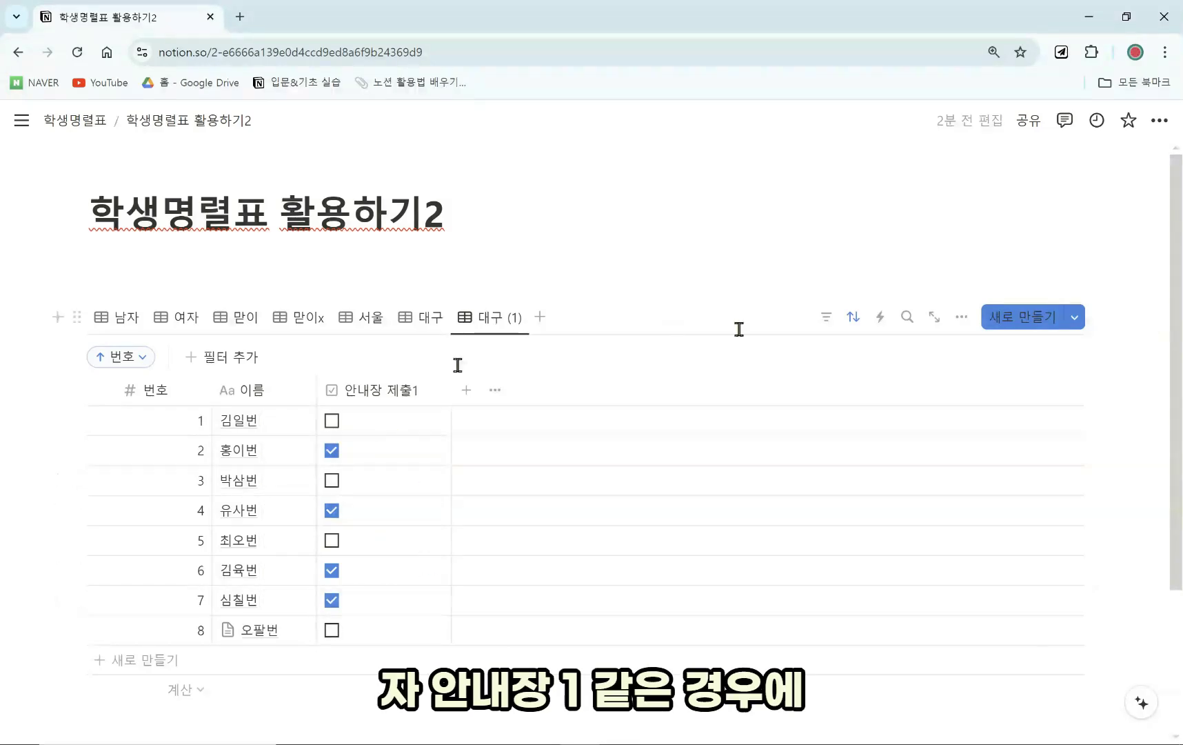
Filter 대구 (1) to 안내장 제출1 = 체크 표시되지 않음.
click(826, 320)
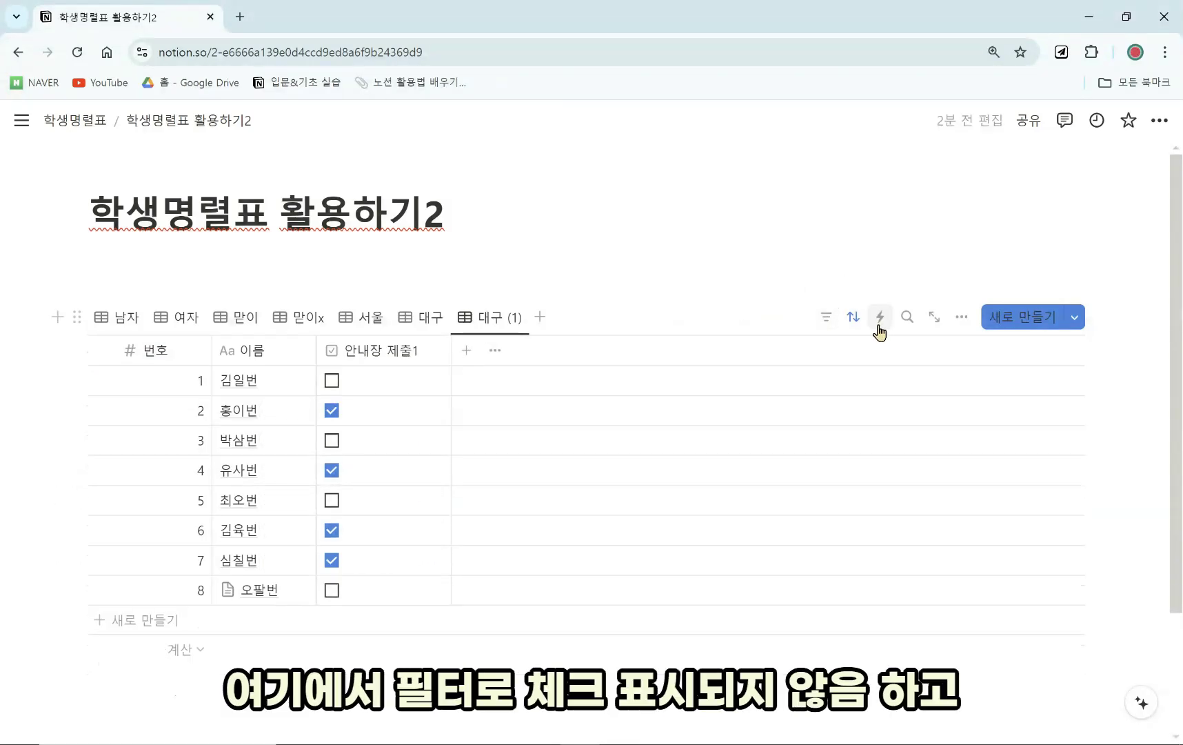
click(825, 317)
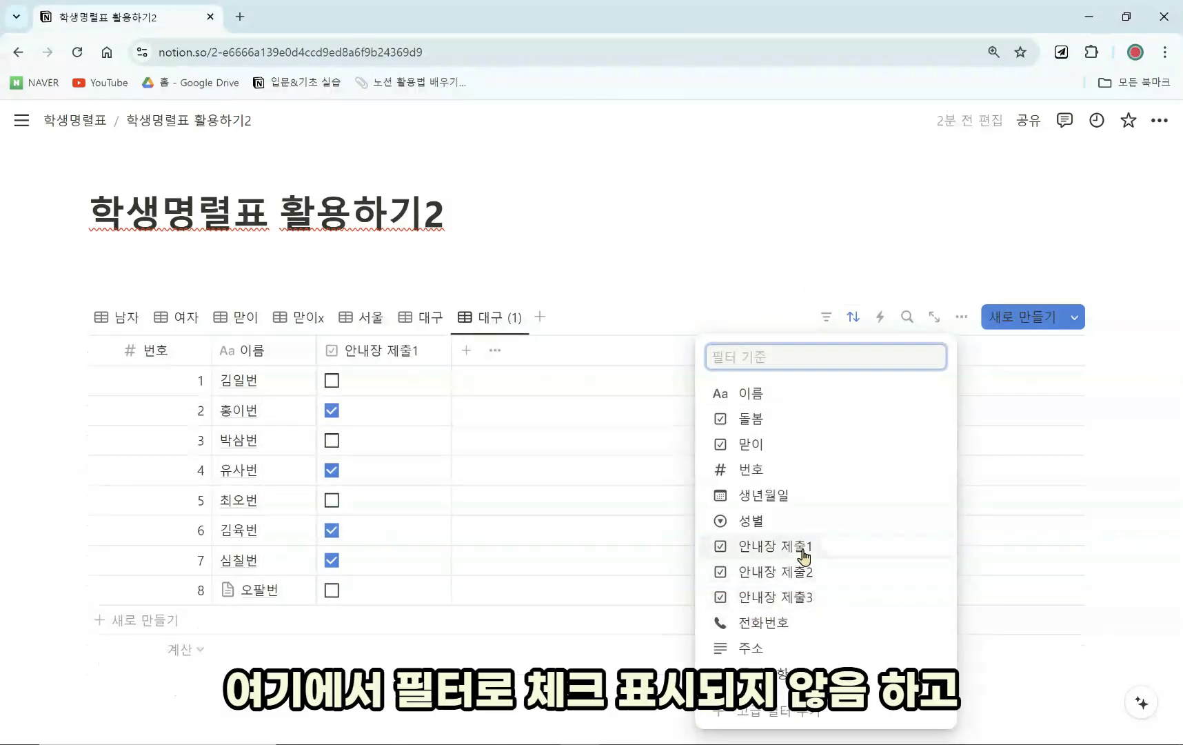
click(798, 548)
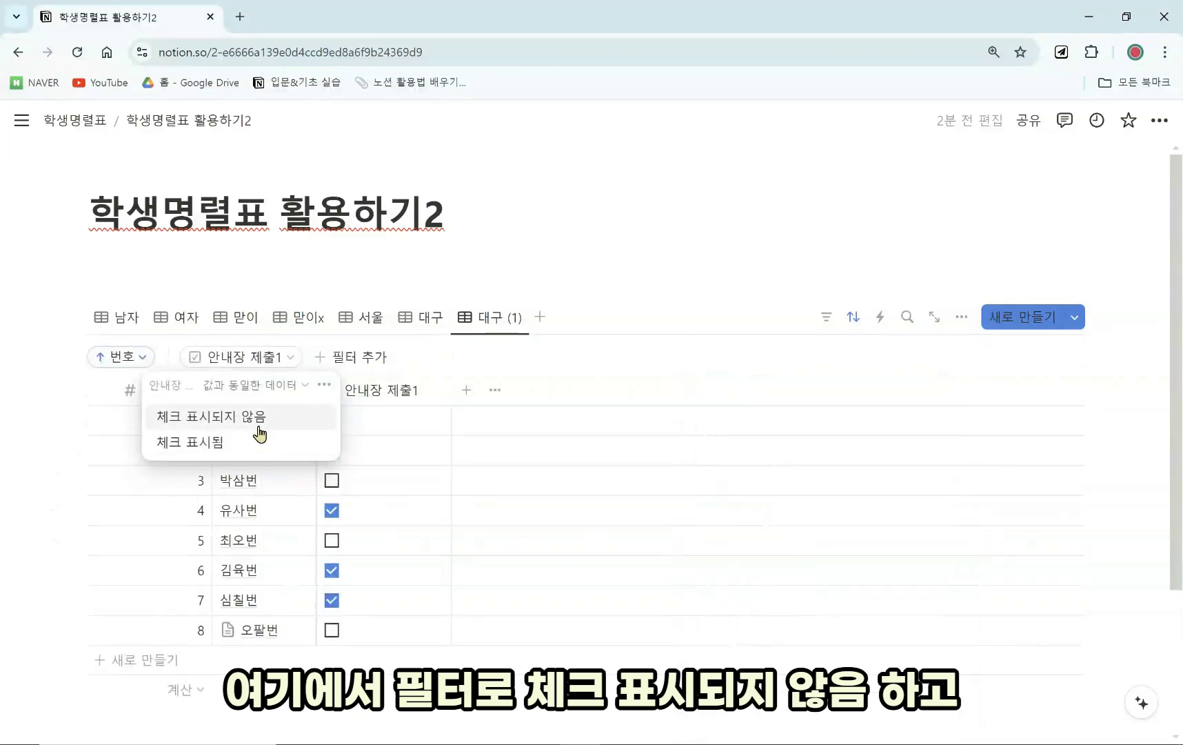
click(266, 426)
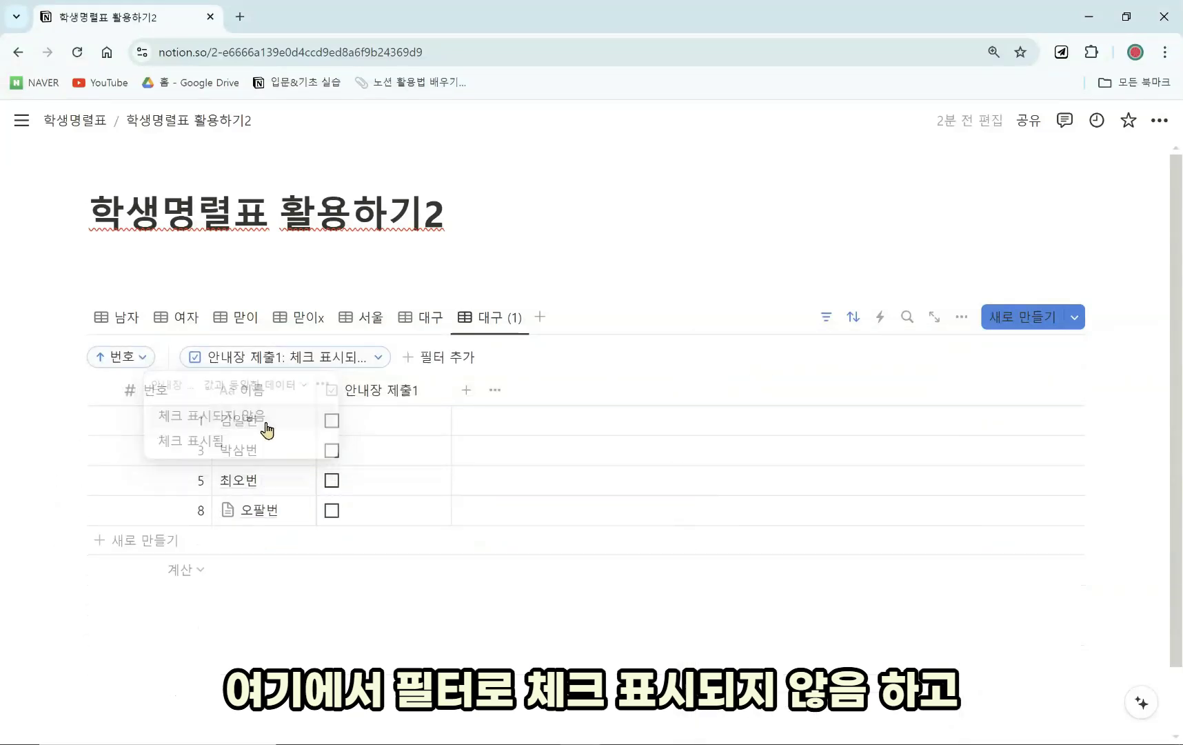
Duplicate it as 대구 (2) with the 안내장 제출1 filter set to 체크 표시됨.
click(489, 318)
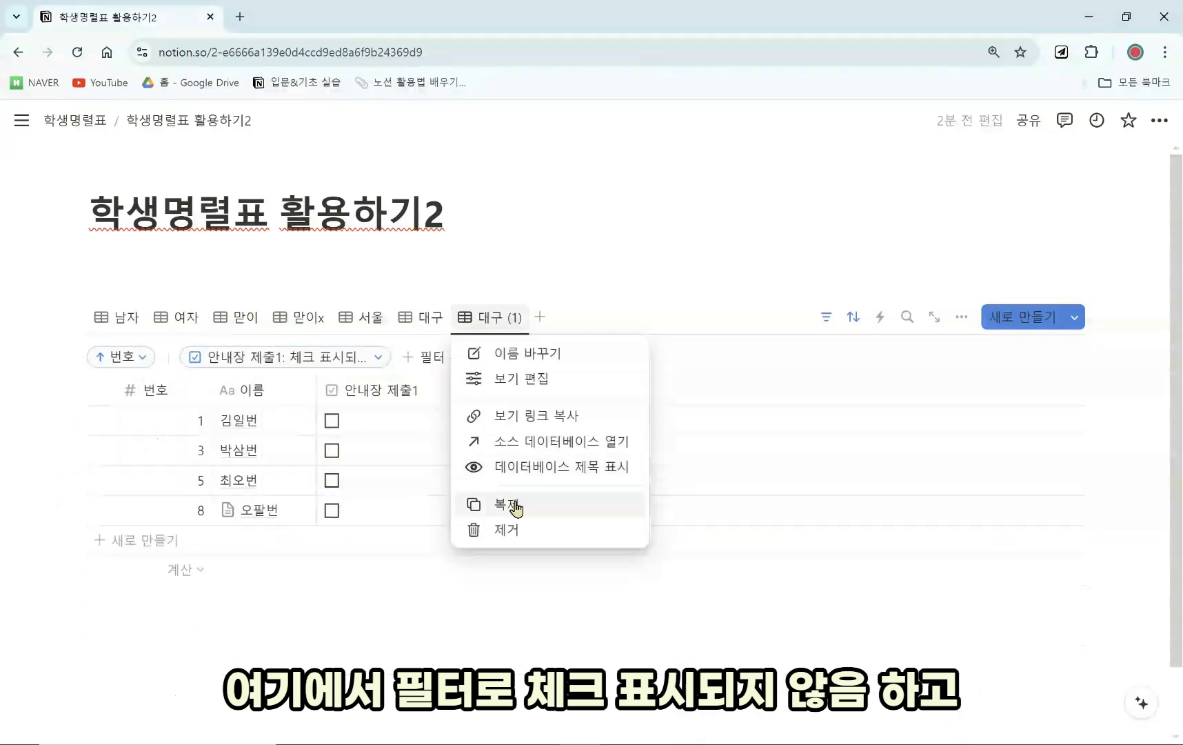
click(513, 503)
click(825, 324)
click(826, 319)
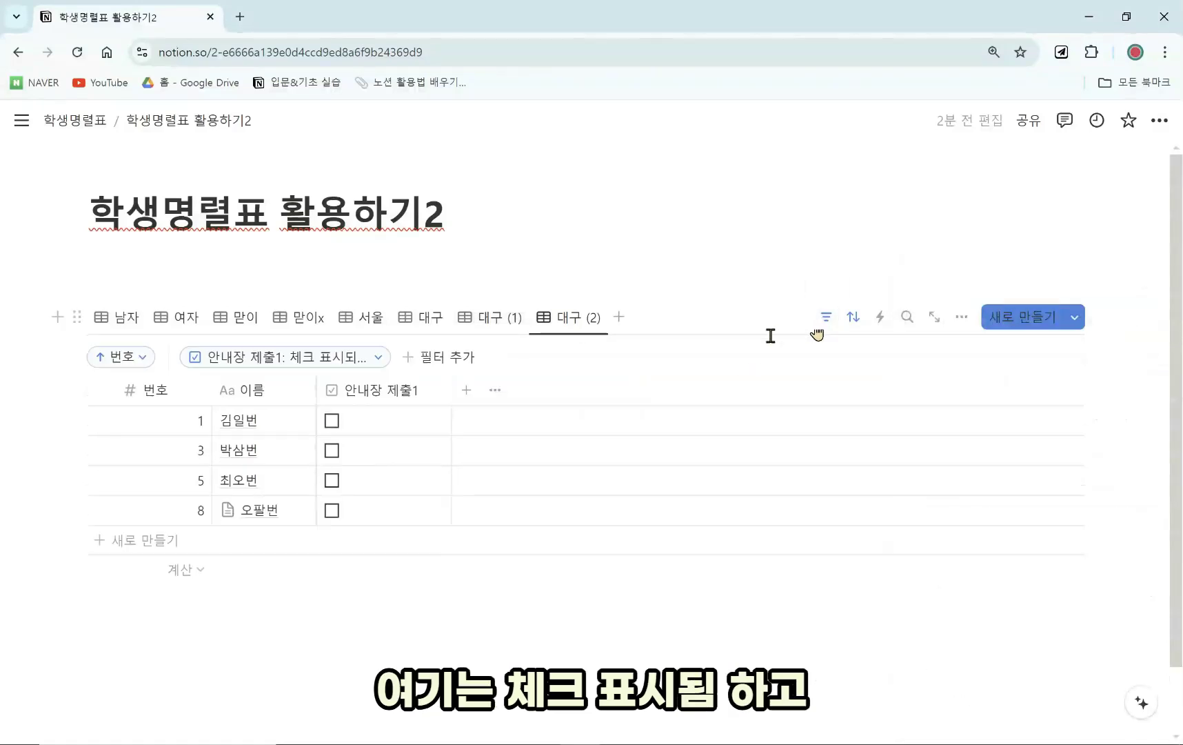
click(338, 358)
click(324, 452)
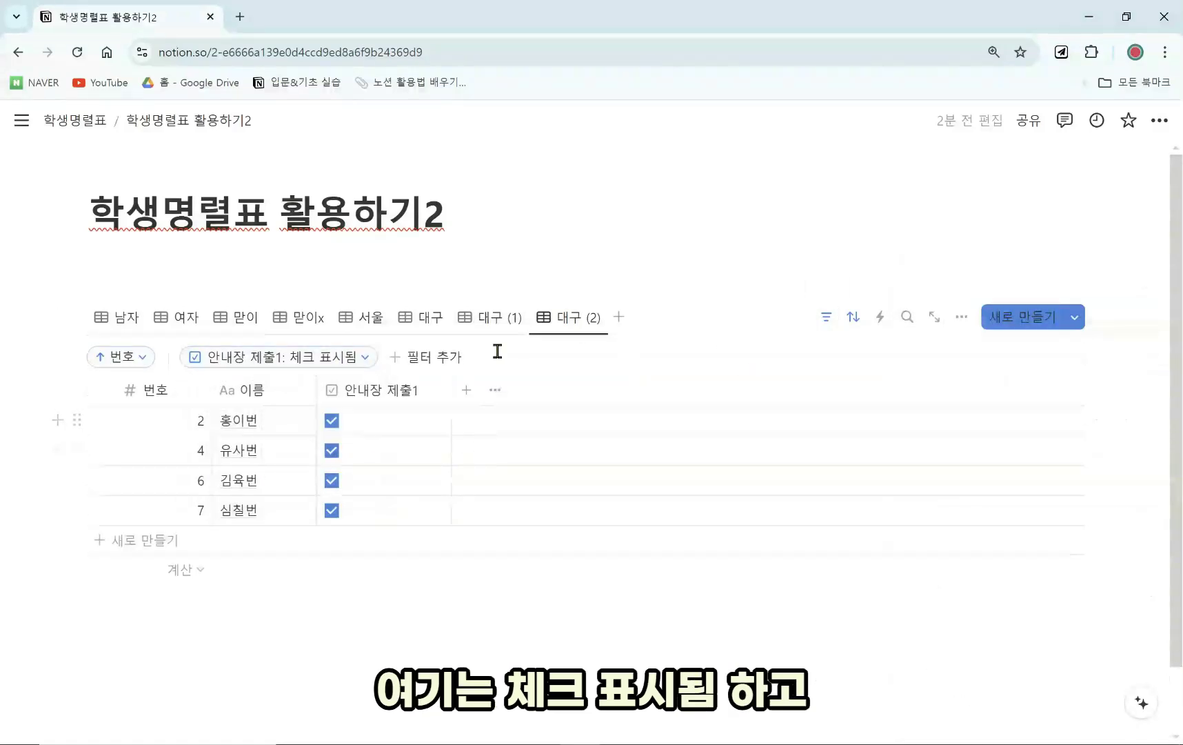
Tick 안내장 제출1 for student 1 so the row moves to 대구 (2).
click(494, 321)
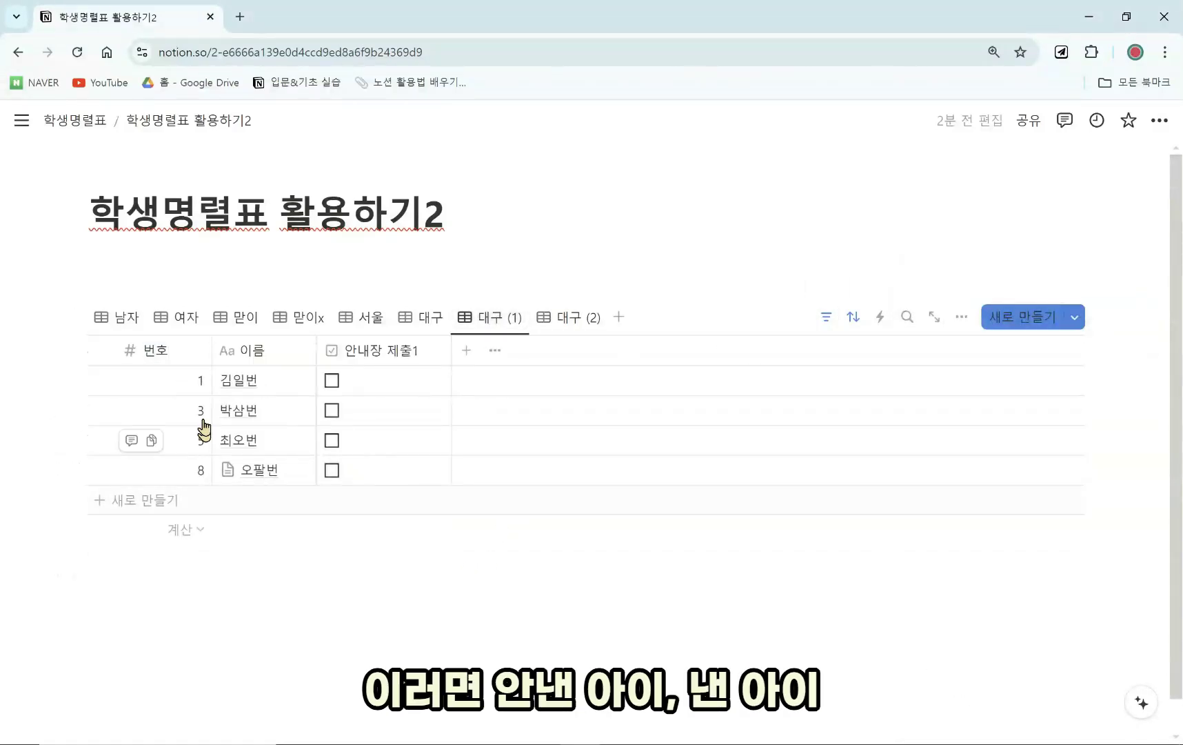
click(558, 328)
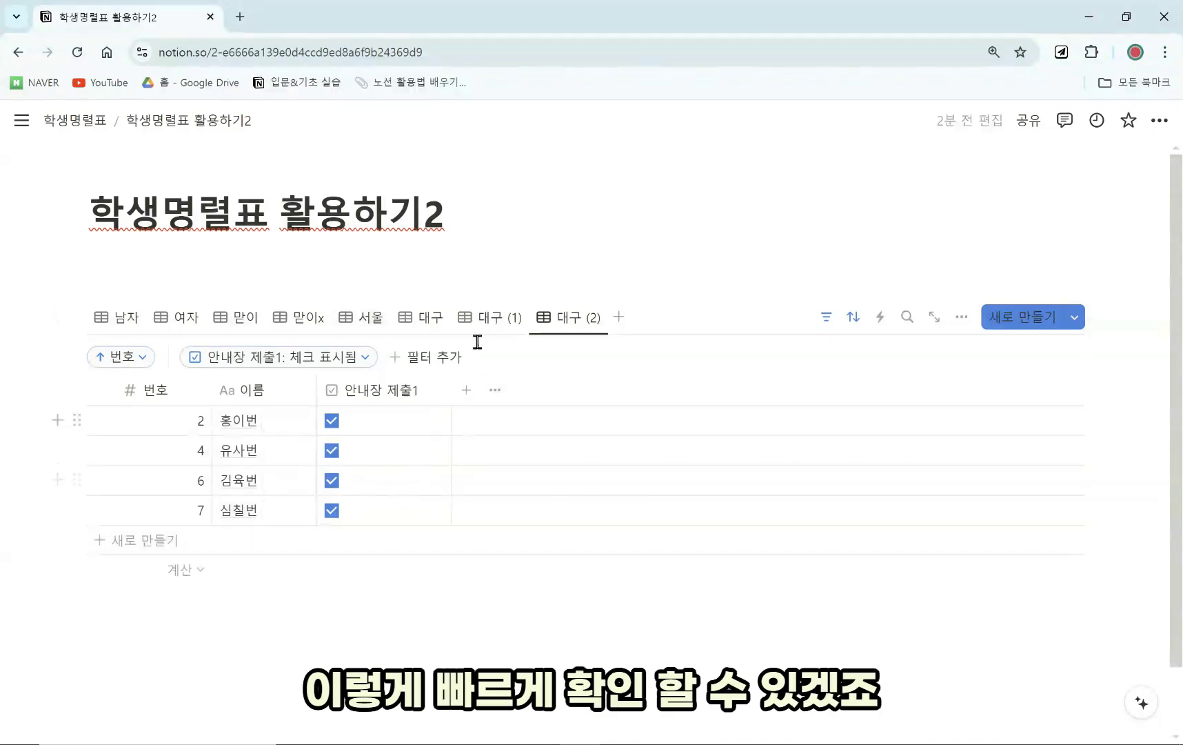
click(489, 317)
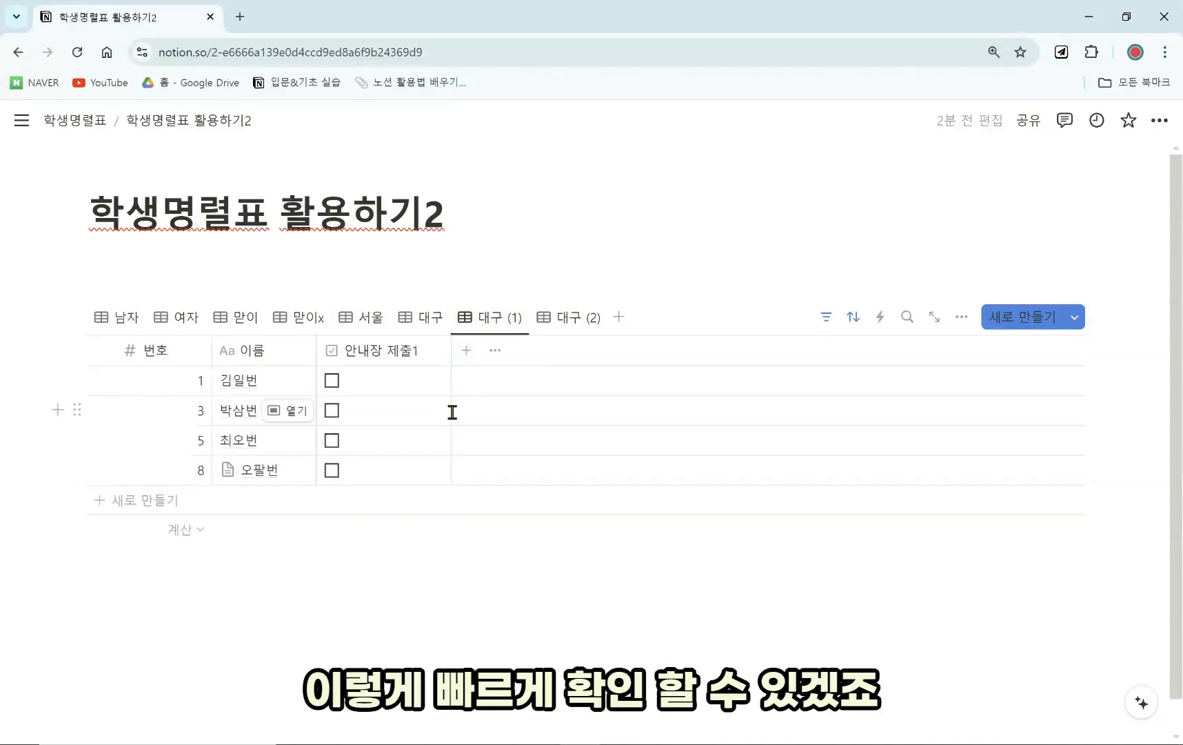
click(333, 390)
click(573, 318)
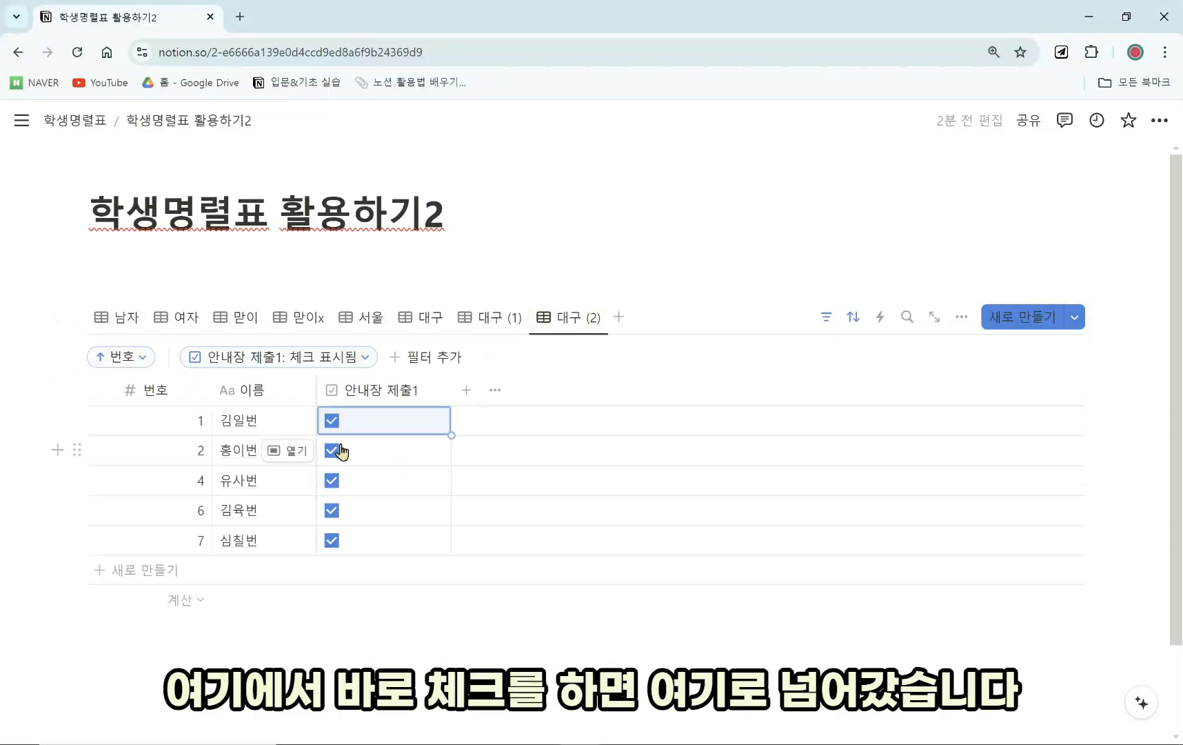
click(490, 323)
Rename 대구 (1) to 미제출 and 대구 (2) to 제출.
click(522, 331)
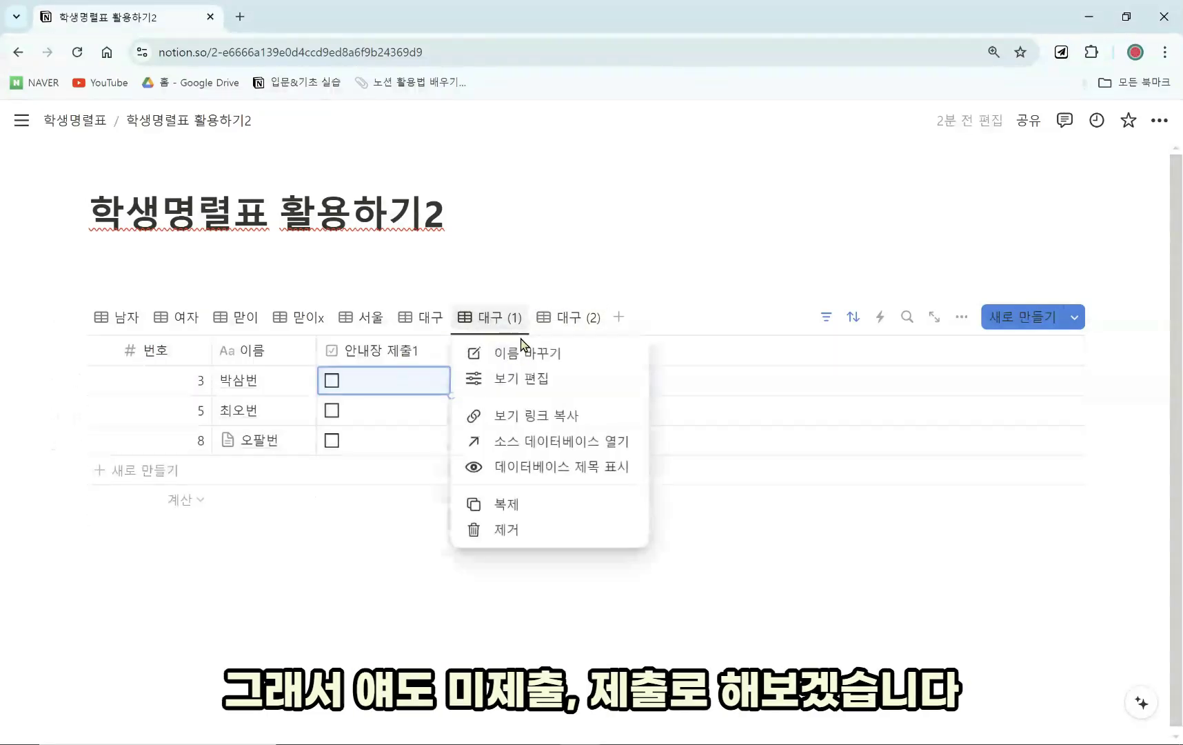
click(523, 348)
text(미제출)
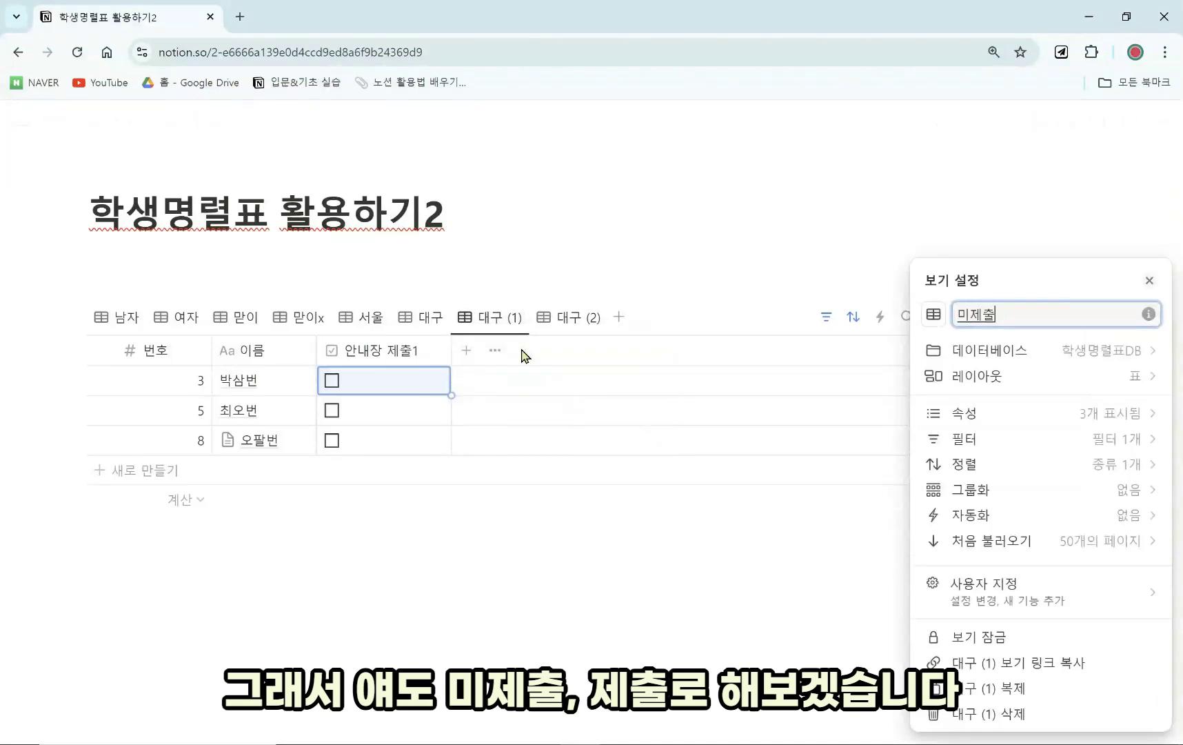
click(531, 355)
click(569, 318)
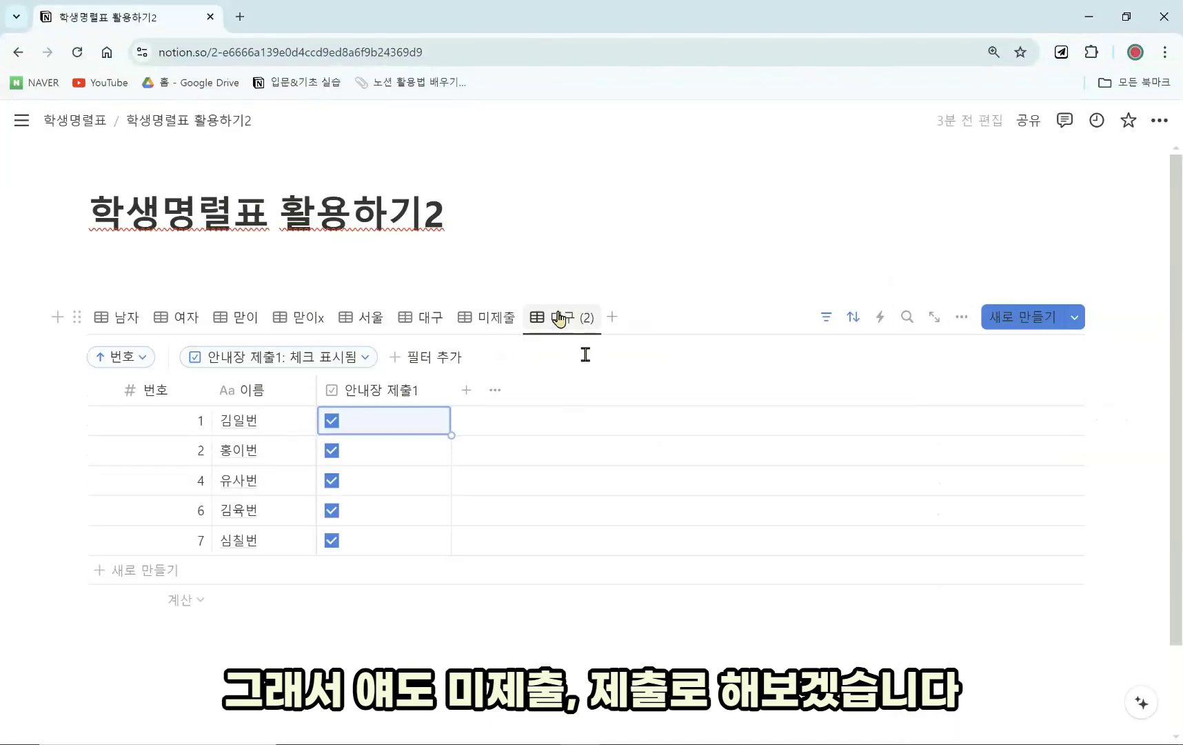
click(560, 319)
click(603, 352)
text(제출)
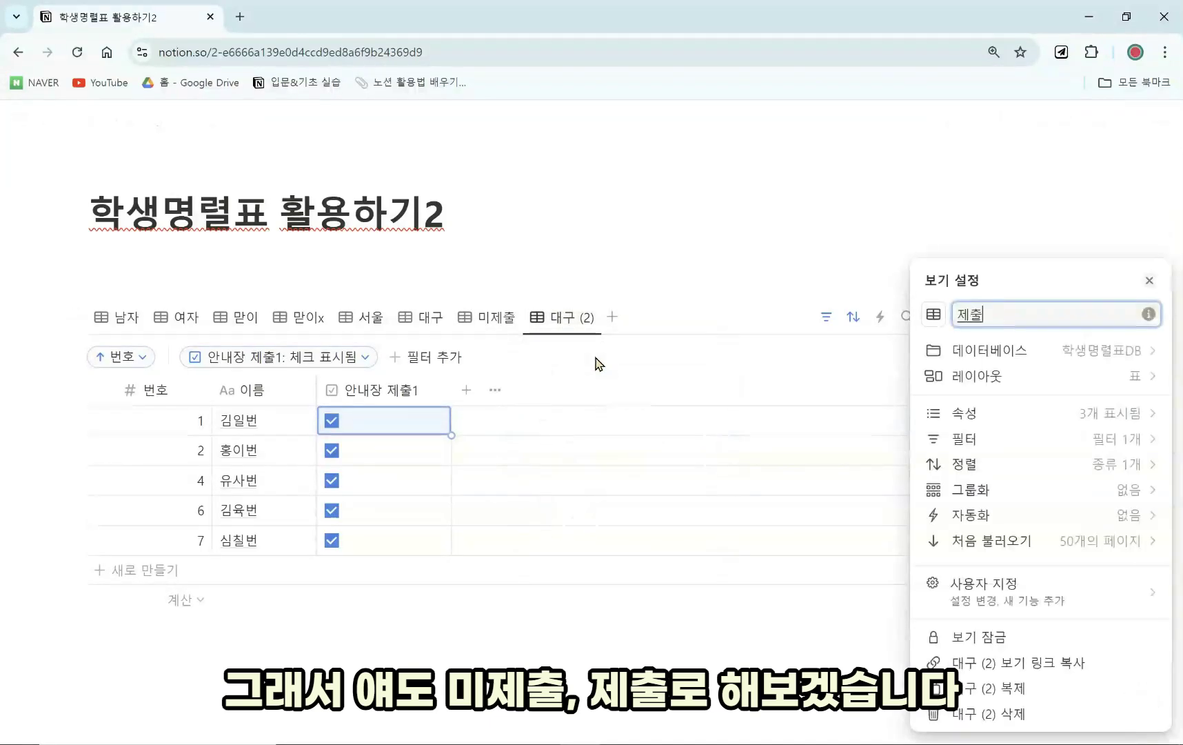
click(597, 366)
Mark students 5 and 3 as submitted, then add a new 표 view.
click(486, 317)
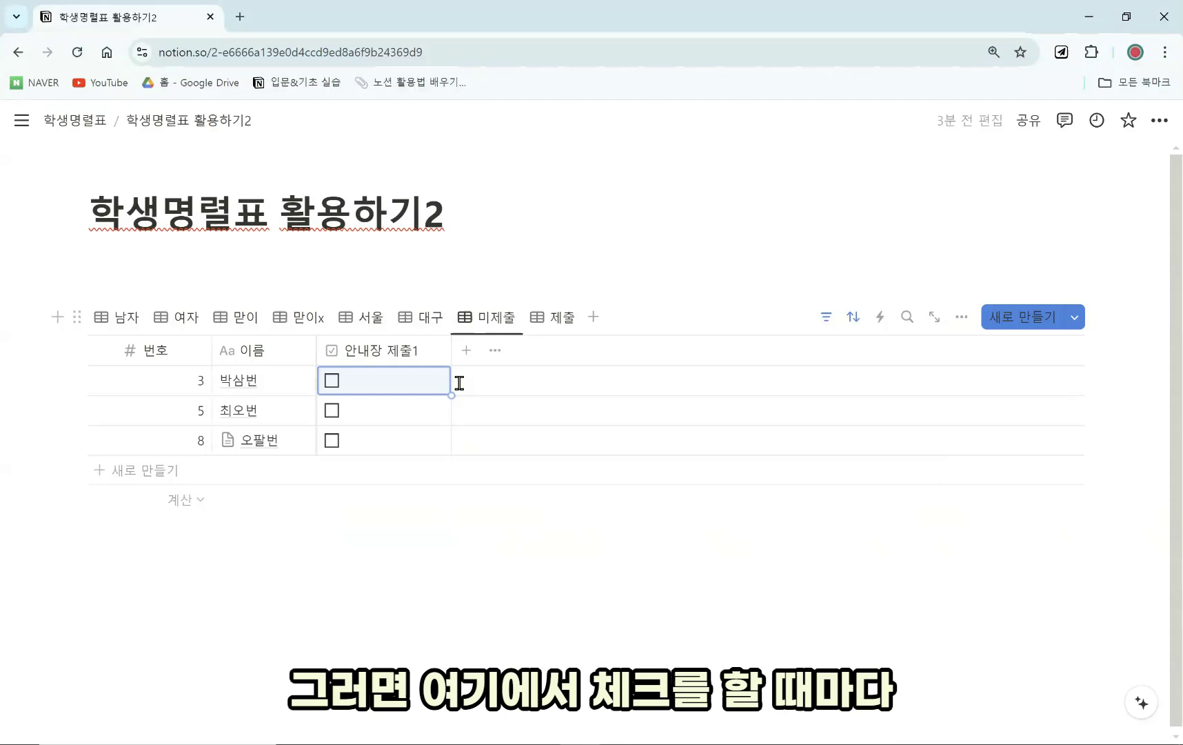
click(330, 411)
click(331, 380)
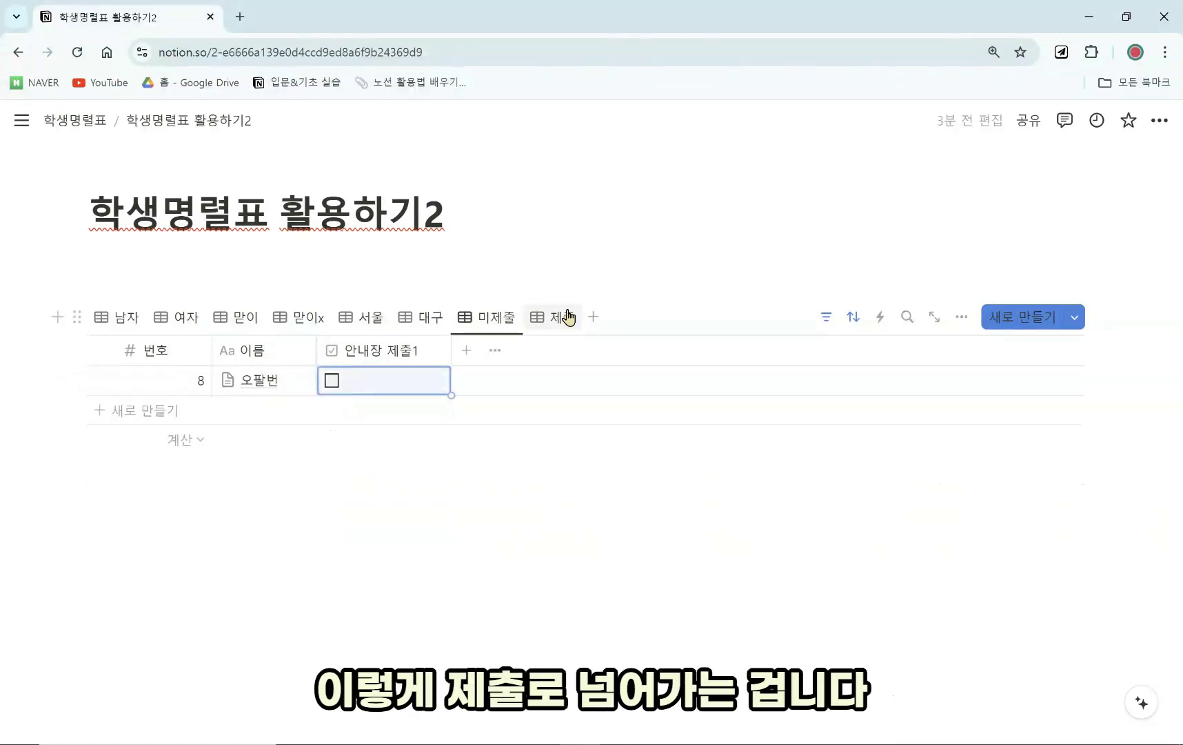
click(567, 317)
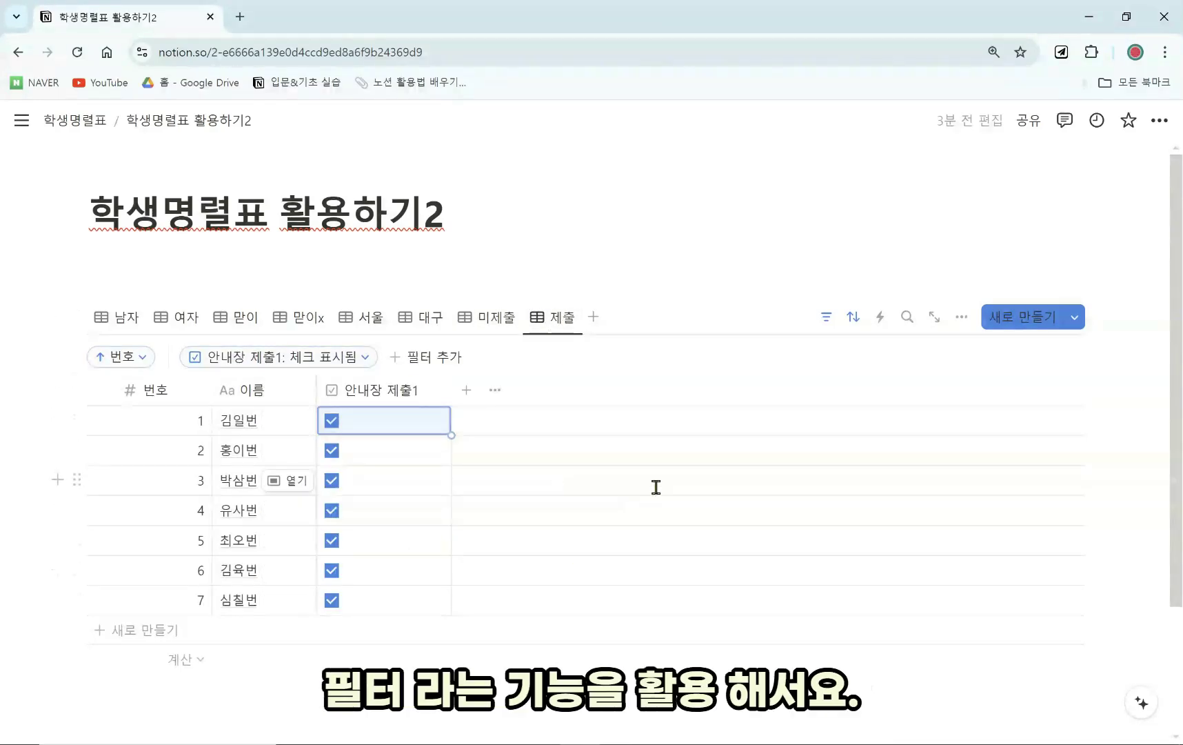
click(593, 316)
Add a table view linked to 학생명렬표DB and filter it by 생년월일.
click(555, 398)
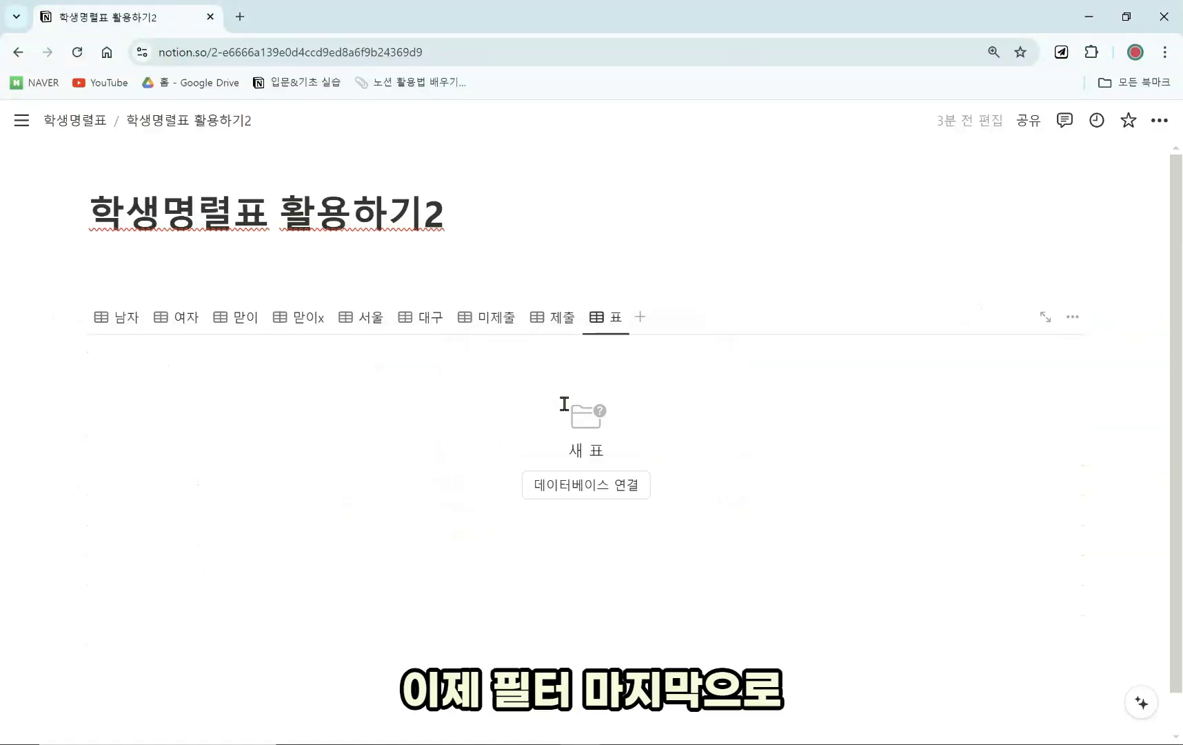
click(613, 487)
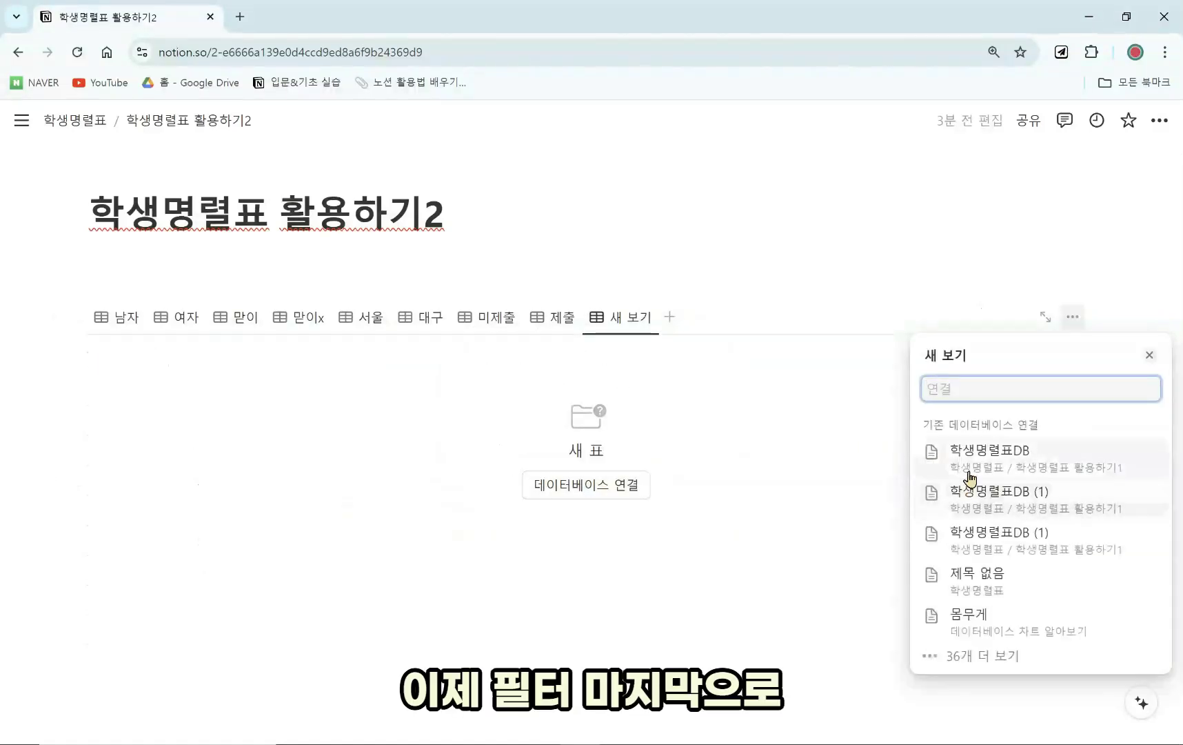
click(940, 476)
click(437, 362)
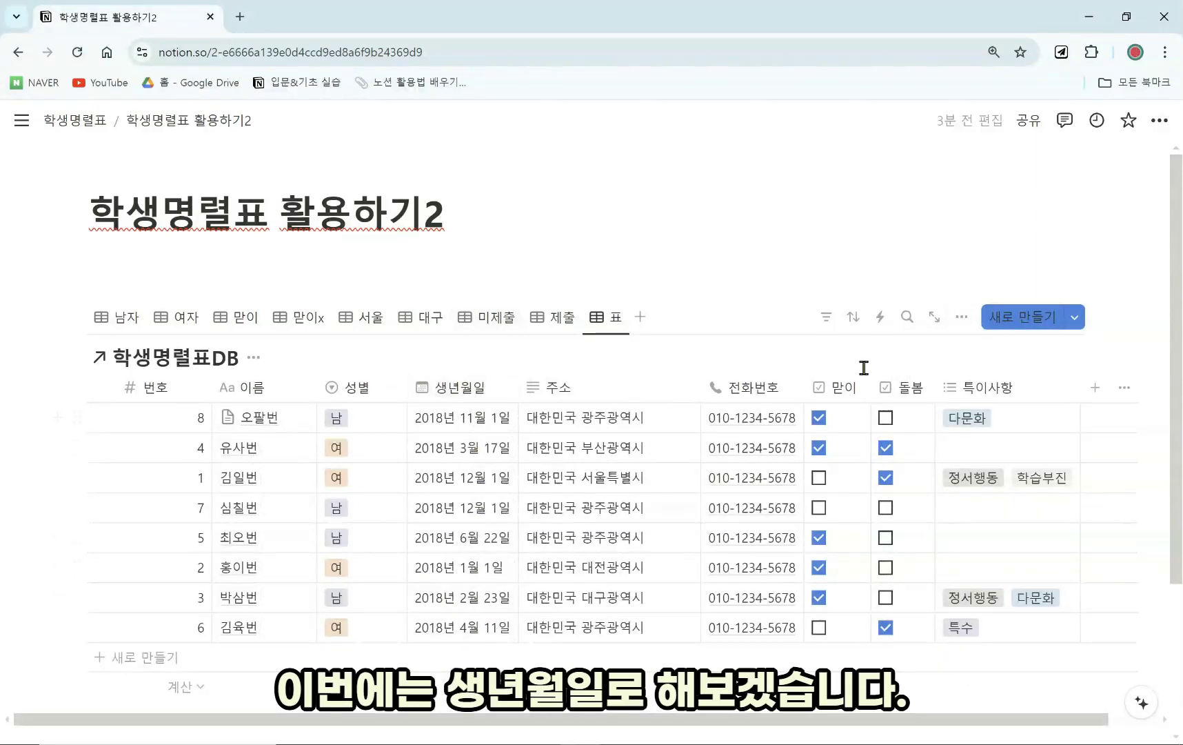
click(827, 317)
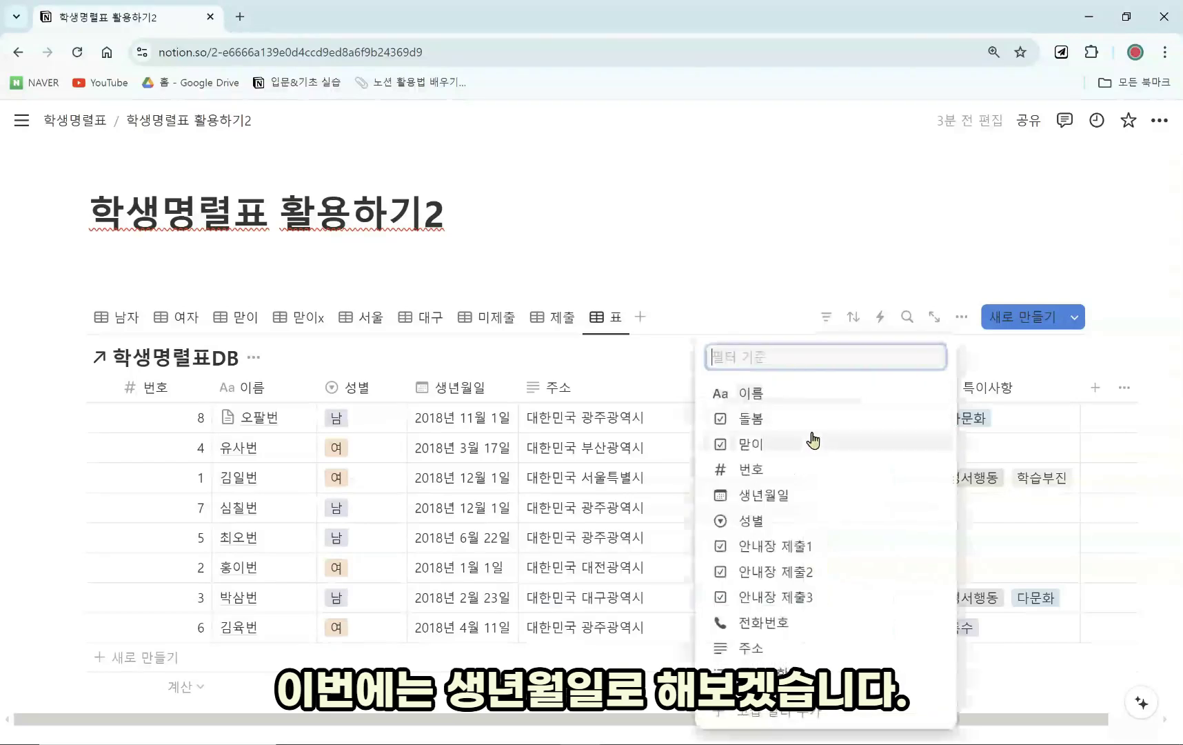
click(798, 495)
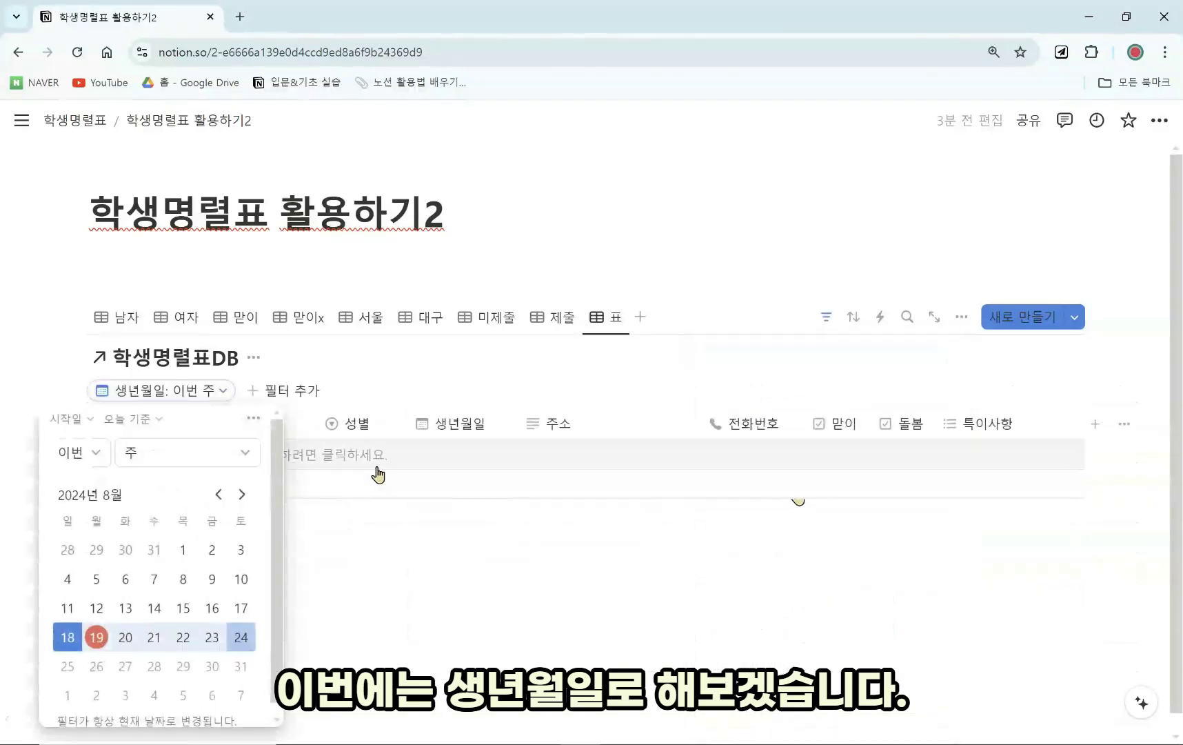
Set the 생년월일 filter to 범위 내, from 2018/03/01 to 2018/03/31.
click(141, 419)
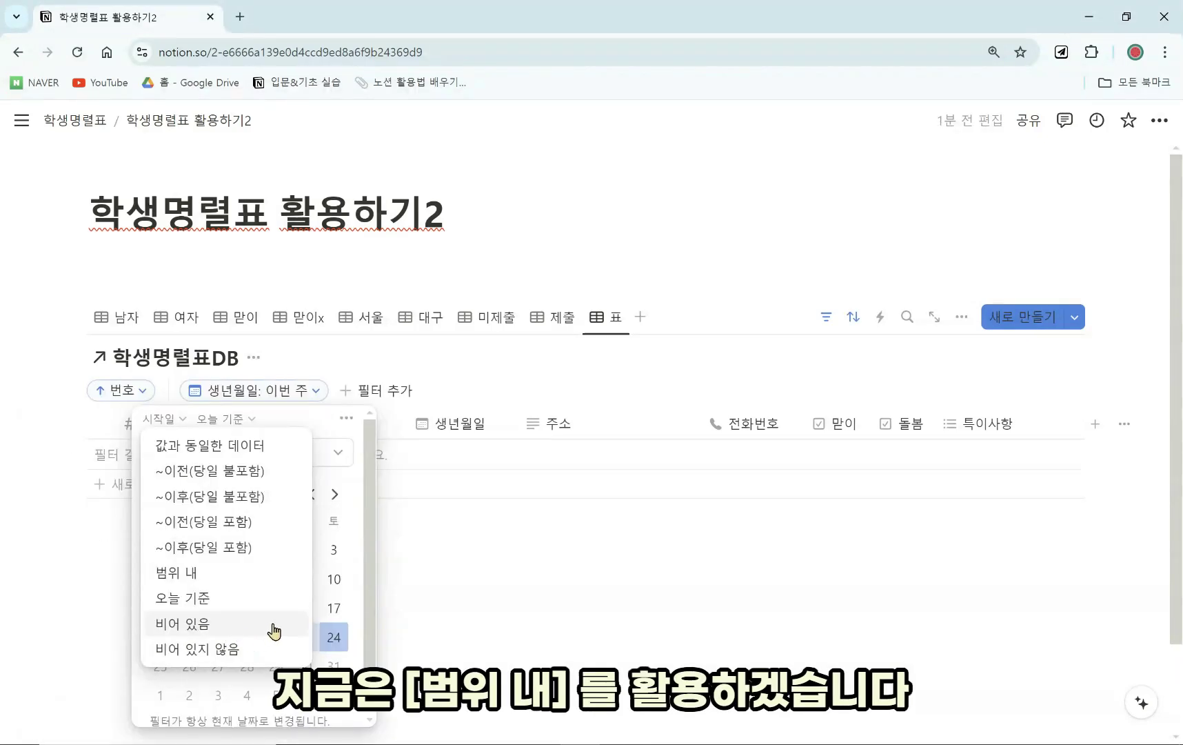
click(280, 586)
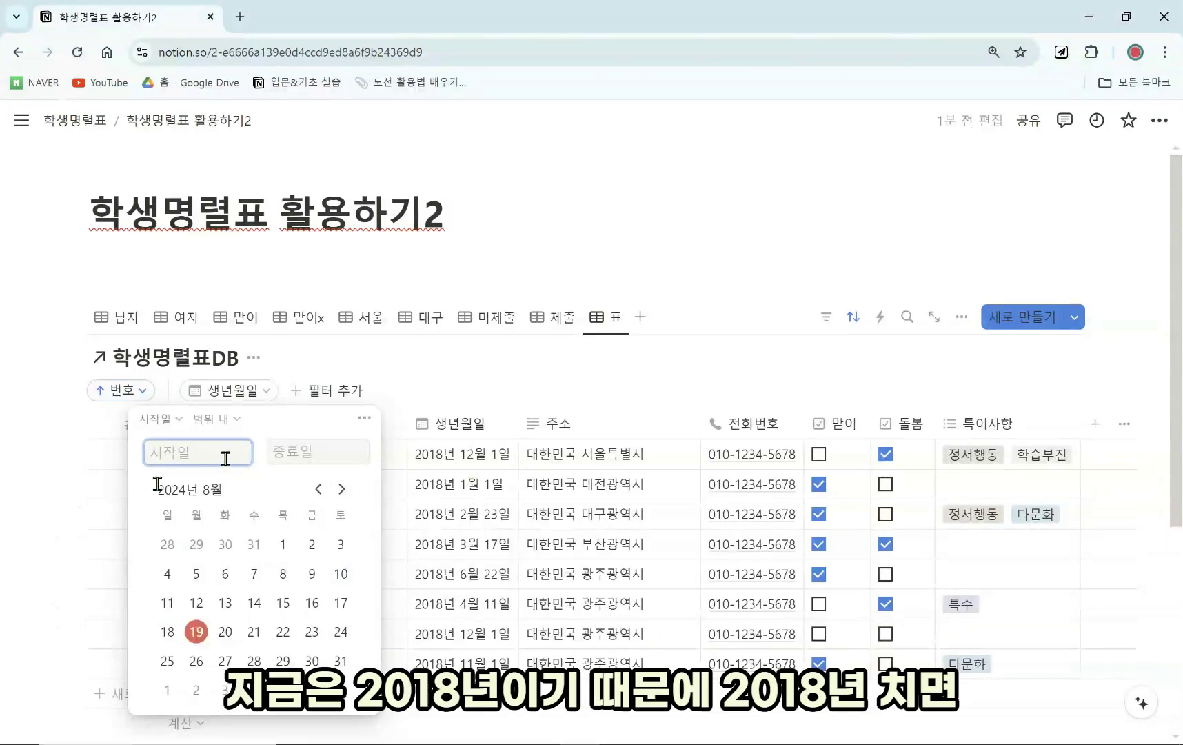
text(2018년)
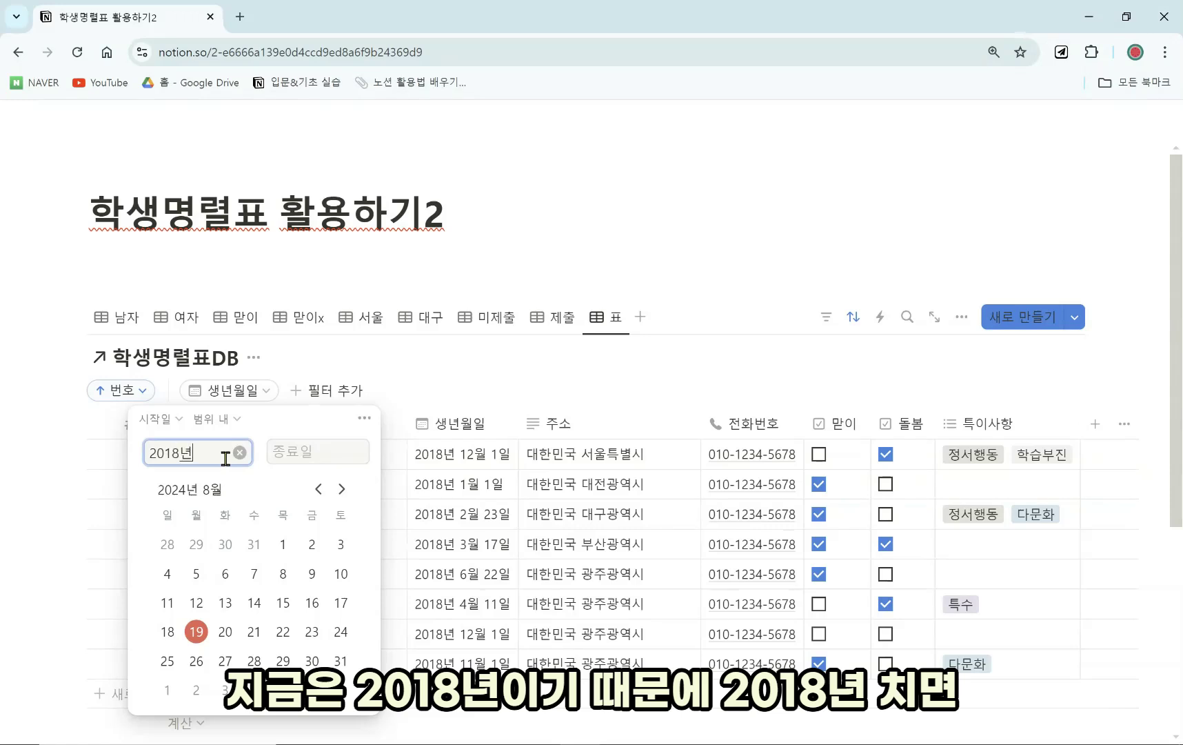
key(Return)
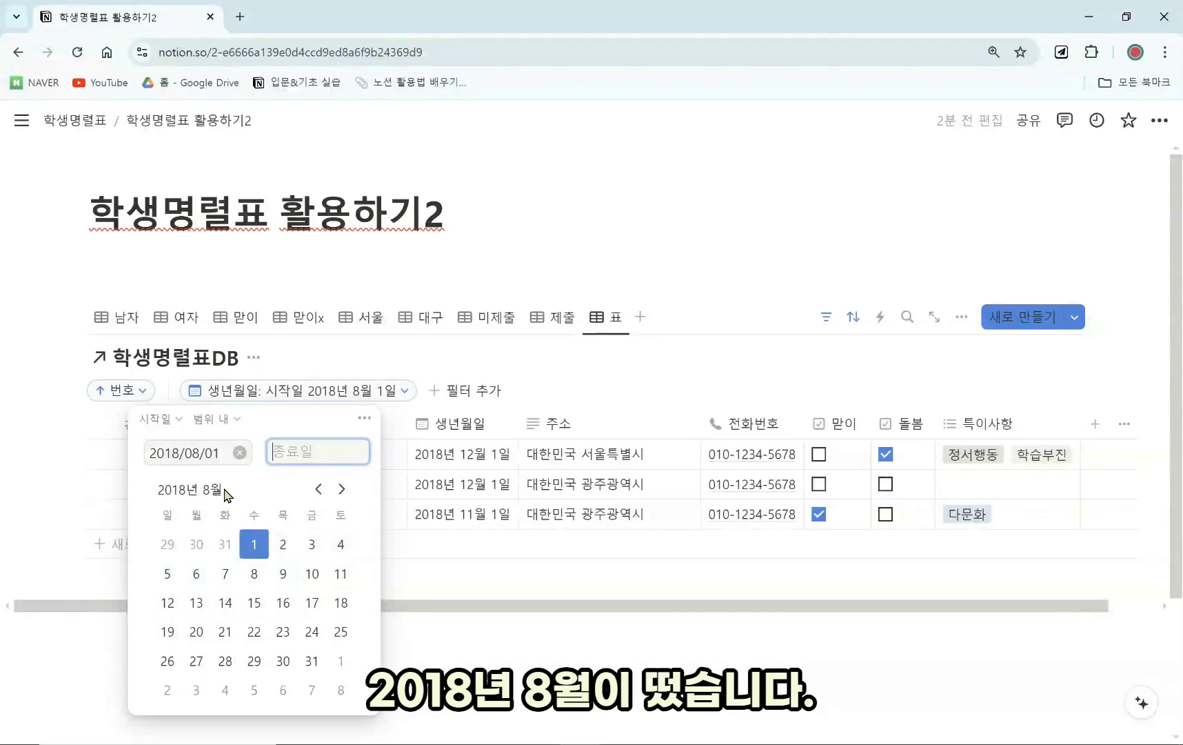
click(283, 544)
click(318, 489)
click(319, 489)
click(318, 489)
click(319, 488)
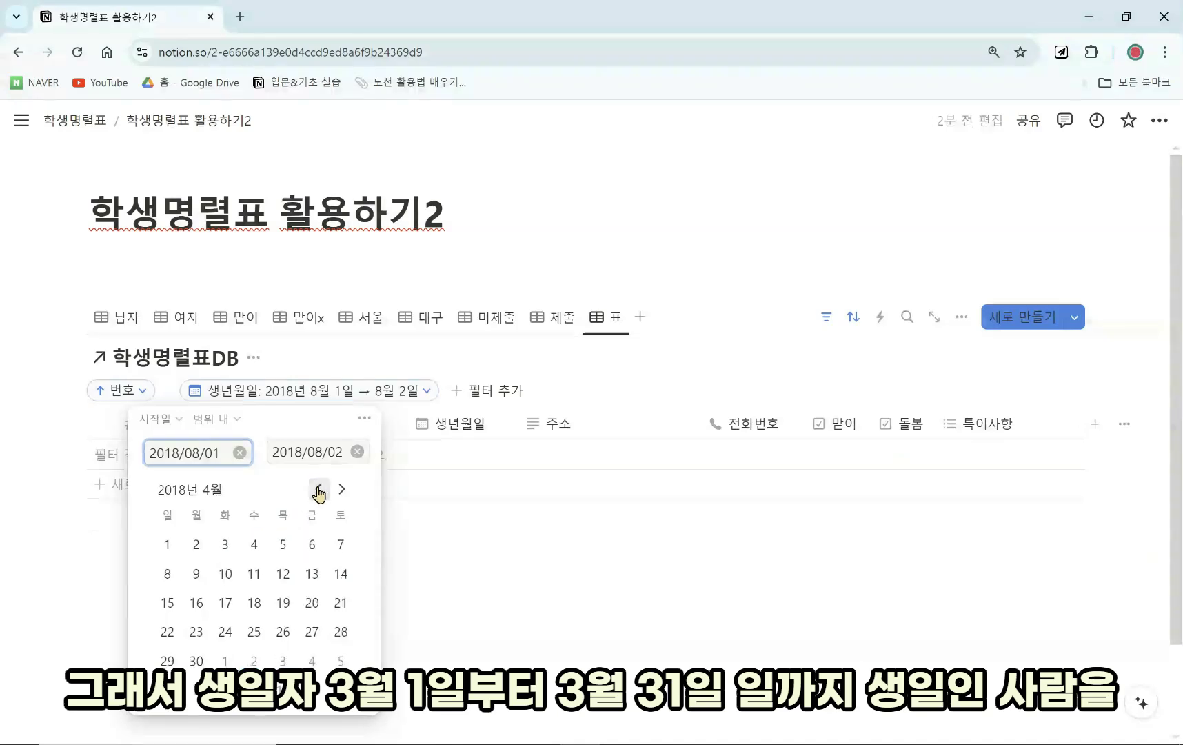
click(318, 489)
click(282, 543)
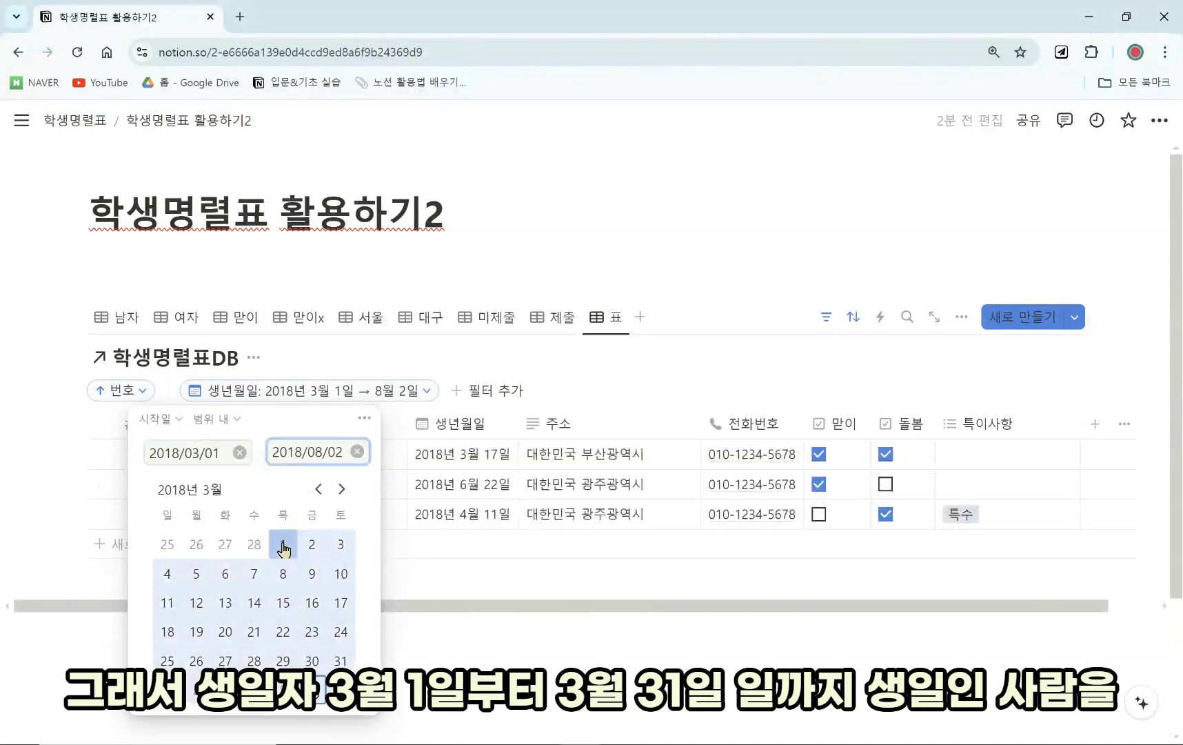
click(340, 660)
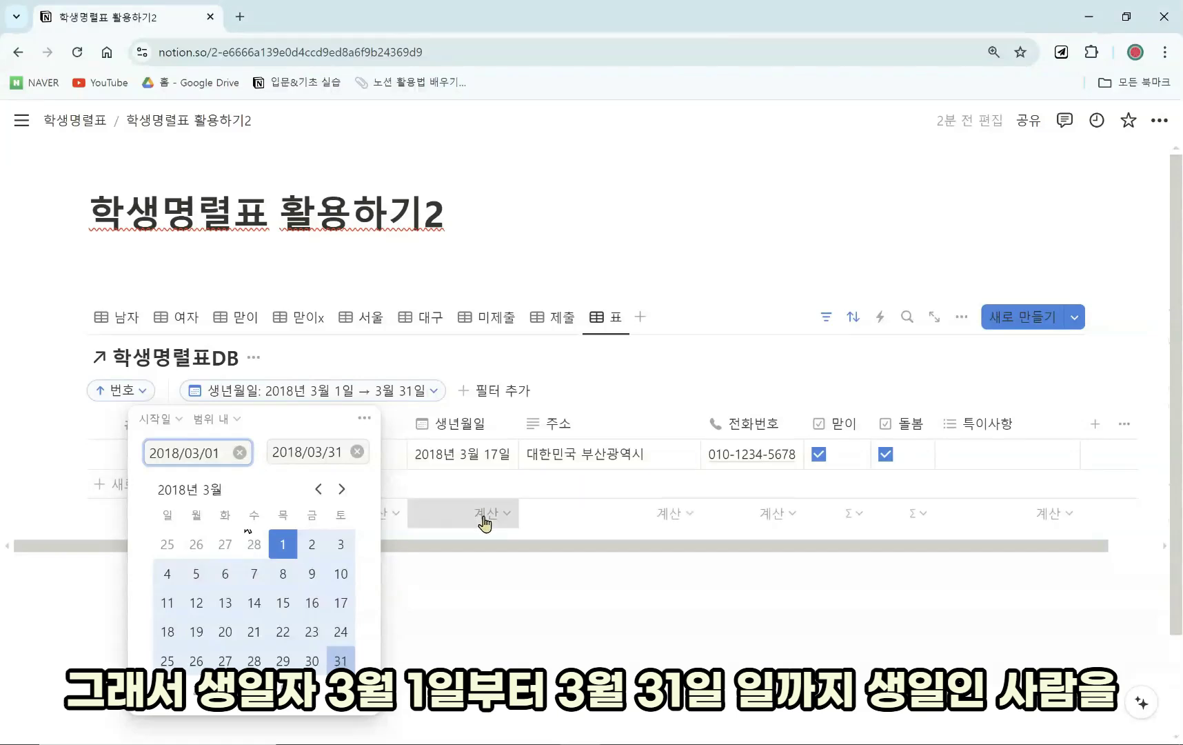
Add a 고유 (unique values) count to the table footer.
click(485, 524)
mouse_move(510, 572)
click(593, 585)
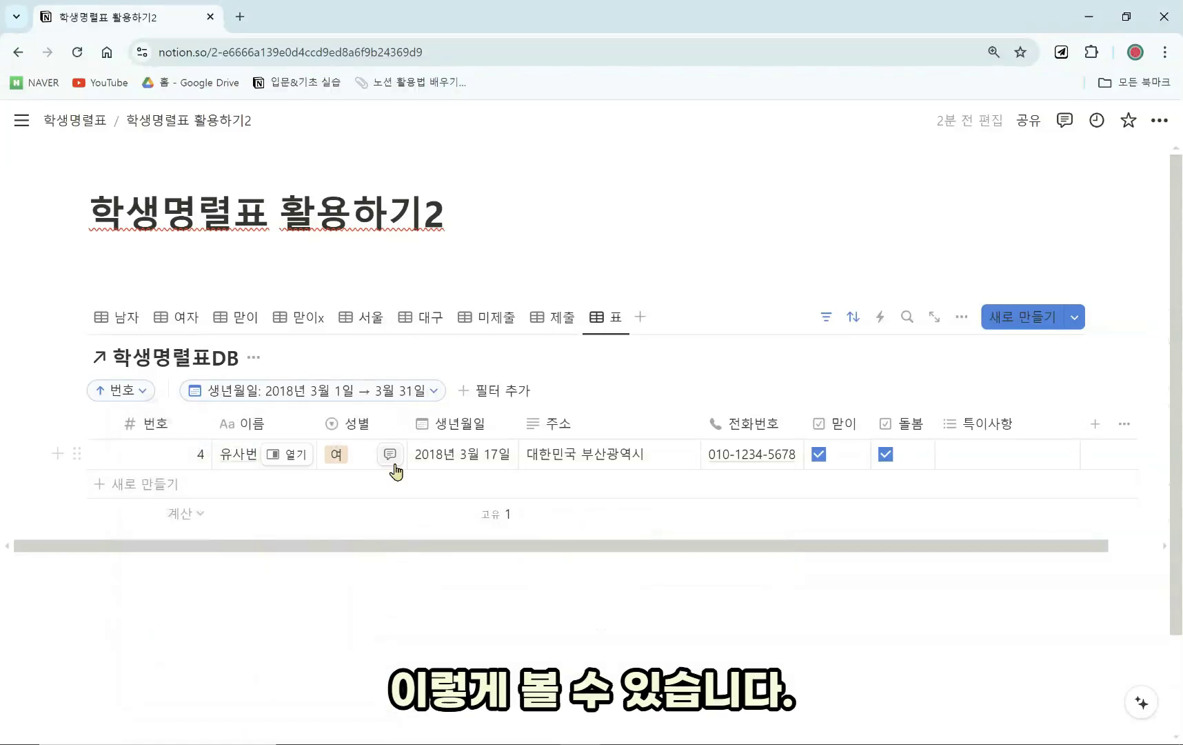
click(604, 318)
click(633, 351)
Name the view 3월생일 and duplicate it.
text(3)
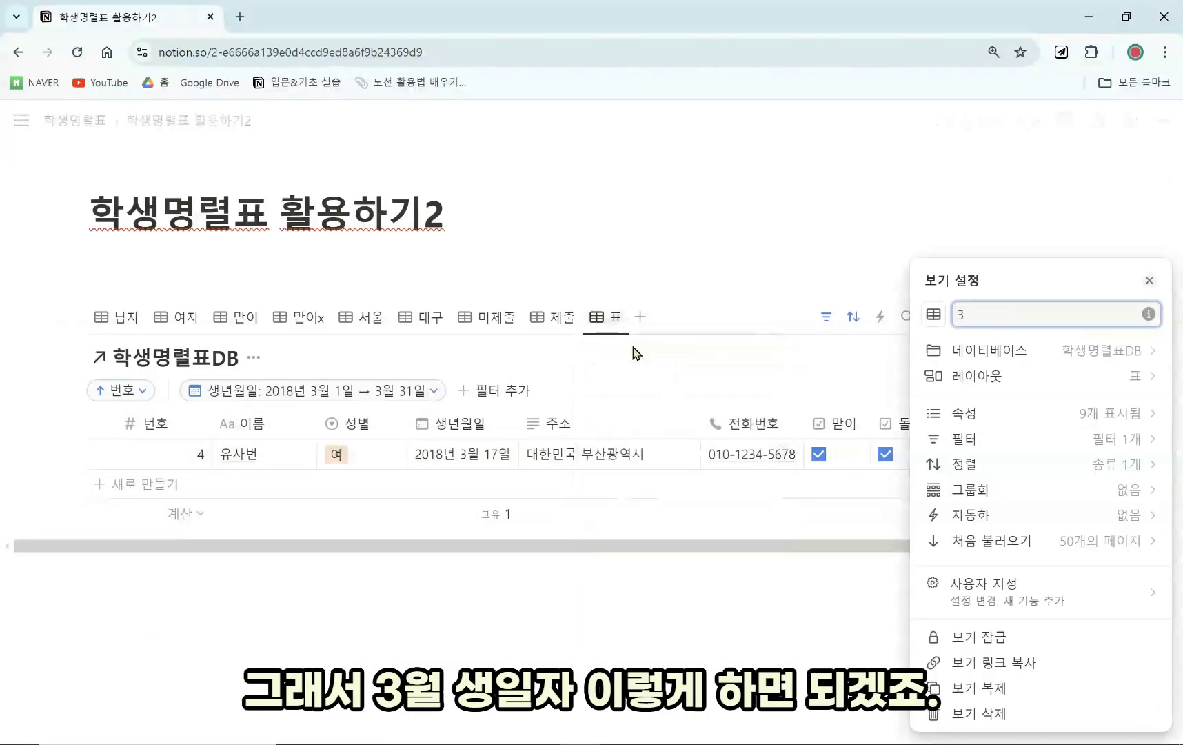
text(월생일)
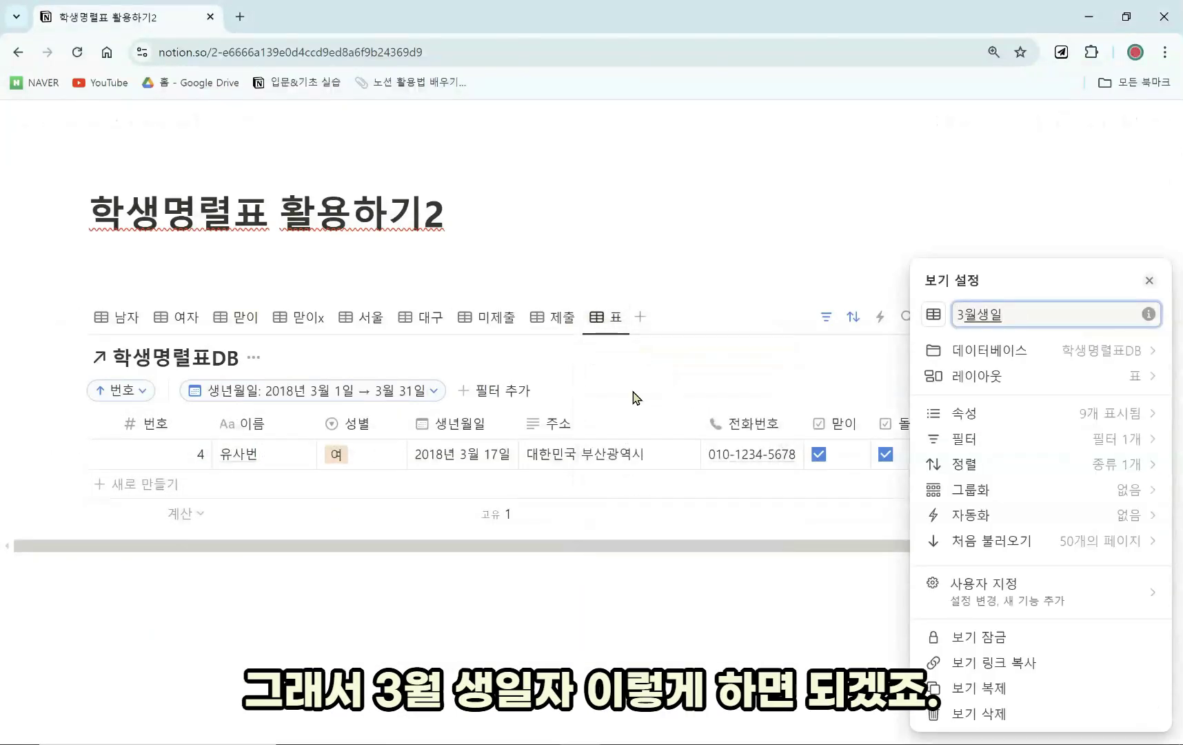
key(Return)
click(633, 319)
key(Escape)
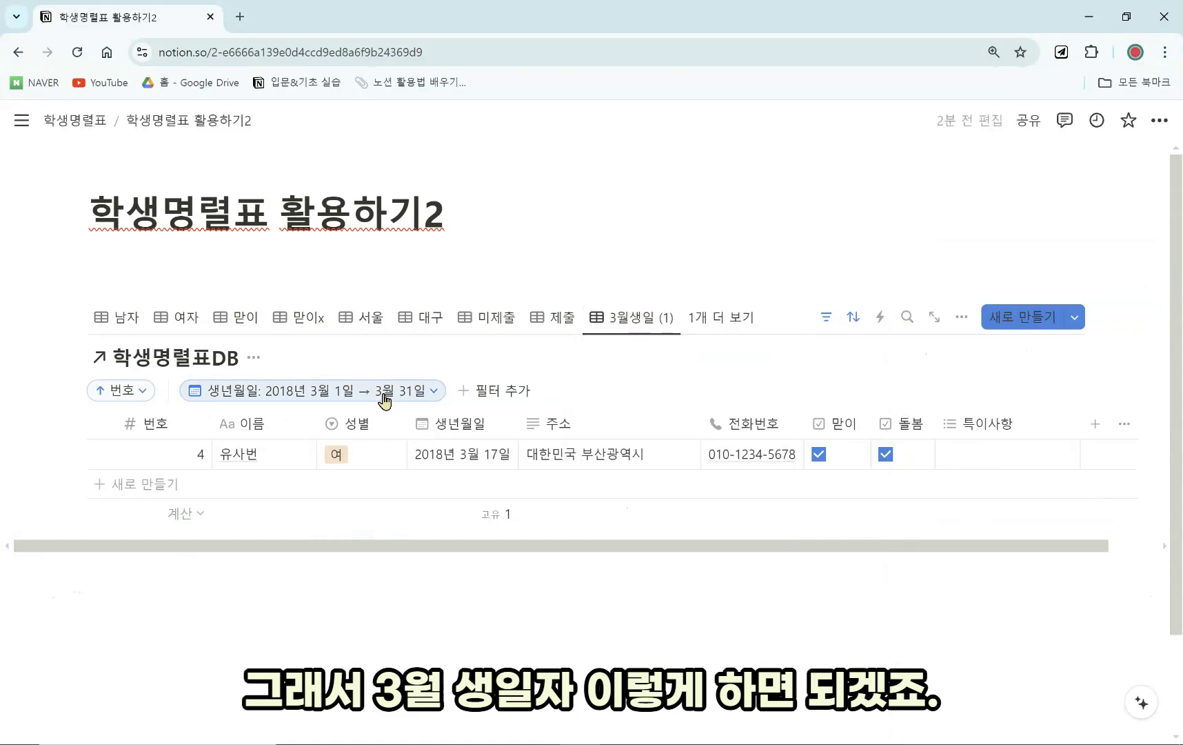
Change the copy's 생년월일 range to June 1 – June 30, 2018.
click(383, 397)
click(400, 489)
click(400, 489)
click(400, 489)
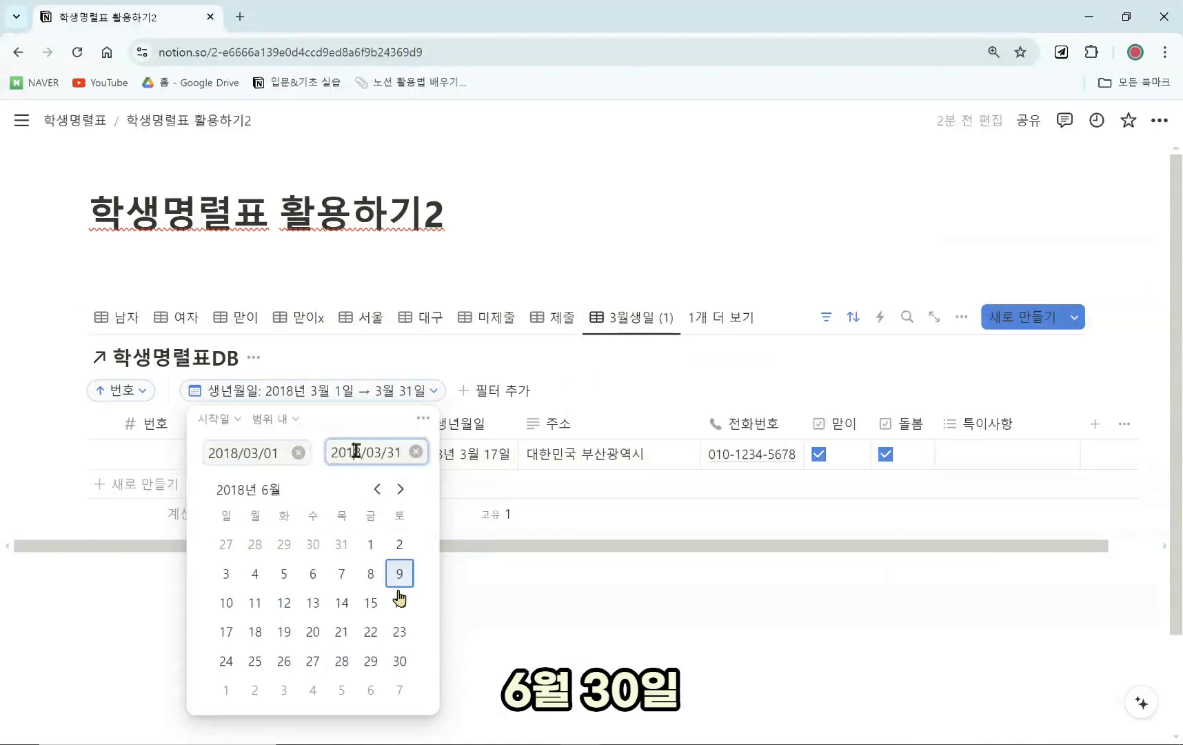
click(400, 660)
click(371, 544)
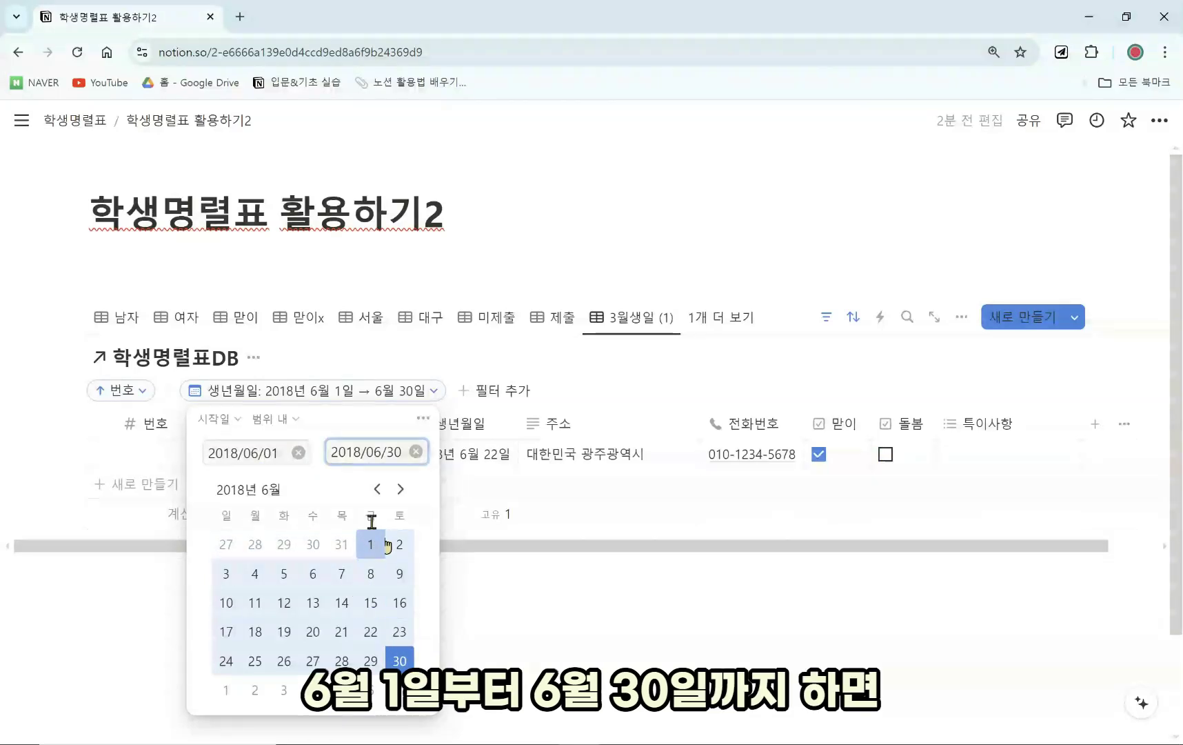
click(521, 599)
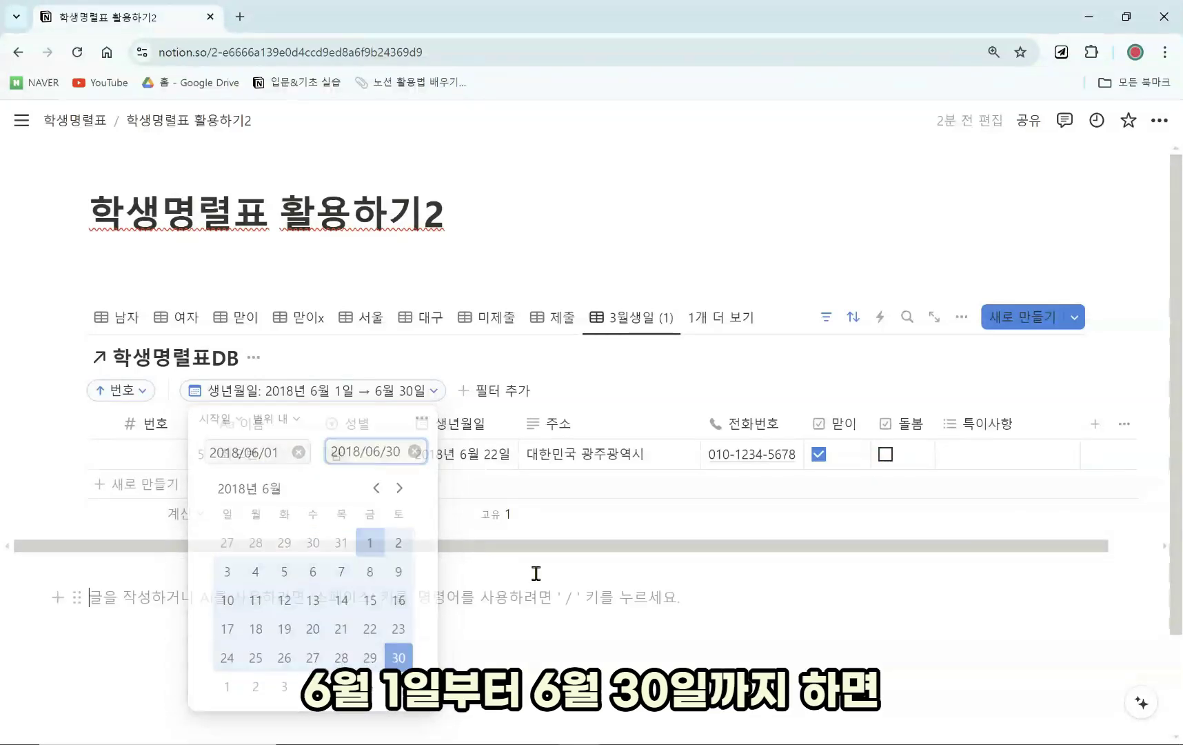
Rename the copied view to 6월생일.
click(623, 320)
click(627, 353)
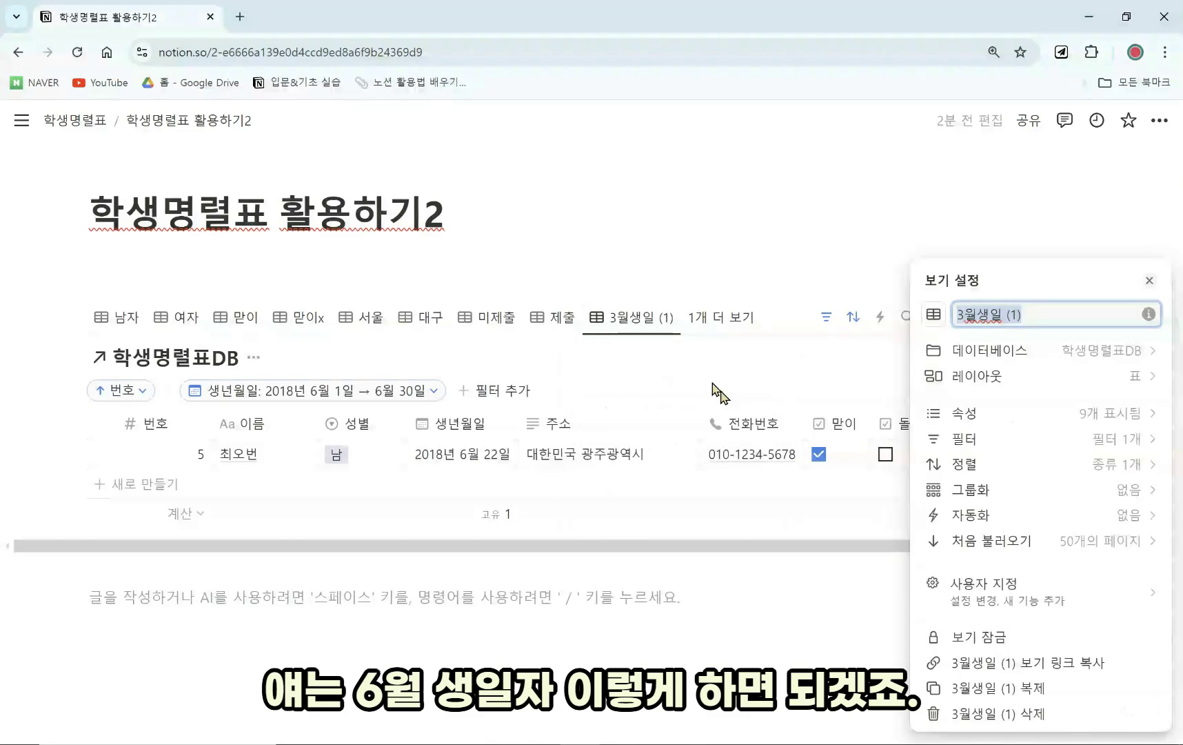
text(6월생일)
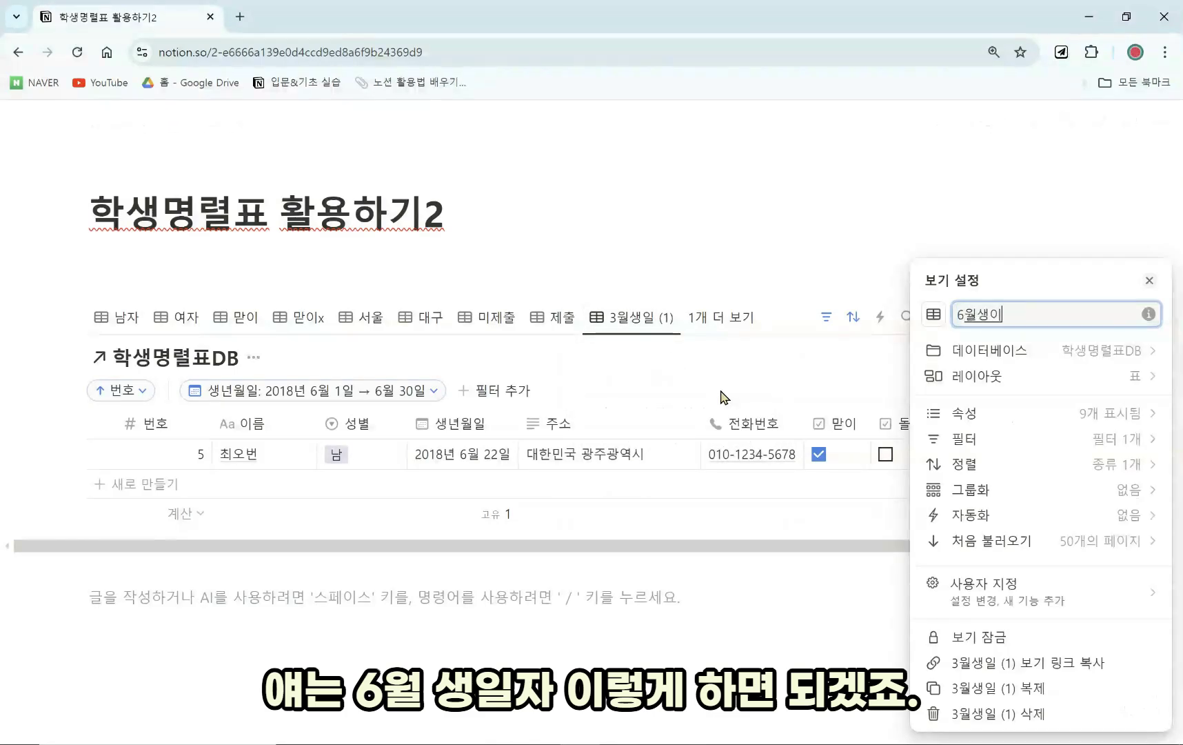
click(748, 569)
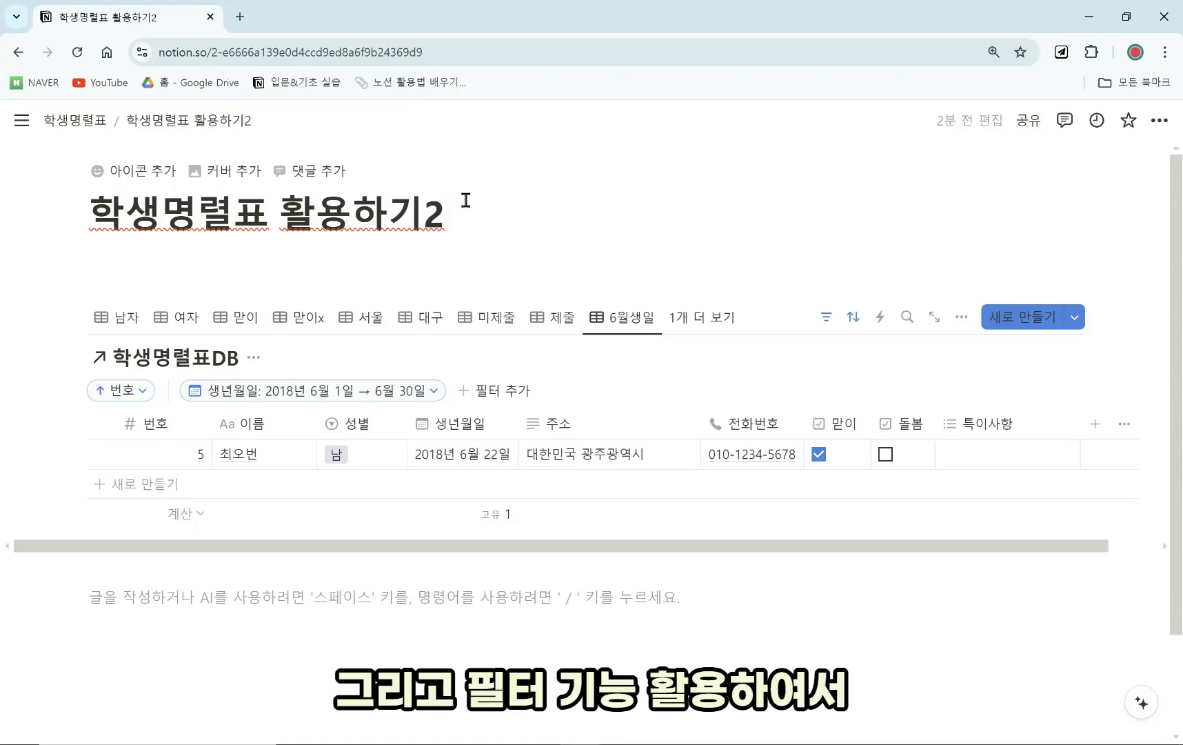
Cycle through the 남자, 여자, 맏이, 맏이x, 서울, 대구, 미제출, 제출 views, ending on 3월생일.
click(131, 318)
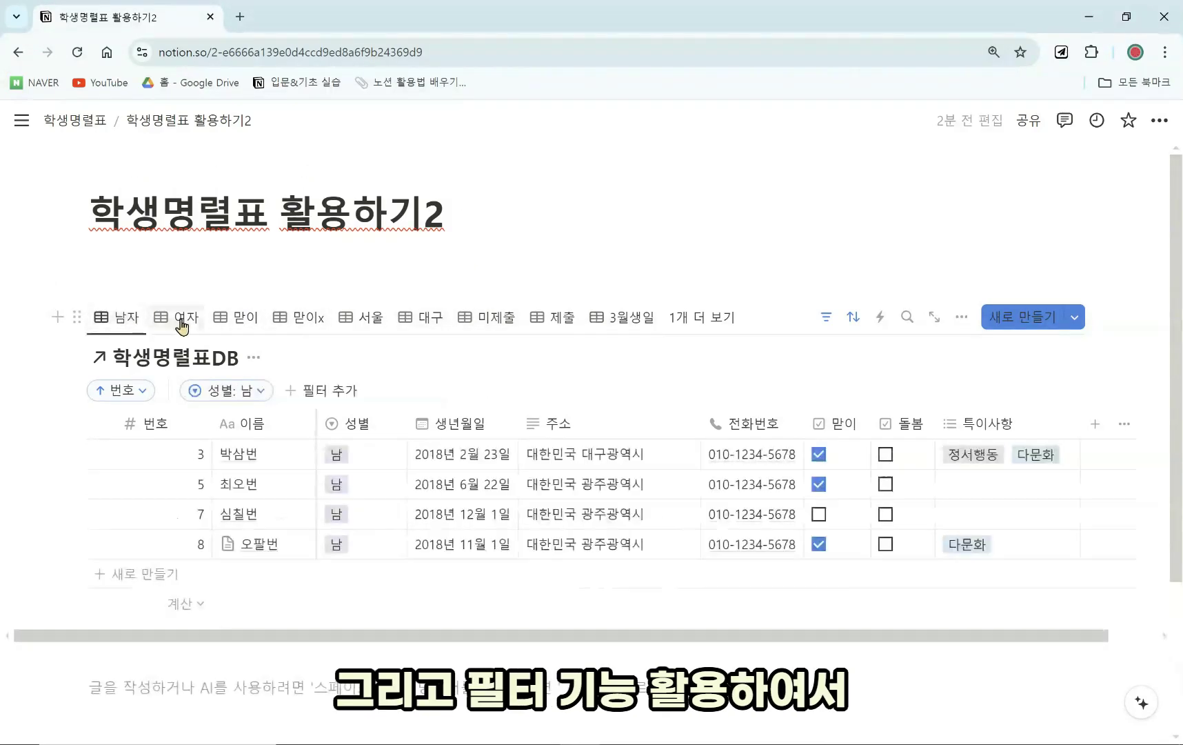
click(183, 318)
click(238, 319)
click(293, 318)
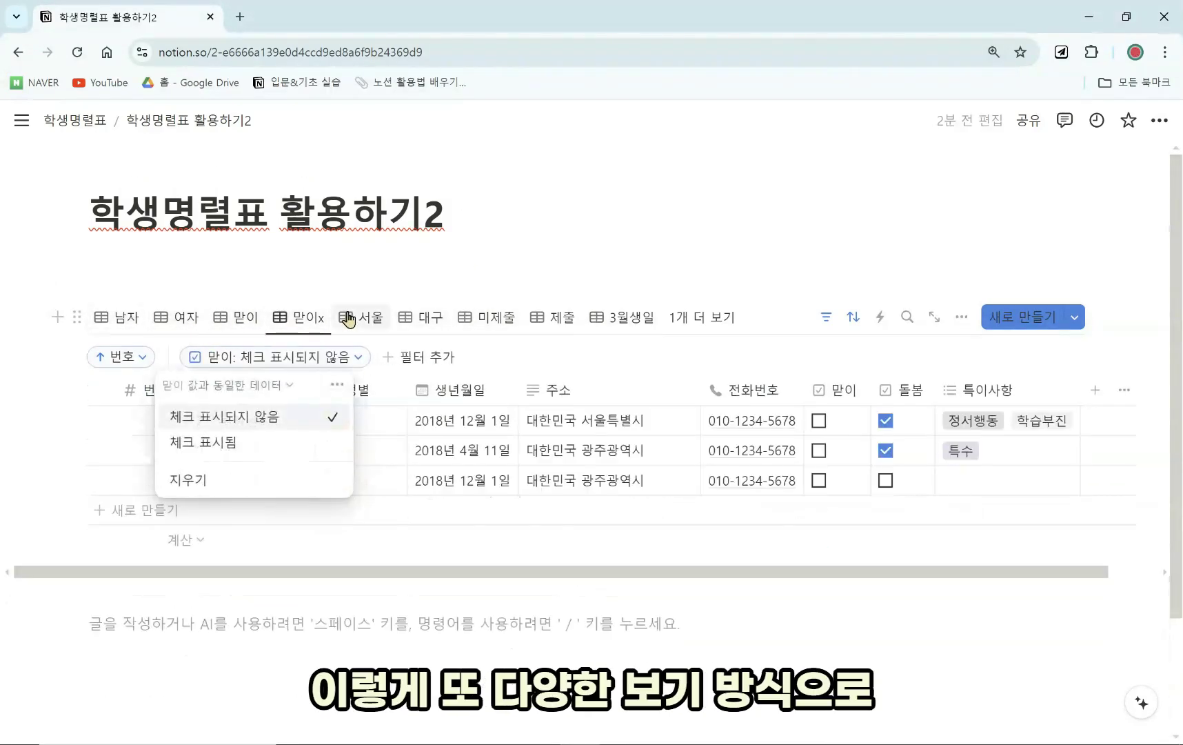
click(365, 319)
click(422, 318)
click(497, 328)
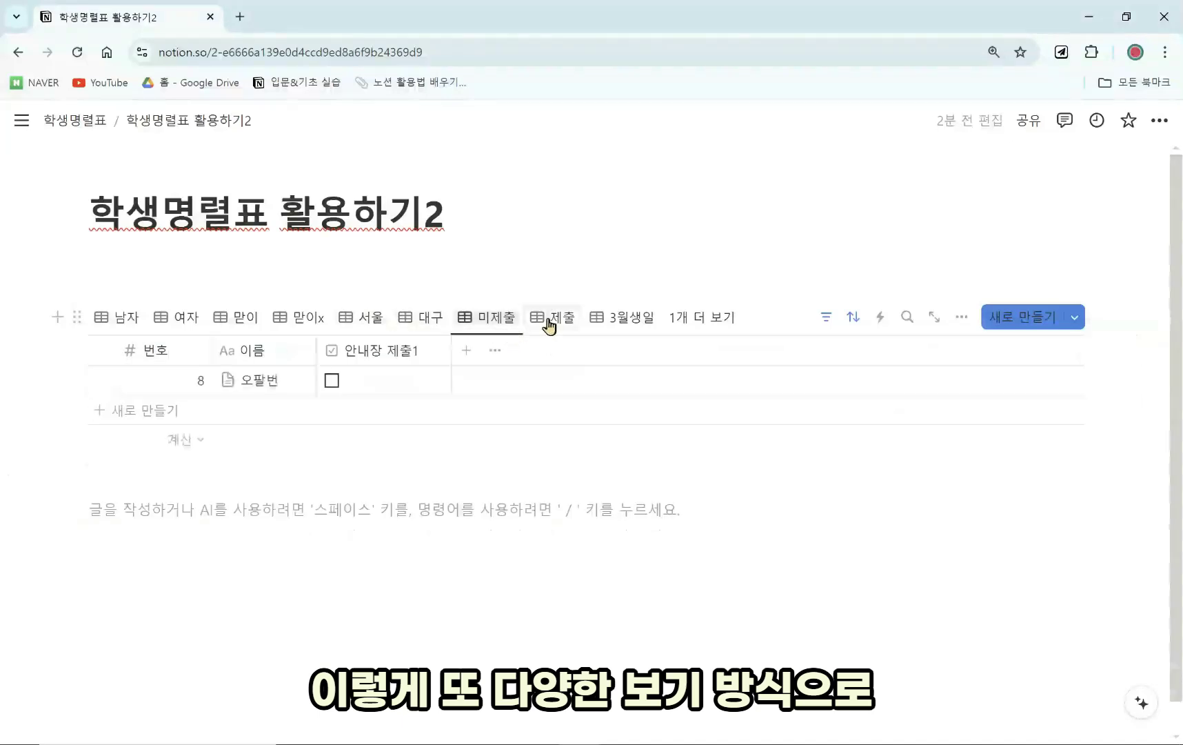
click(556, 320)
click(630, 330)
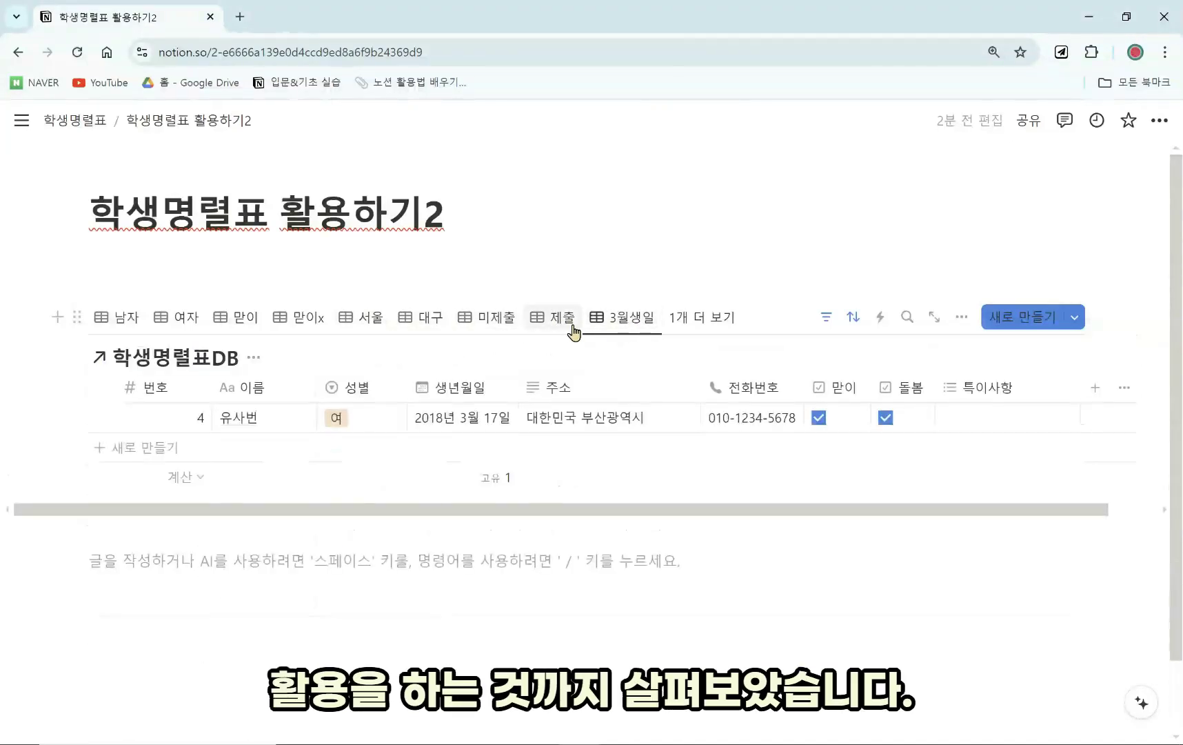